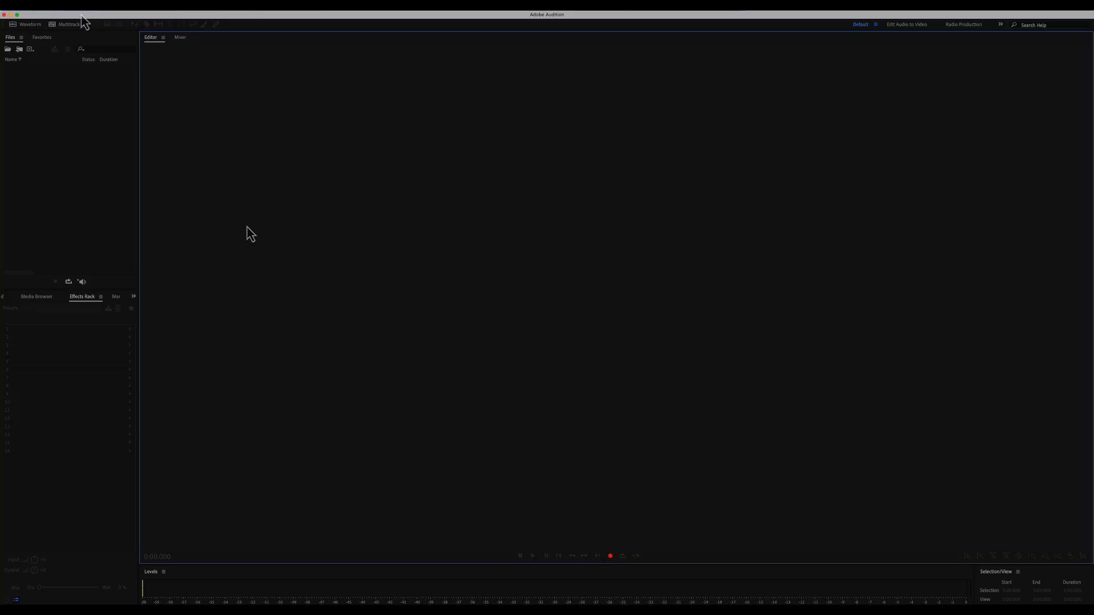
- Create a multitrack session called 'Podcast Episode #1', overwriting the existing session of that name
{"action": "left_click", "coordinate": [80, 8]}
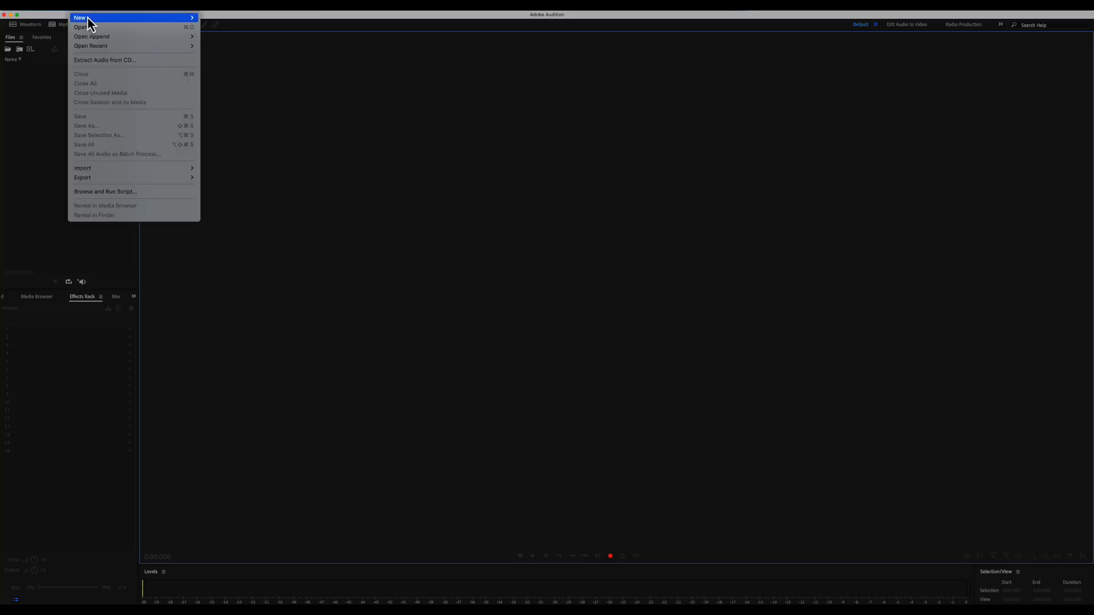
{"action": "mouse_move", "coordinate": [105, 19]}
{"action": "left_click", "coordinate": [273, 22]}
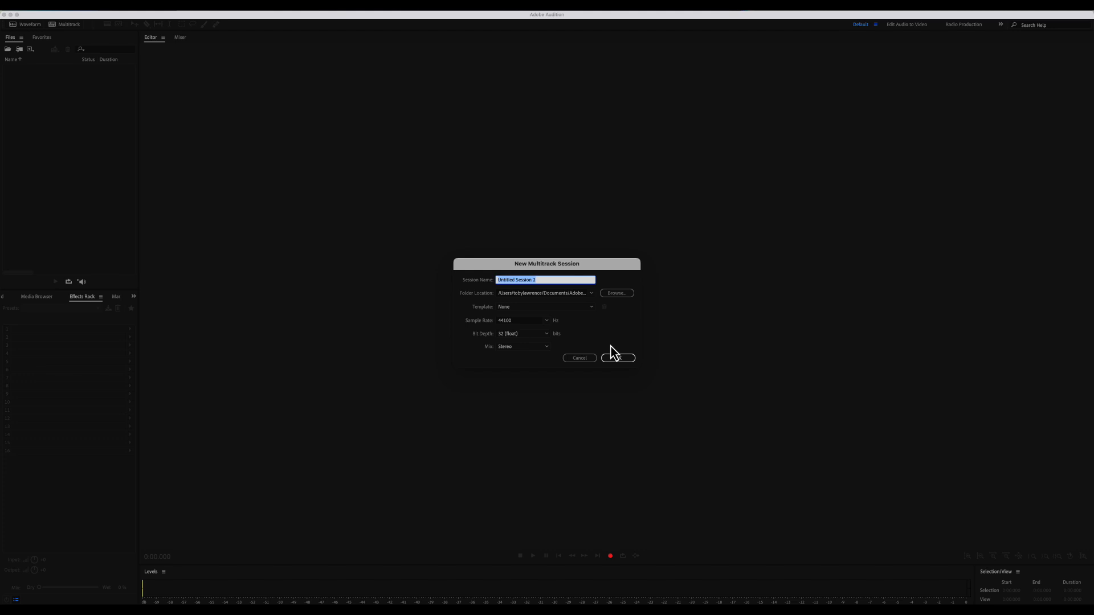
{"action": "type", "text": "Podcast Episode #1"}
{"action": "key", "text": "Return"}
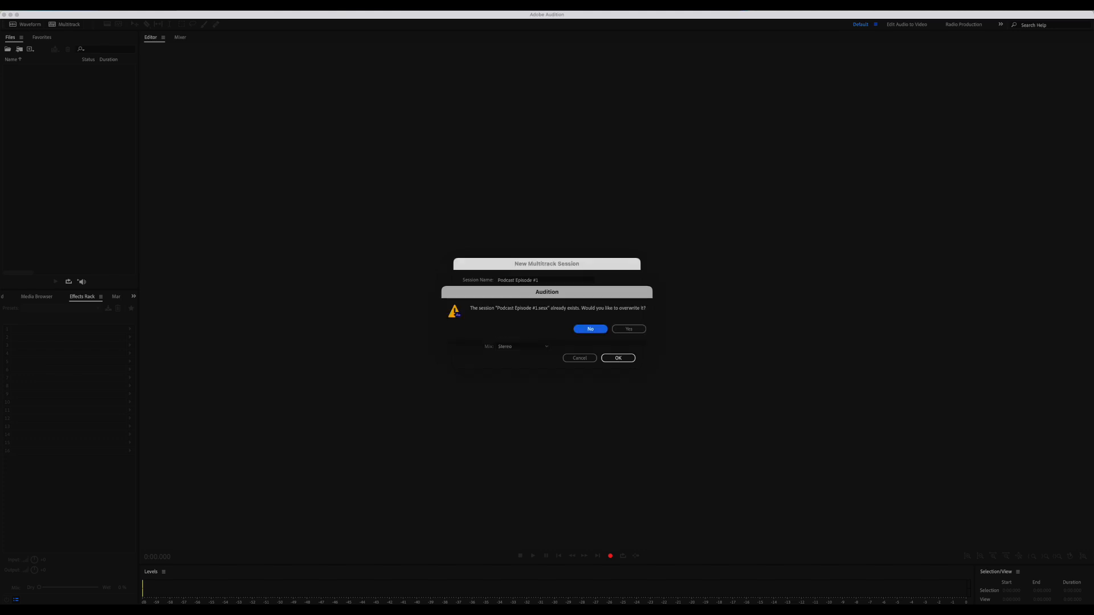
{"action": "left_click", "coordinate": [625, 330]}
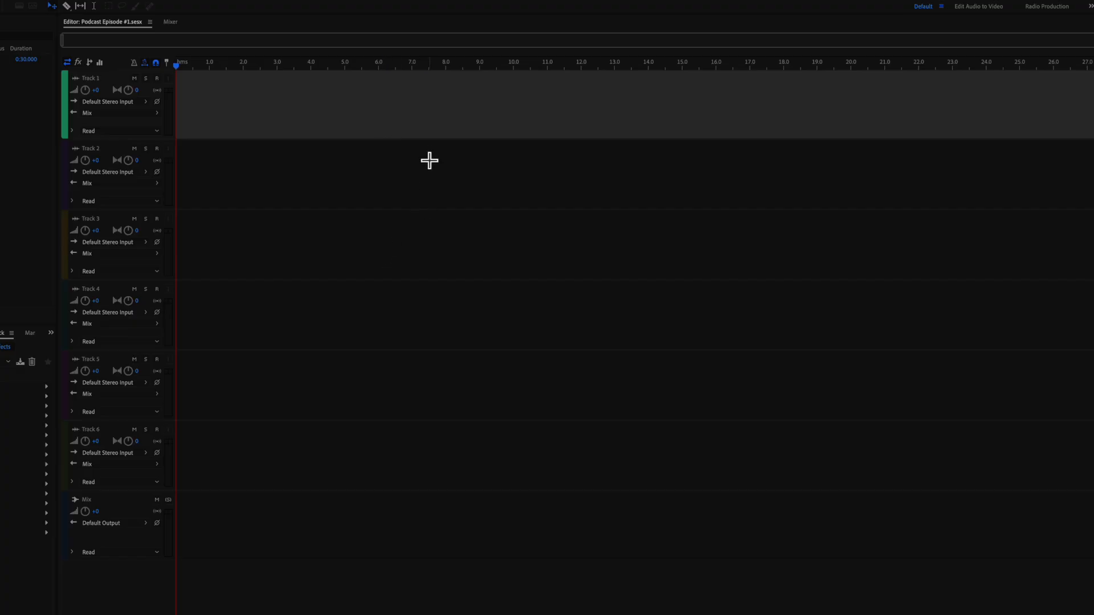
- Select Tracks 1–3 in turn, finishing on Track 1, then bring up the File menu
{"action": "left_click", "coordinate": [432, 161]}
{"action": "left_click", "coordinate": [432, 104]}
{"action": "left_click", "coordinate": [436, 168]}
{"action": "left_click", "coordinate": [431, 112]}
{"action": "left_click", "coordinate": [421, 158]}
{"action": "left_click", "coordinate": [416, 256]}
{"action": "left_click", "coordinate": [416, 183]}
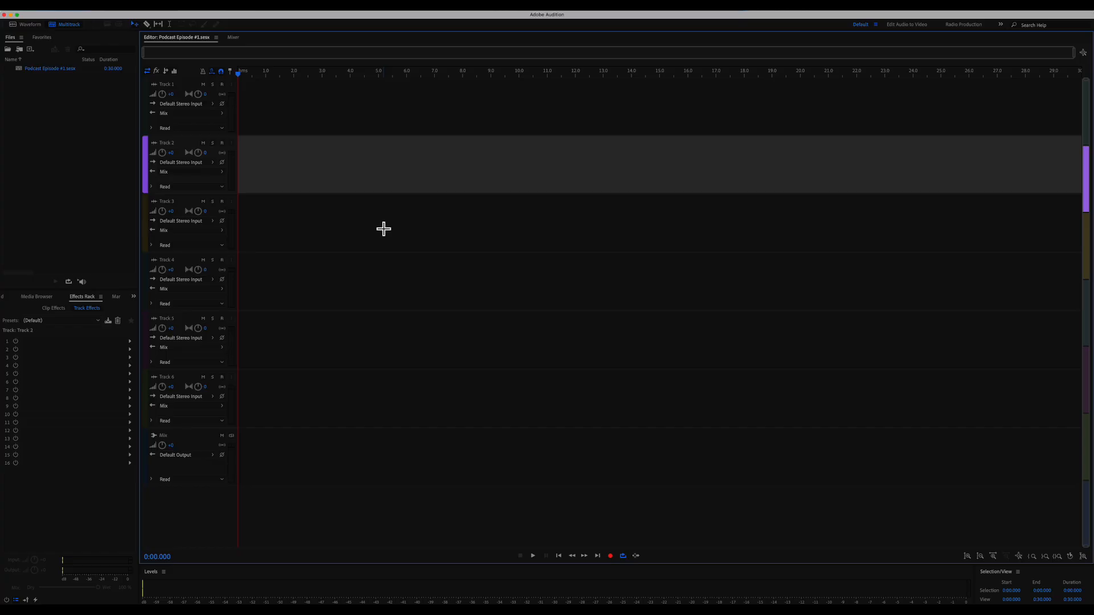
{"action": "left_click", "coordinate": [393, 125]}
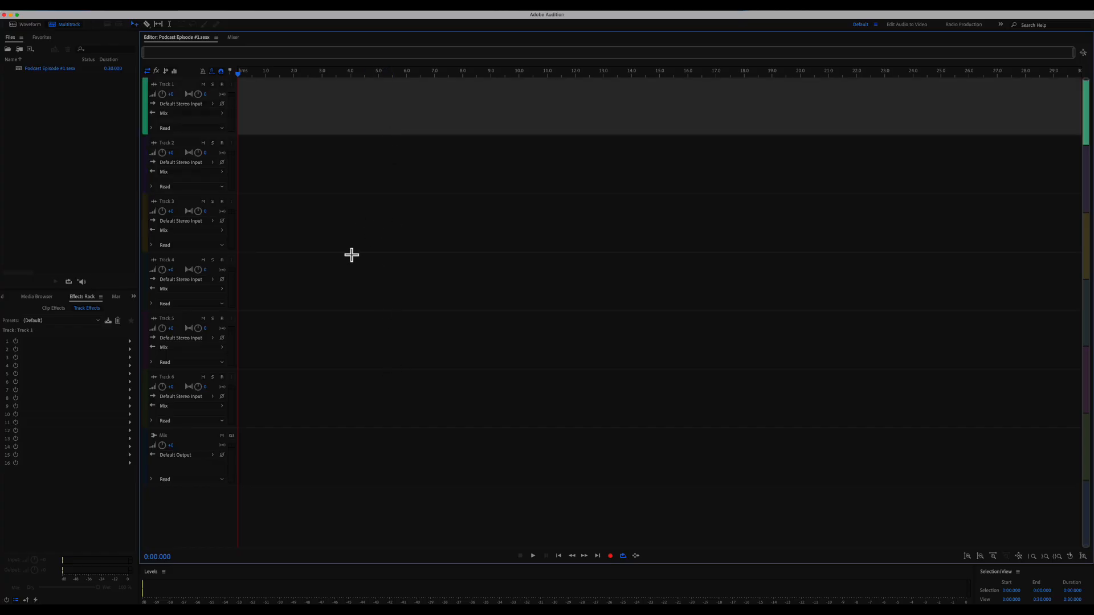
{"action": "left_click", "coordinate": [395, 225]}
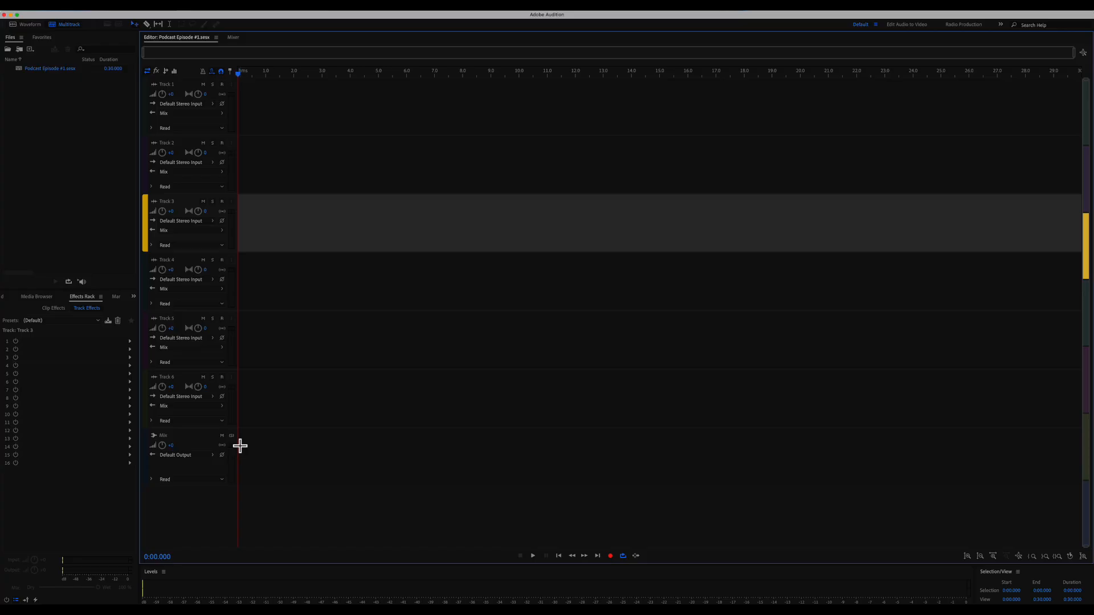
{"action": "left_click", "coordinate": [339, 106]}
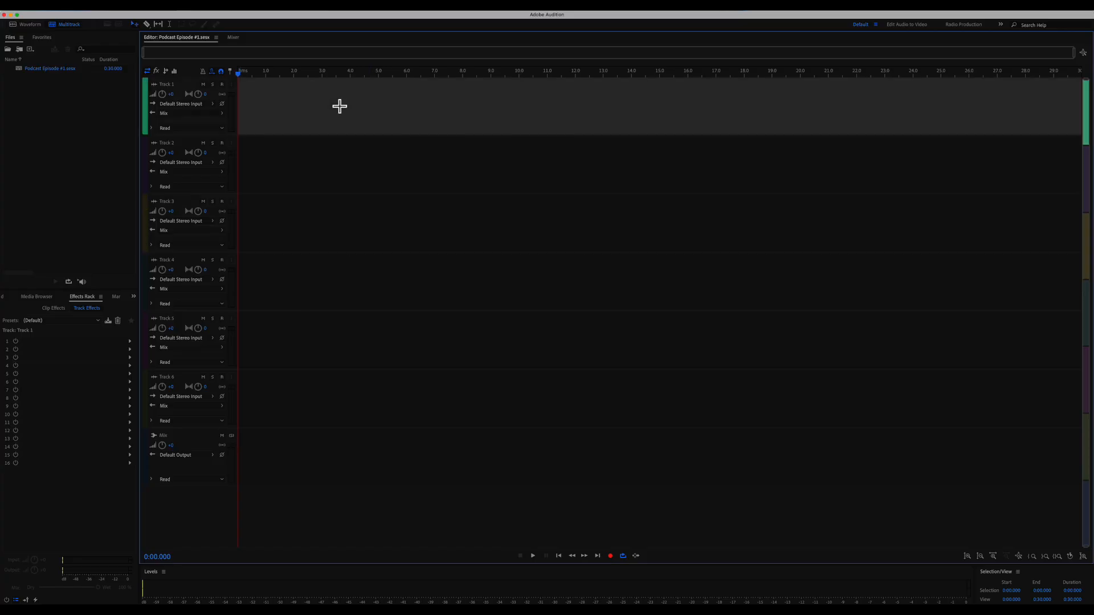
{"action": "left_click", "coordinate": [86, 12]}
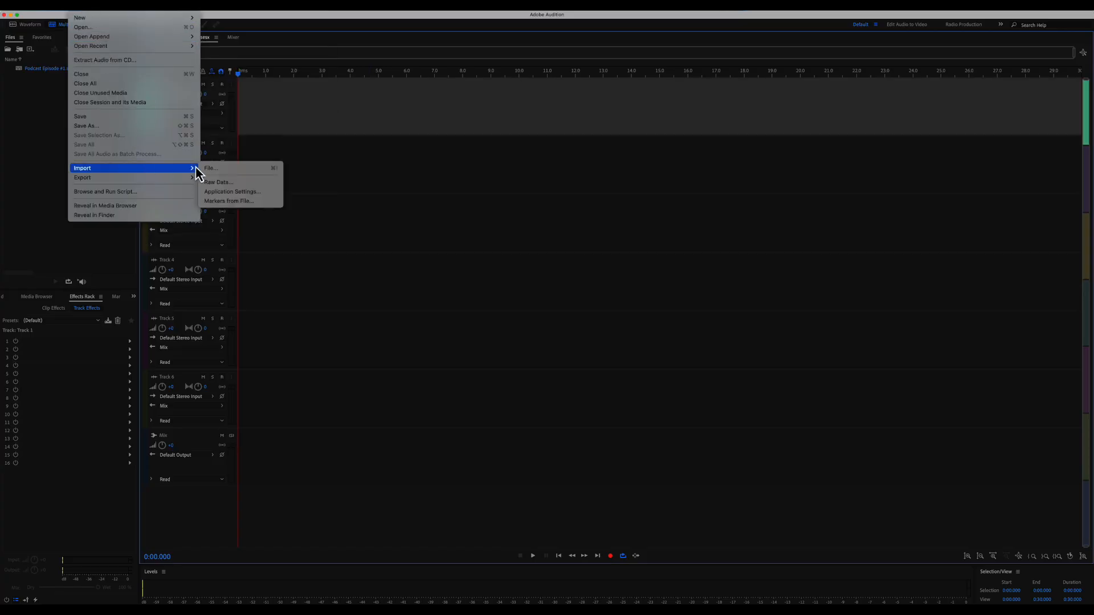
- Import 0_P Alex 1.mp3, 0_P Louise 1.mp3 and the Fun Summer .wav, then select the music file
{"action": "left_click", "coordinate": [216, 169]}
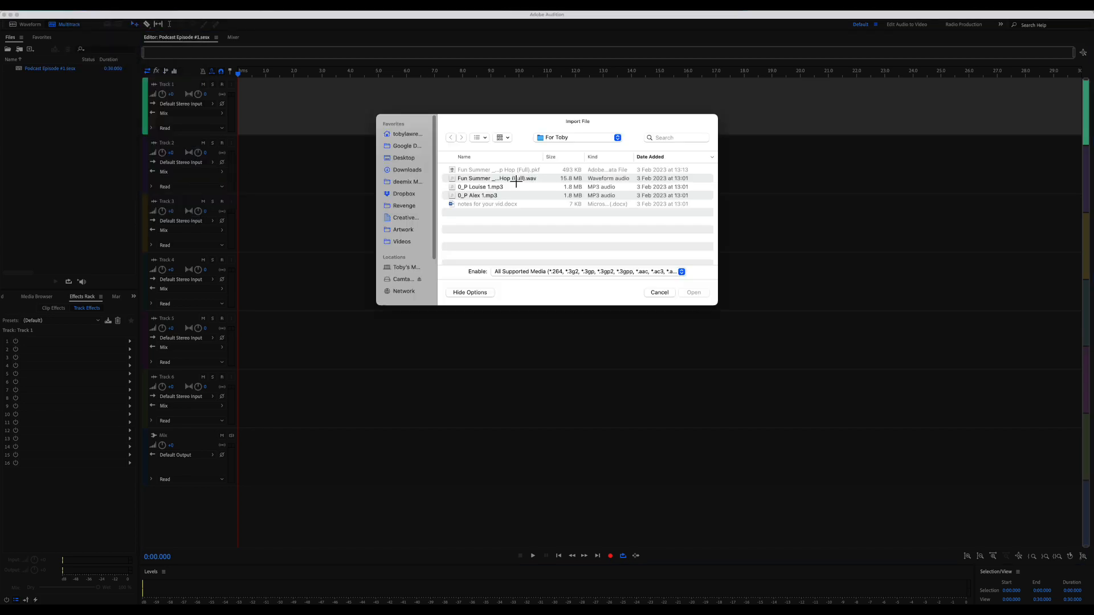
{"action": "left_click", "coordinate": [490, 196]}
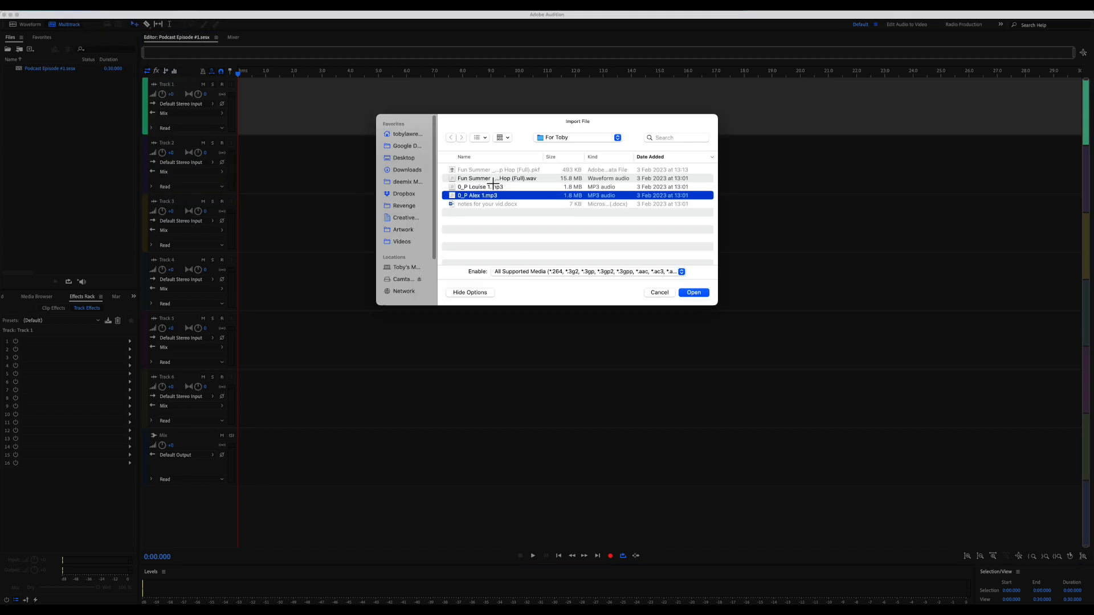
{"action": "left_click", "coordinate": [490, 179], "text": "shift"}
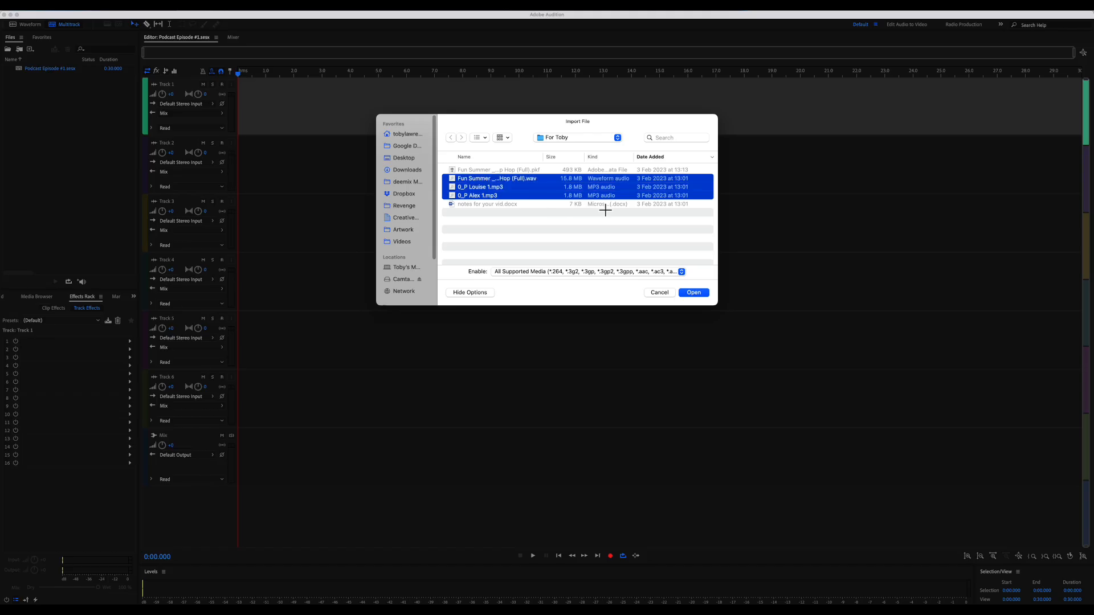
{"action": "left_click", "coordinate": [692, 293]}
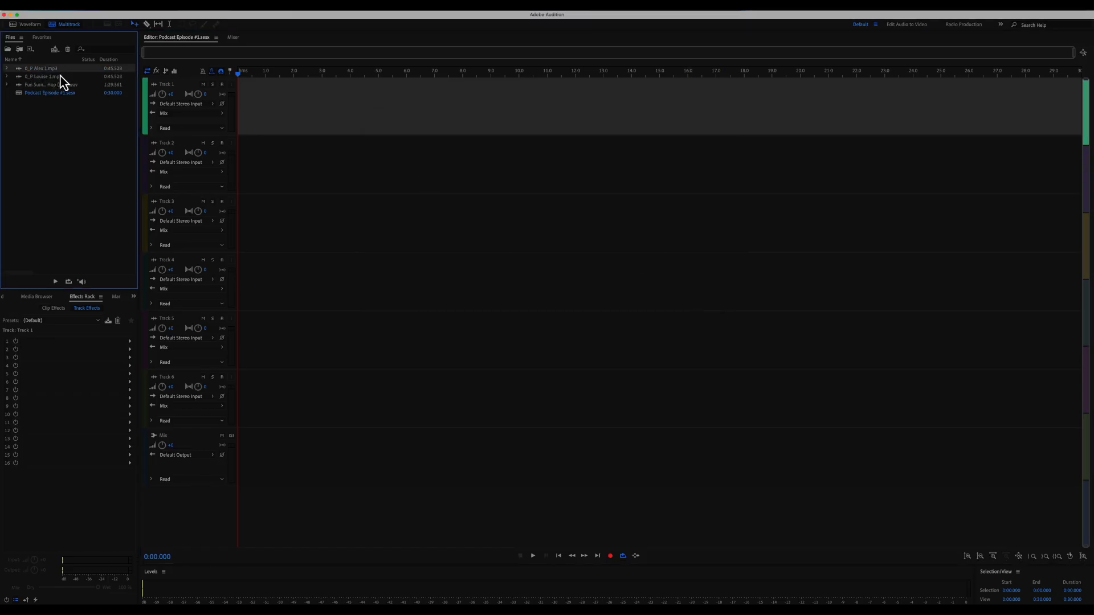
{"action": "left_click", "coordinate": [81, 85]}
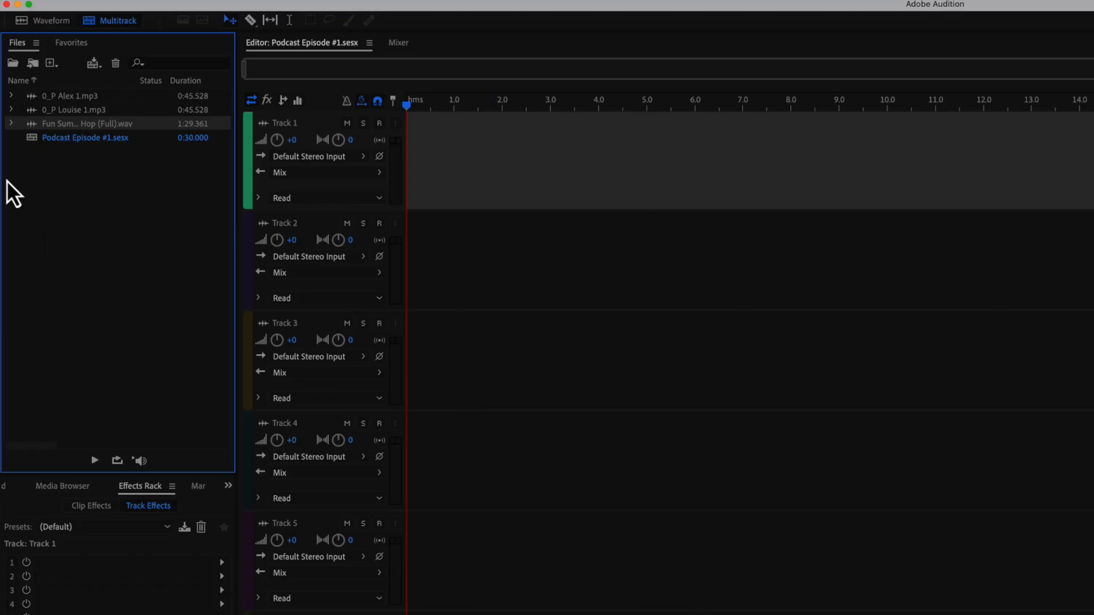
- Drag the Alex mp3 onto Track 1 and Louise onto Track 2, accepting 44100 Hz conversion
{"action": "left_click_drag", "start_coordinate": [76, 109], "coordinate": [408, 147]}
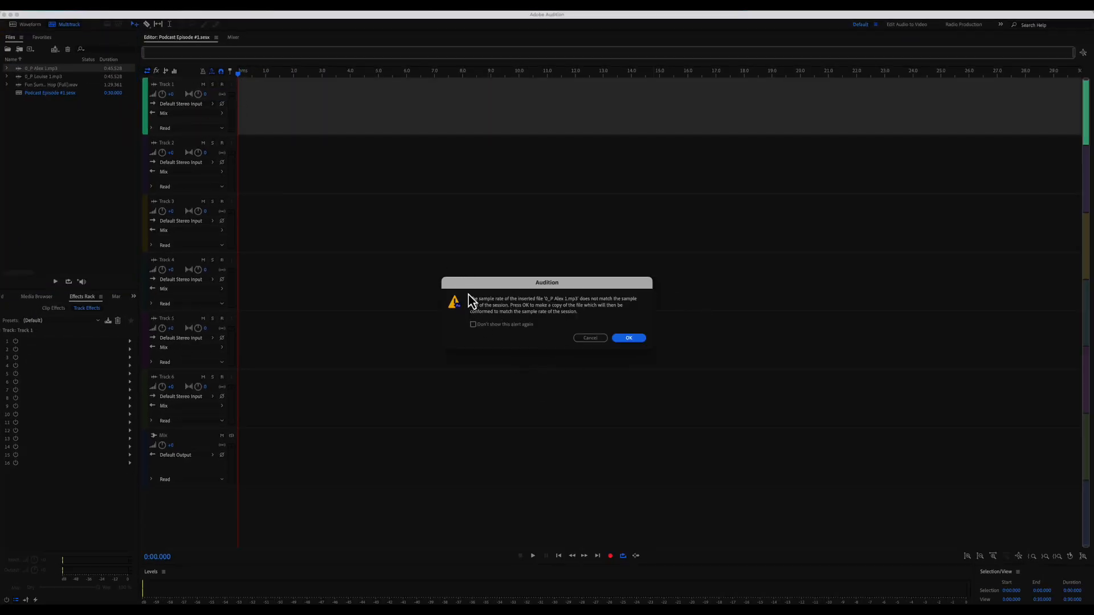
{"action": "left_click", "coordinate": [620, 340]}
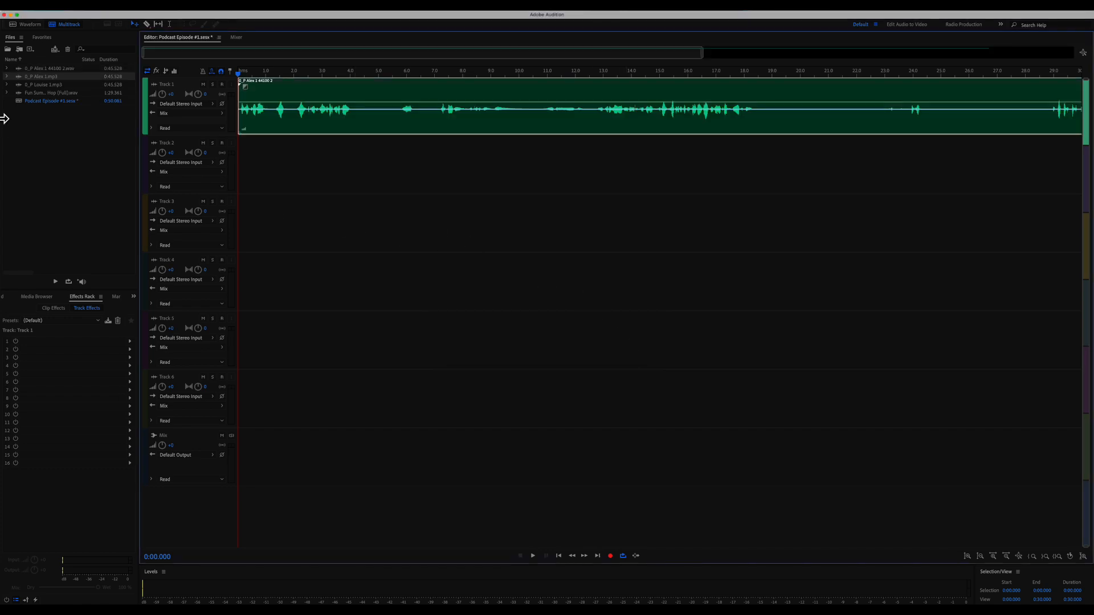
{"action": "left_click_drag", "start_coordinate": [47, 88], "coordinate": [229, 179]}
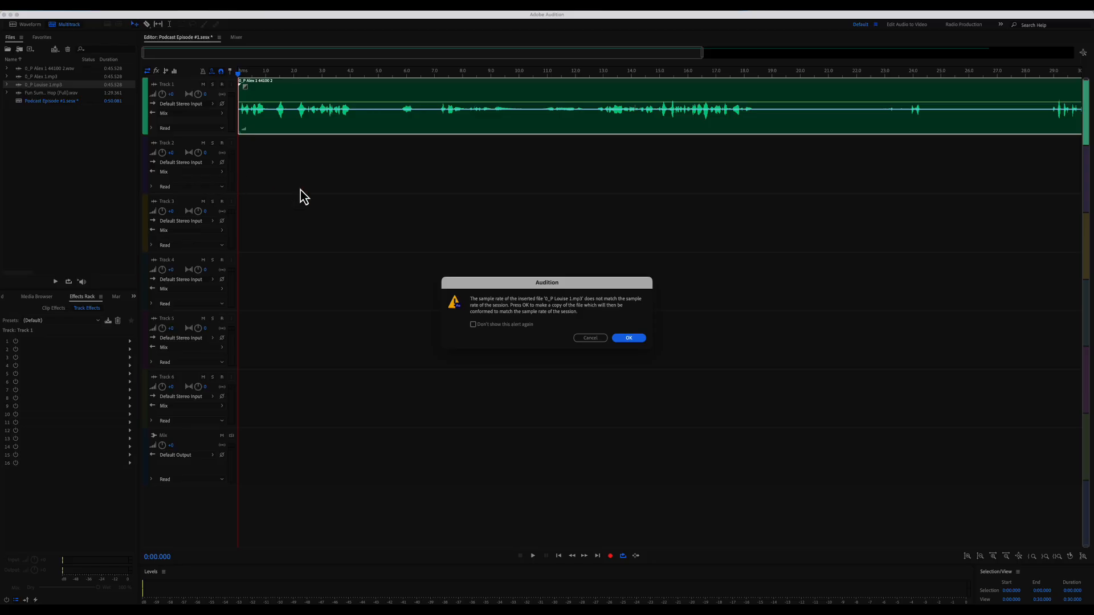
{"action": "left_click", "coordinate": [631, 337]}
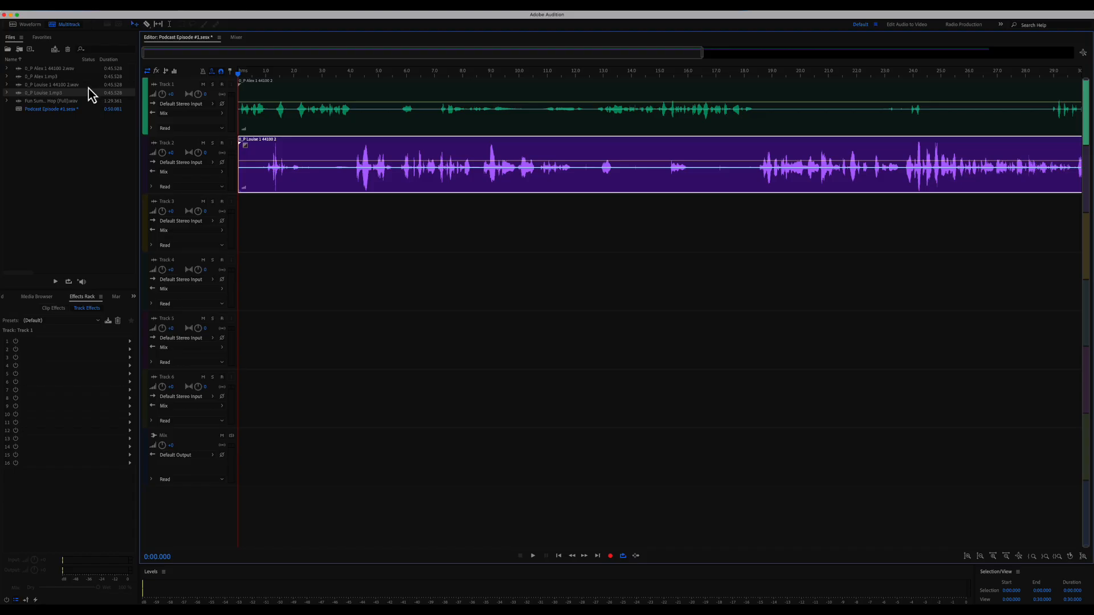
- Rename Track 1 to 'Alex' and Track 2 to 'Louise'
{"action": "left_click", "coordinate": [171, 83]}
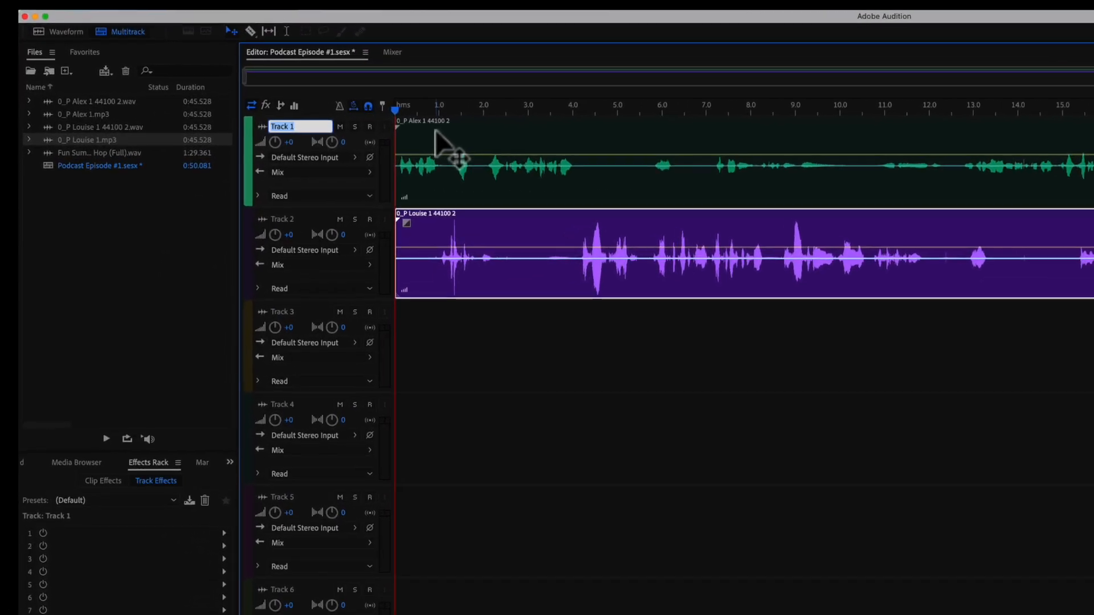
{"action": "type", "text": "Alex"}
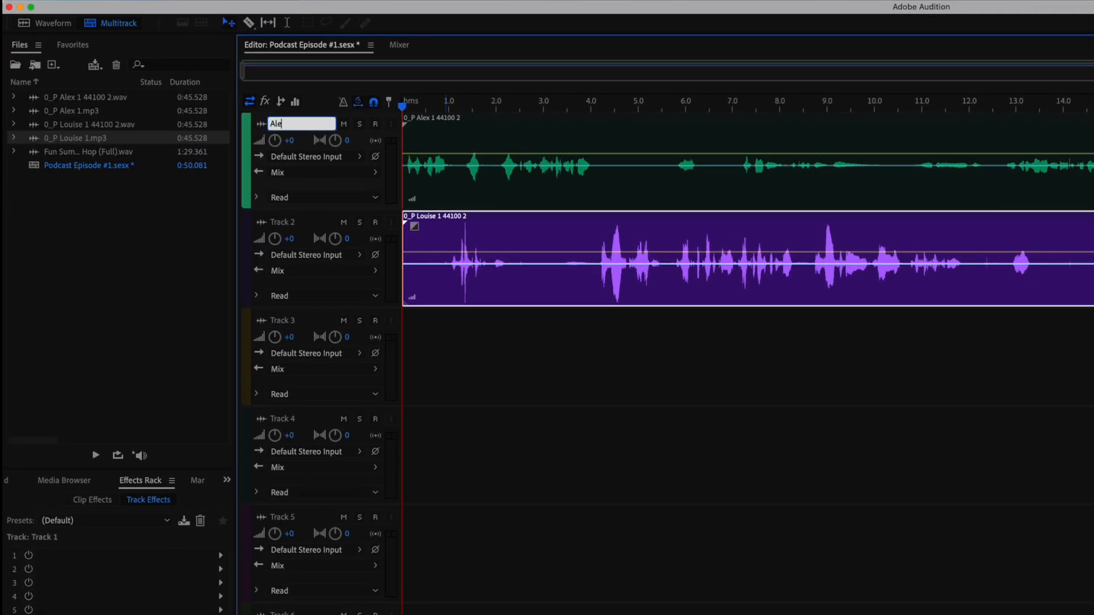
{"action": "left_click", "coordinate": [288, 224]}
{"action": "type", "text": "Louise"}
{"action": "key", "text": "Return"}
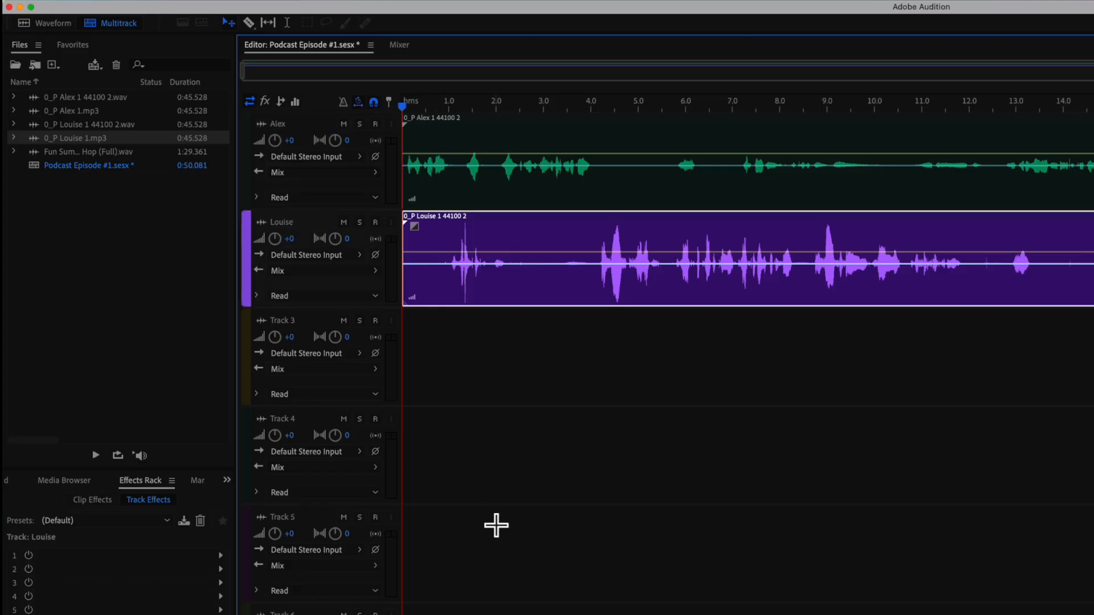
- Return the playhead to the start and play the session
{"action": "left_click", "coordinate": [452, 106]}
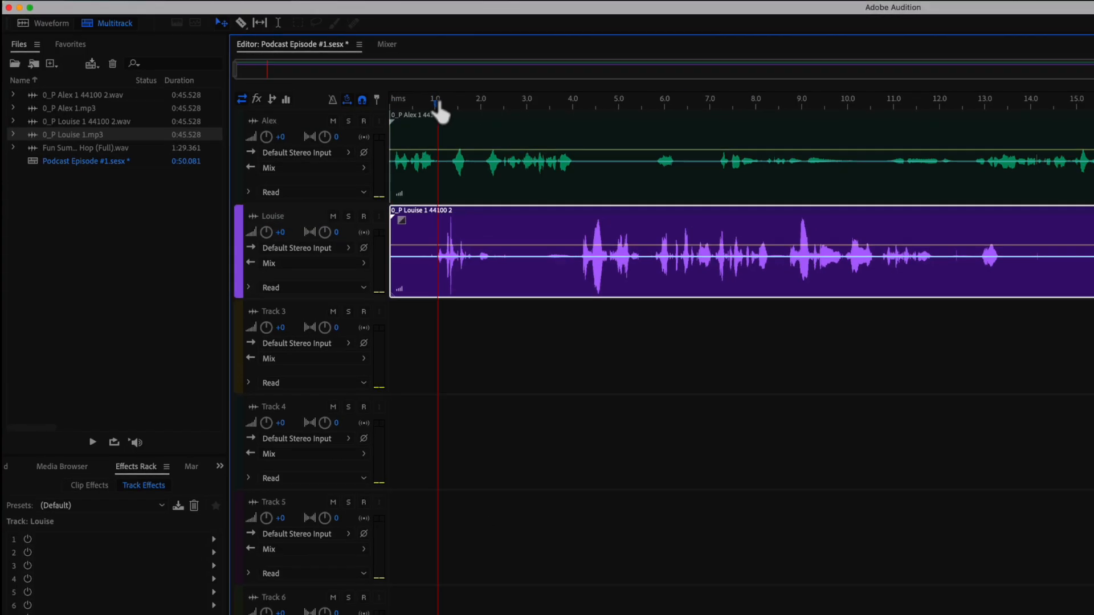
{"action": "left_click_drag", "start_coordinate": [440, 108], "coordinate": [310, 101]}
{"action": "key", "text": "space"}
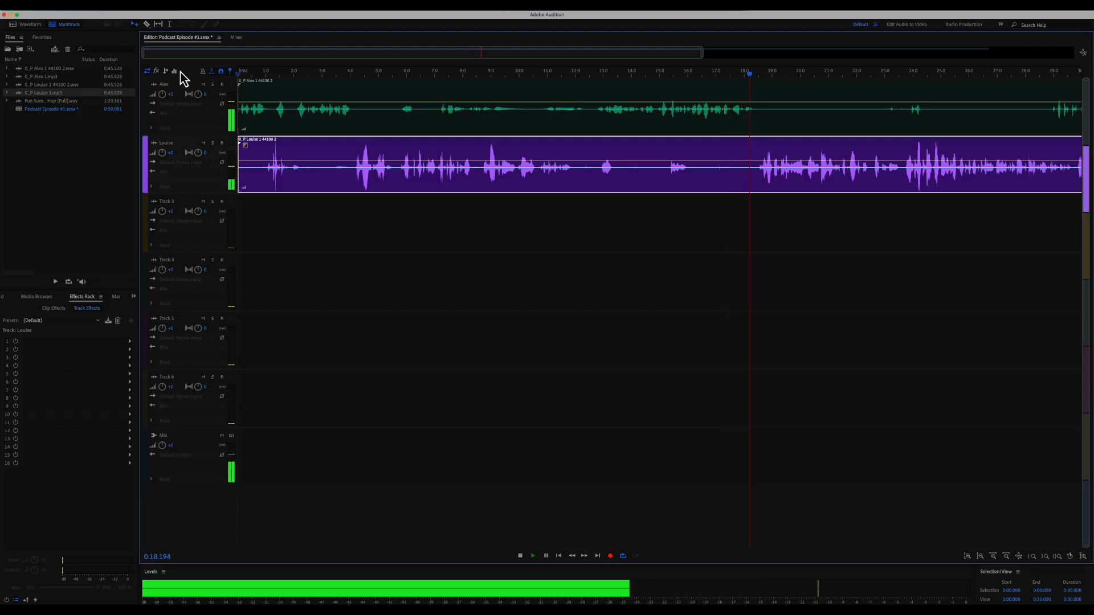
- Stop playback at 0:18.363 and click empty Track 3 to deselect the Louise clip
{"action": "key", "text": "space"}
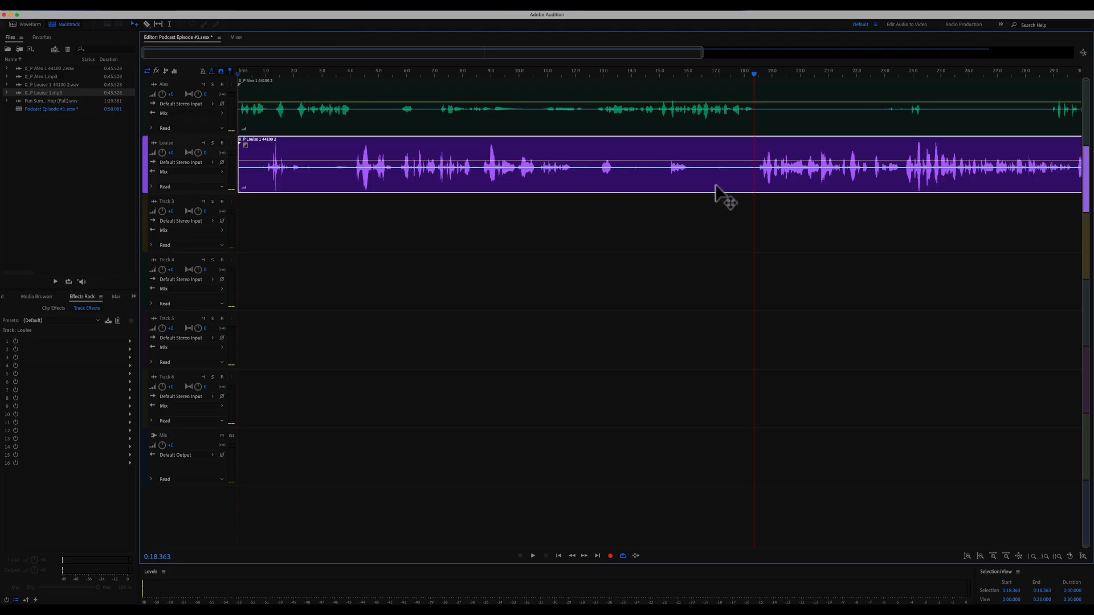
{"action": "left_click", "coordinate": [640, 224]}
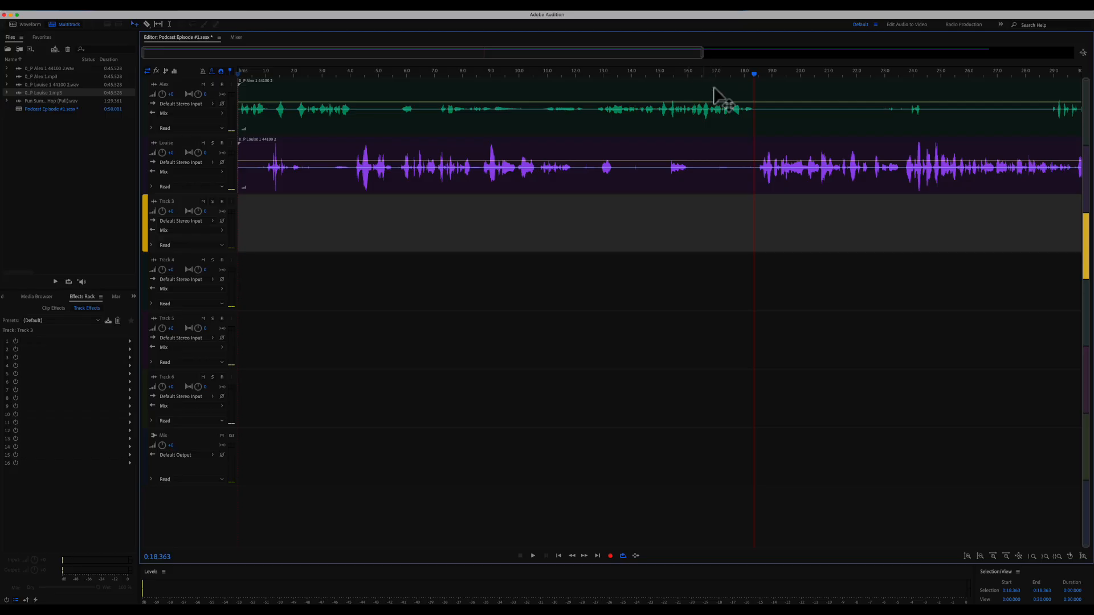
- Replay the voices from 0:15.873, stopping at 0:22.313, then select the Louise clip
{"action": "left_click_drag", "start_coordinate": [769, 73], "coordinate": [763, 75]}
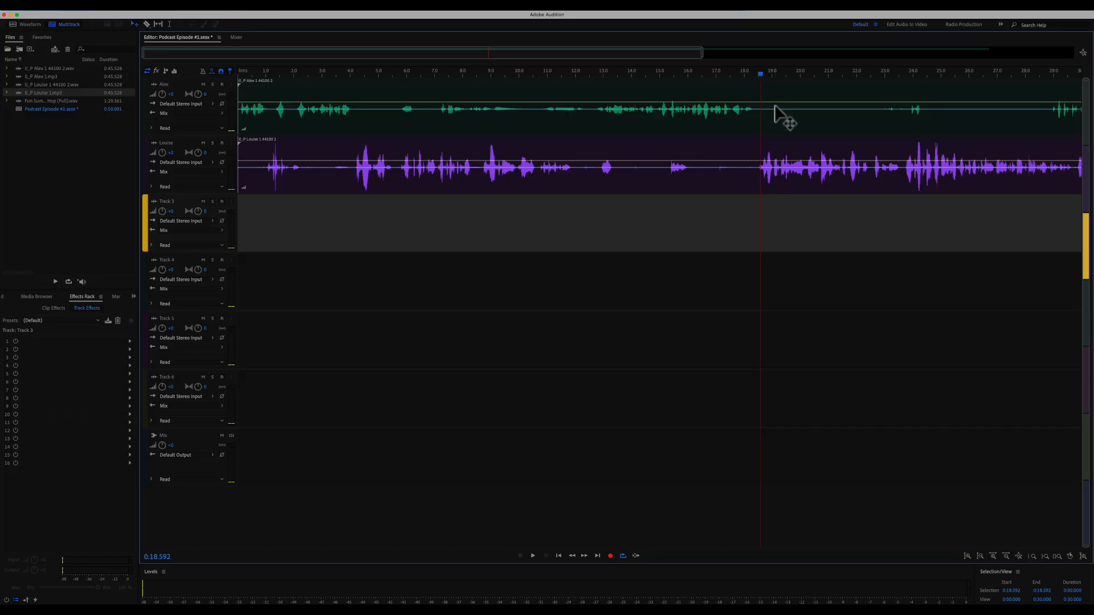
{"action": "left_click", "coordinate": [685, 74]}
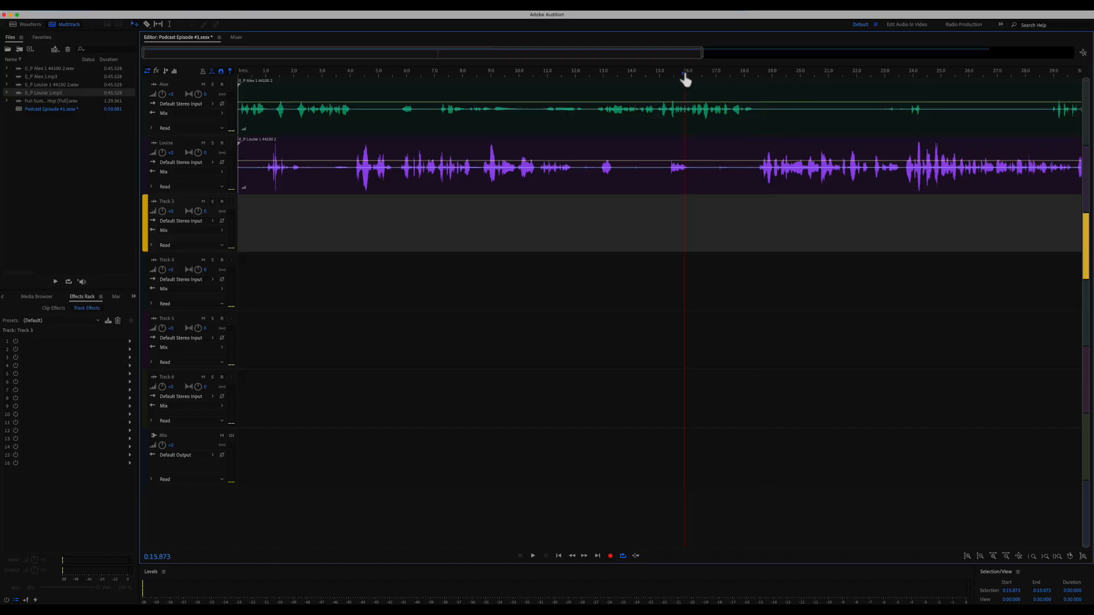
{"action": "key", "text": "space"}
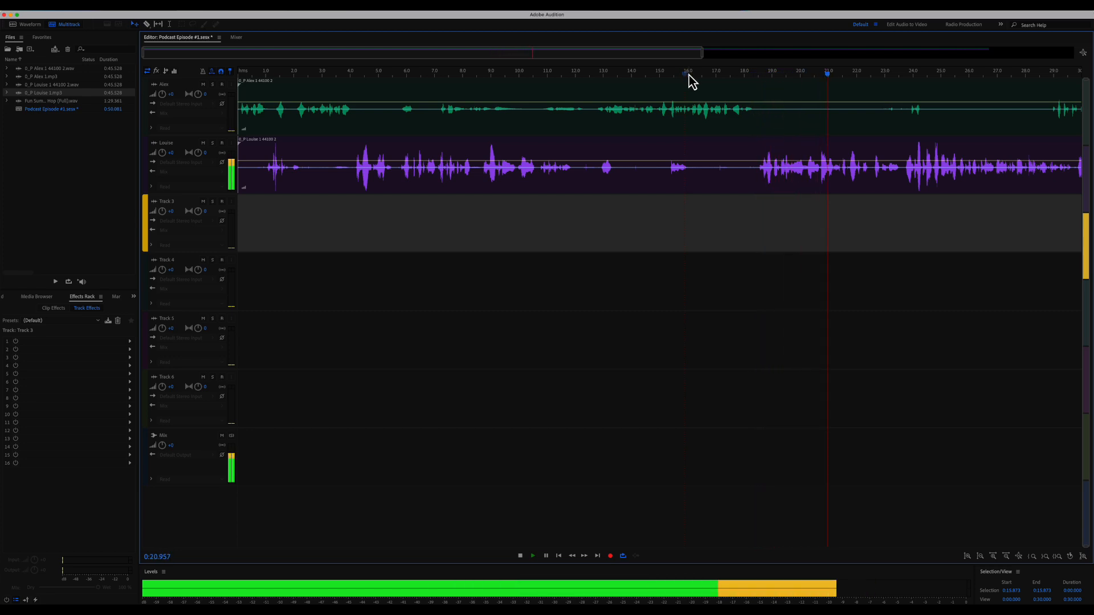
{"action": "key", "text": "space"}
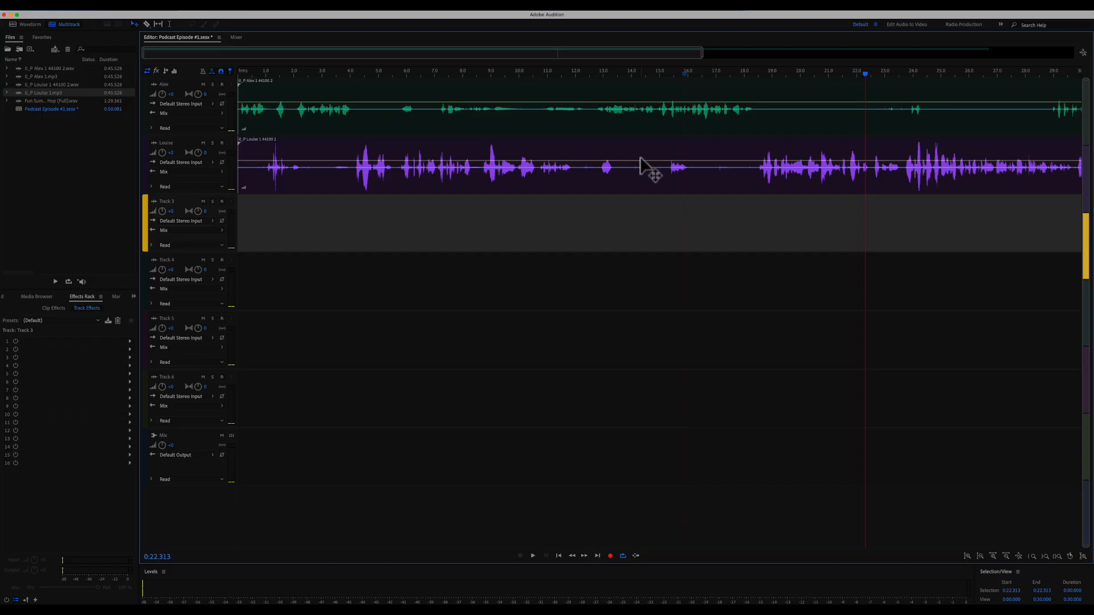
{"action": "left_click", "coordinate": [716, 159]}
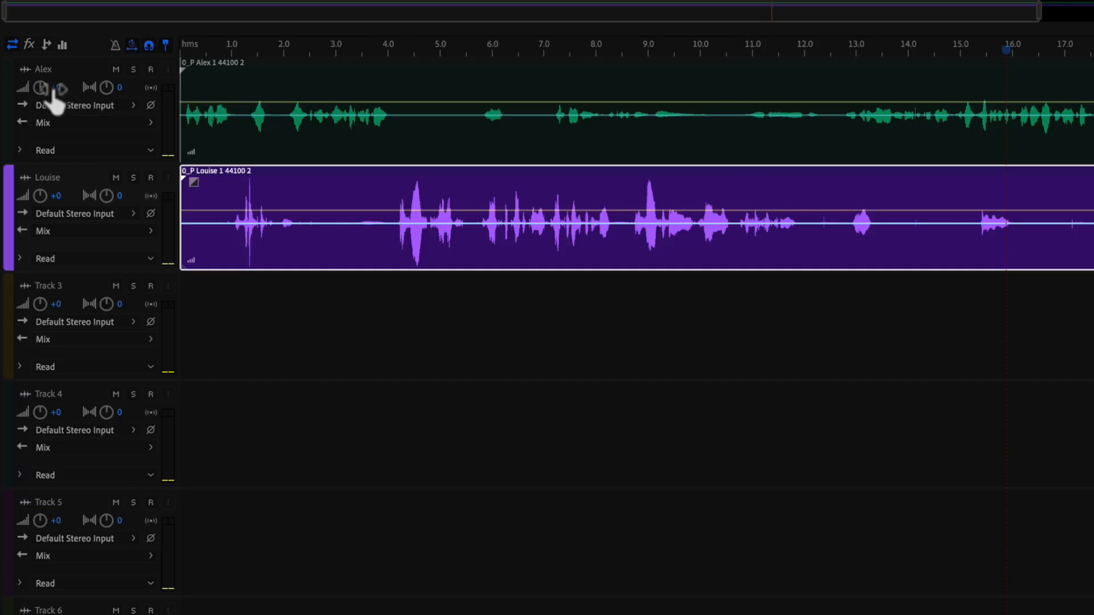
- Set the Alex track volume to -0.1 dB, check the Mixer, and move the playhead to about 2.2 s
{"action": "left_click_drag", "start_coordinate": [60, 94], "coordinate": [62, 91]}
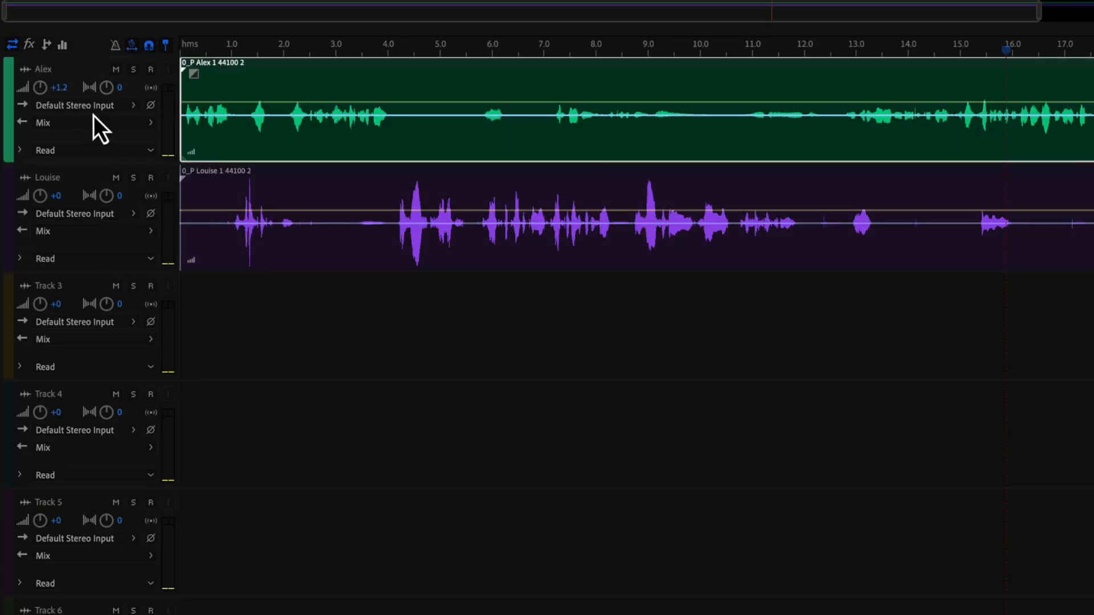
{"action": "left_click", "coordinate": [192, 5]}
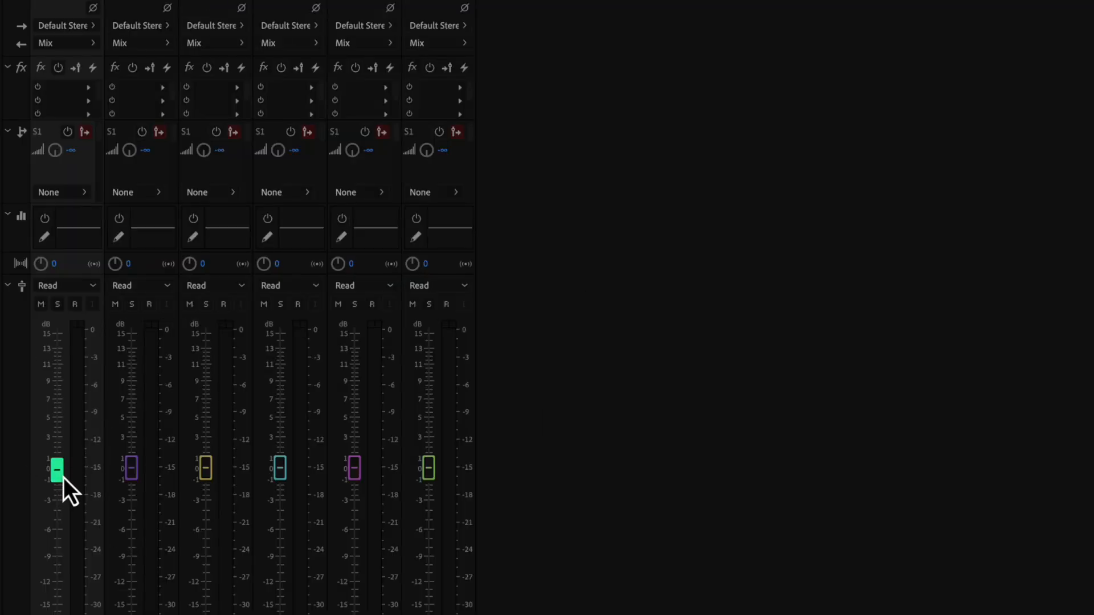
{"action": "left_click", "coordinate": [84, 4]}
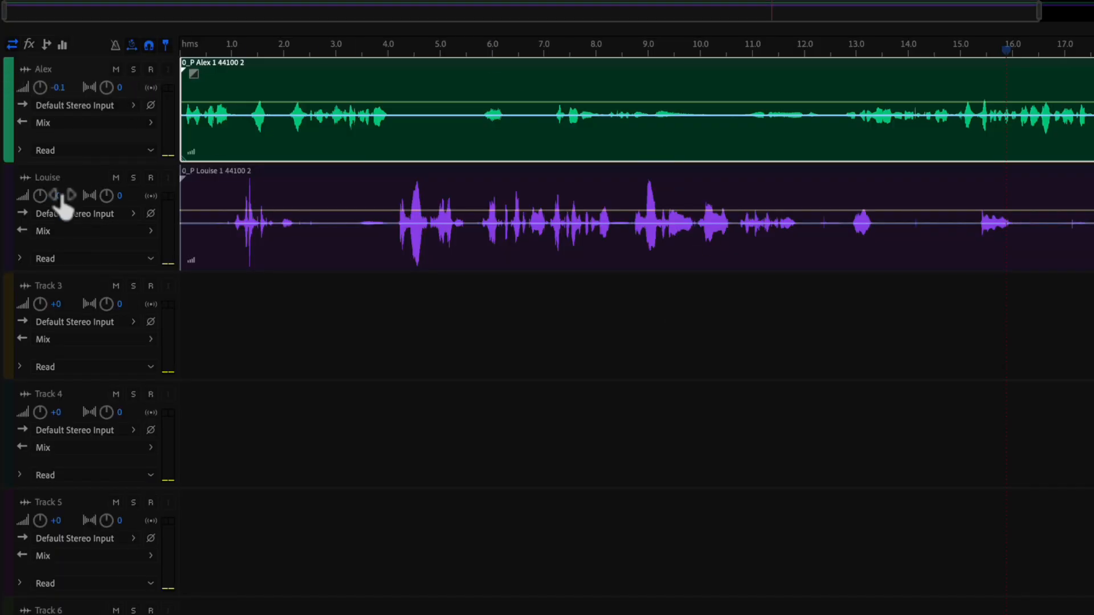
{"action": "left_click_drag", "start_coordinate": [342, 50], "coordinate": [295, 52]}
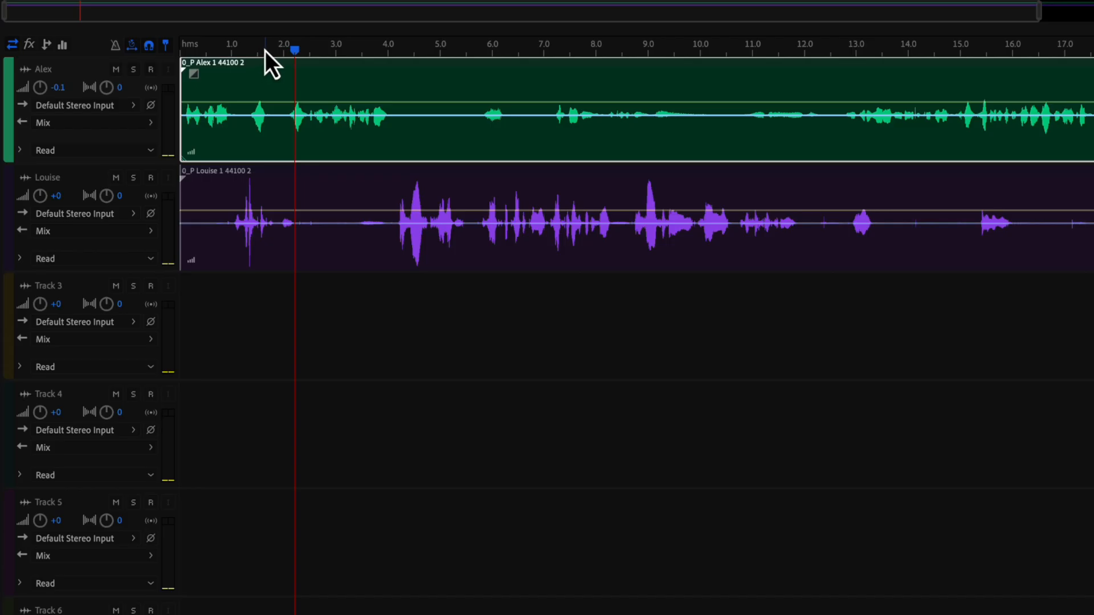
- Play from about 2.1 s while lowering the Louise track volume to -5.4 dB
{"action": "left_click", "coordinate": [237, 47]}
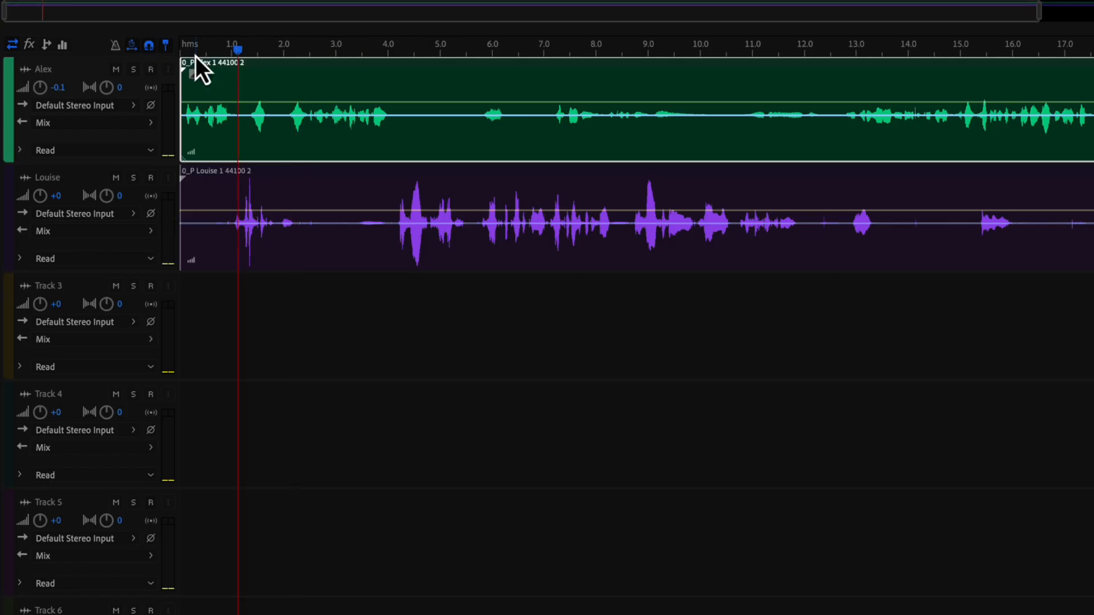
{"action": "left_click", "coordinate": [290, 50]}
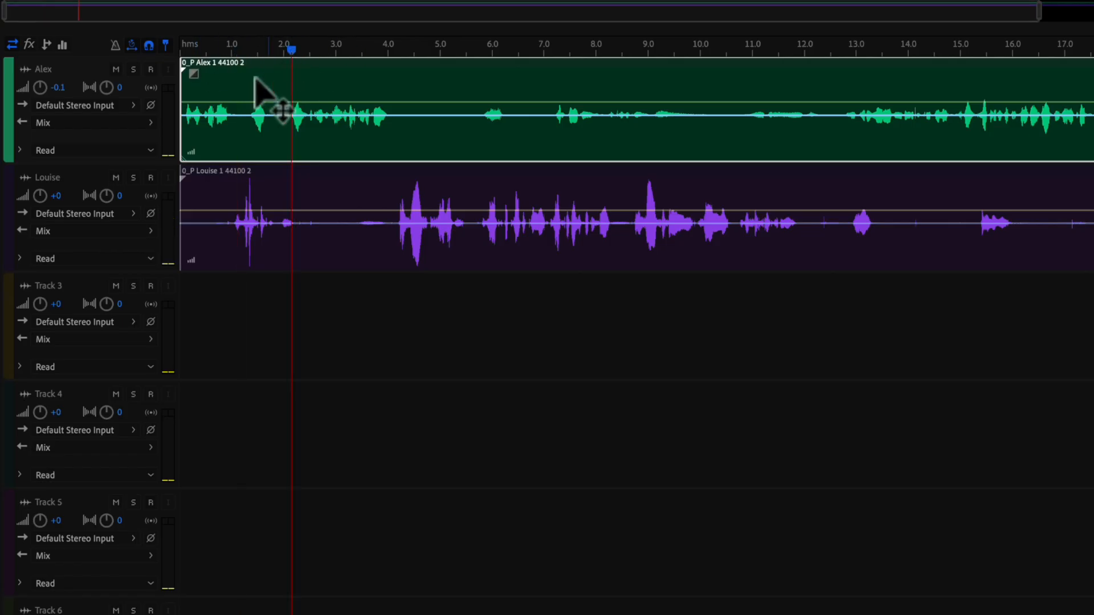
{"action": "key", "text": "space"}
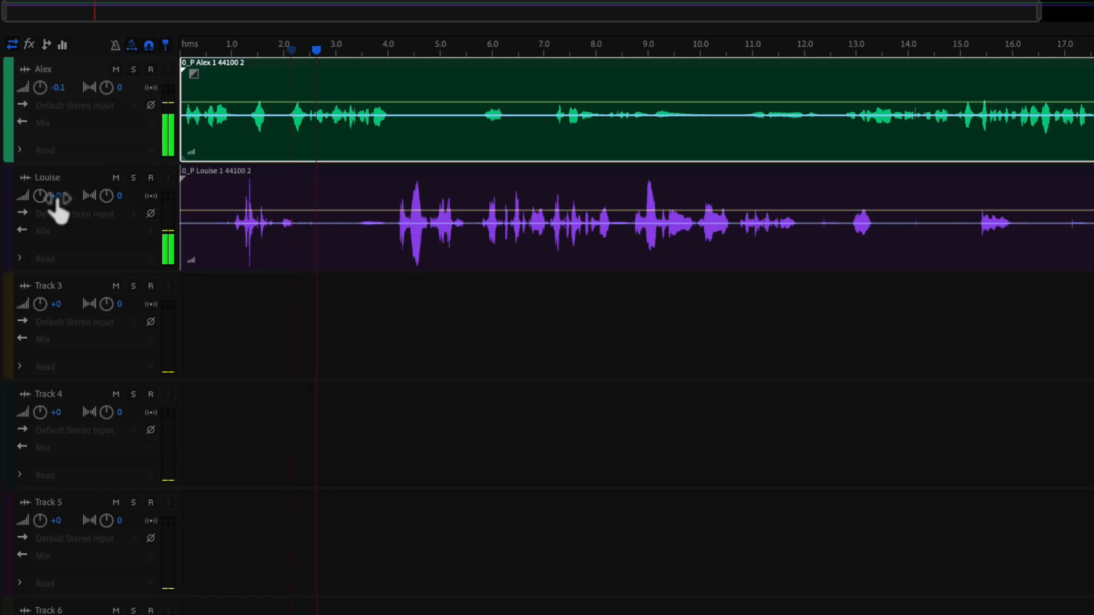
{"action": "left_click", "coordinate": [57, 197]}
{"action": "left_click_drag", "start_coordinate": [57, 197], "coordinate": [42, 198]}
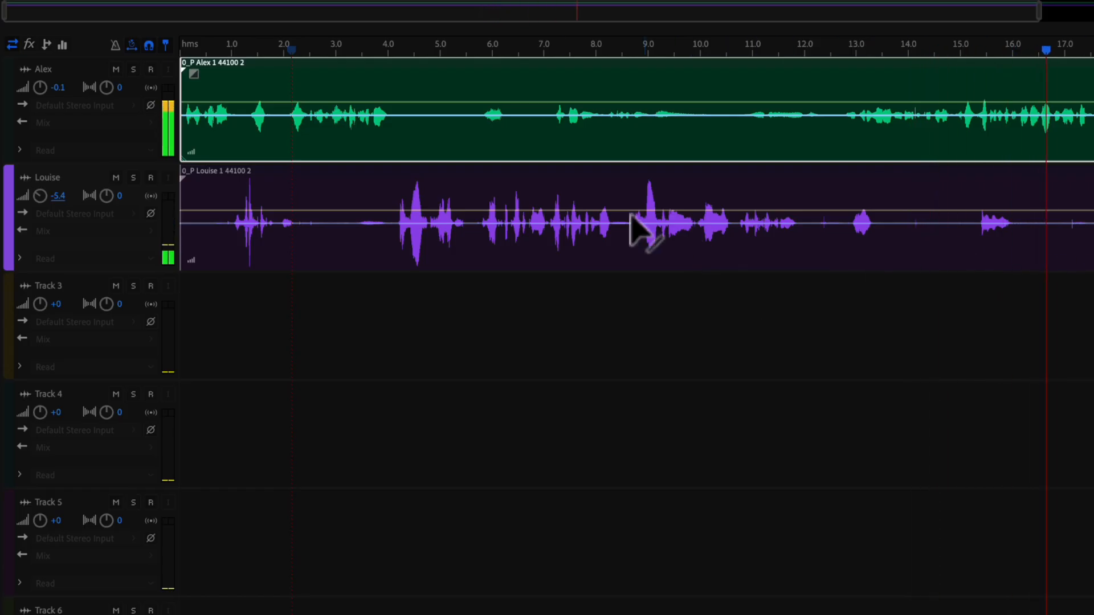
{"action": "key", "text": "space"}
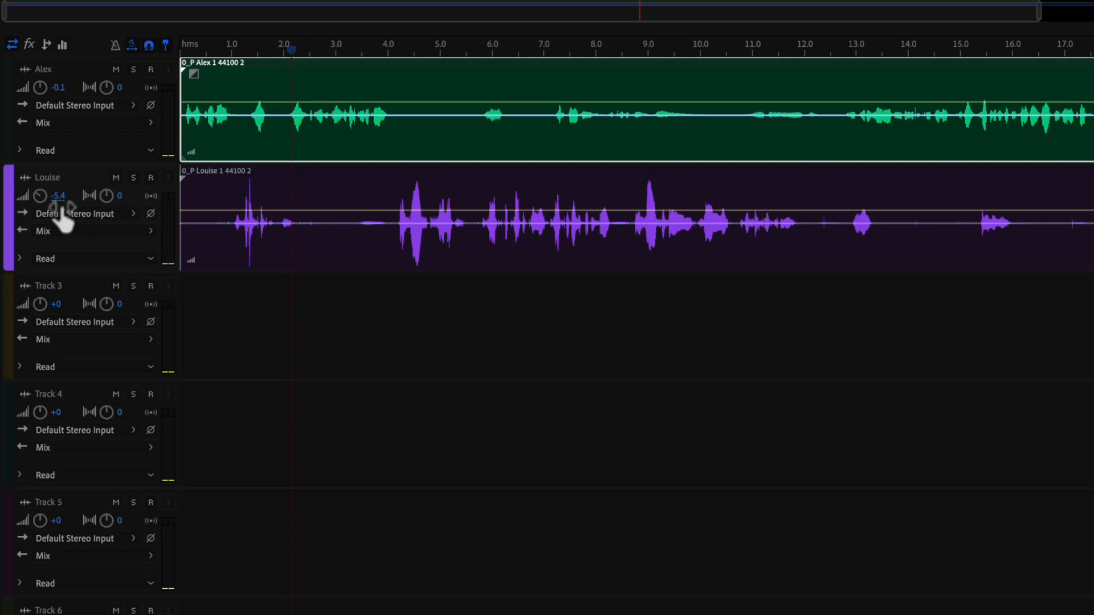
{"action": "left_click_drag", "start_coordinate": [66, 197], "coordinate": [26, 215]}
{"action": "scroll", "coordinate": [251, 376], "scroll_direction": "right", "scroll_amount": 1}
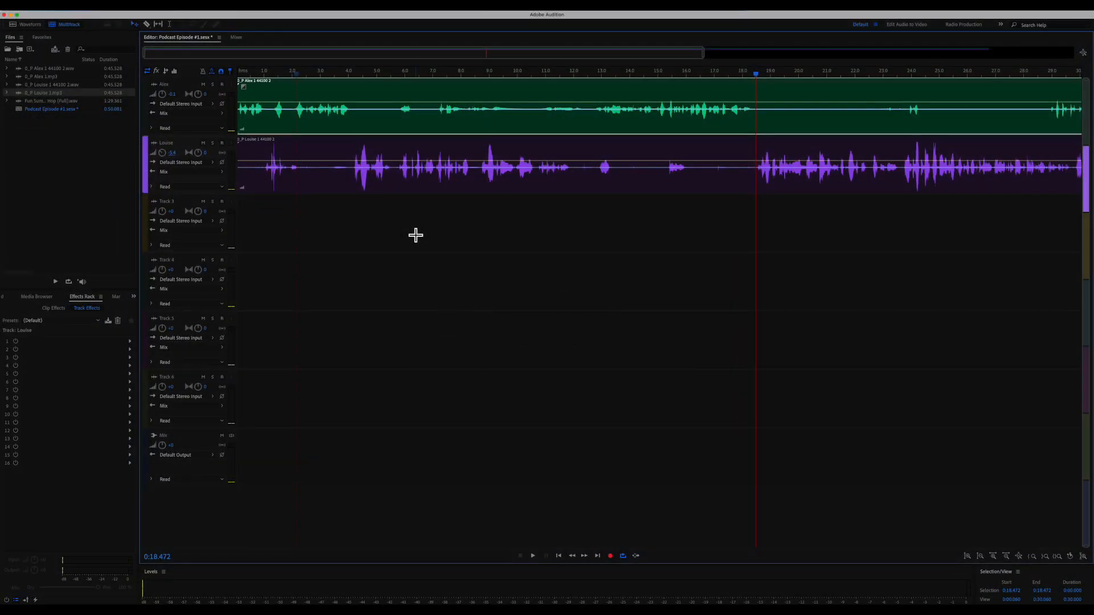
- Open Louise's clip in the Waveform editor and zoom out to show the whole 43-second file
{"action": "left_click", "coordinate": [419, 231]}
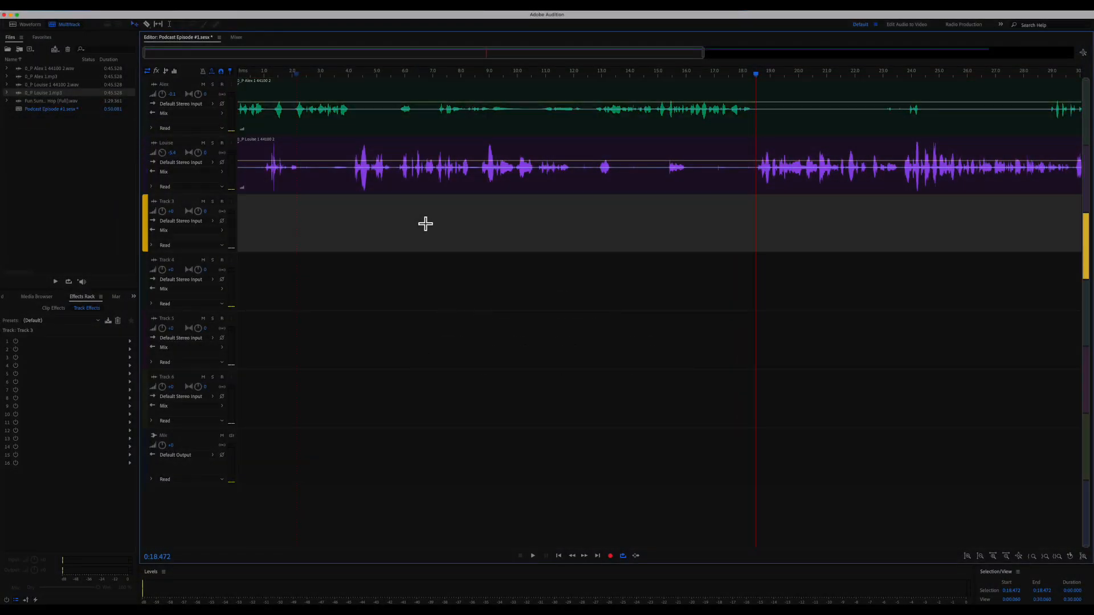
{"action": "double_click", "coordinate": [556, 188]}
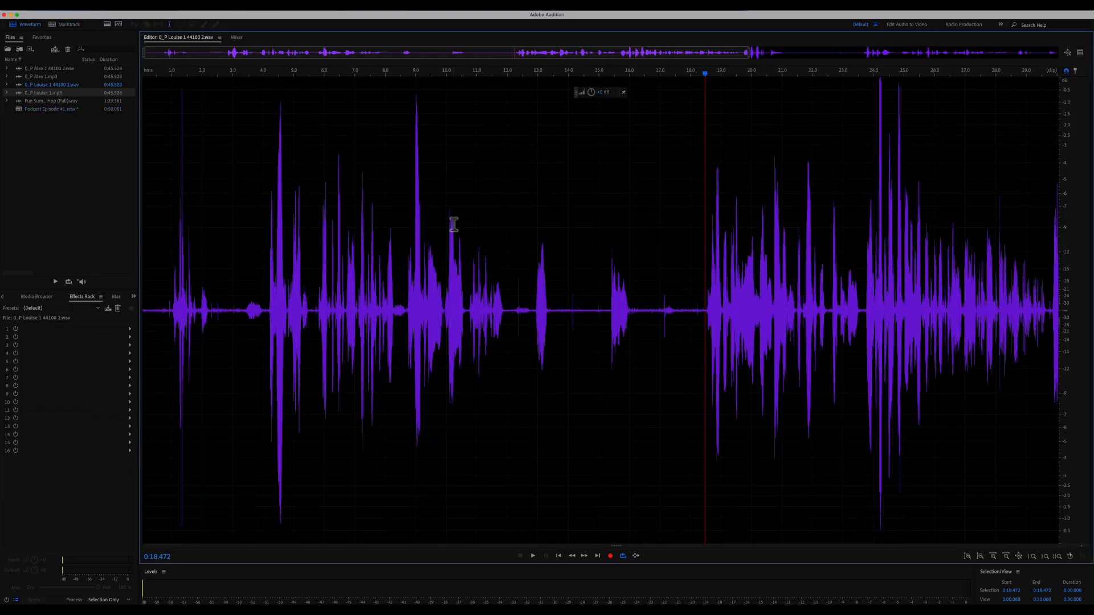
{"action": "key", "text": "0"}
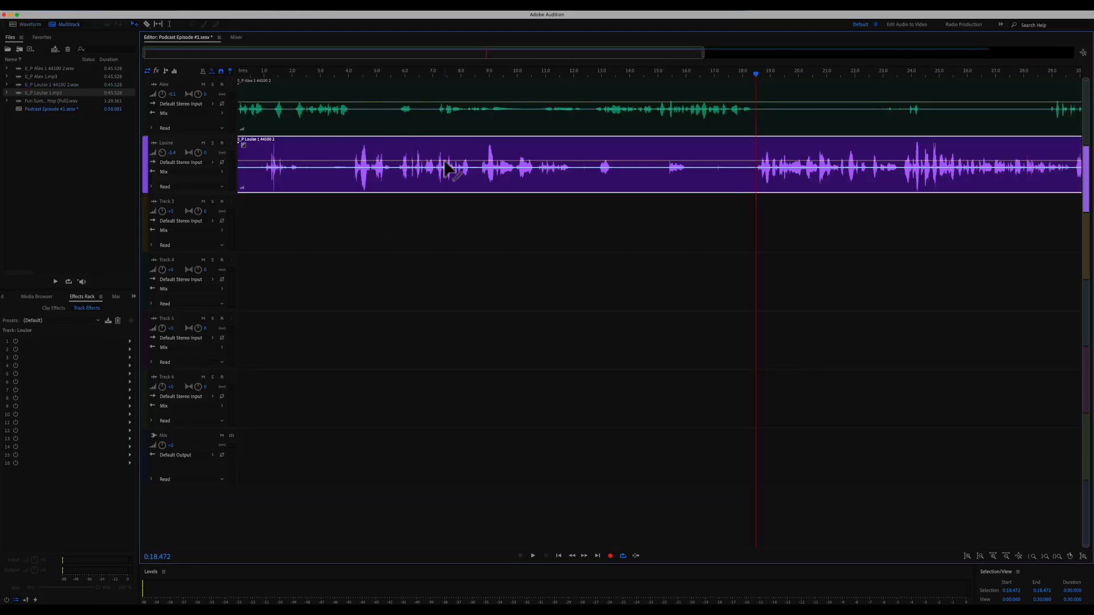
{"action": "key", "text": "9"}
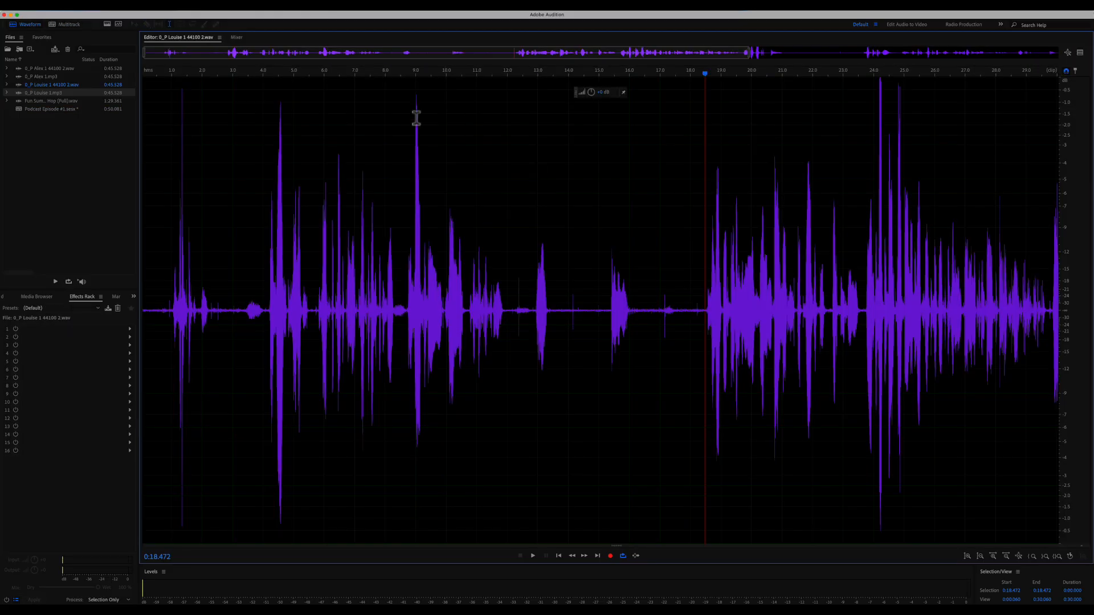
{"action": "scroll", "coordinate": [513, 159], "scroll_direction": "right", "scroll_amount": 3}
{"action": "left_click_drag", "start_coordinate": [786, 53], "coordinate": [1057, 53]}
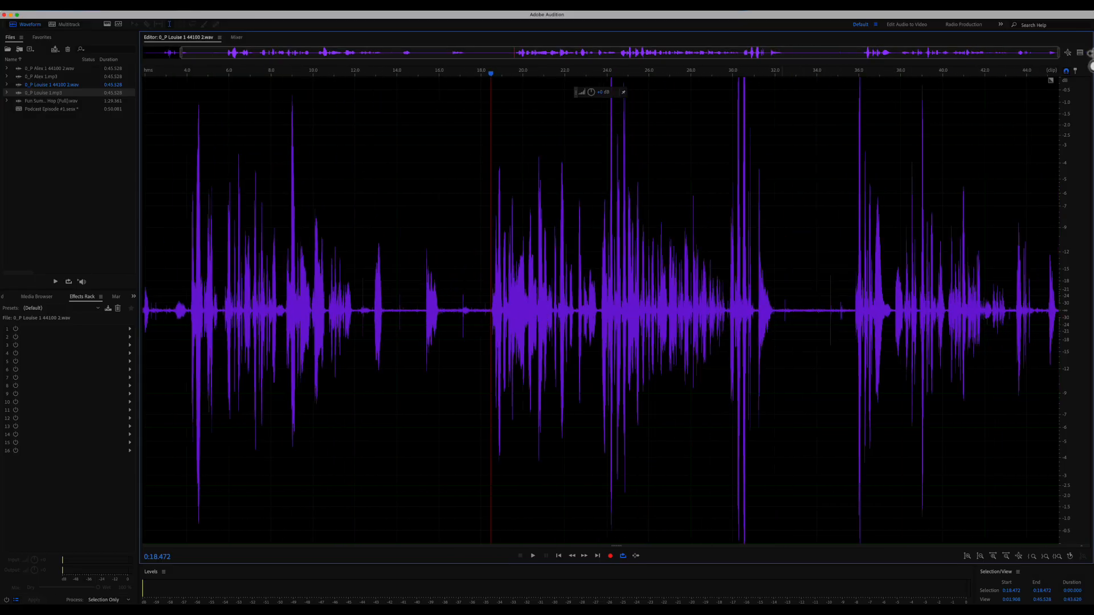
{"action": "left_click_drag", "start_coordinate": [891, 52], "coordinate": [759, 69]}
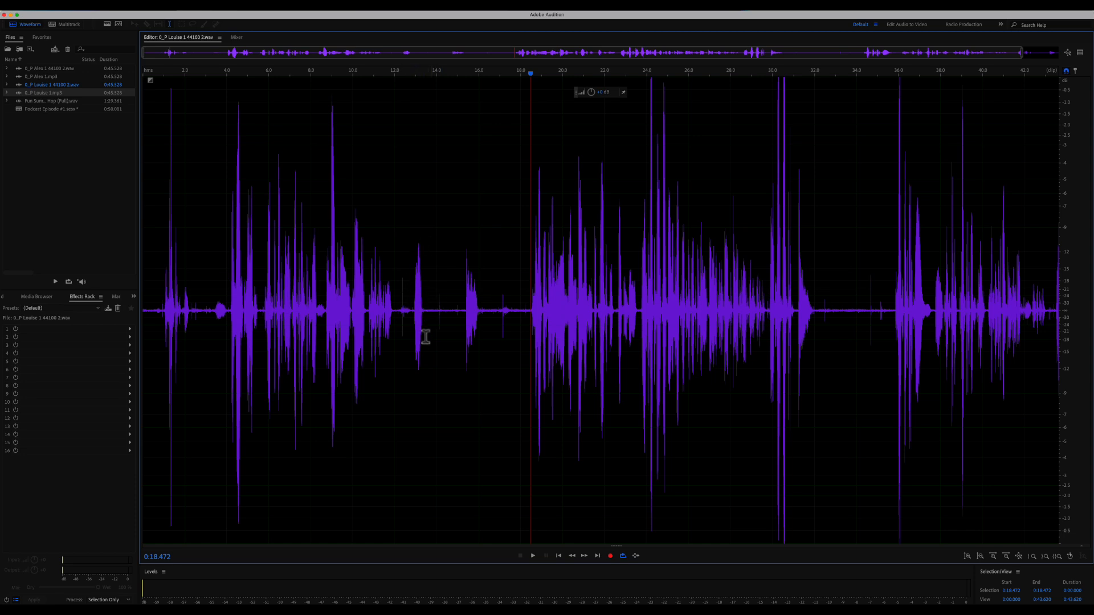
- Audition a selected gap with a trial +15 dB boost, undo it, and place the playhead at 18 s
{"action": "left_click_drag", "start_coordinate": [466, 302], "coordinate": [466, 304]}
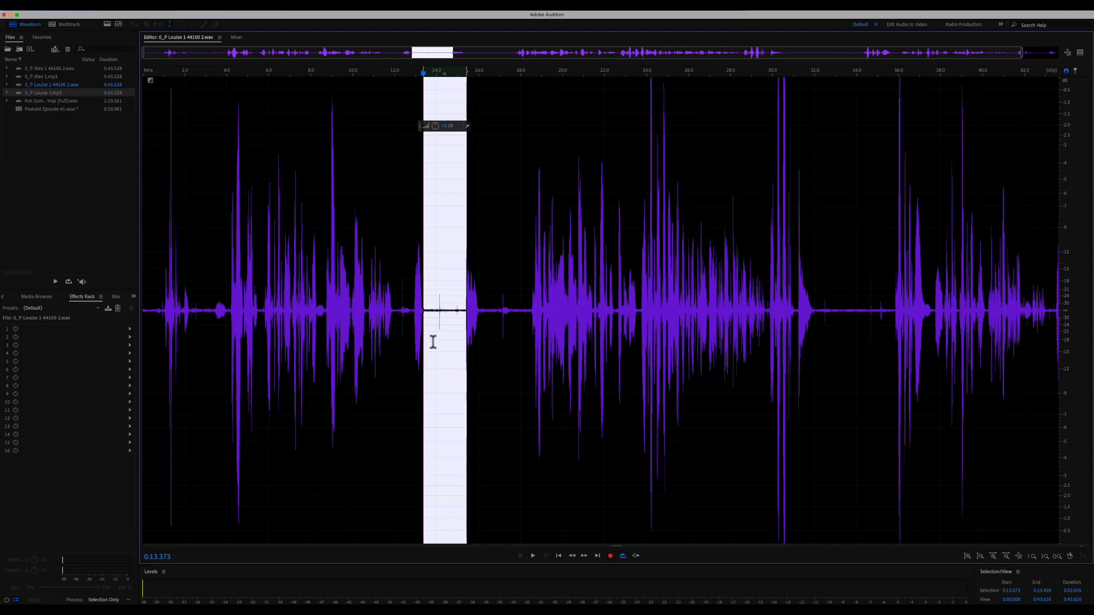
{"action": "key", "text": "space"}
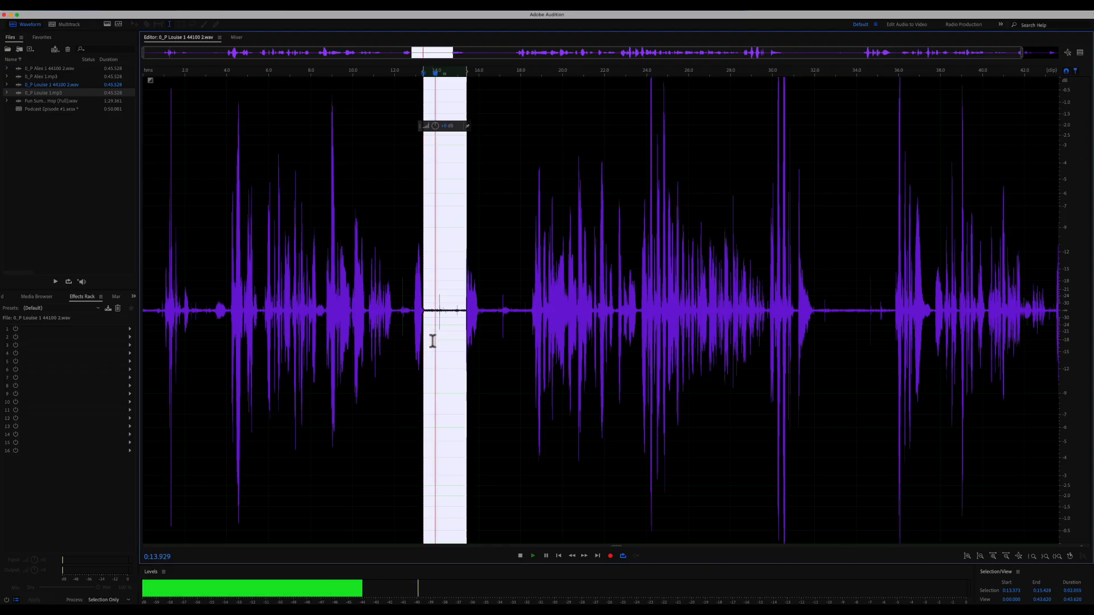
{"action": "key", "text": "space"}
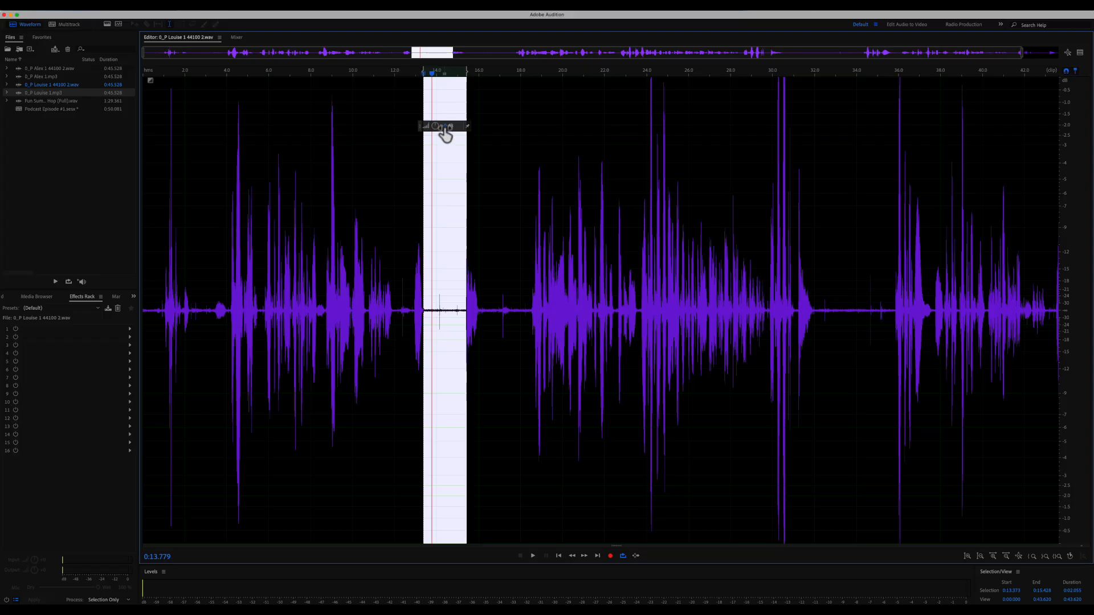
{"action": "left_click_drag", "start_coordinate": [444, 126], "coordinate": [468, 127]}
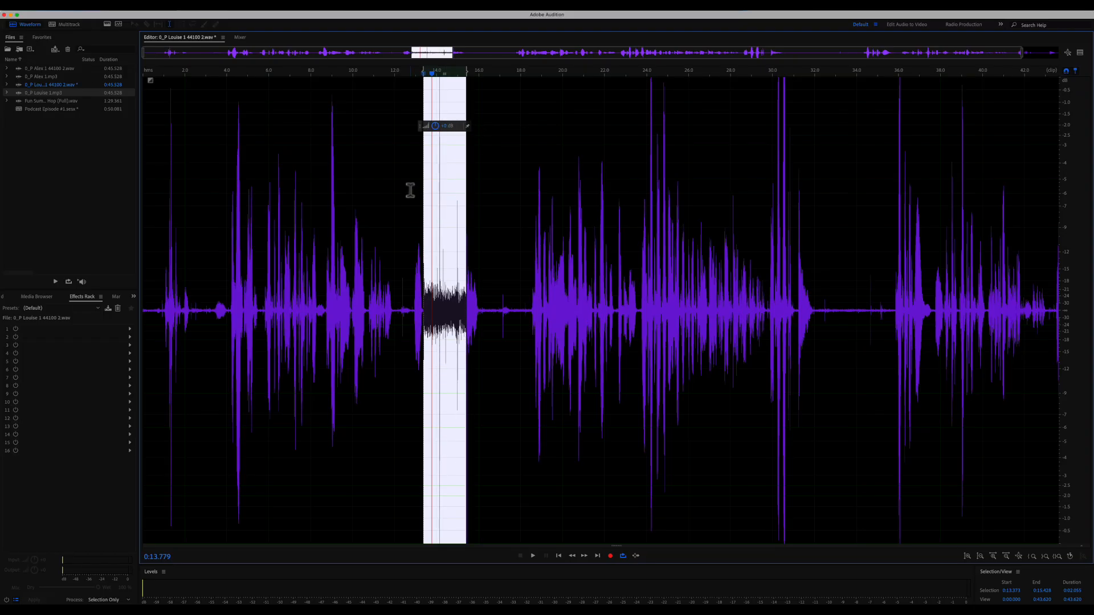
{"action": "key", "text": "space"}
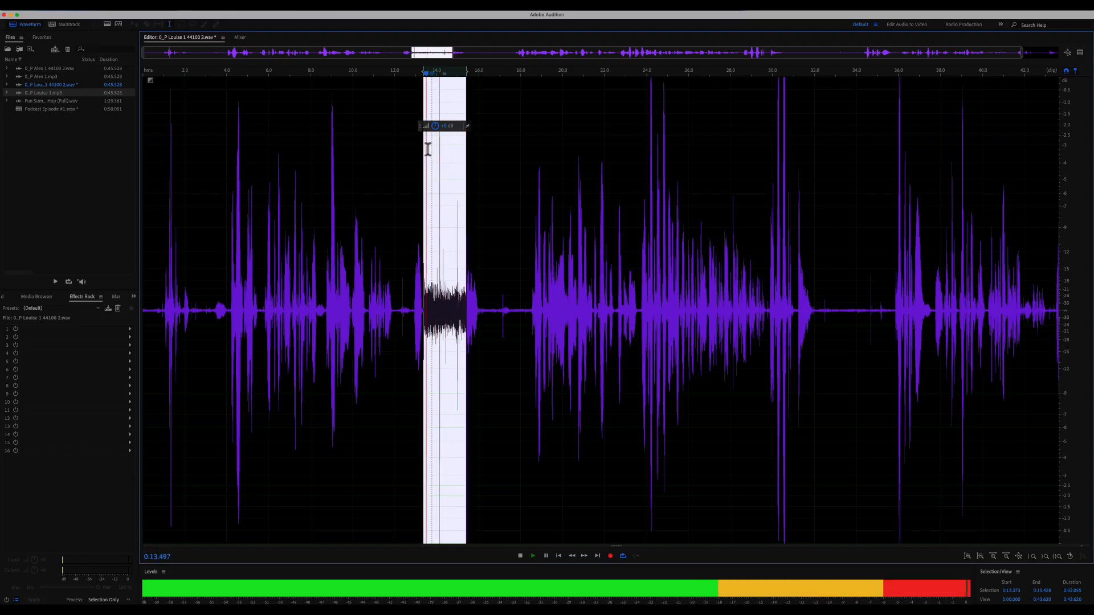
{"action": "key", "text": "space"}
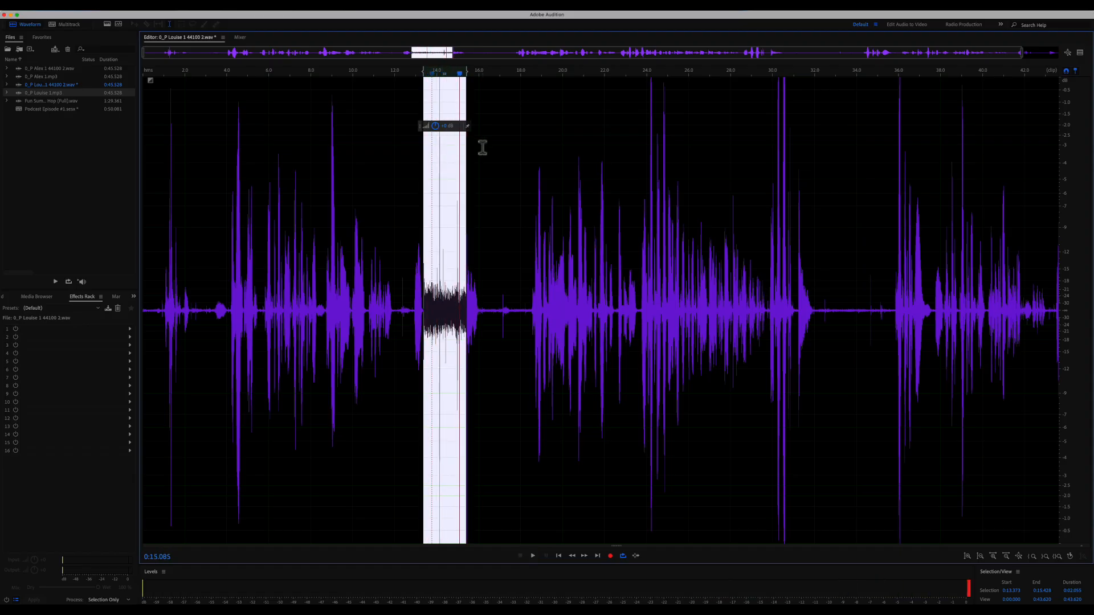
{"action": "key", "text": "super+z"}
{"action": "left_click", "coordinate": [524, 152]}
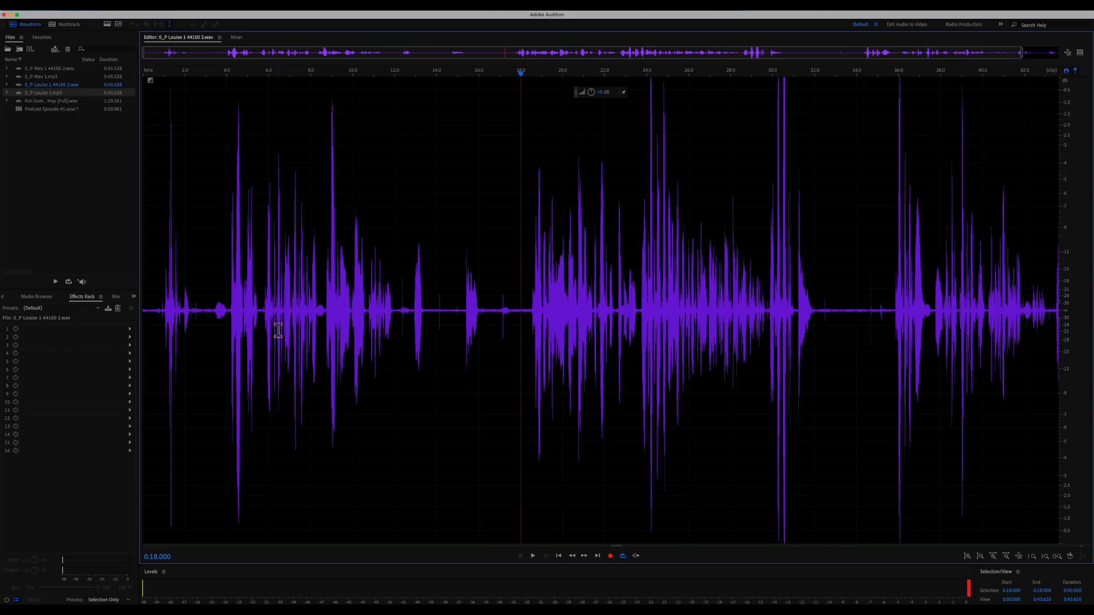
{"action": "left_click", "coordinate": [130, 329]}
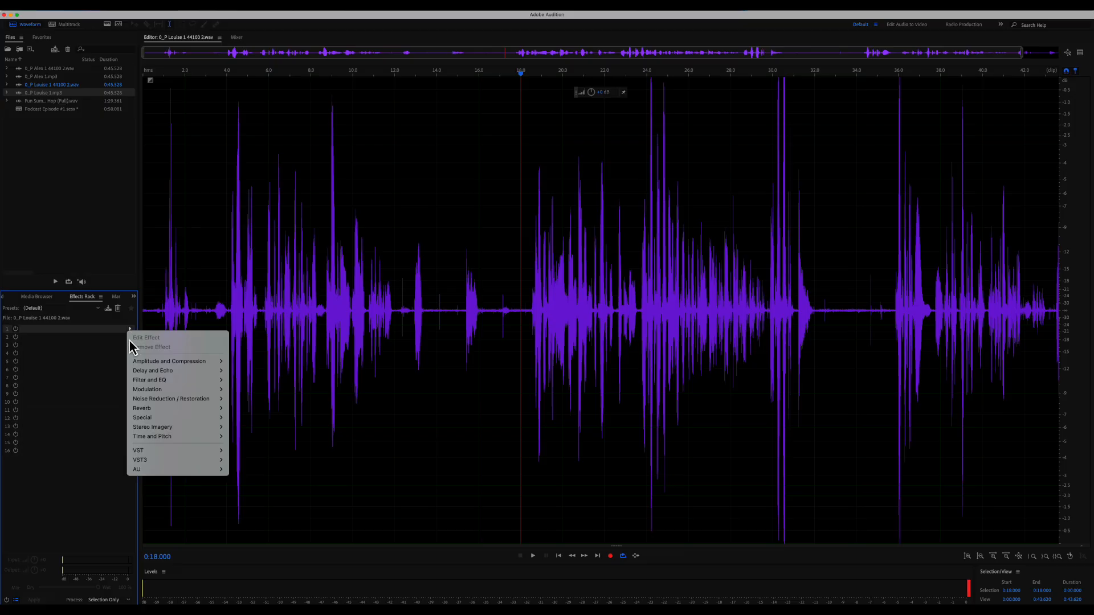
- Add the Amplitude and Compression > Dynamics effect to rack slot 1 and move its window aside
{"action": "mouse_move", "coordinate": [193, 360]}
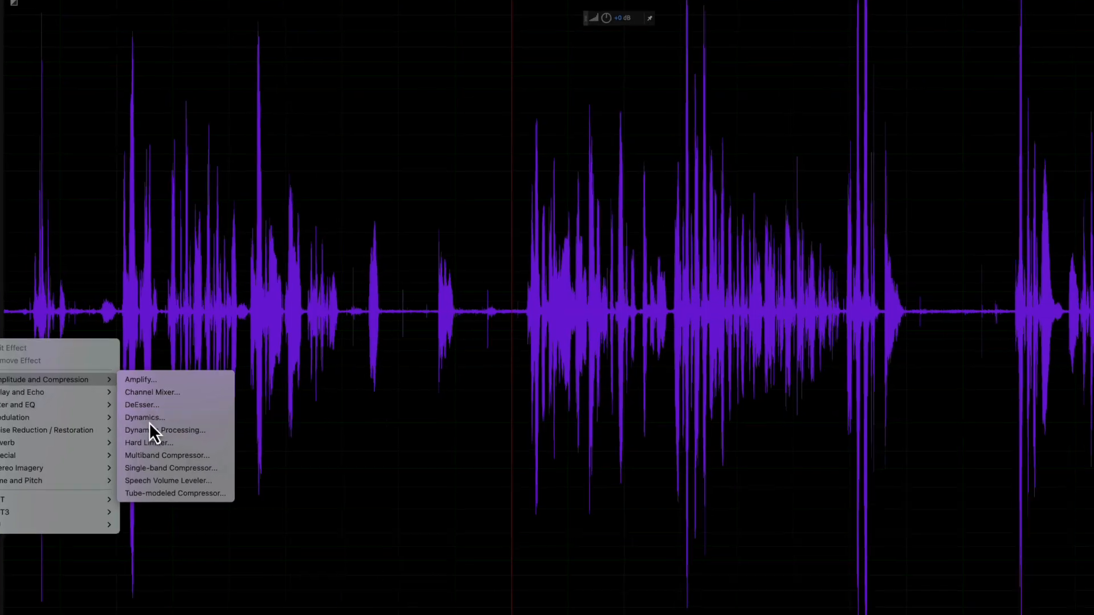
{"action": "left_click", "coordinate": [220, 396]}
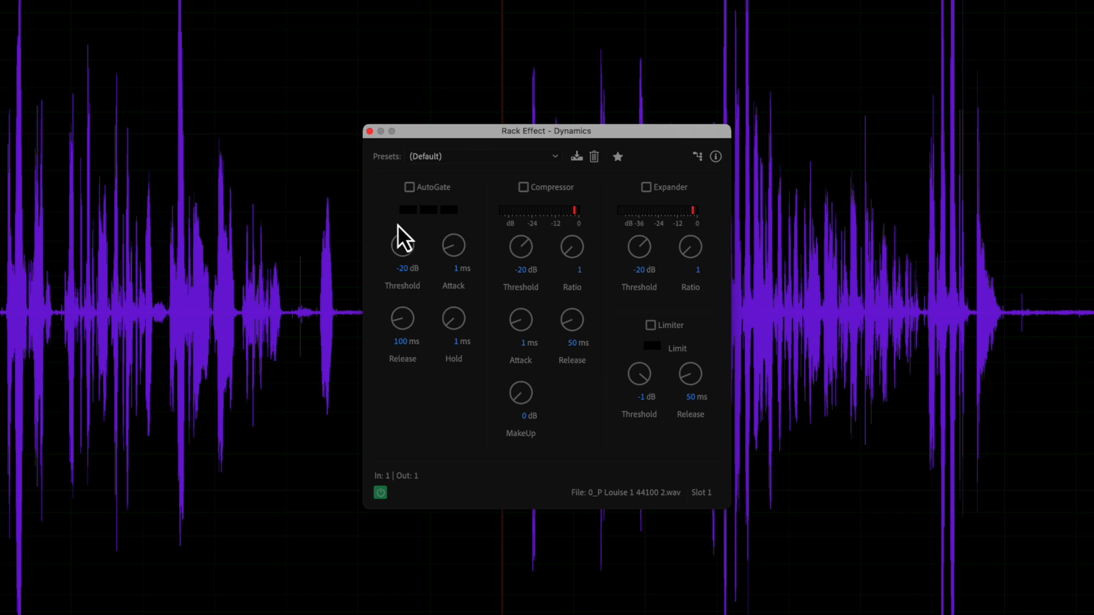
{"action": "left_click_drag", "start_coordinate": [602, 135], "coordinate": [284, 125]}
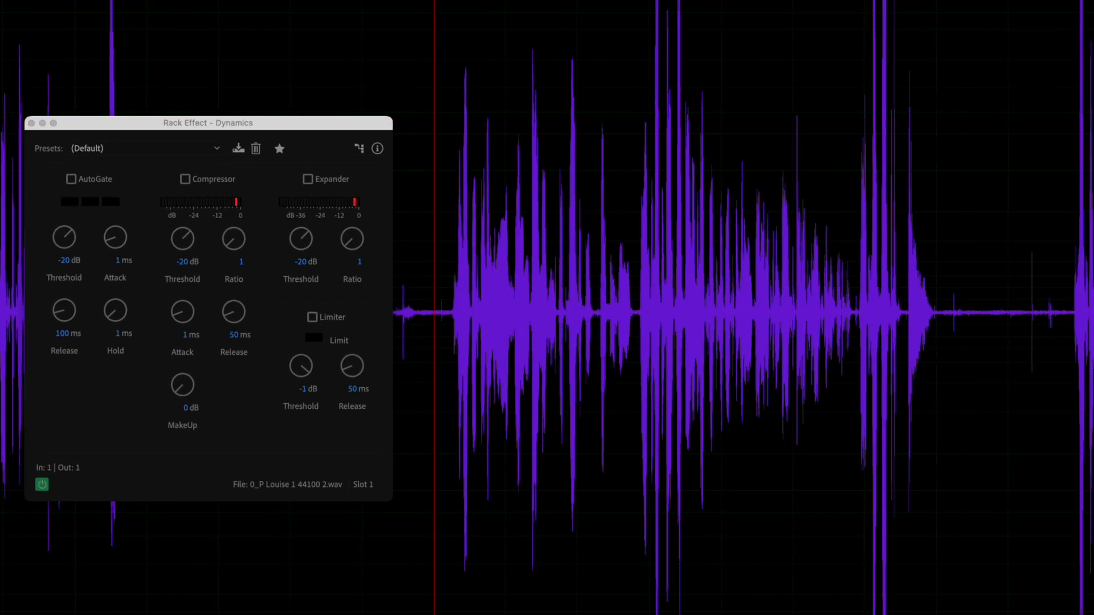
{"action": "left_click_drag", "start_coordinate": [237, 123], "coordinate": [1035, 160]}
- Select a stretch of Louise's speech containing pauses and play it
{"action": "scroll", "coordinate": [704, 245], "scroll_direction": "left", "scroll_amount": 4}
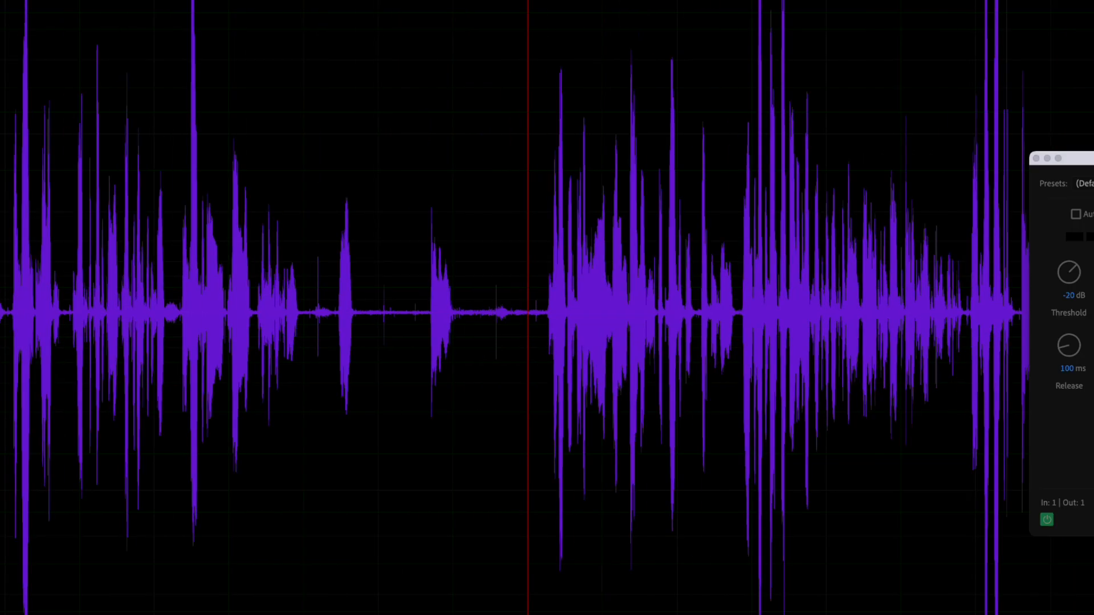
{"action": "scroll", "coordinate": [129, 200], "scroll_direction": "right", "scroll_amount": 1}
{"action": "scroll", "coordinate": [137, 208], "scroll_direction": "right", "scroll_amount": 3}
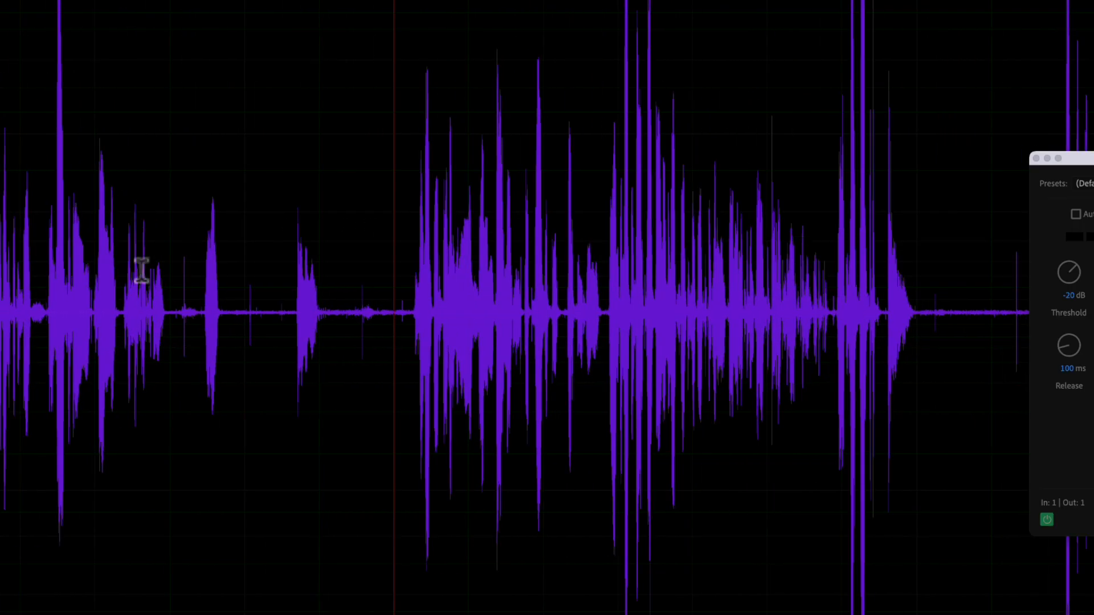
{"action": "left_click_drag", "start_coordinate": [120, 292], "coordinate": [238, 290]}
{"action": "key", "text": "space"}
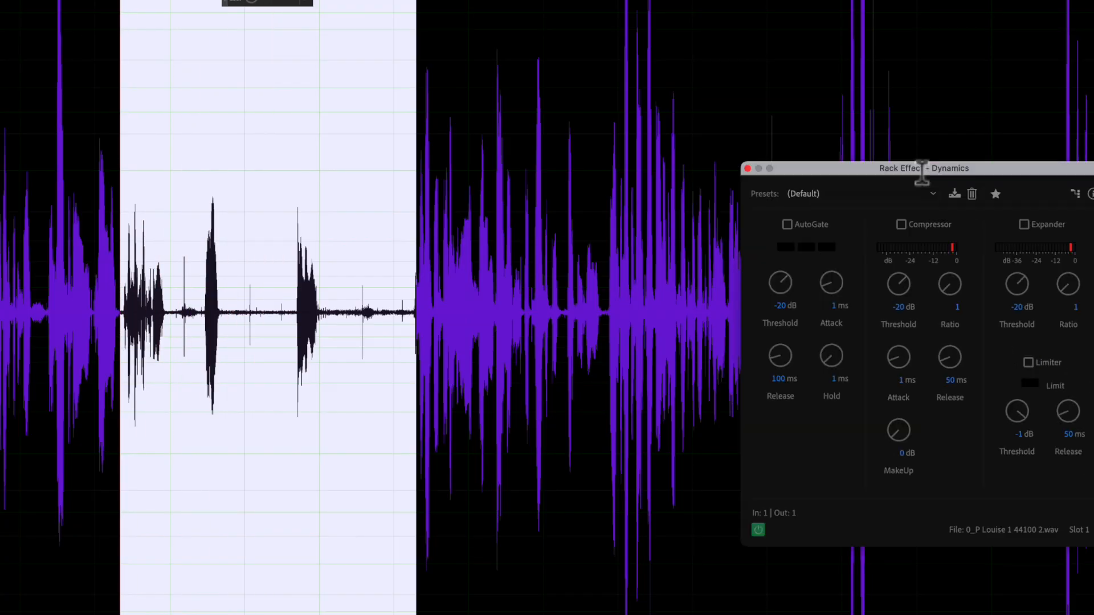
- Bring the Dynamics window back into view and enable AutoGate
{"action": "left_click_drag", "start_coordinate": [922, 171], "coordinate": [613, 109]}
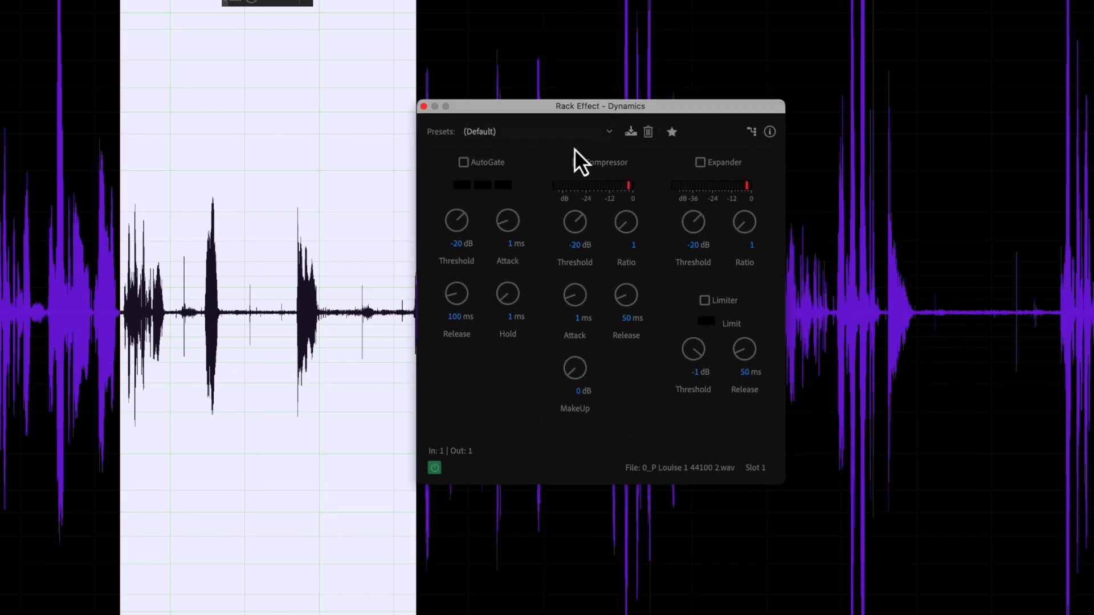
{"action": "left_click_drag", "start_coordinate": [526, 105], "coordinate": [556, 105]}
{"action": "left_click", "coordinate": [509, 163]}
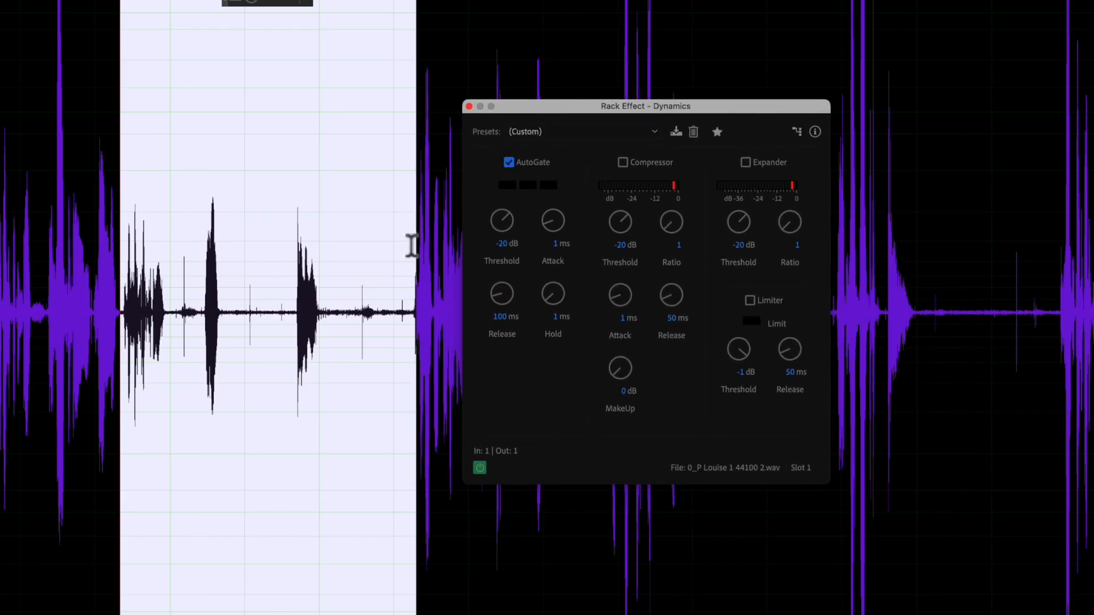
- Raise the AutoGate threshold to -34 dB while replaying the selection
{"action": "key", "text": "space"}
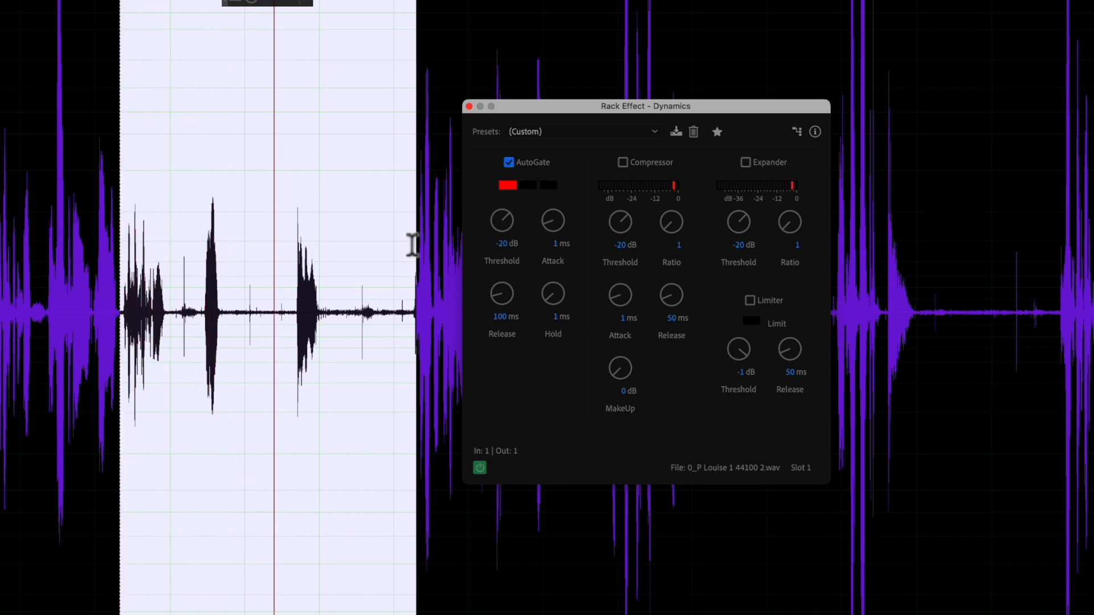
{"action": "key", "text": "space"}
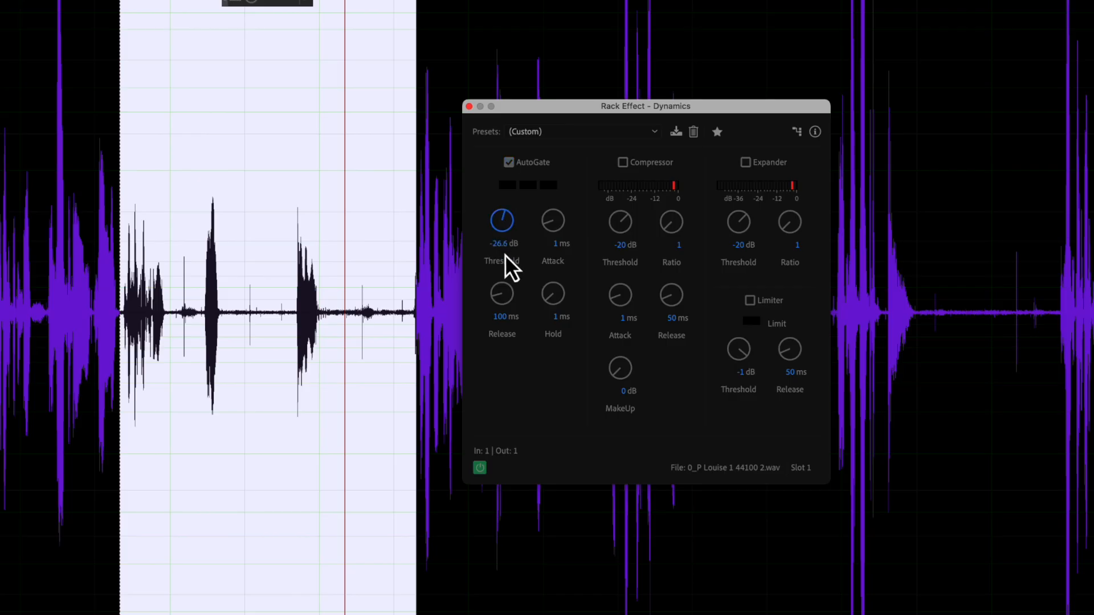
{"action": "key", "text": "space"}
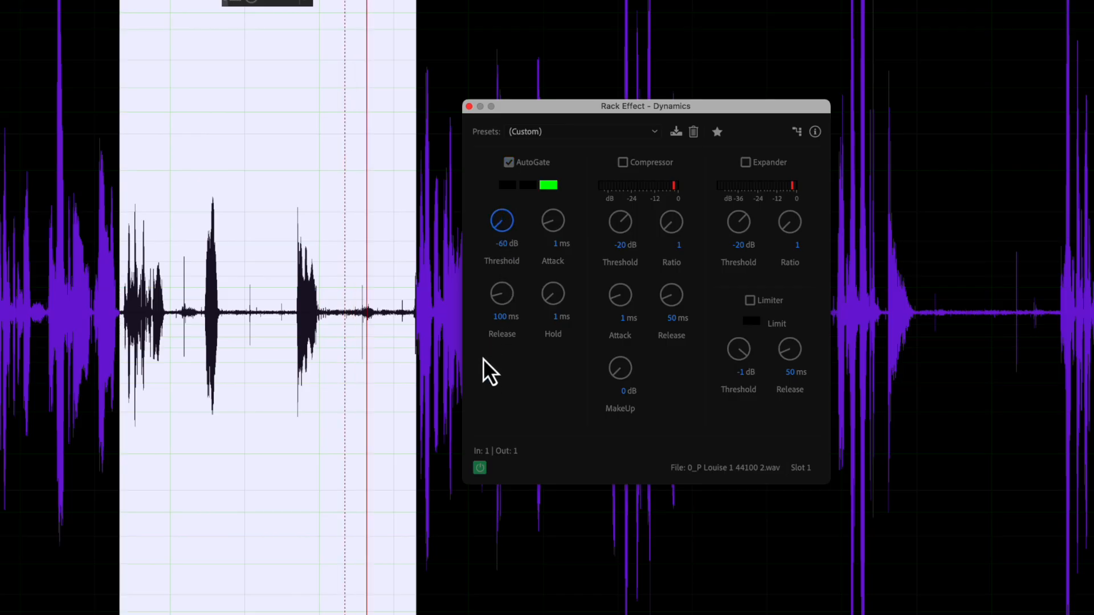
{"action": "left_click_drag", "start_coordinate": [512, 234], "coordinate": [515, 238]}
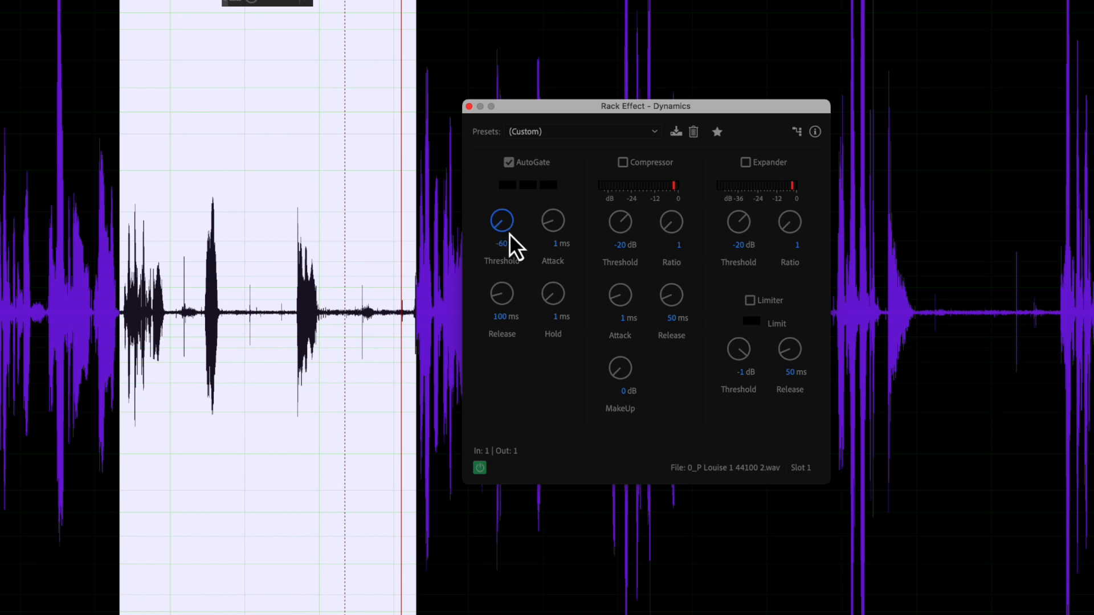
{"action": "left_click_drag", "start_coordinate": [501, 219], "coordinate": [510, 173]}
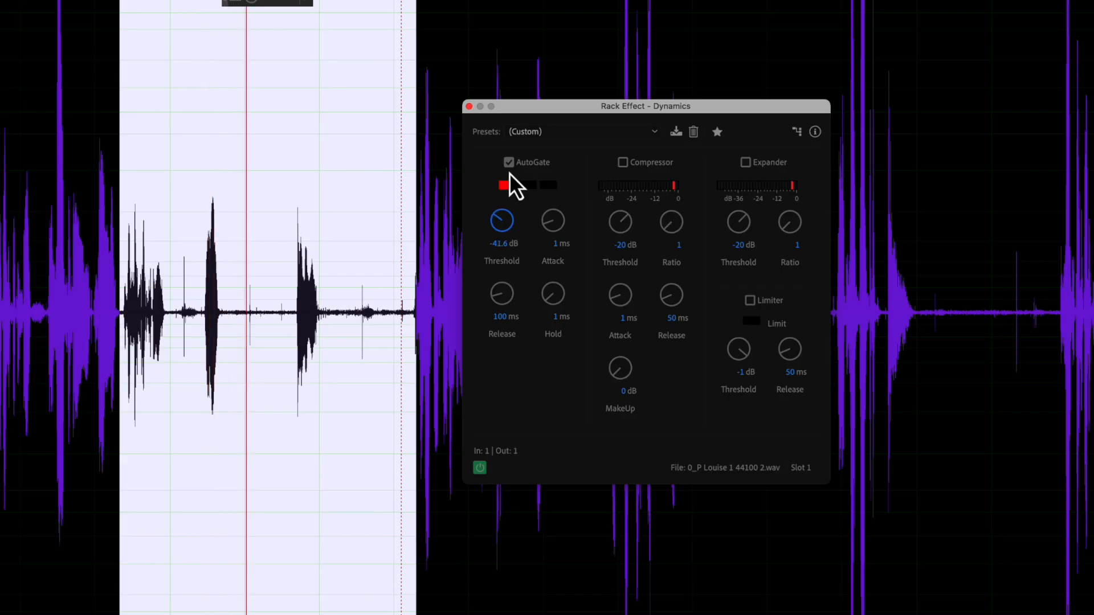
{"action": "left_click_drag", "start_coordinate": [510, 172], "coordinate": [512, 152]}
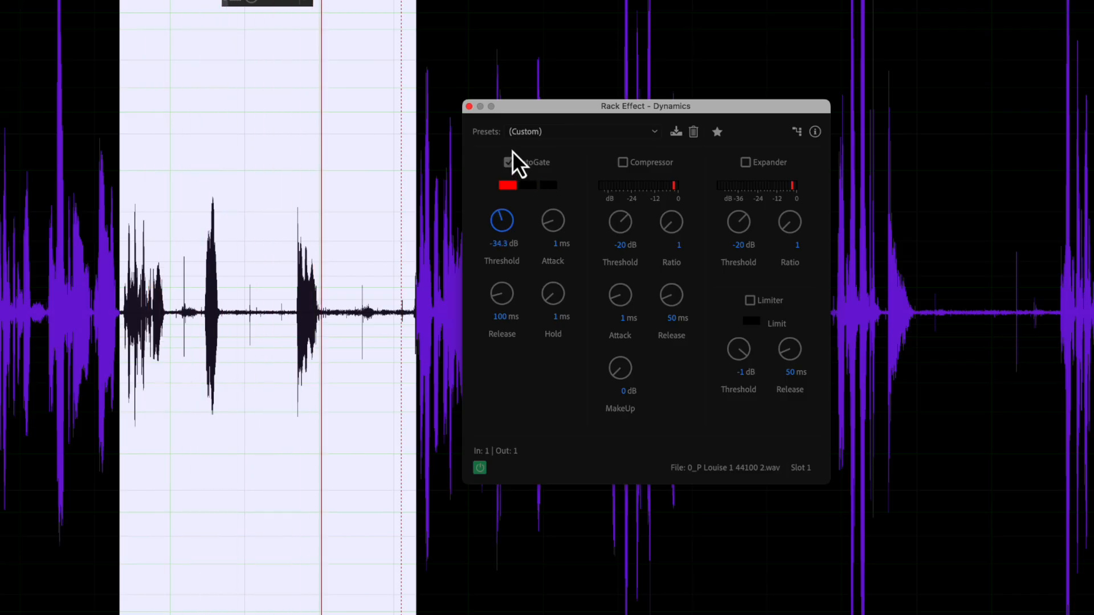
{"action": "left_click_drag", "start_coordinate": [512, 151], "coordinate": [511, 151]}
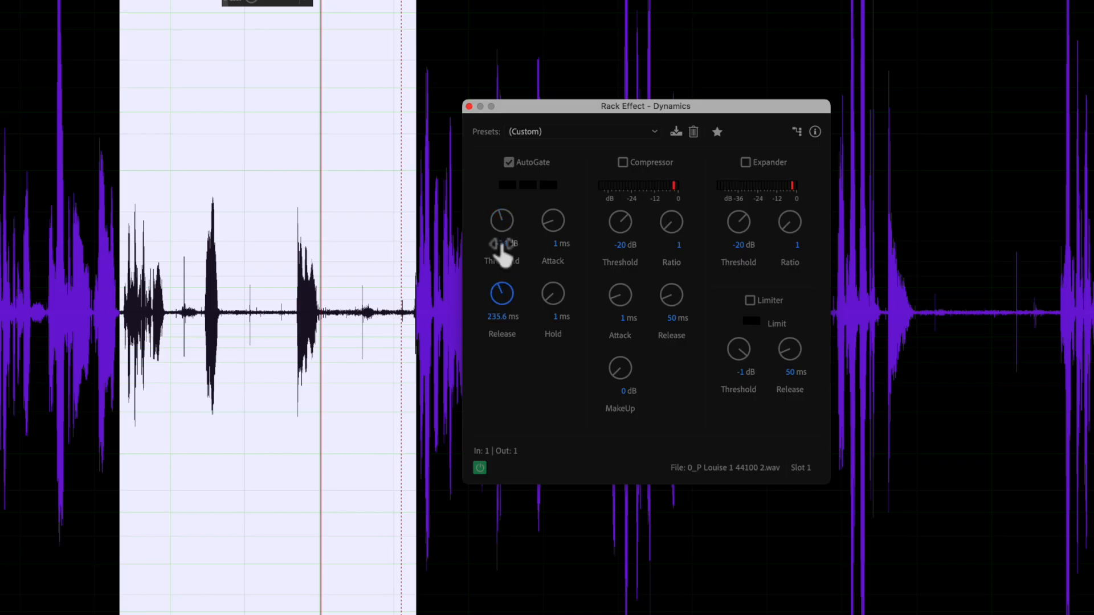
- Lengthen the gate release to 330.5 ms and set hold to 23.7 ms
{"action": "left_click_drag", "start_coordinate": [500, 285], "coordinate": [500, 295]}
{"action": "key", "text": "space"}
{"action": "left_click_drag", "start_coordinate": [504, 299], "coordinate": [505, 259]}
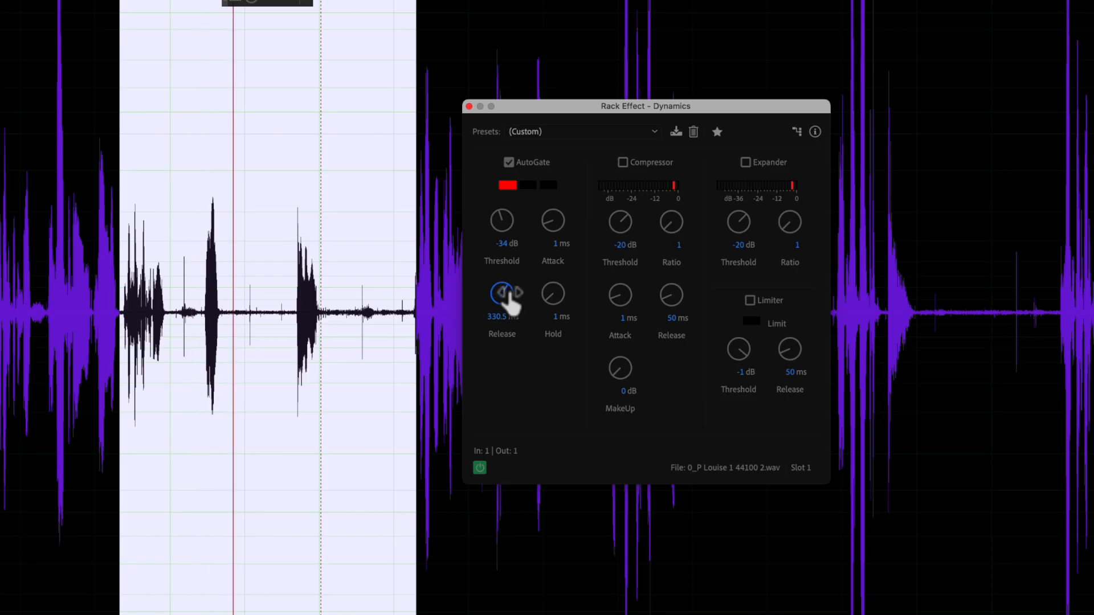
{"action": "left_click_drag", "start_coordinate": [546, 303], "coordinate": [544, 257]}
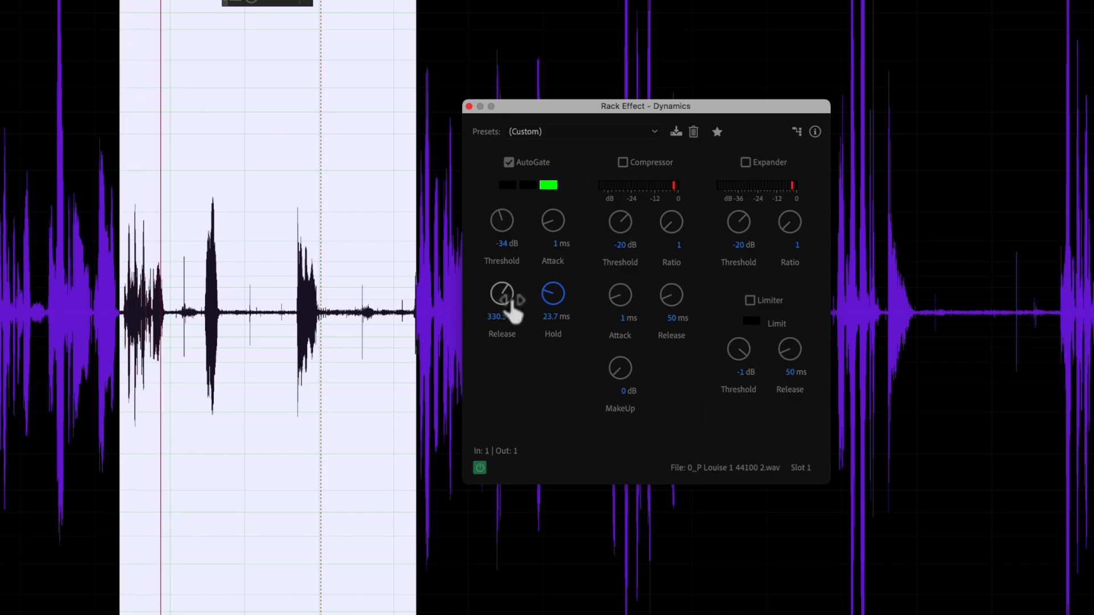
- Close the Dynamics window, apply the AutoGate into Louise's waveform, and play it from about 16.6 seconds
{"action": "left_click", "coordinate": [469, 106]}
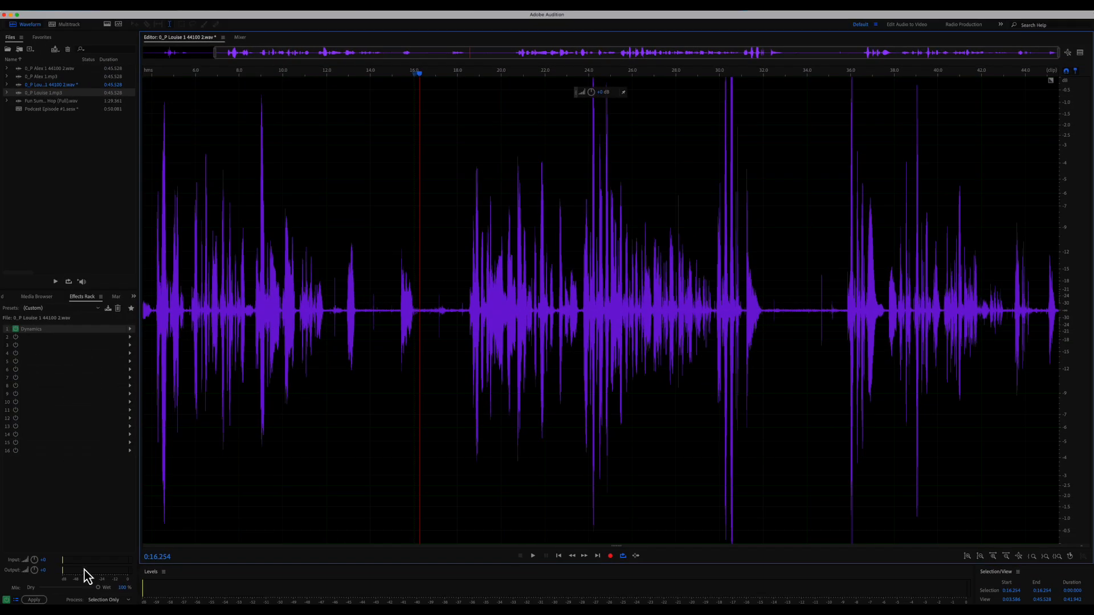
{"action": "left_click", "coordinate": [36, 600]}
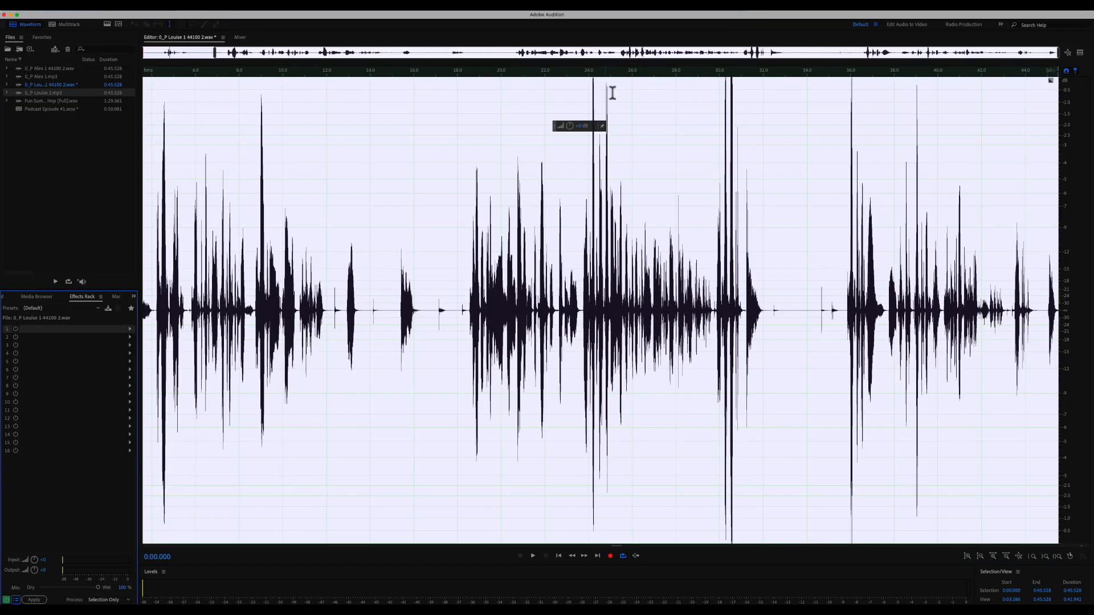
{"action": "left_click", "coordinate": [803, 269]}
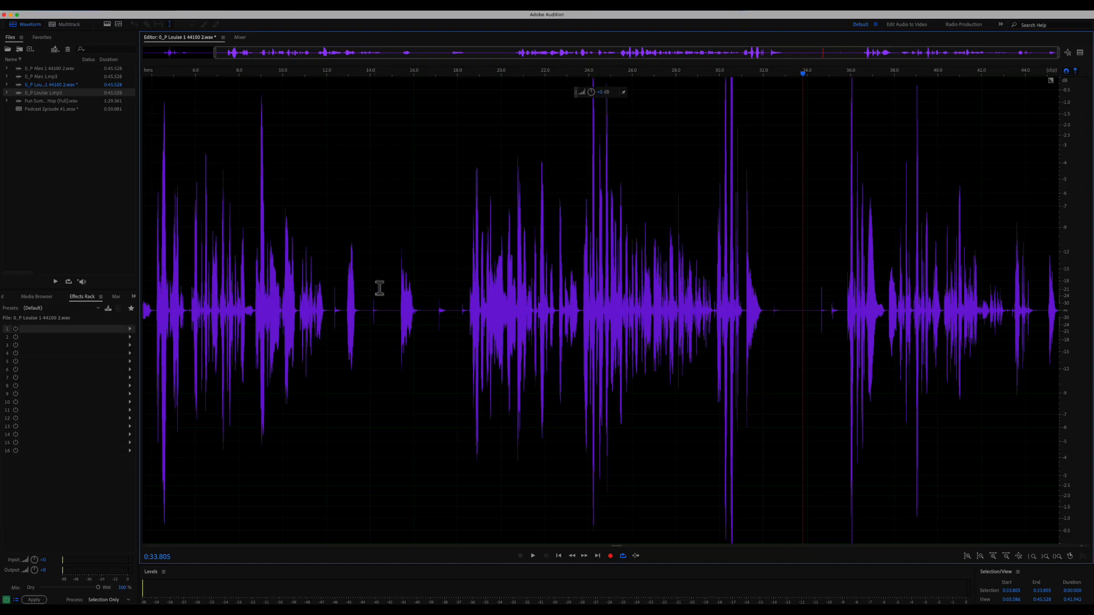
{"action": "left_click", "coordinate": [428, 312]}
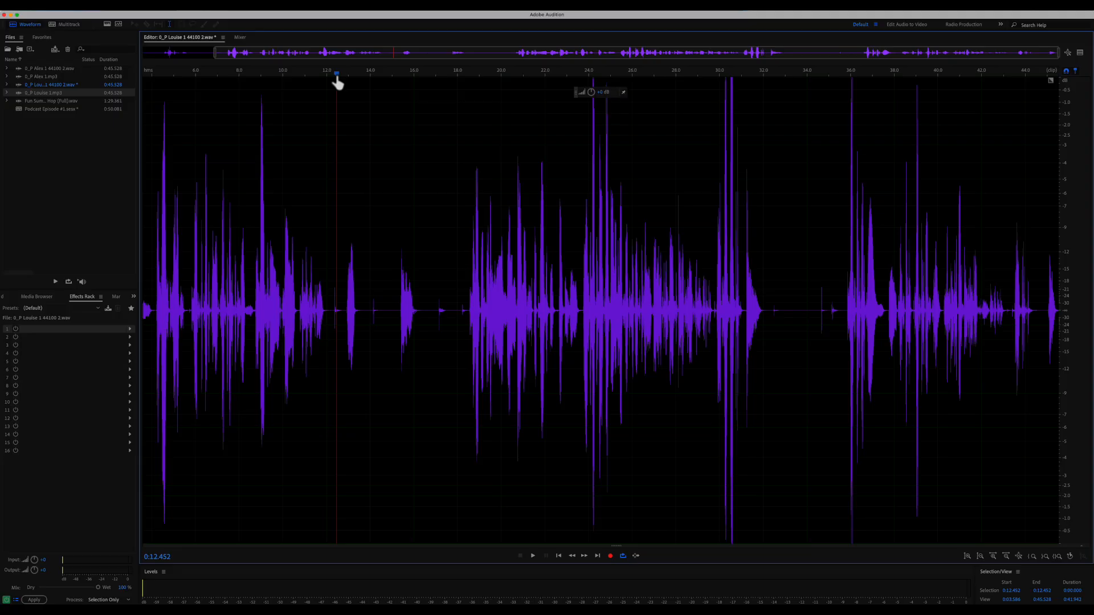
{"action": "key", "text": "space"}
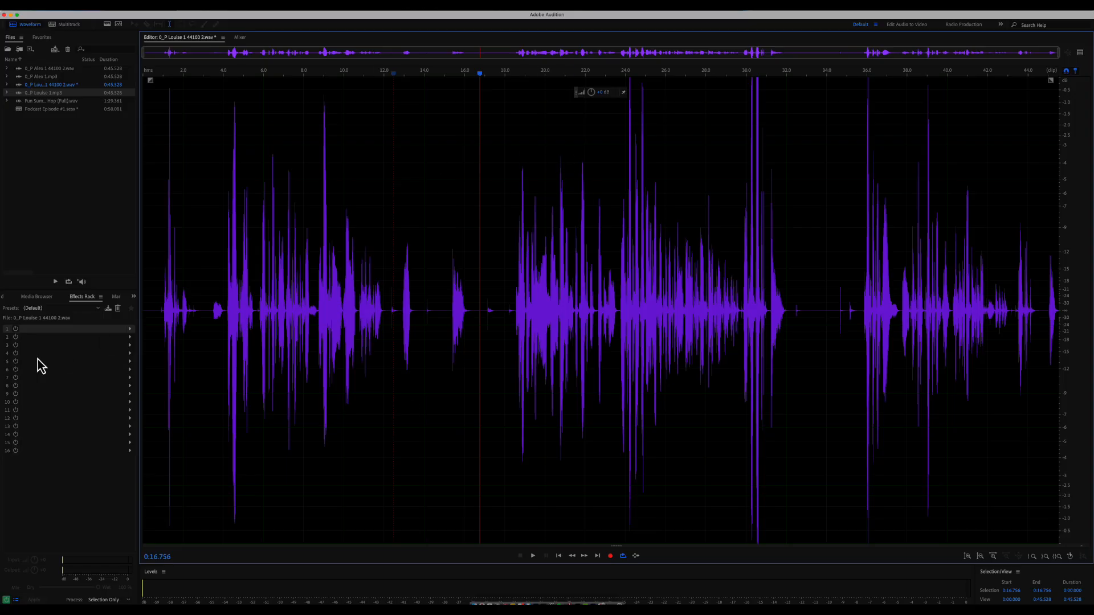
- Add a Dynamics effect to slot 1, enable its Compressor, and set Ratio to 4
{"action": "left_click", "coordinate": [130, 330]}
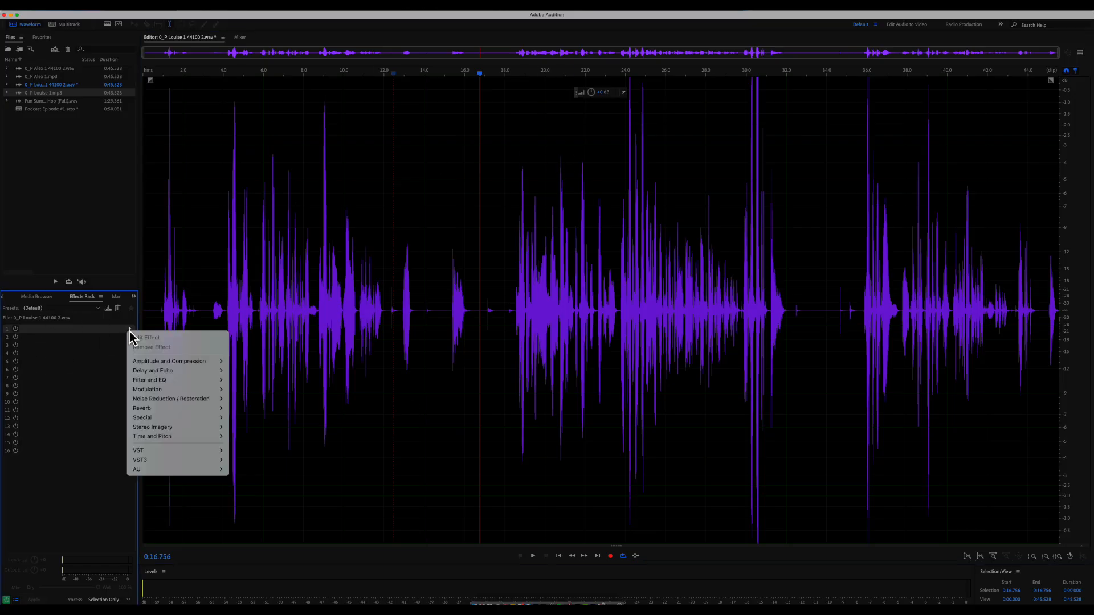
{"action": "mouse_move", "coordinate": [154, 362]}
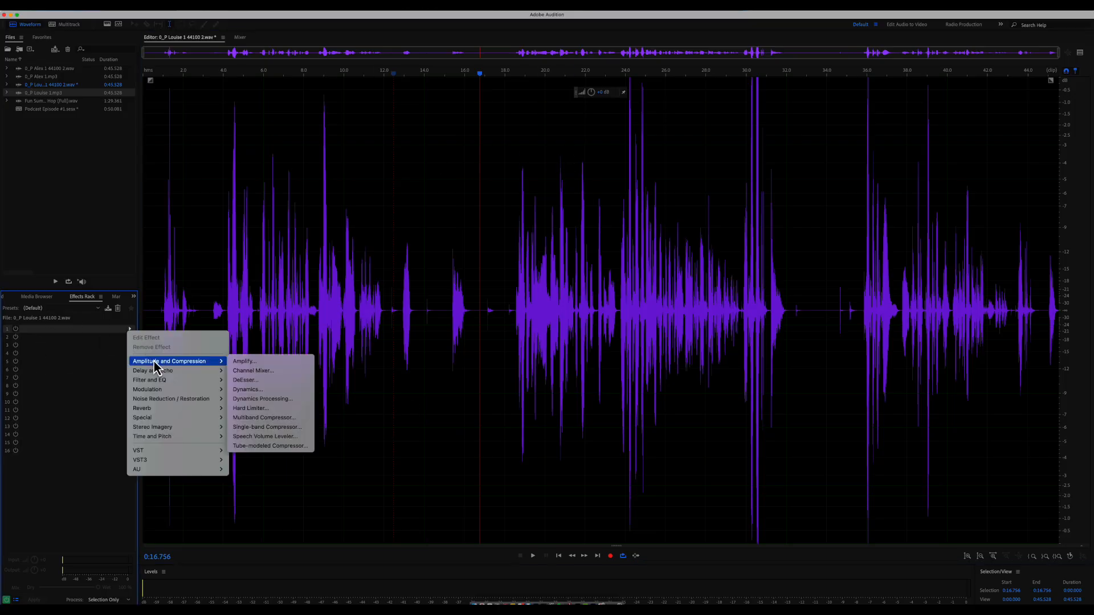
{"action": "left_click", "coordinate": [271, 390]}
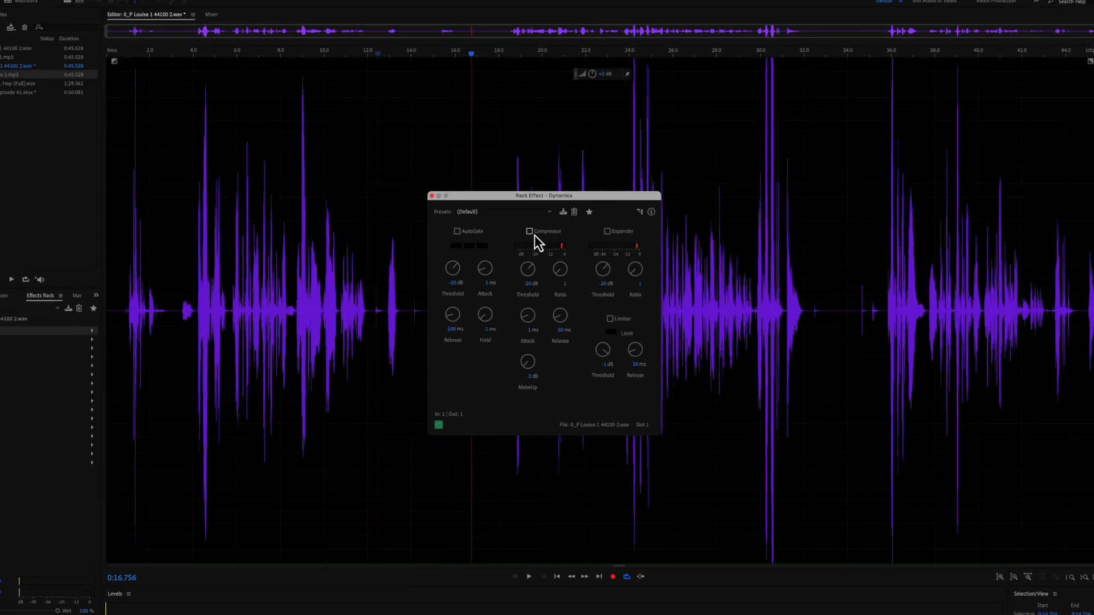
{"action": "left_click", "coordinate": [533, 237]}
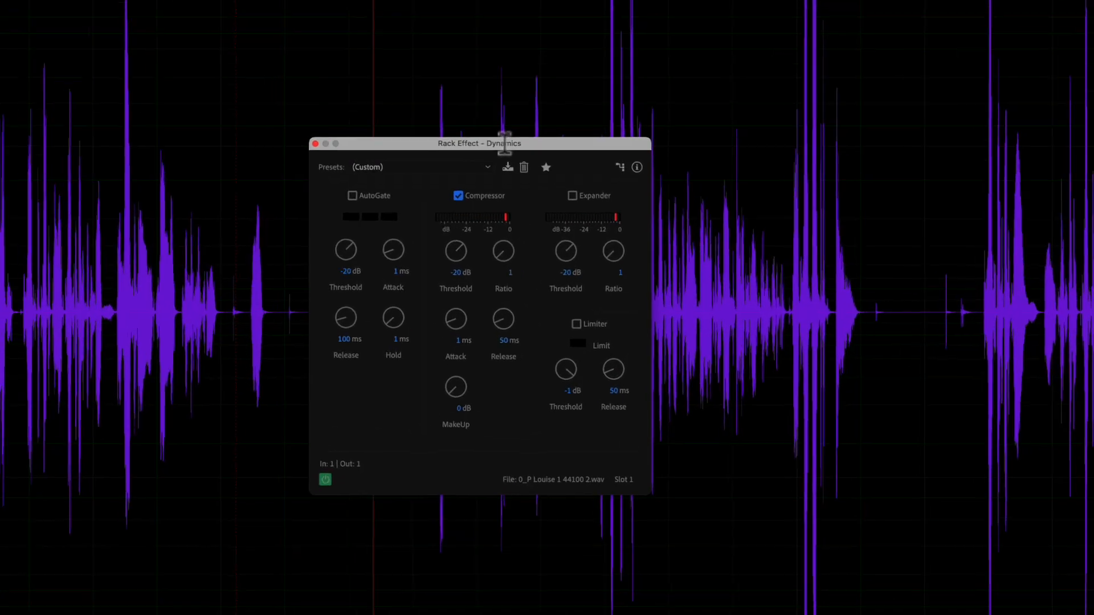
{"action": "left_click_drag", "start_coordinate": [505, 143], "coordinate": [897, 104]}
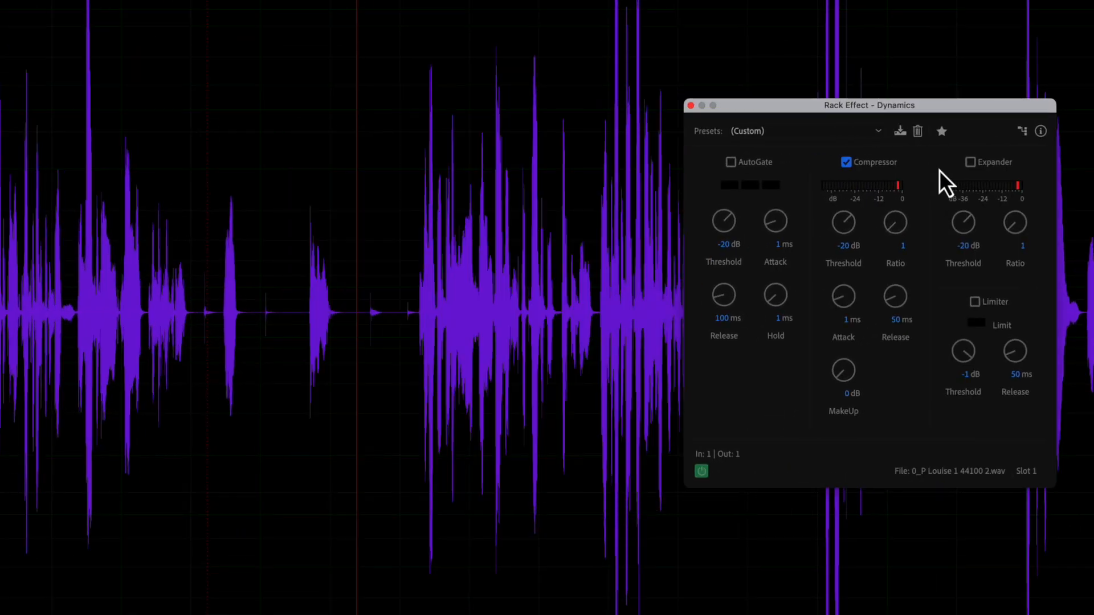
{"action": "left_click", "coordinate": [901, 246]}
{"action": "type", "text": "4"}
{"action": "key", "text": "Return"}
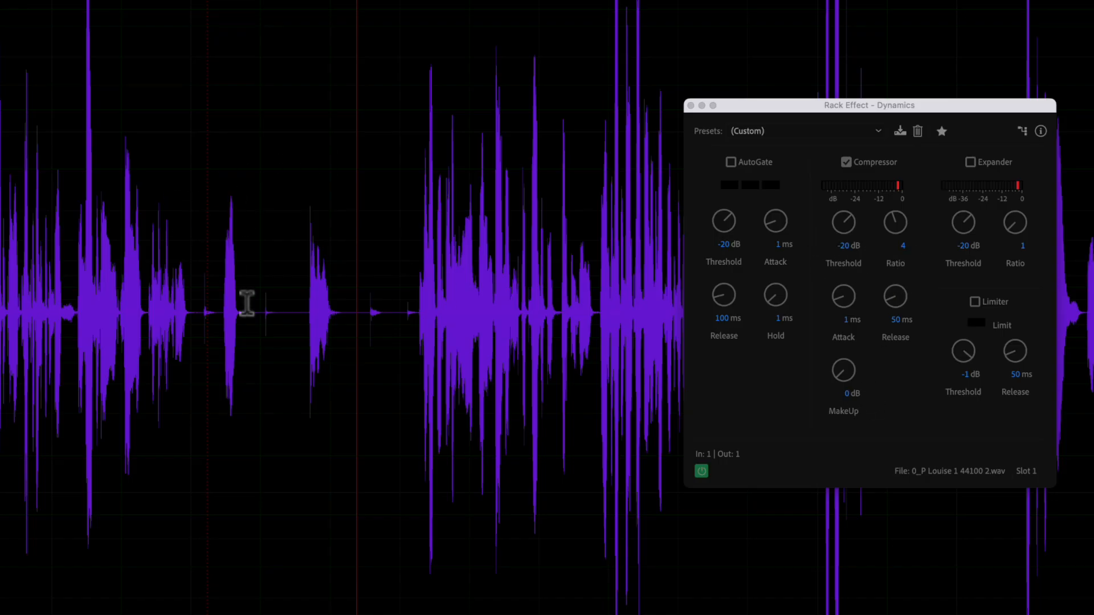
- Preview a speech selection while tuning the compressor threshold to about -17.7 dB, then close the window
{"action": "left_click_drag", "start_coordinate": [222, 303], "coordinate": [601, 286]}
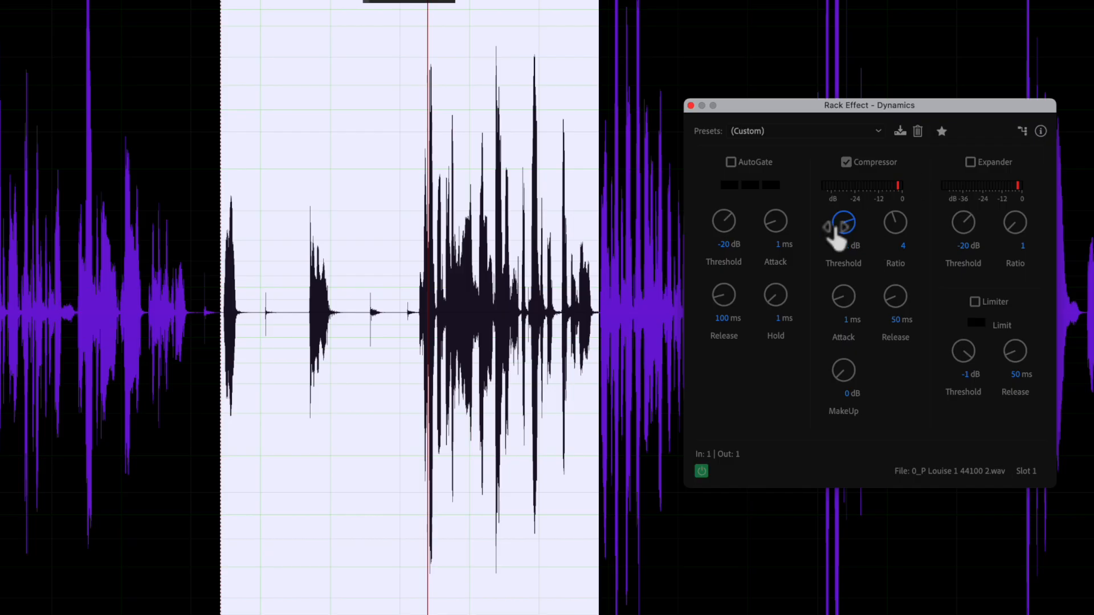
{"action": "left_click_drag", "start_coordinate": [836, 228], "coordinate": [849, 251]}
{"action": "key", "text": "space"}
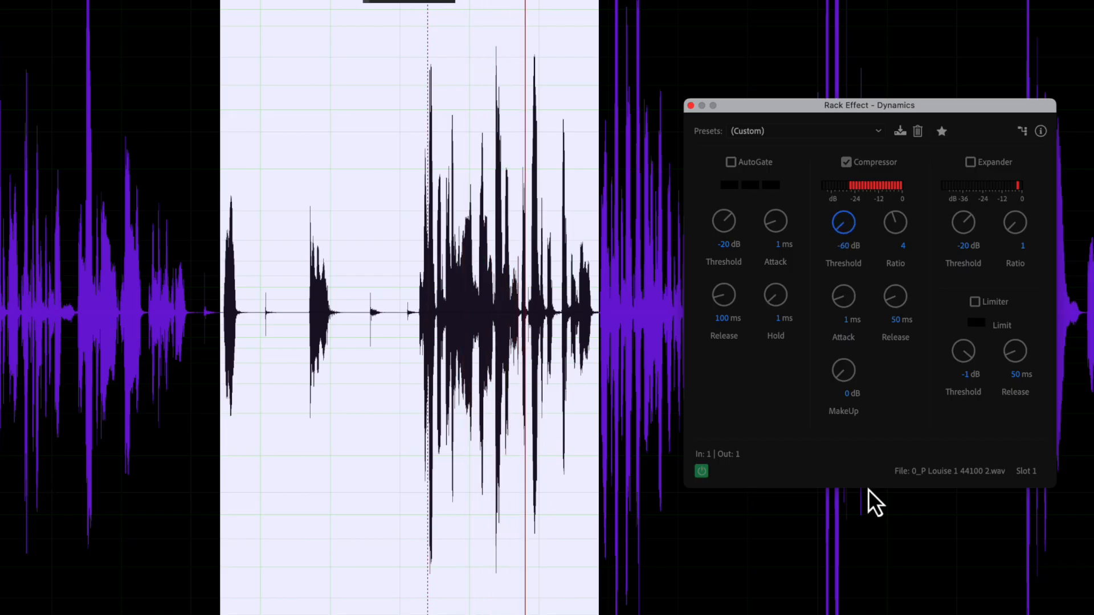
{"action": "left_click_drag", "start_coordinate": [844, 221], "coordinate": [850, 247]}
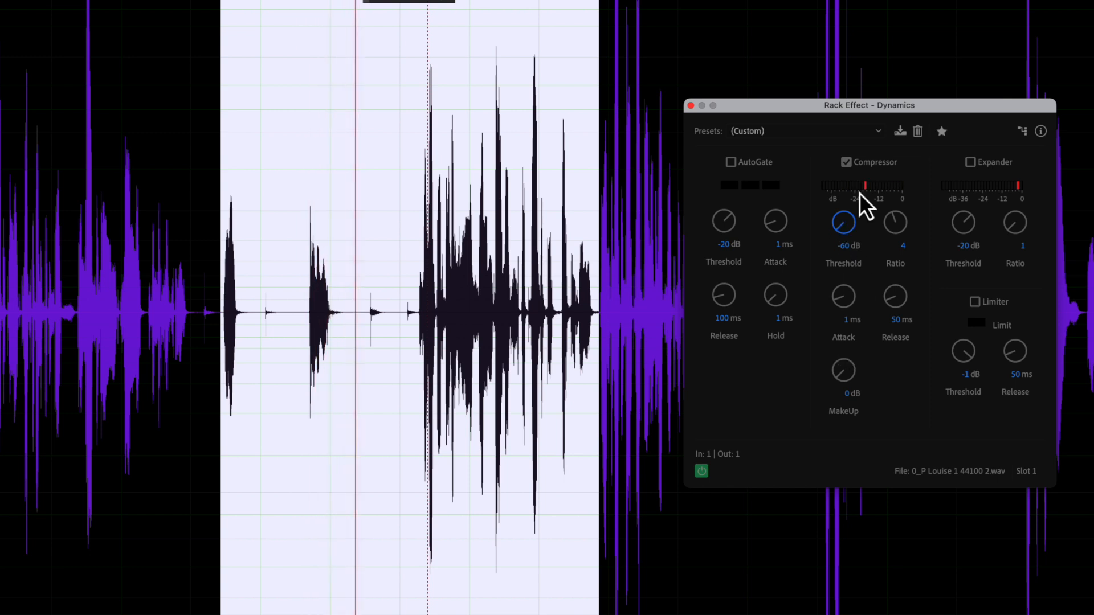
{"action": "left_click_drag", "start_coordinate": [853, 228], "coordinate": [806, 0]}
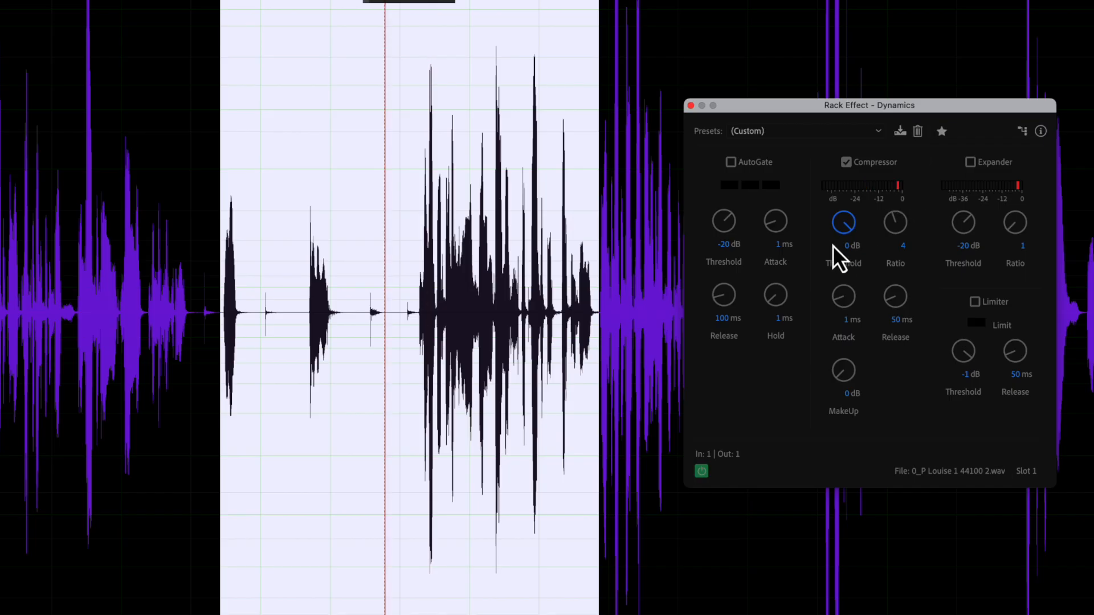
{"action": "left_click_drag", "start_coordinate": [854, 234], "coordinate": [860, 289]}
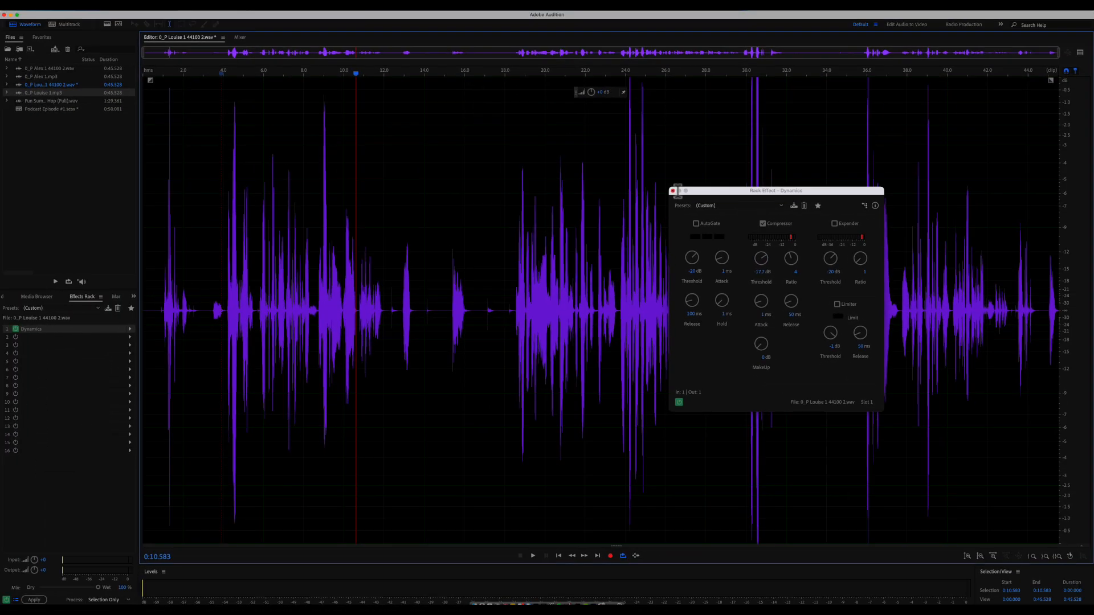
{"action": "left_click", "coordinate": [683, 137]}
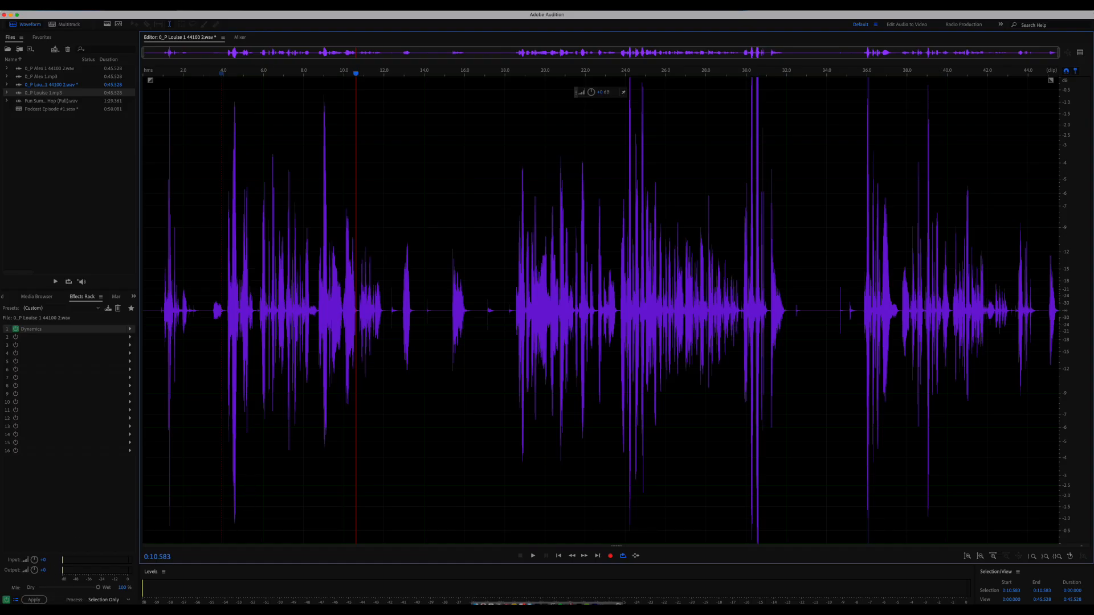
- Apply the compression into Louise's waveform and place the playhead at 0:23.539
{"action": "left_click", "coordinate": [40, 601]}
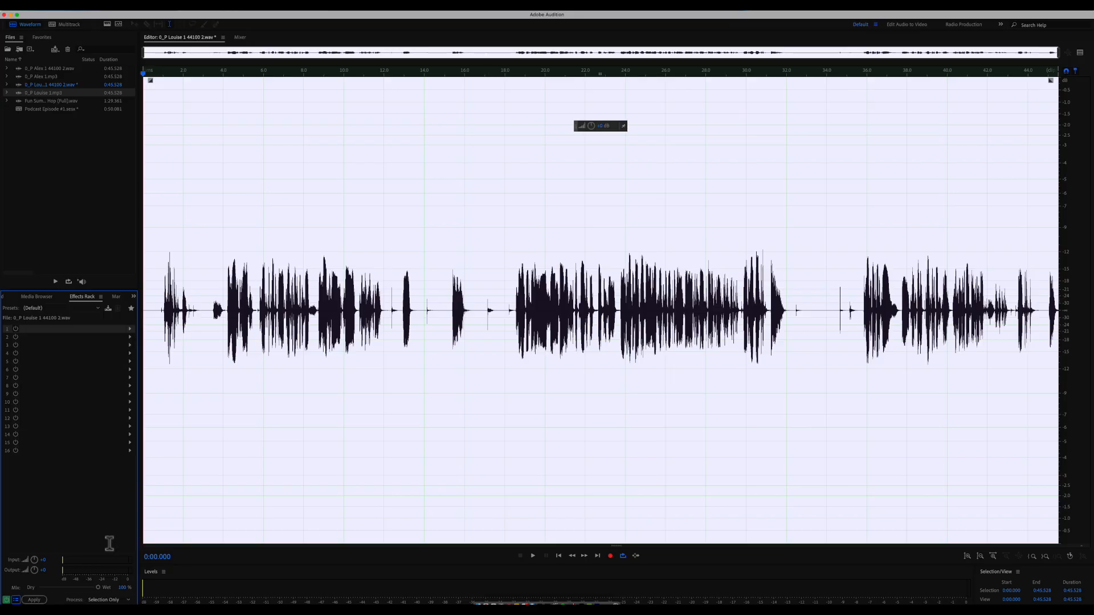
{"action": "left_click", "coordinate": [616, 452]}
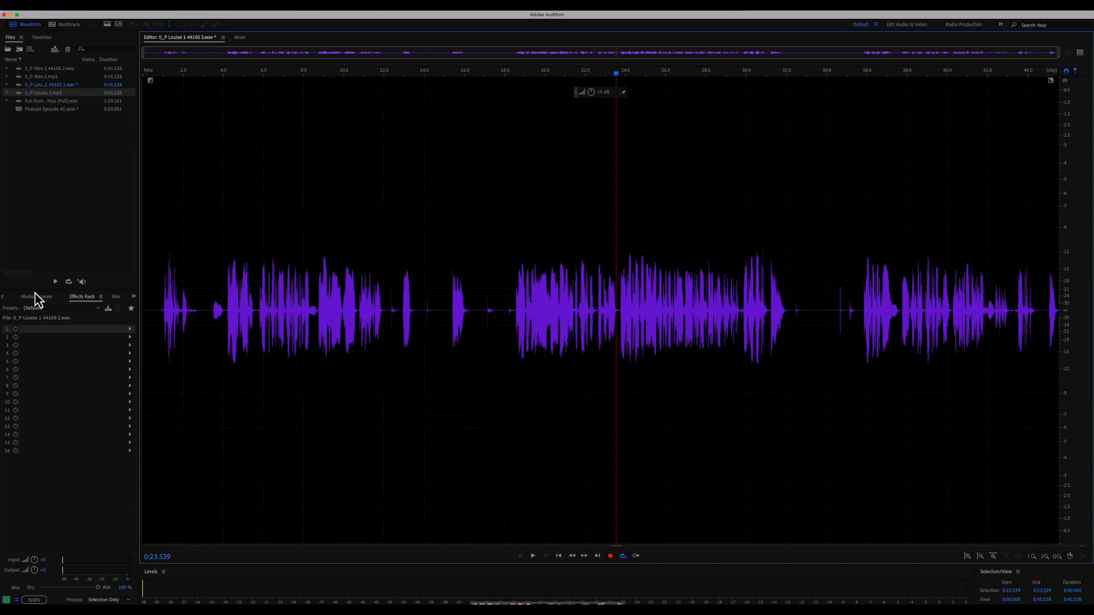
{"action": "left_click", "coordinate": [131, 329]}
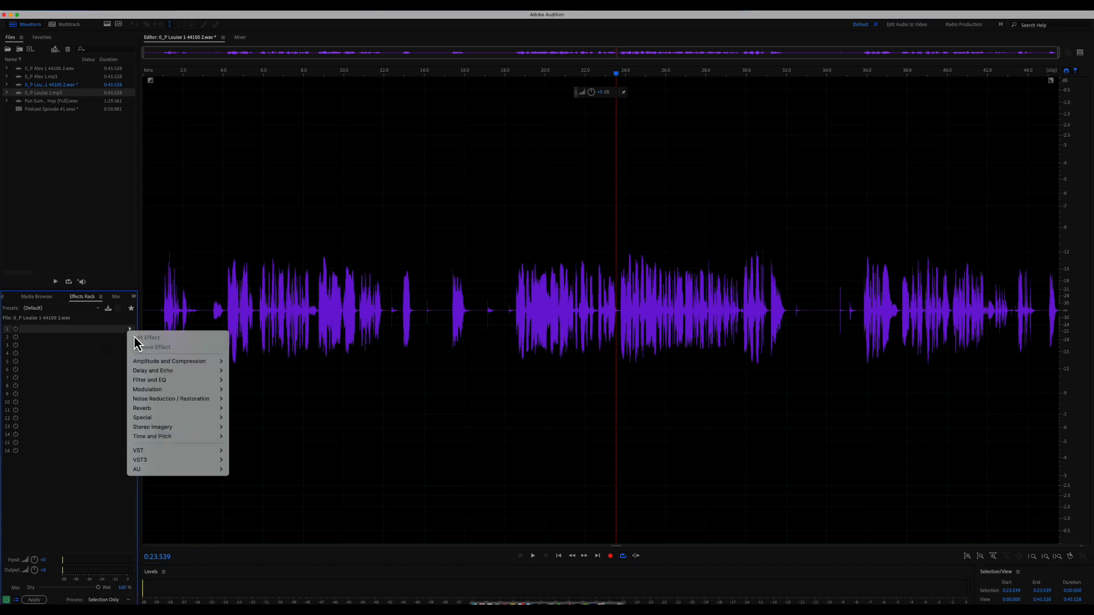
{"action": "mouse_move", "coordinate": [158, 382]}
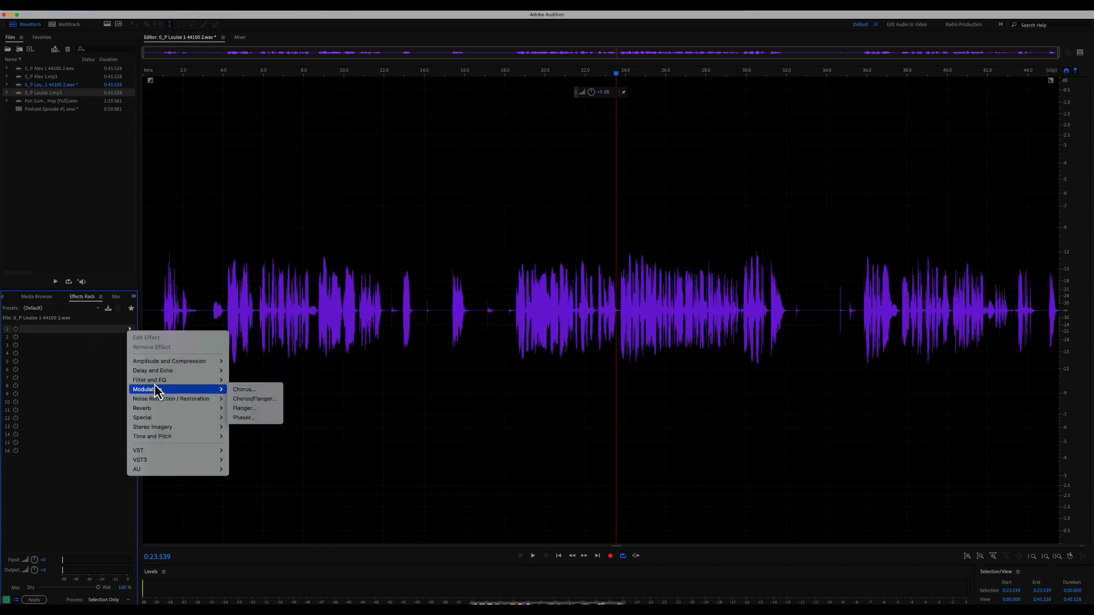
{"action": "left_click", "coordinate": [12, 454]}
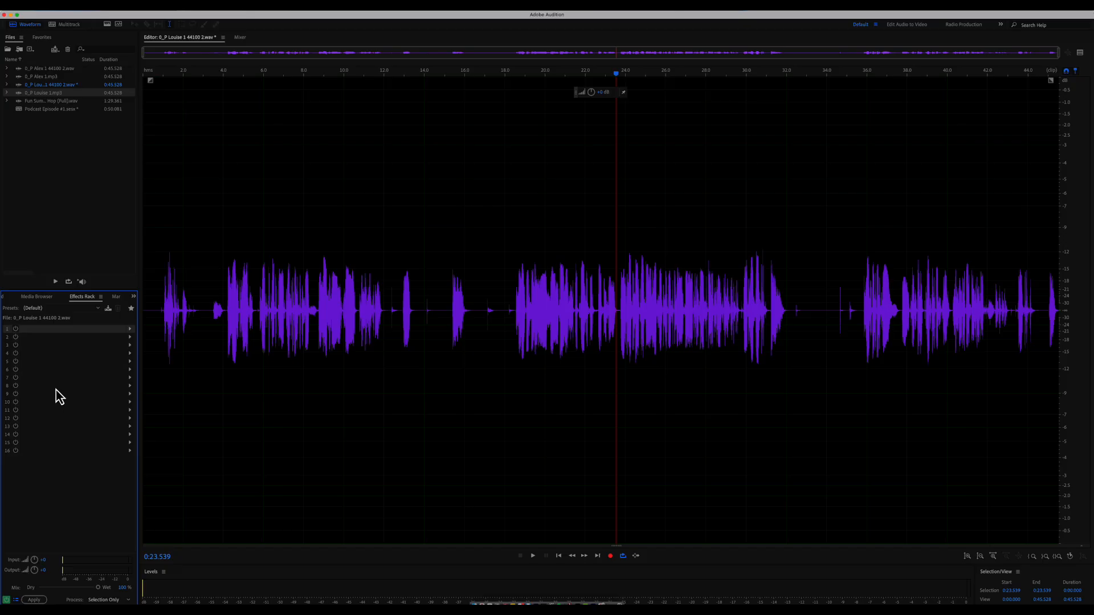
- Add Filter and EQ > Parametric Equalizer to rack slot 1
{"action": "left_click", "coordinate": [131, 330]}
{"action": "mouse_move", "coordinate": [212, 380]}
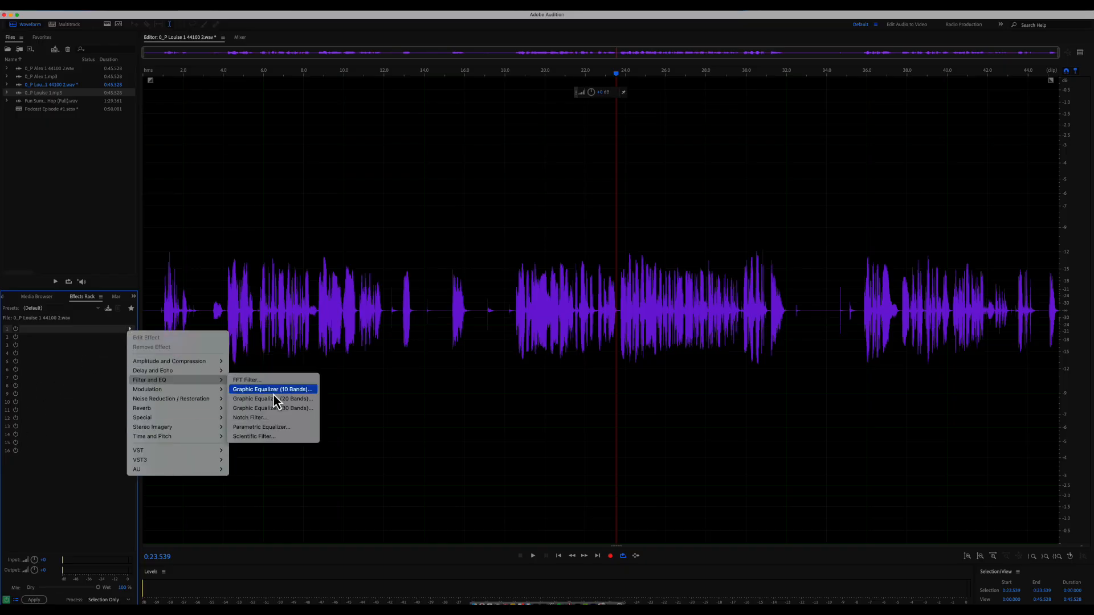
{"action": "left_click", "coordinate": [290, 428]}
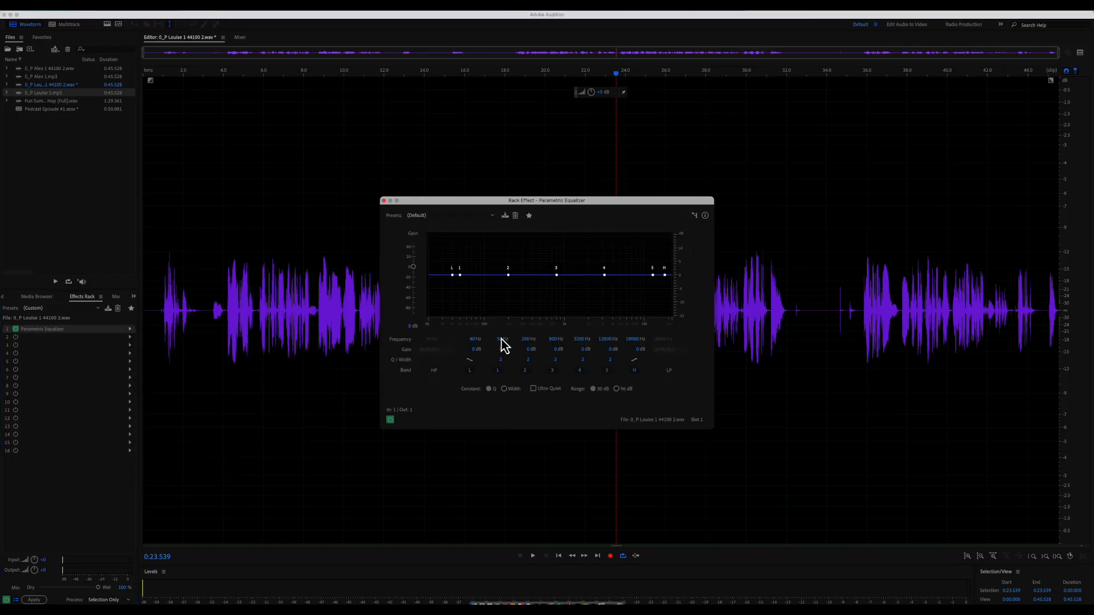
{"action": "left_click", "coordinate": [224, 73]}
{"action": "key", "text": "space"}
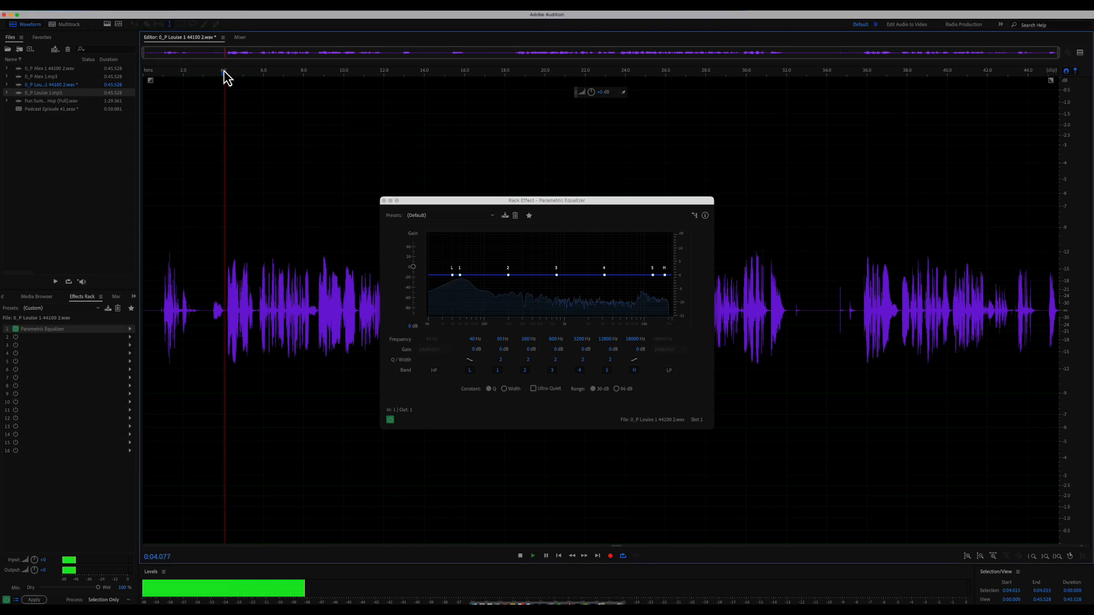
{"action": "key", "text": "space"}
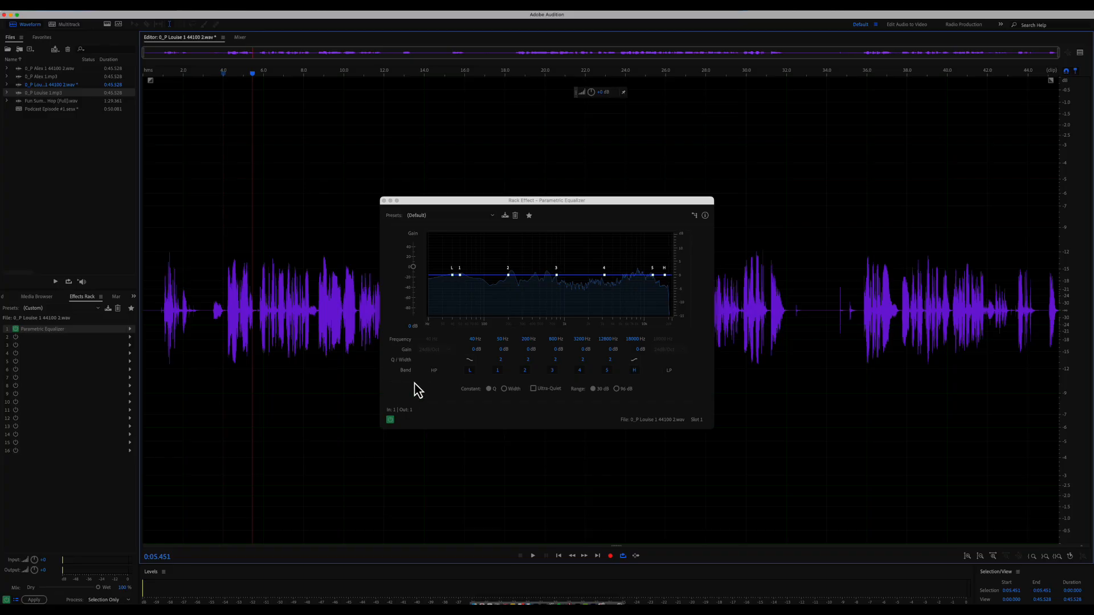
- Enable the high-pass filter, raise its cutoff to about 55 Hz, and play from 4 seconds
{"action": "left_click", "coordinate": [436, 371]}
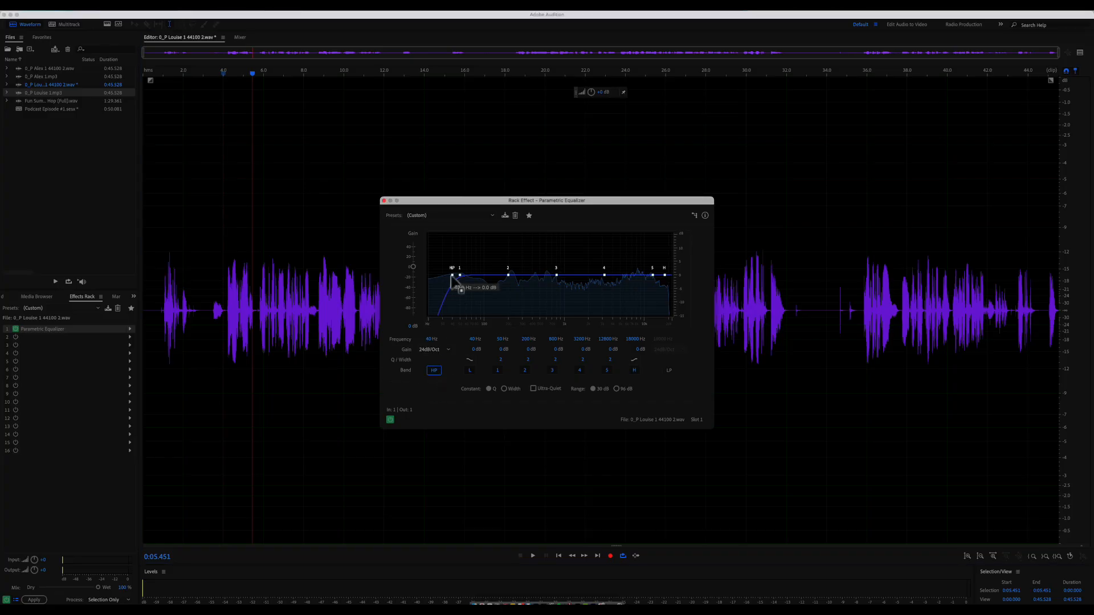
{"action": "left_click_drag", "start_coordinate": [429, 341], "coordinate": [436, 340]}
{"action": "left_click", "coordinate": [218, 82]}
{"action": "left_click", "coordinate": [224, 75]}
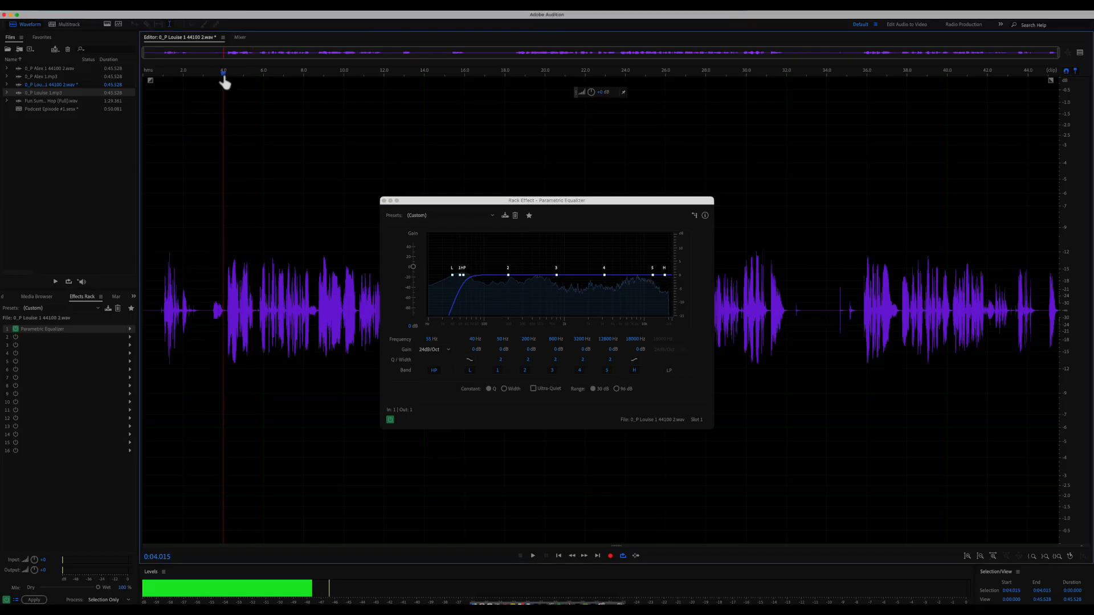
{"action": "key", "text": "space"}
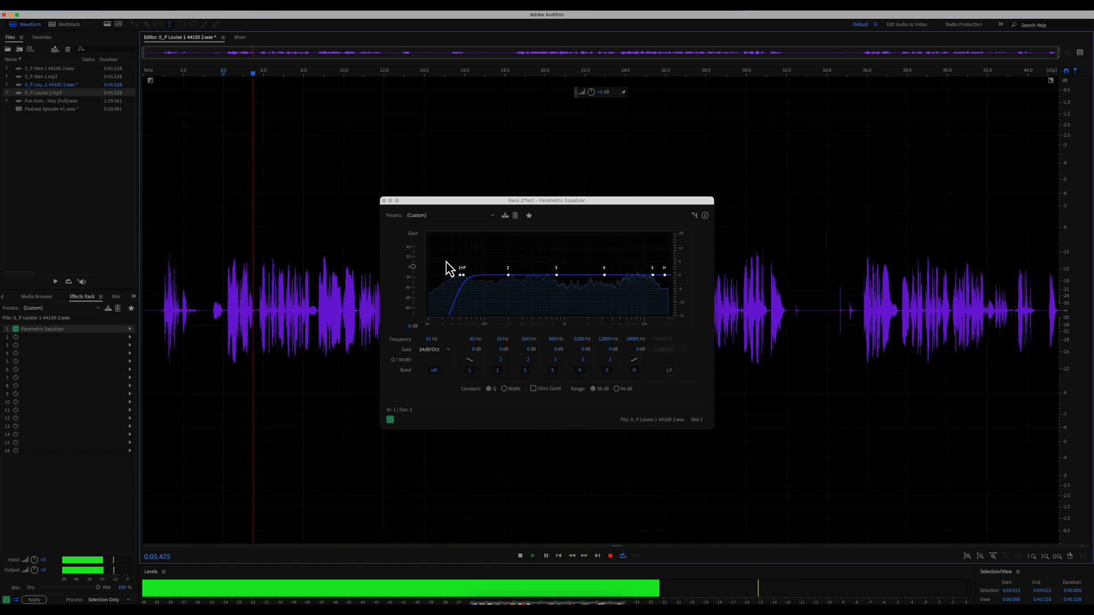
{"action": "key", "text": "space"}
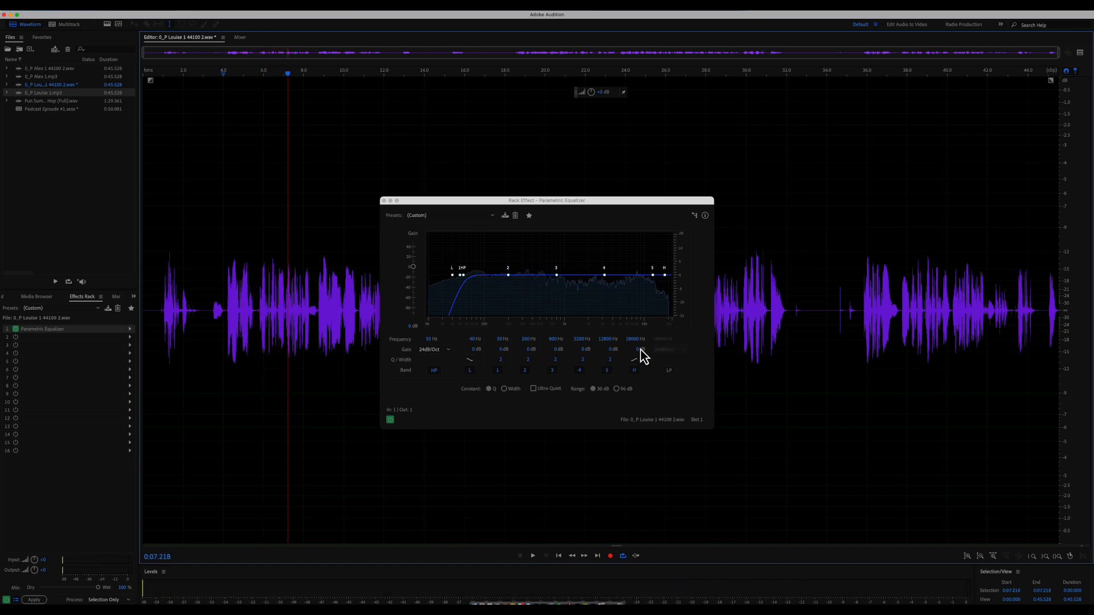
- Set the high shelf to +7.6 dB near 5171 Hz, comparing it on and off during playback
{"action": "left_click_drag", "start_coordinate": [665, 275], "coordinate": [621, 255]}
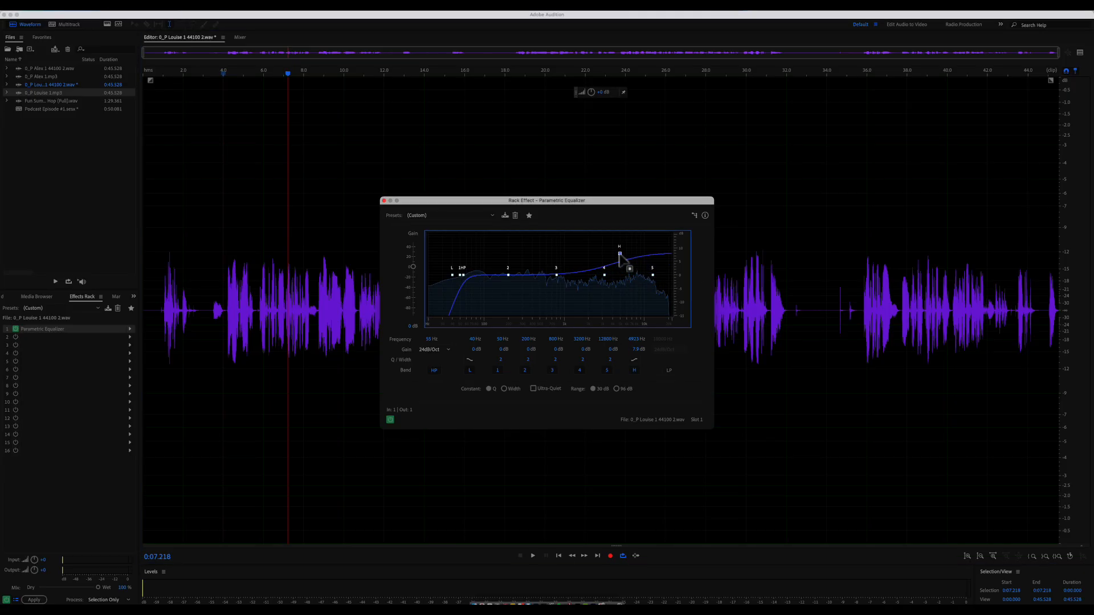
{"action": "left_click", "coordinate": [218, 71]}
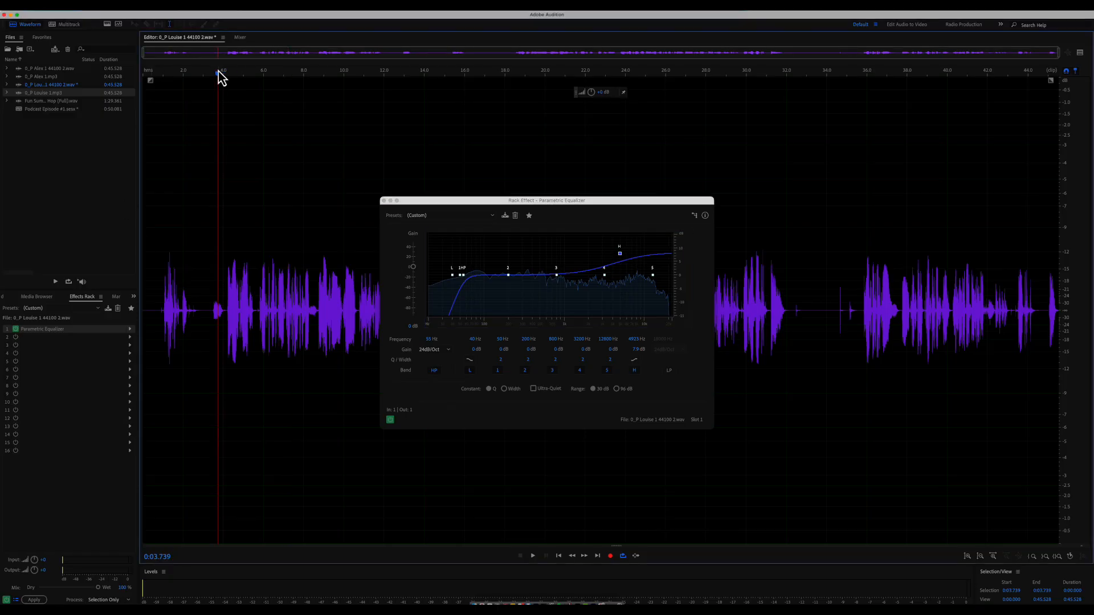
{"action": "key", "text": "space"}
{"action": "left_click_drag", "start_coordinate": [620, 254], "coordinate": [622, 255]}
{"action": "left_click", "coordinate": [636, 371]}
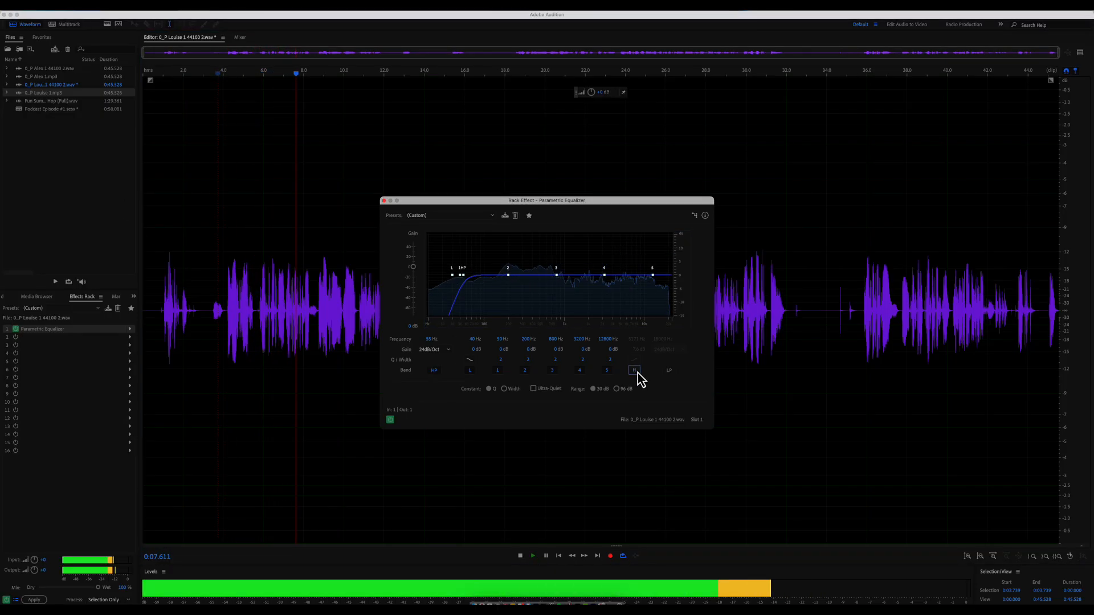
{"action": "key", "text": "space"}
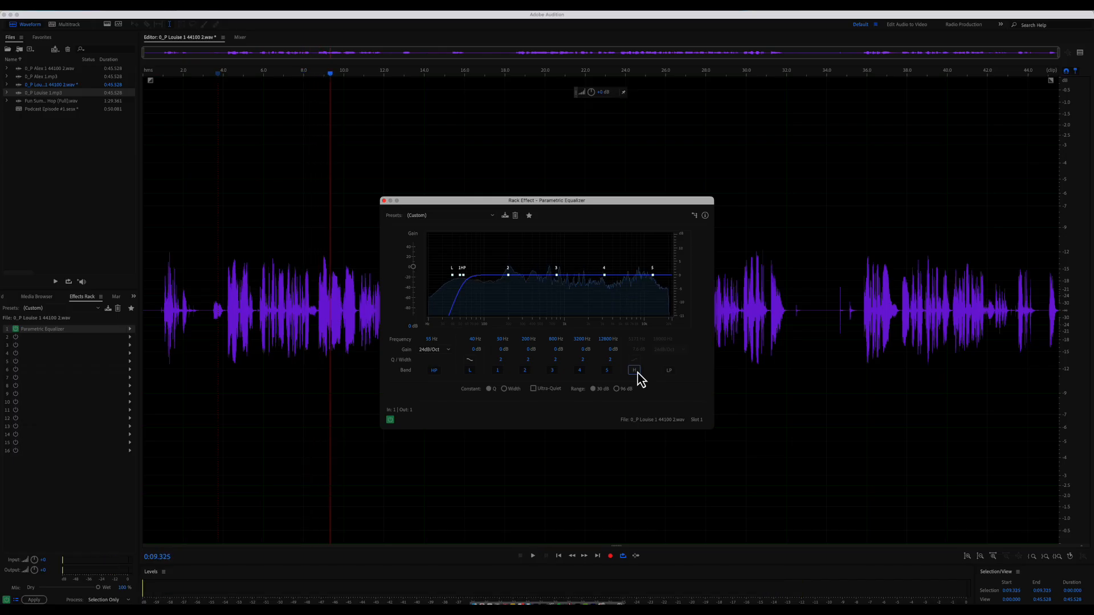
{"action": "left_click", "coordinate": [224, 79]}
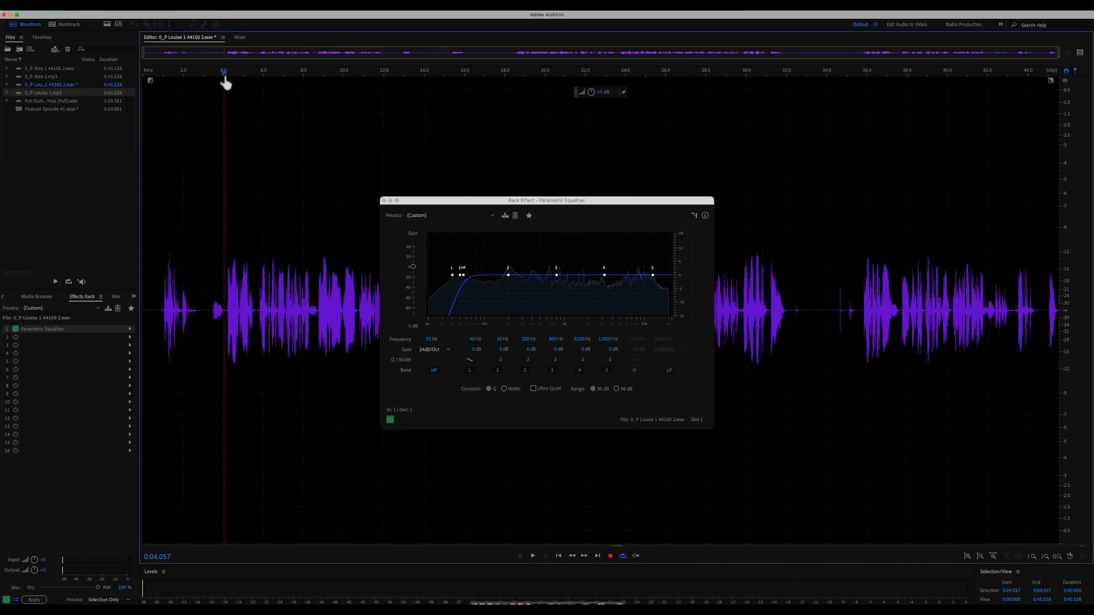
{"action": "key", "text": "space"}
{"action": "left_click", "coordinate": [635, 371]}
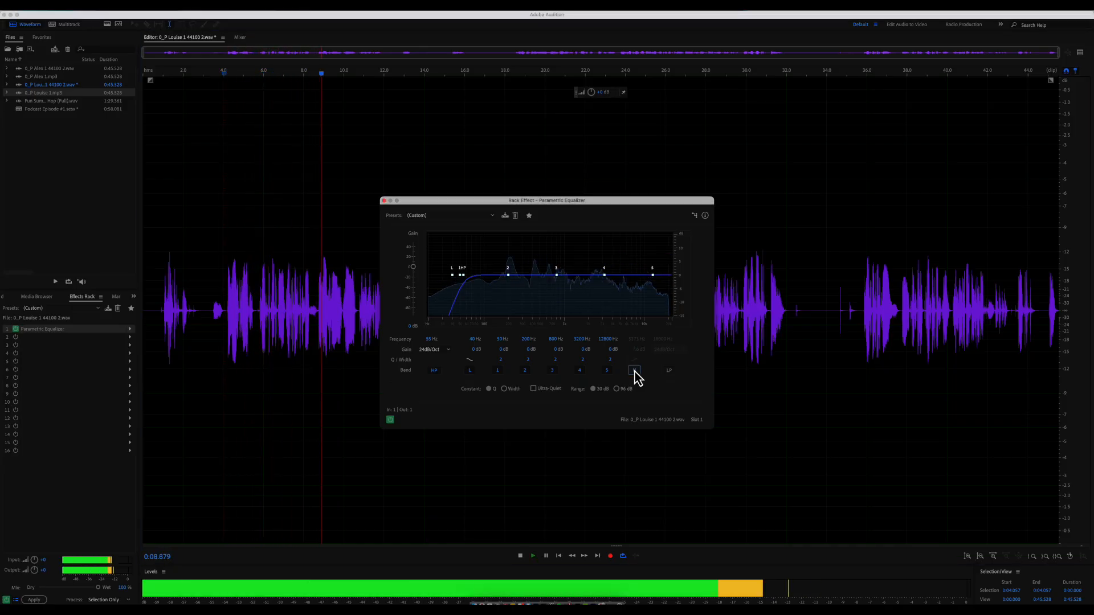
{"action": "key", "text": "space"}
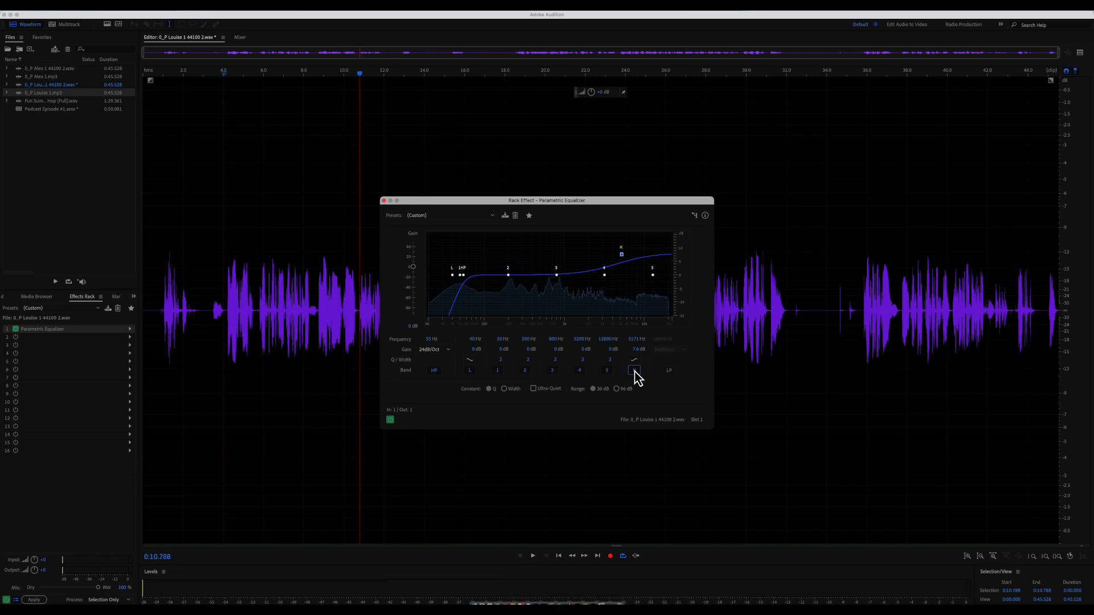
- Enter 300 Hz as band 2's frequency
{"action": "left_click", "coordinate": [530, 341]}
{"action": "type", "text": "300"}
{"action": "mouse_move", "coordinate": [521, 278]}
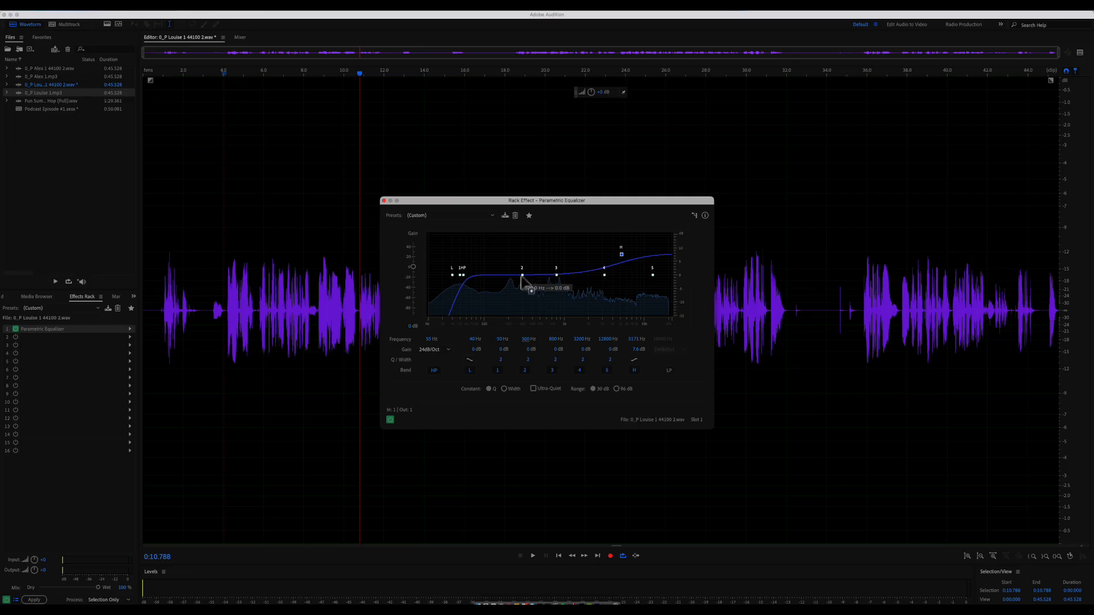
- Boost band 2 and sweep it up in frequency during playback to find harsh tones
{"action": "left_click_drag", "start_coordinate": [521, 277], "coordinate": [522, 245]}
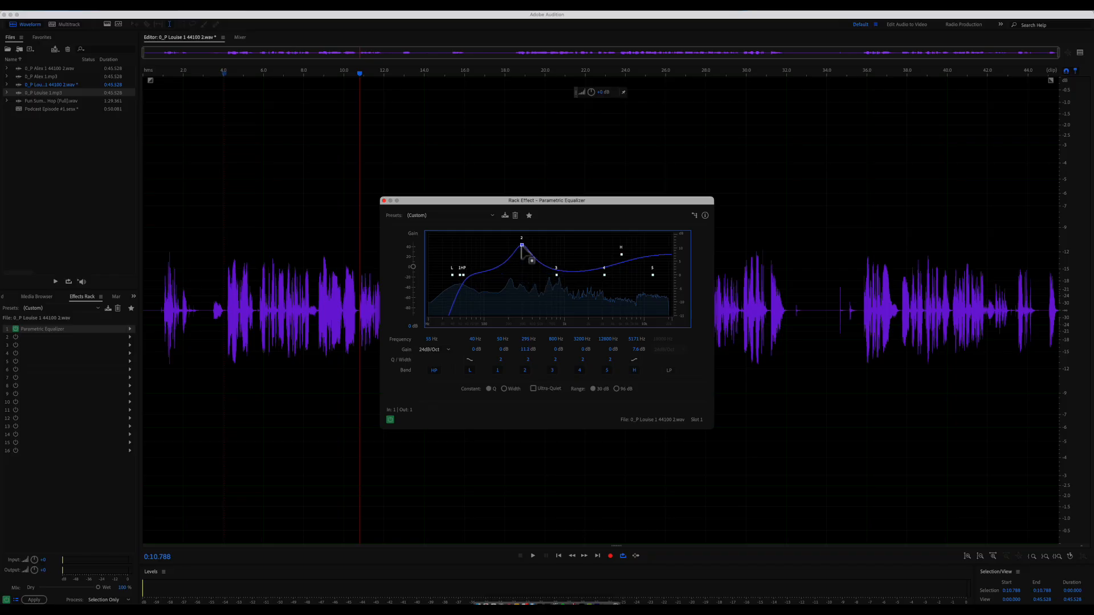
{"action": "left_click", "coordinate": [224, 71]}
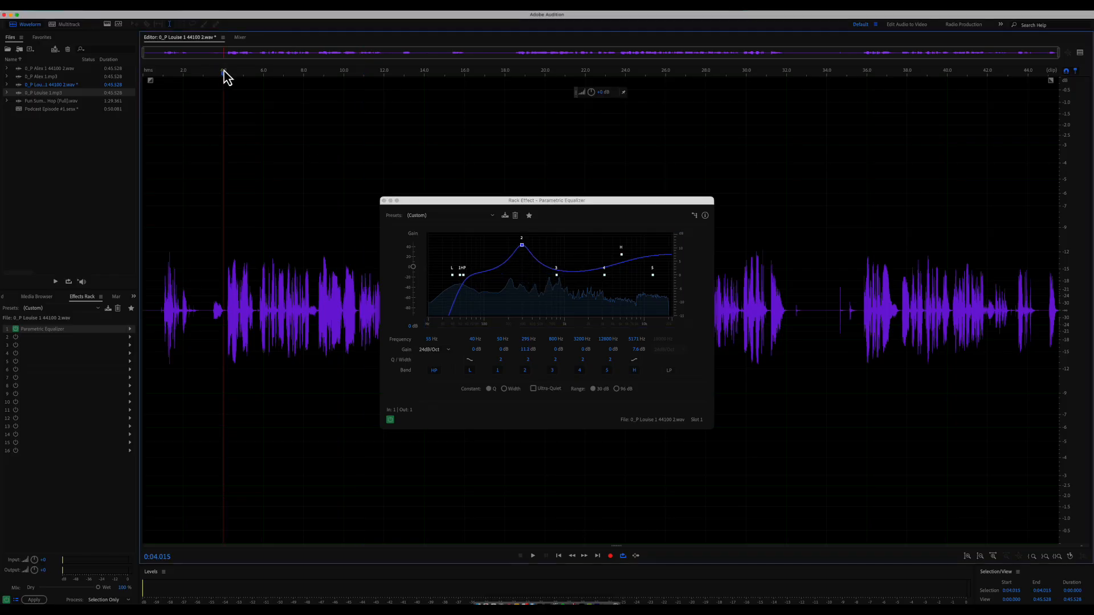
{"action": "key", "text": "space"}
{"action": "mouse_move", "coordinate": [522, 245]}
{"action": "left_mouse_down"}
{"action": "mouse_move", "coordinate": [524, 233]}
{"action": "mouse_move", "coordinate": [509, 234]}
{"action": "left_mouse_up"}
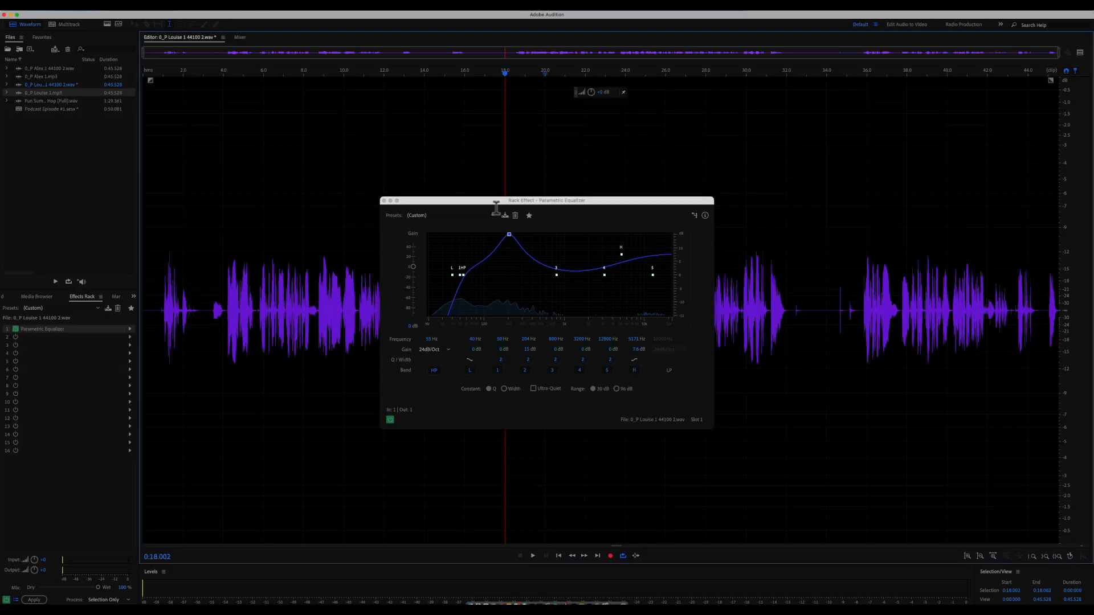
{"action": "left_click_drag", "start_coordinate": [500, 199], "coordinate": [680, 197]}
{"action": "key", "text": "space"}
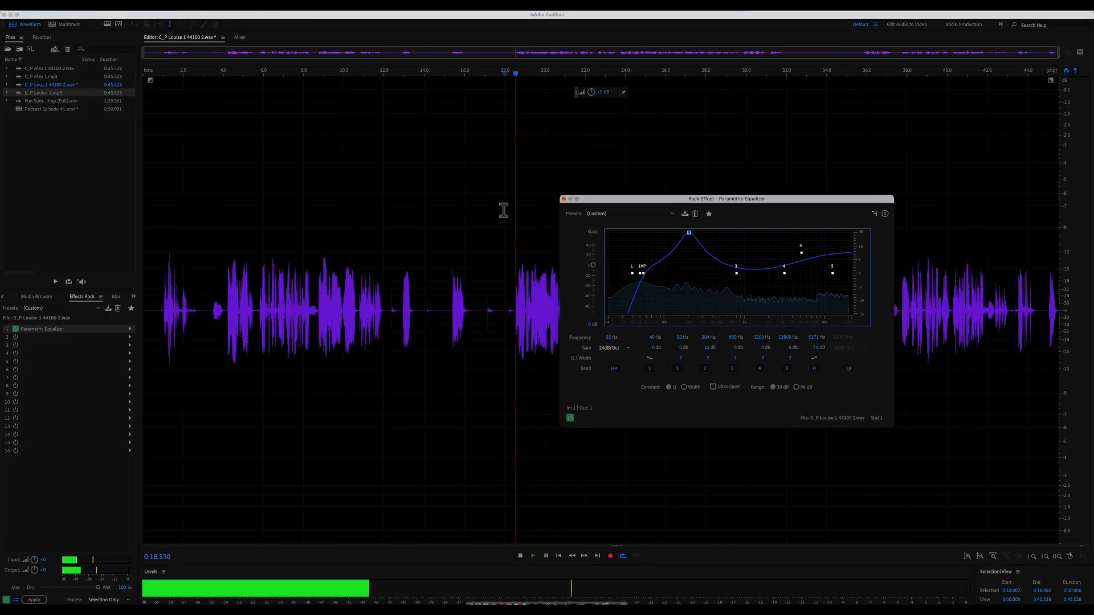
{"action": "left_click_drag", "start_coordinate": [690, 237], "coordinate": [709, 234]}
{"action": "key", "text": "space"}
{"action": "key", "text": "space"}
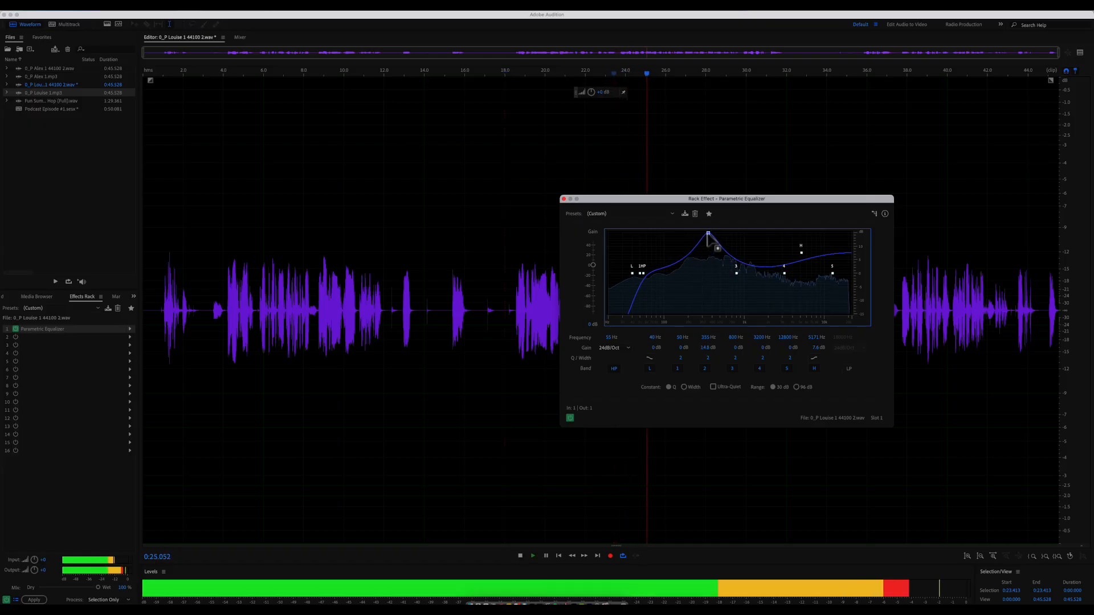
{"action": "key", "text": "space"}
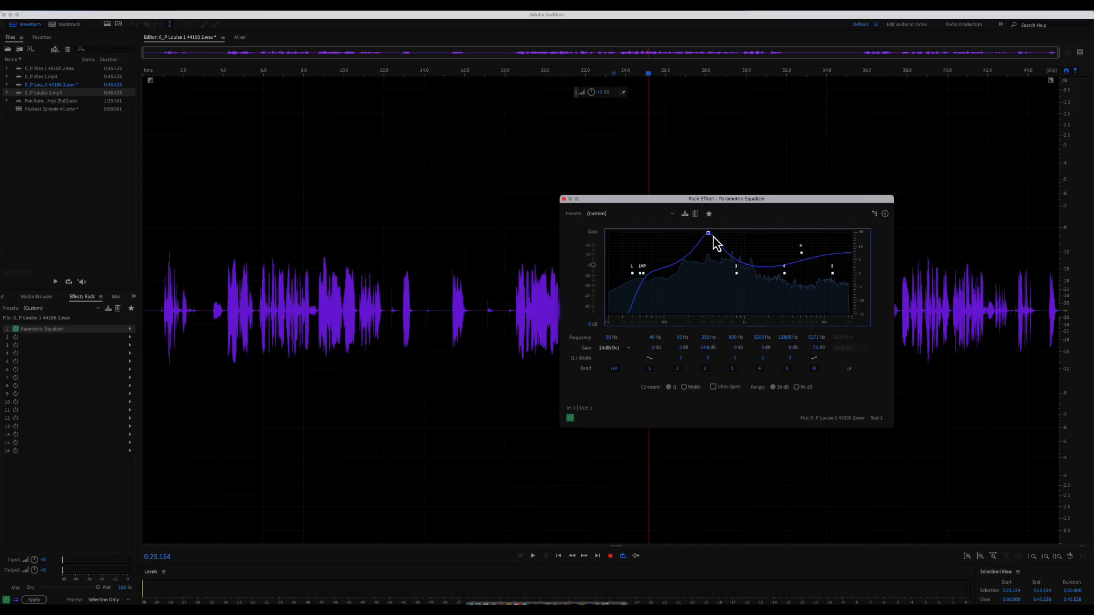
- Pull band 2 down into a -3.5 dB cut near 355 Hz, audition it, then bypass the EQ
{"action": "left_click_drag", "start_coordinate": [709, 234], "coordinate": [707, 283]}
{"action": "key", "text": "space"}
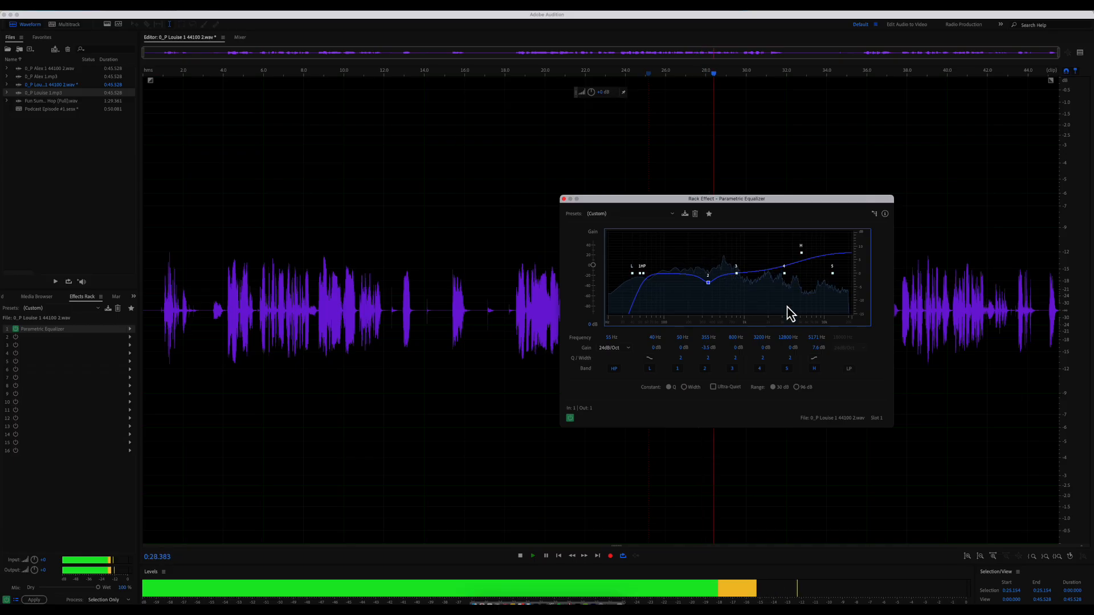
{"action": "key", "text": "space"}
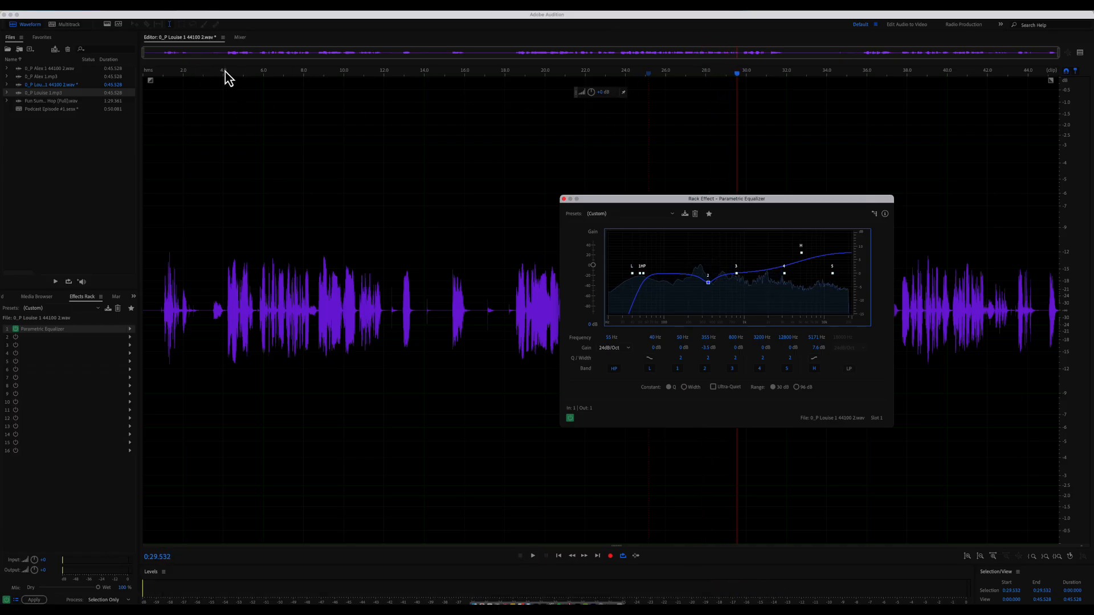
{"action": "left_click", "coordinate": [225, 74]}
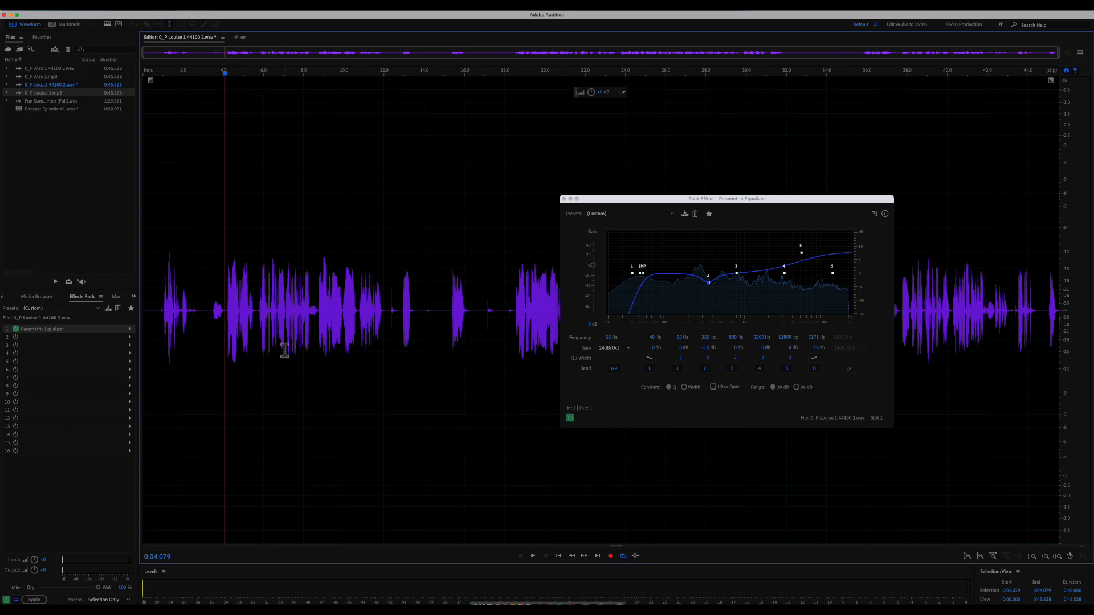
{"action": "left_click", "coordinate": [571, 418]}
- Play Louise's voice from 4 seconds with the EQ bypassed, then re-enabled, and close the equalizer window
{"action": "key", "text": "space"}
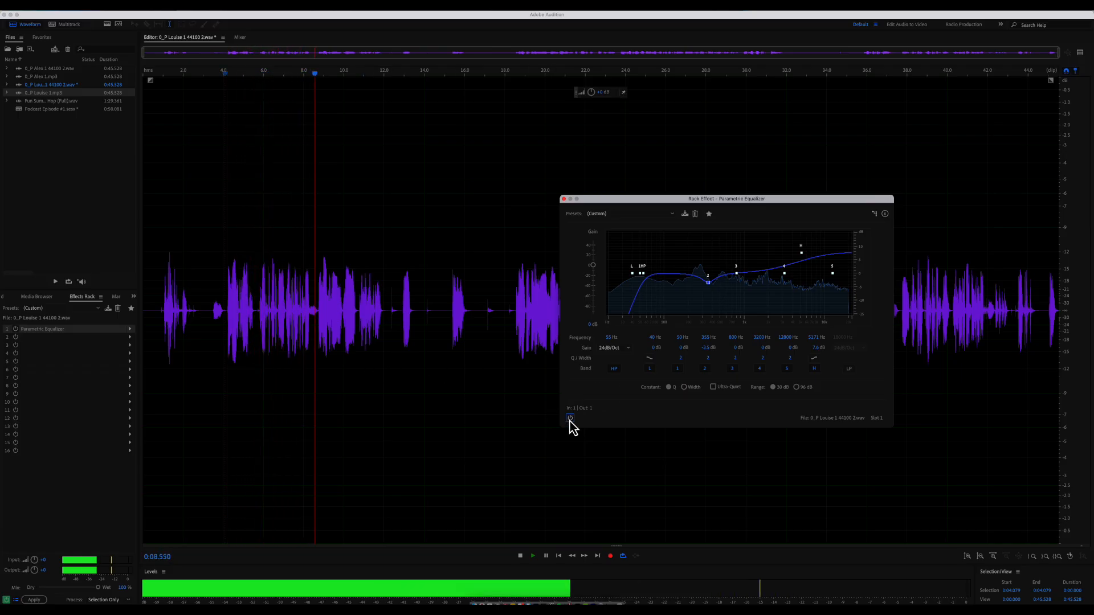
{"action": "key", "text": "space"}
{"action": "left_click", "coordinate": [225, 72]}
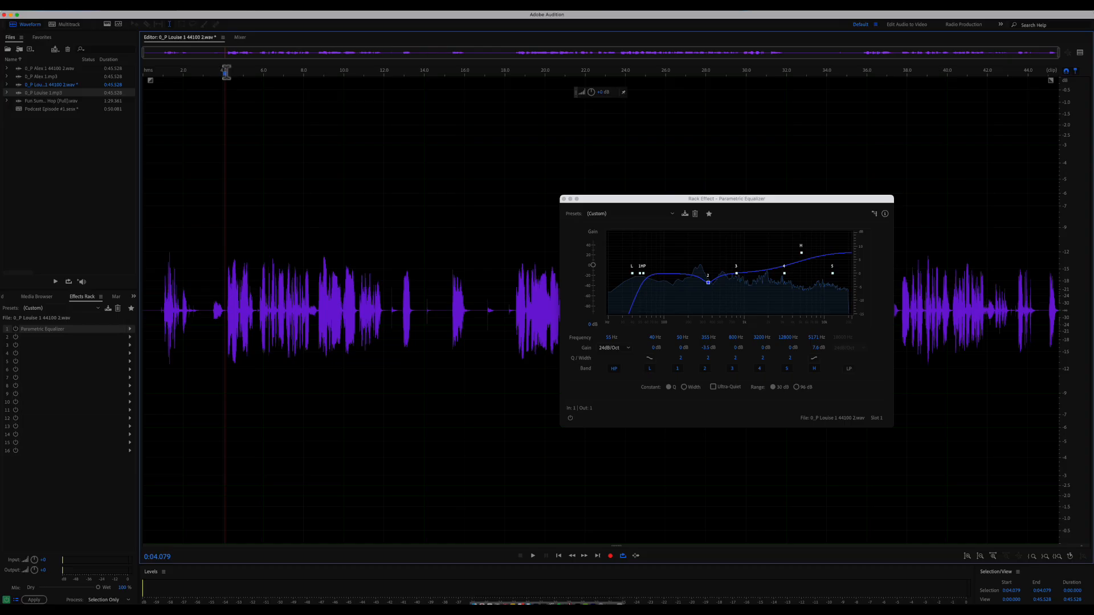
{"action": "left_click", "coordinate": [571, 419]}
{"action": "key", "text": "space"}
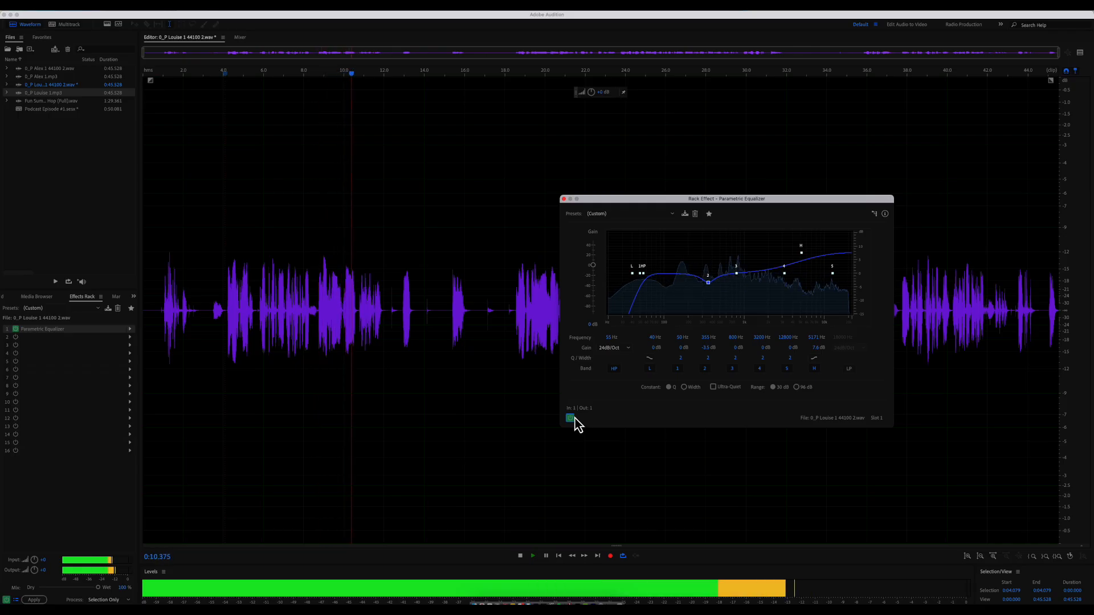
{"action": "key", "text": "space"}
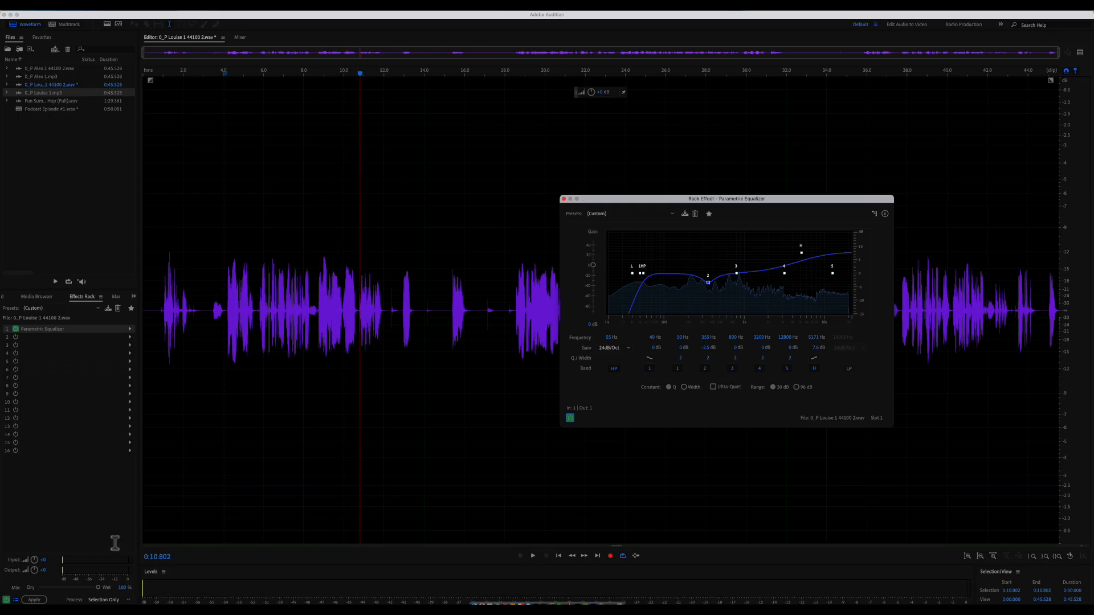
{"action": "left_click", "coordinate": [564, 199]}
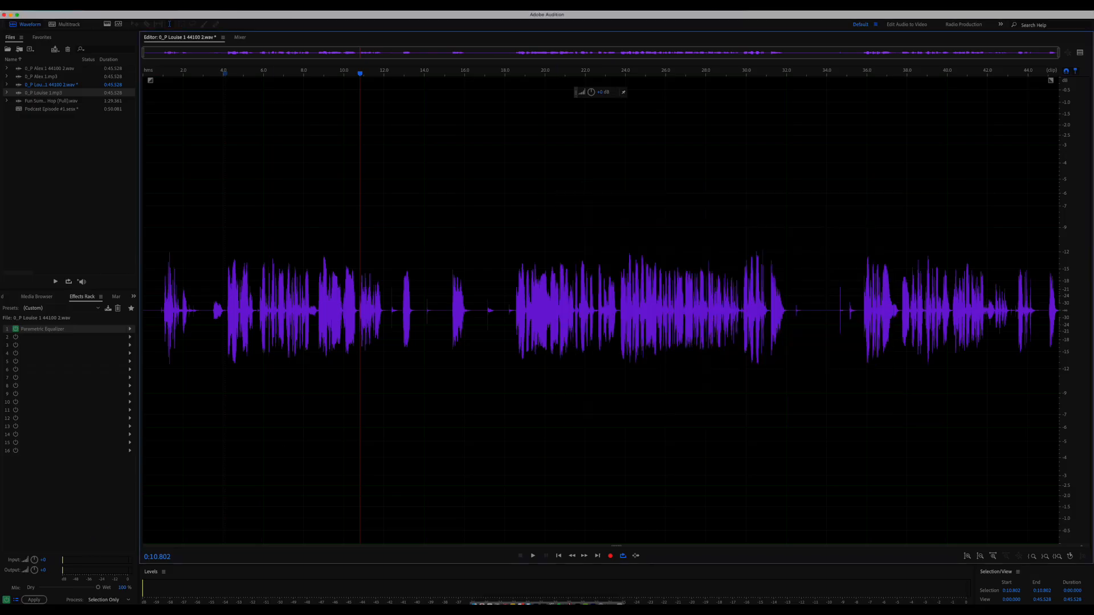
- Apply the EQ permanently to Louise's file and return to the multitrack podcast session
{"action": "left_click", "coordinate": [42, 600]}
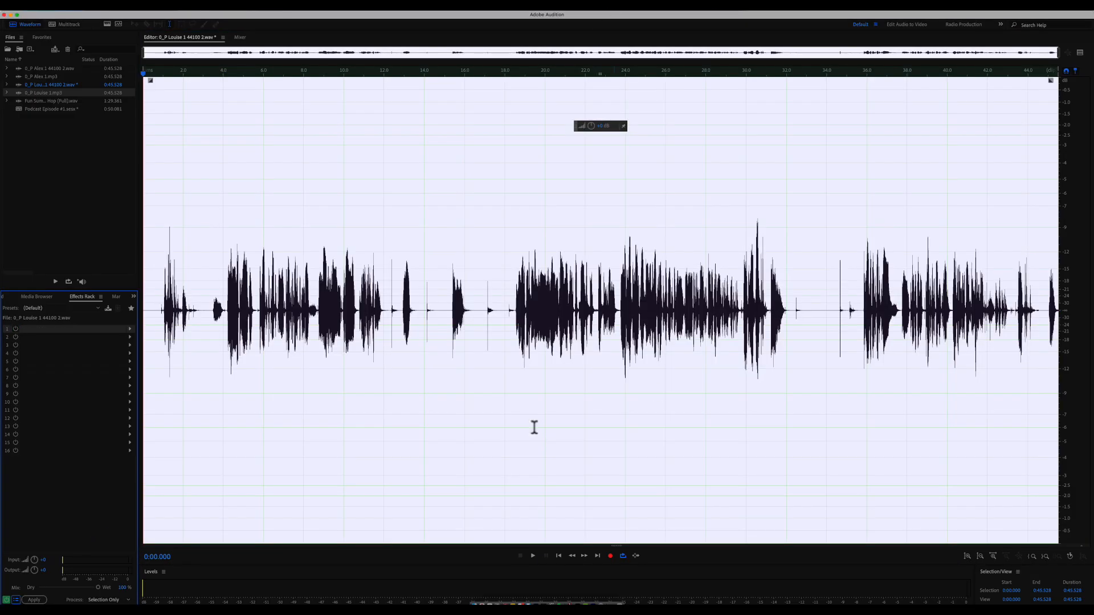
{"action": "left_click", "coordinate": [440, 208]}
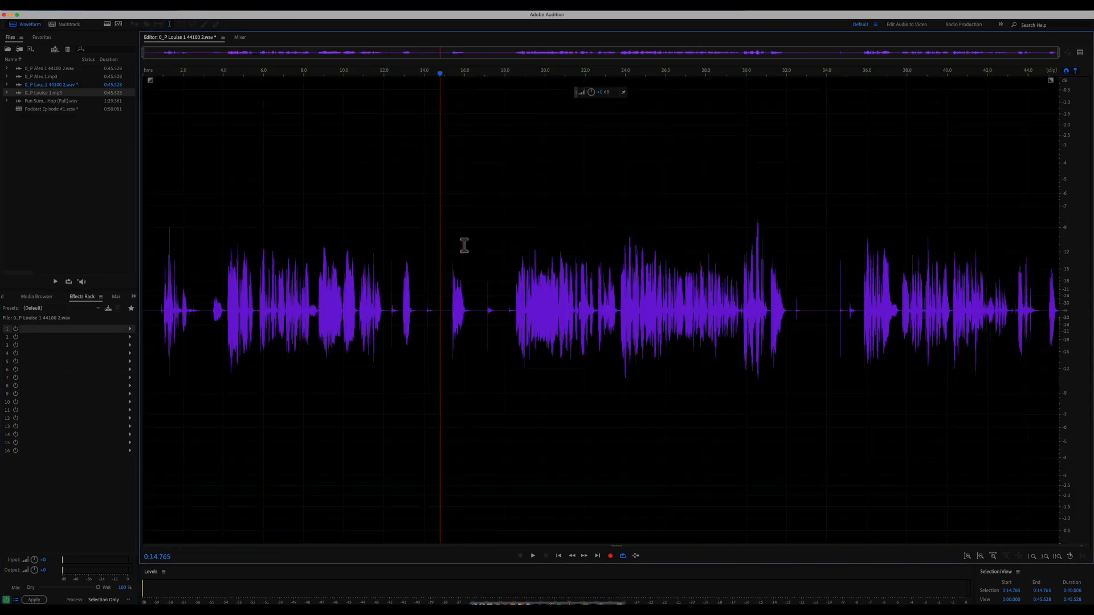
{"action": "left_click", "coordinate": [66, 25]}
{"action": "left_click", "coordinate": [481, 205]}
{"action": "left_click", "coordinate": [433, 164]}
- Open Alex's clip in the waveform editor and play it from about 18.7 seconds
{"action": "double_click", "coordinate": [332, 125]}
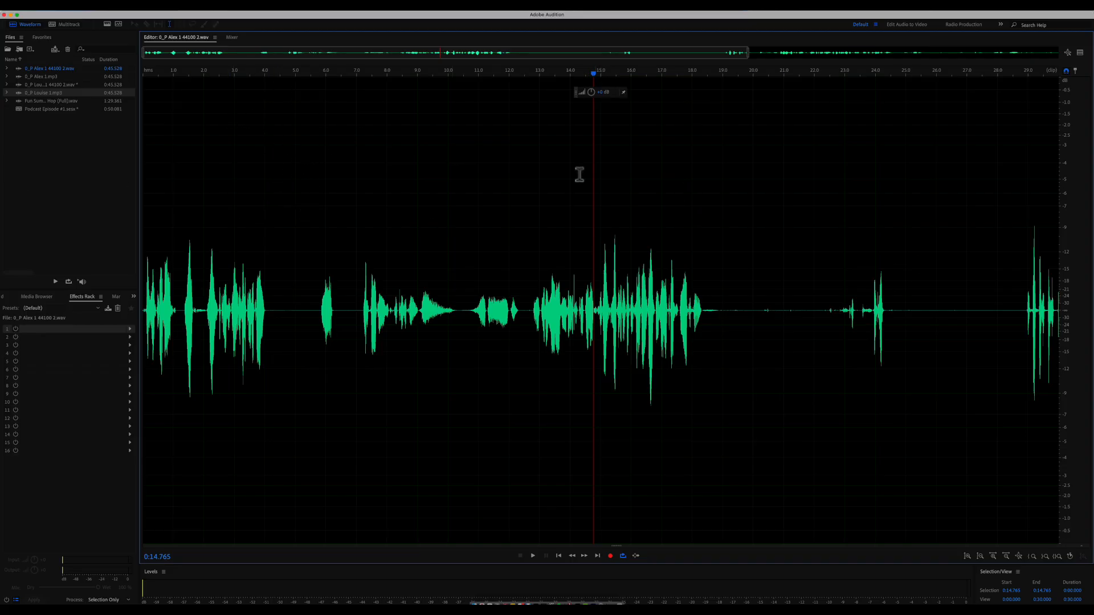
{"action": "left_click", "coordinate": [699, 73]}
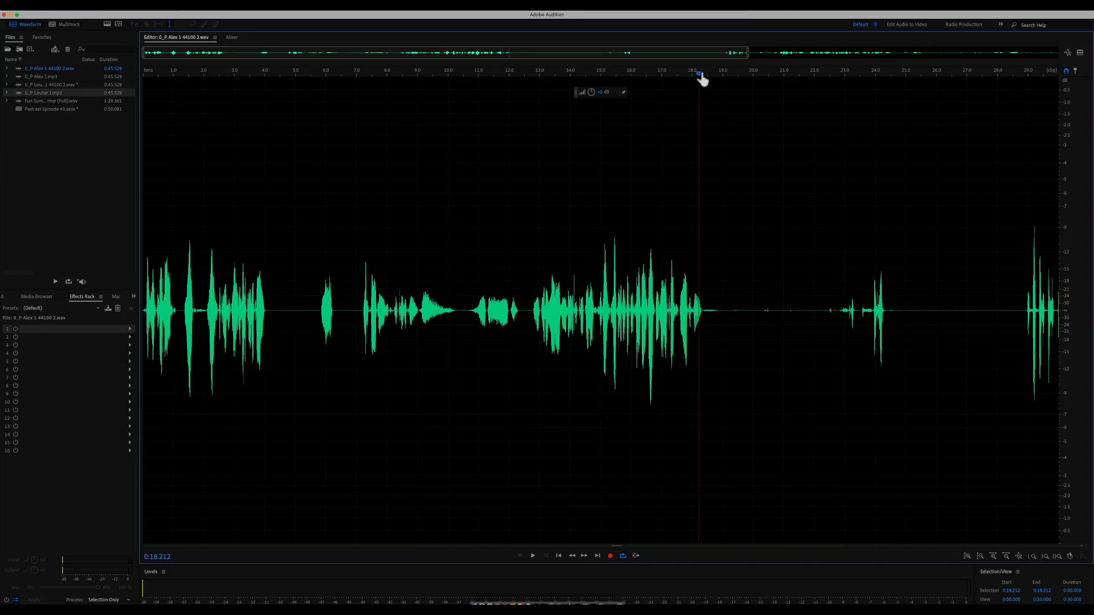
{"action": "left_click_drag", "start_coordinate": [705, 74], "coordinate": [713, 75]}
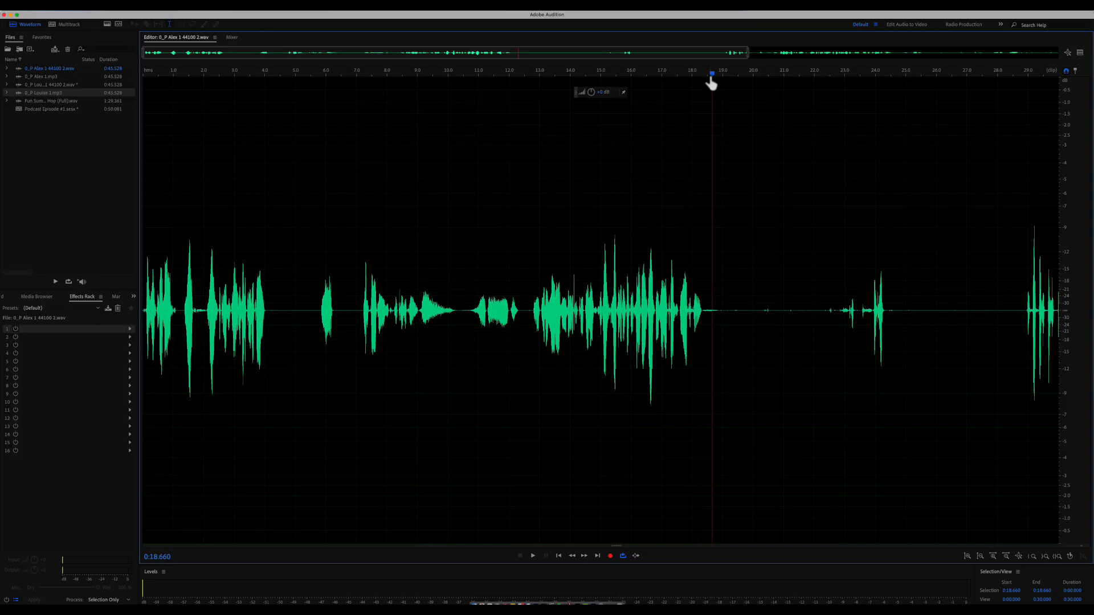
{"action": "left_click_drag", "start_coordinate": [729, 76], "coordinate": [715, 74]}
{"action": "key", "text": "space"}
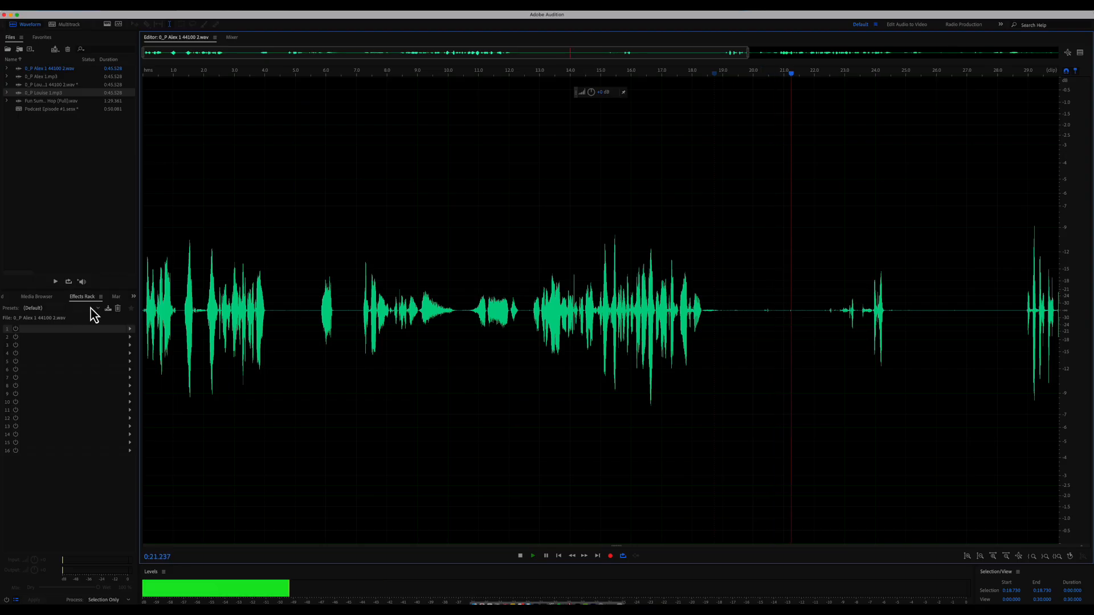
- Add a Dynamics effect to Alex's rack slot 1 with AutoGate enabled, and play the audio
{"action": "left_click", "coordinate": [130, 329]}
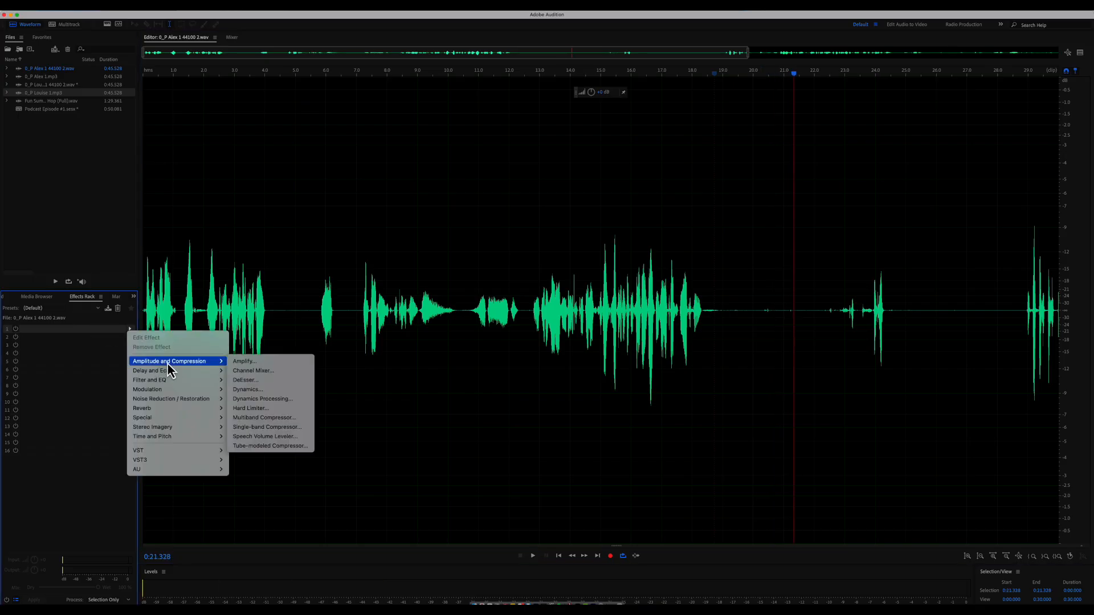
{"action": "left_click", "coordinate": [262, 388]}
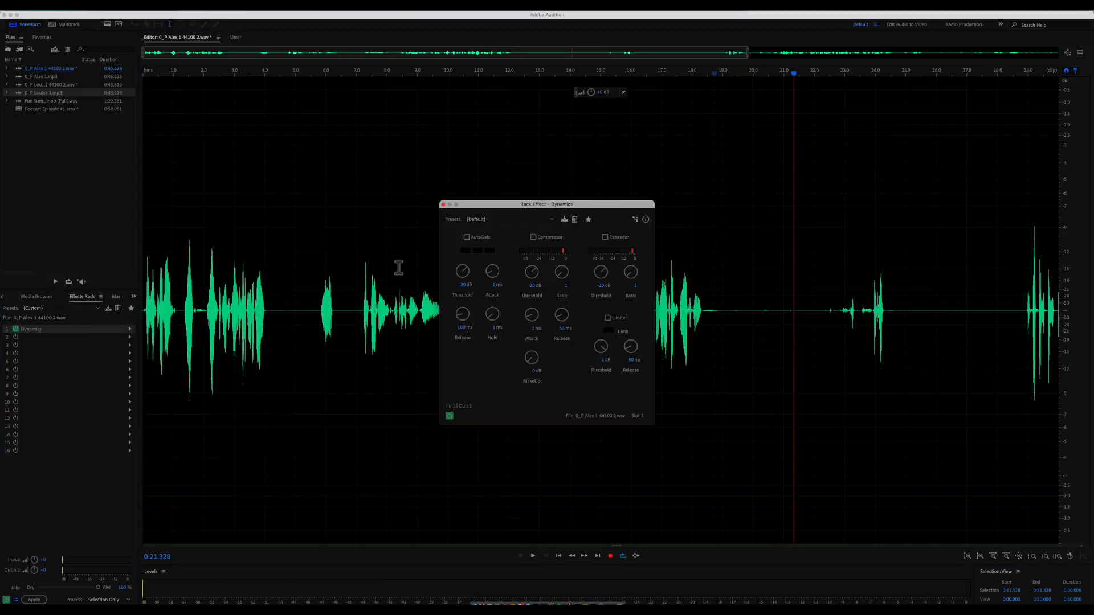
{"action": "left_click", "coordinate": [467, 237]}
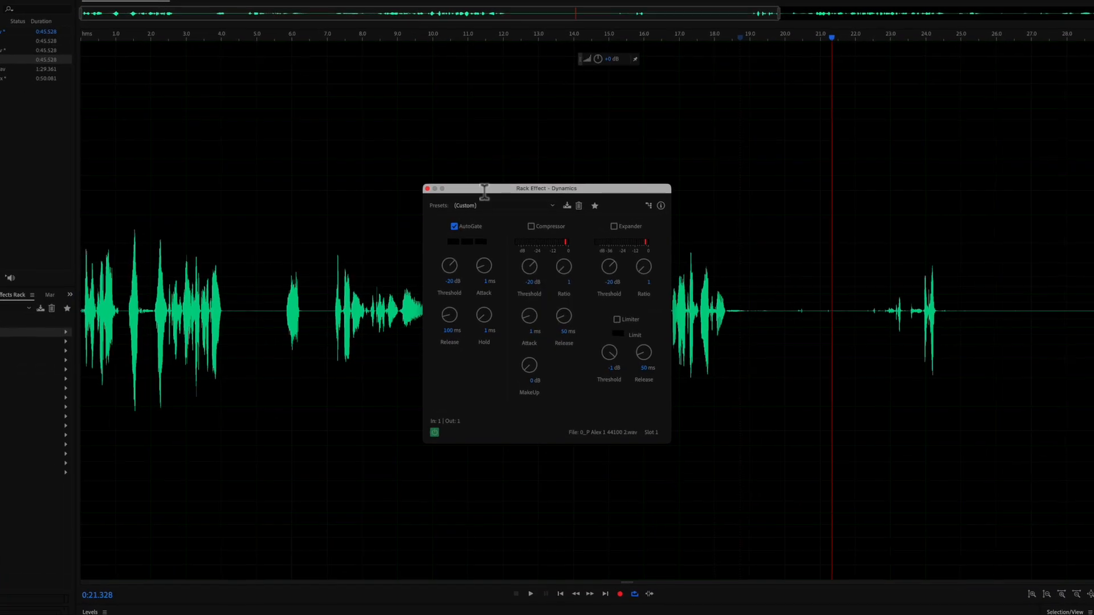
{"action": "left_click_drag", "start_coordinate": [484, 191], "coordinate": [744, 161]}
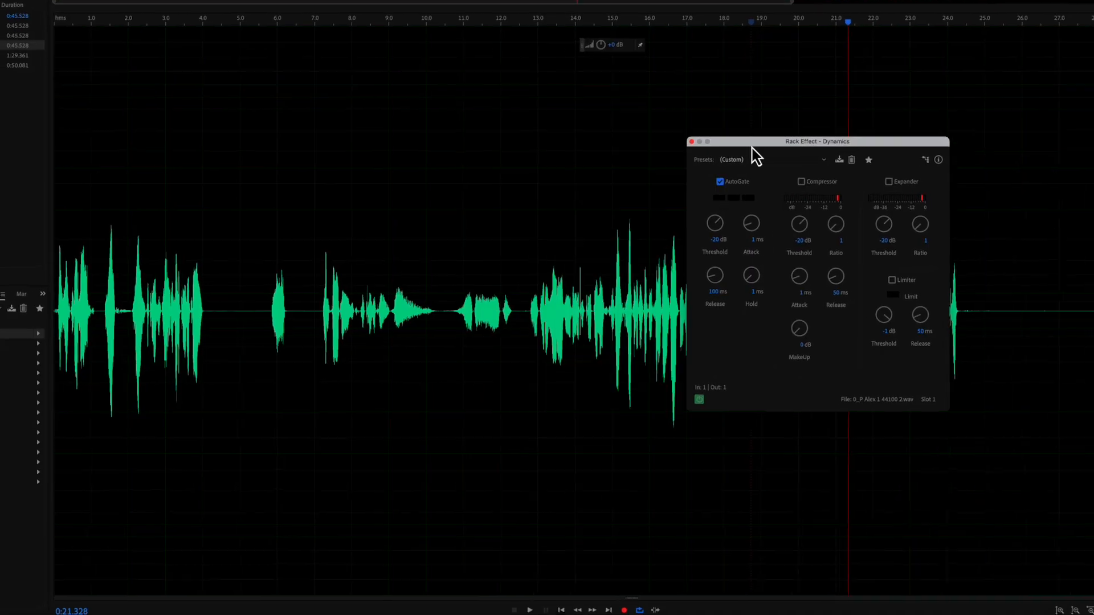
{"action": "key", "text": "space"}
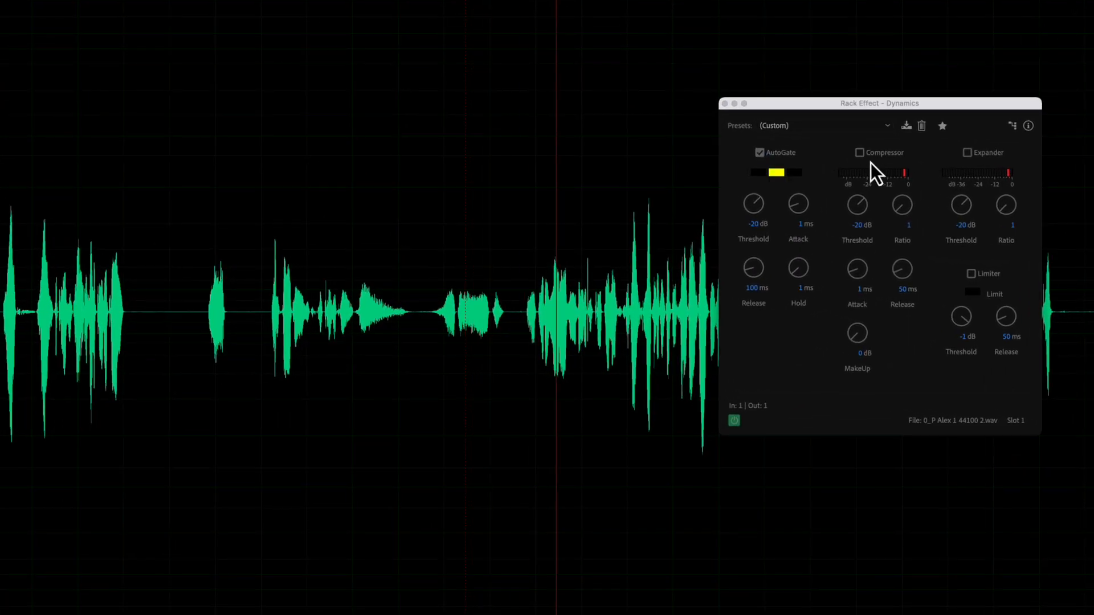
{"action": "left_click_drag", "start_coordinate": [774, 106], "coordinate": [822, 110]}
- Lower the gate threshold to -45.5 dB and lengthen release to 251.4 ms while previewing
{"action": "left_click", "coordinate": [776, 210]}
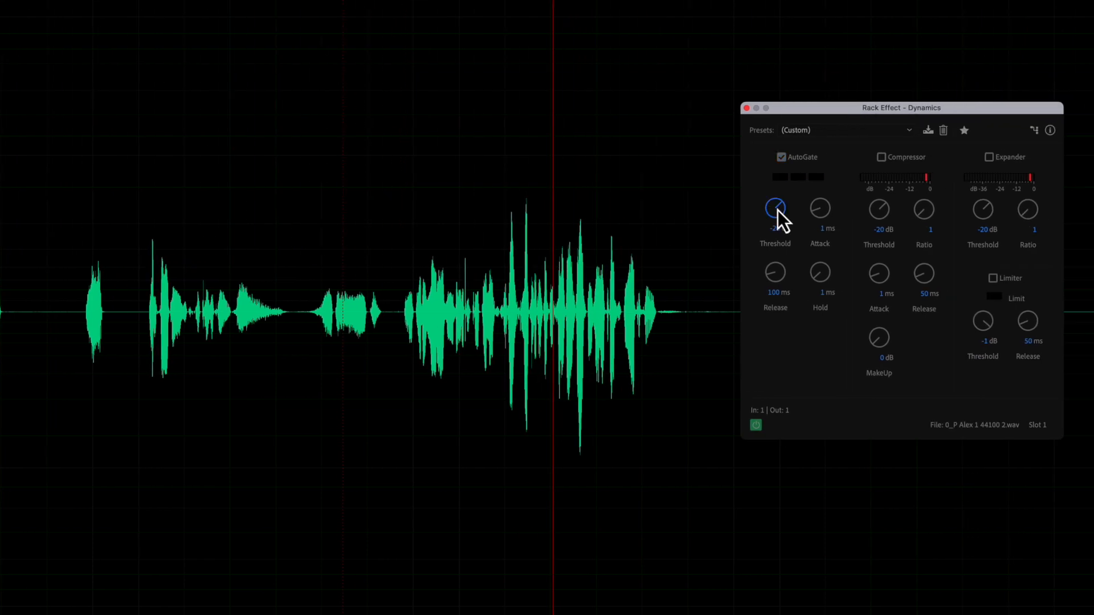
{"action": "left_click_drag", "start_coordinate": [779, 254], "coordinate": [779, 258]}
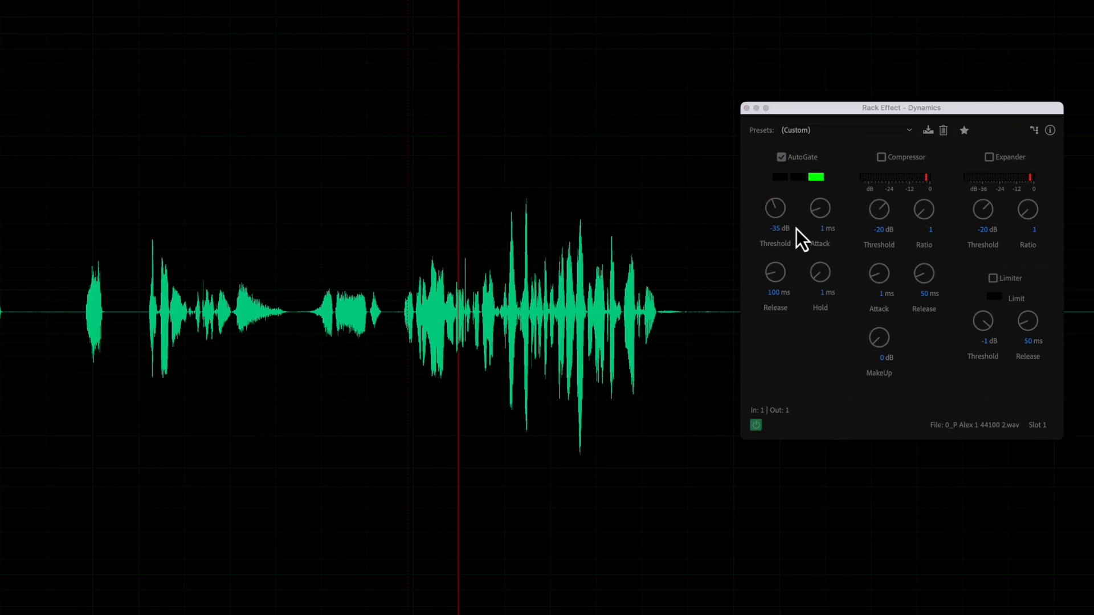
{"action": "left_click_drag", "start_coordinate": [782, 218], "coordinate": [780, 229]}
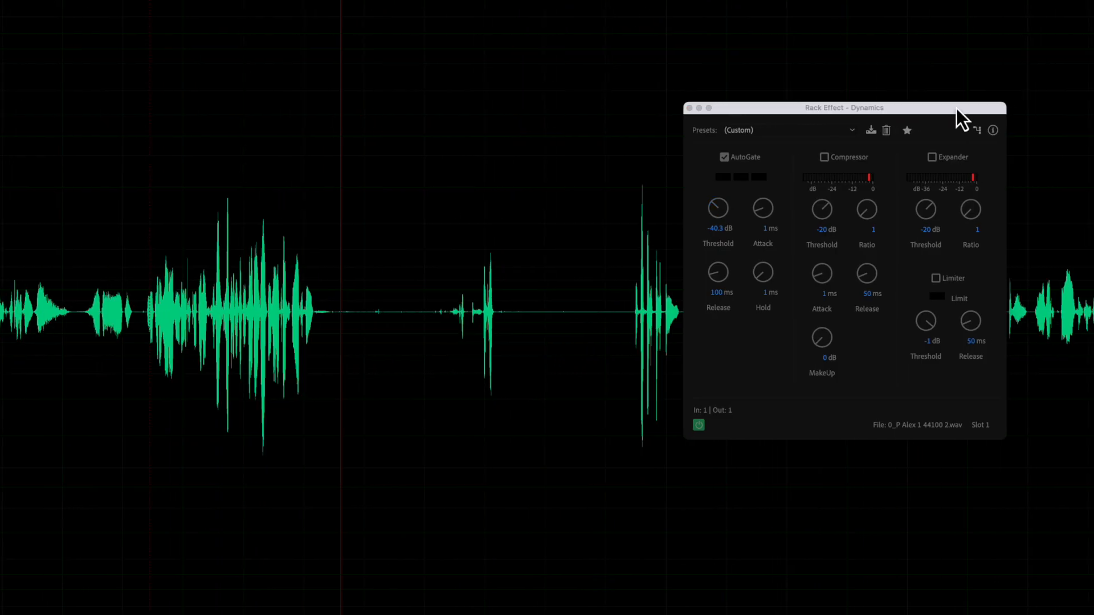
{"action": "left_click_drag", "start_coordinate": [956, 108], "coordinate": [662, 122]}
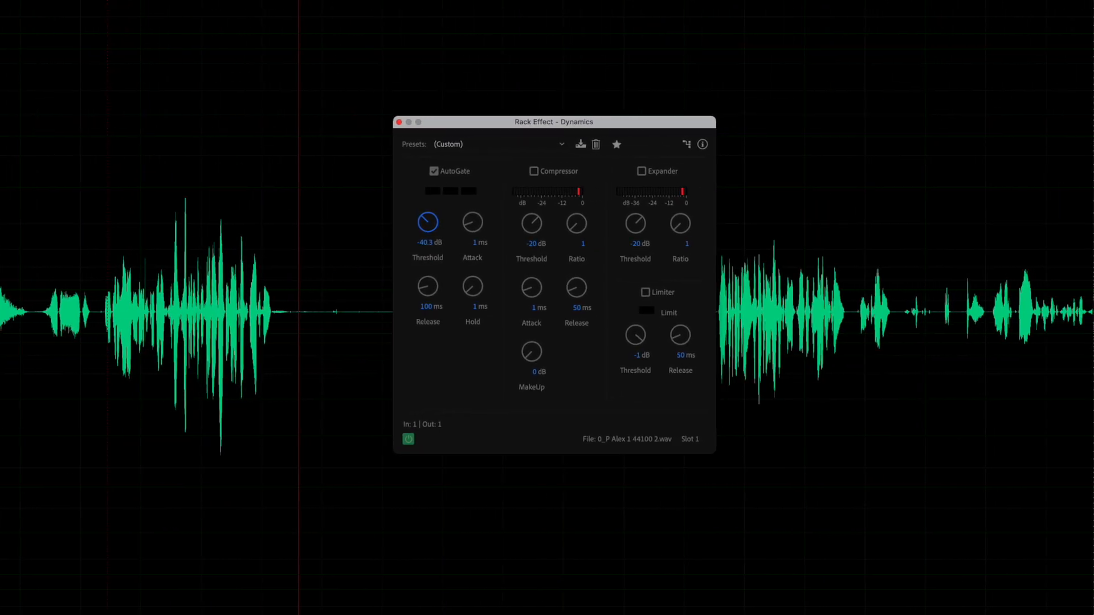
{"action": "left_click", "coordinate": [961, 125]}
{"action": "key", "text": "space"}
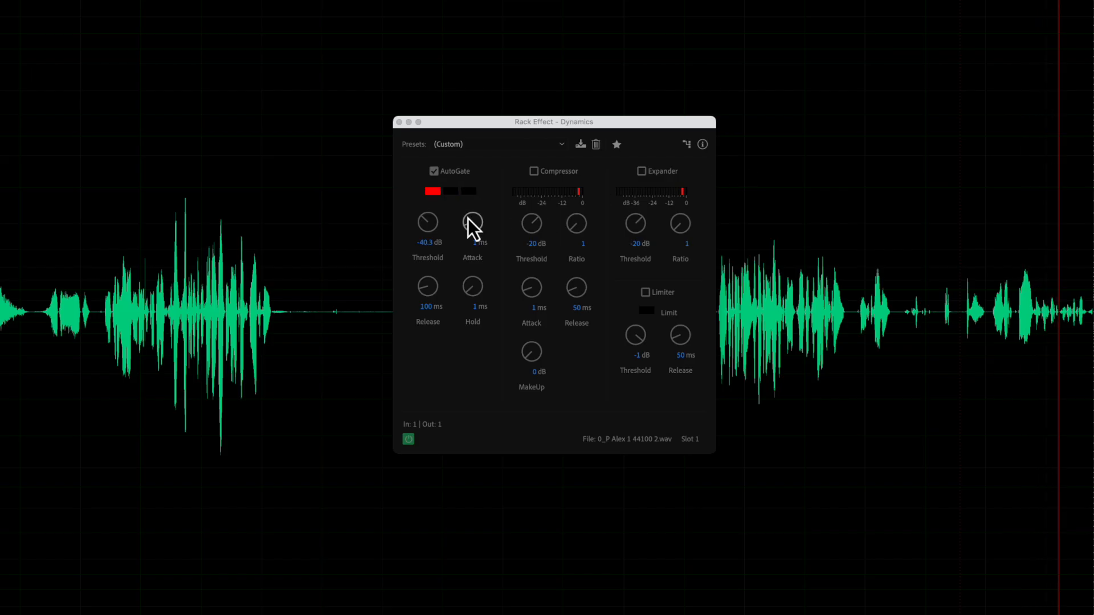
{"action": "left_click_drag", "start_coordinate": [427, 227], "coordinate": [429, 232]}
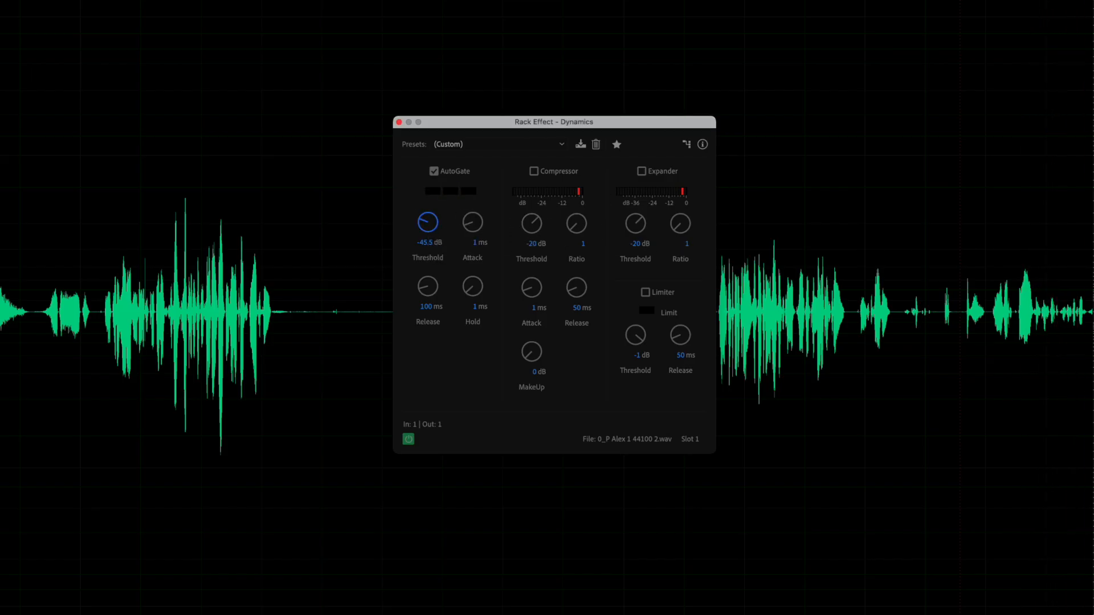
{"action": "key", "text": "space"}
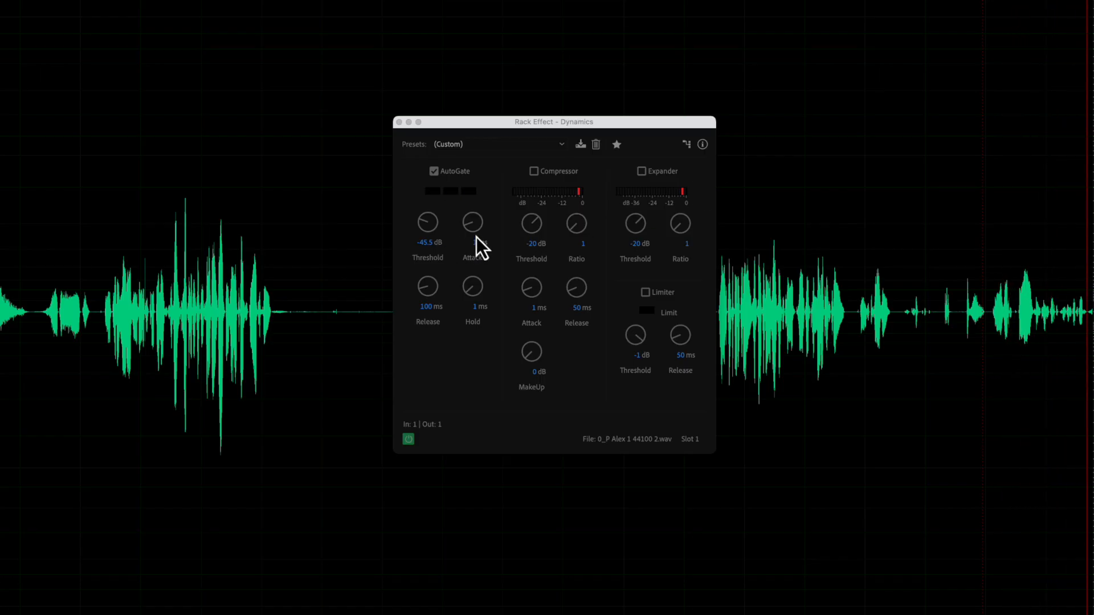
{"action": "left_click", "coordinate": [472, 222]}
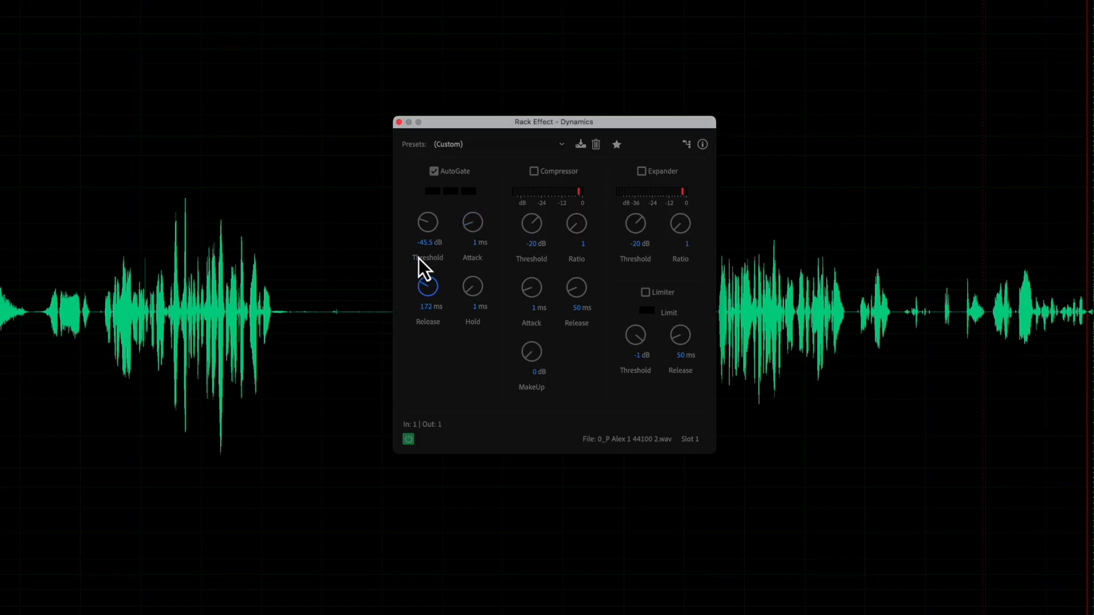
{"action": "left_click_drag", "start_coordinate": [418, 248], "coordinate": [419, 228]}
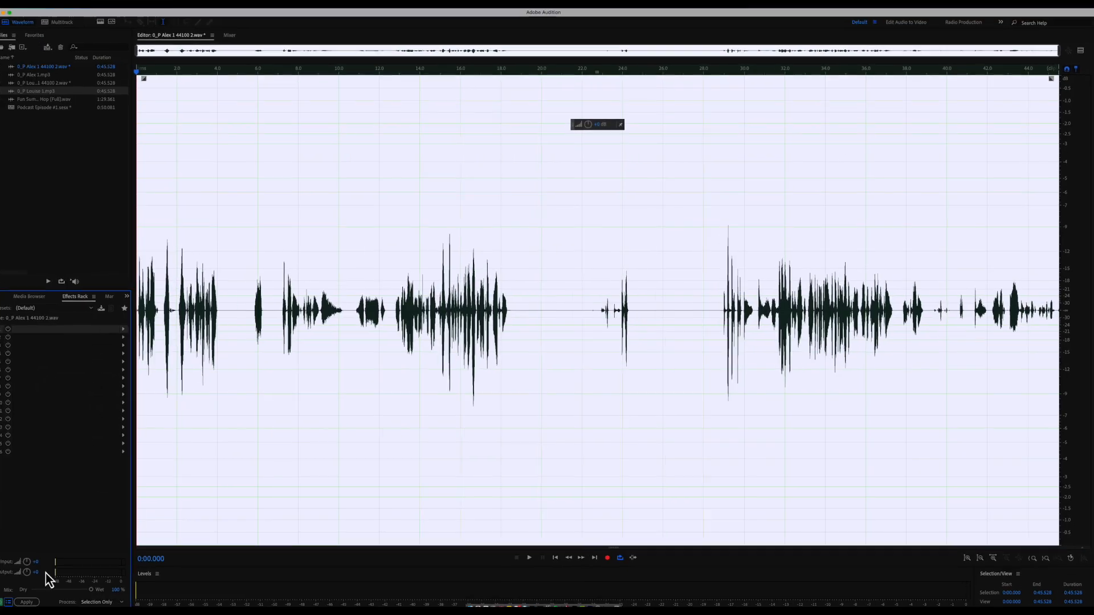
- Add Dynamics to the first Effects Rack slot with the compressor on at a 4:1 ratio
{"action": "left_click", "coordinate": [130, 329]}
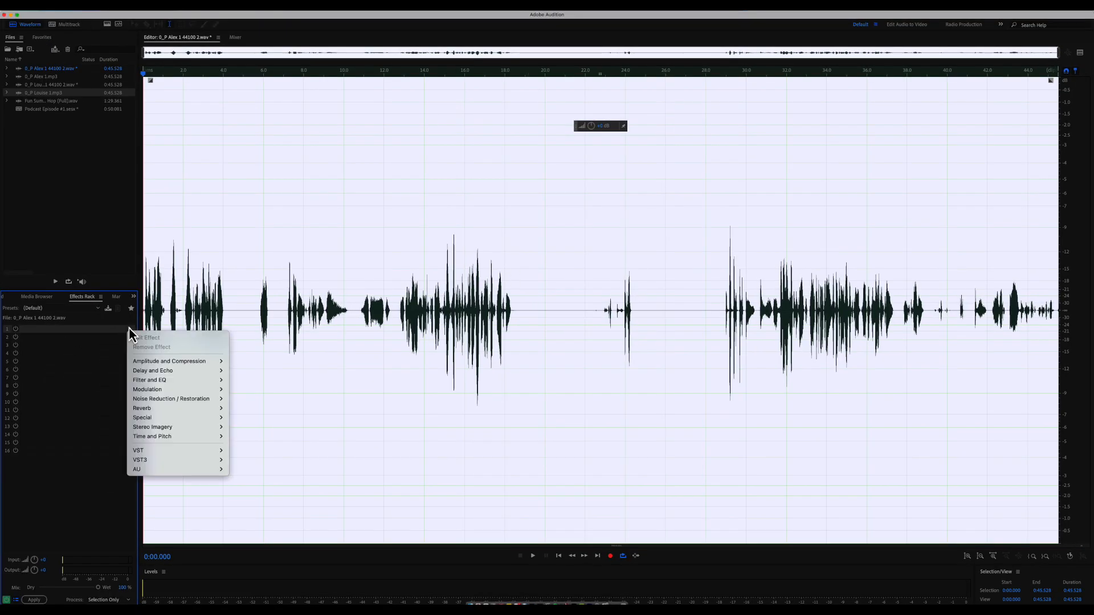
{"action": "mouse_move", "coordinate": [171, 361]}
{"action": "left_click", "coordinate": [272, 391]}
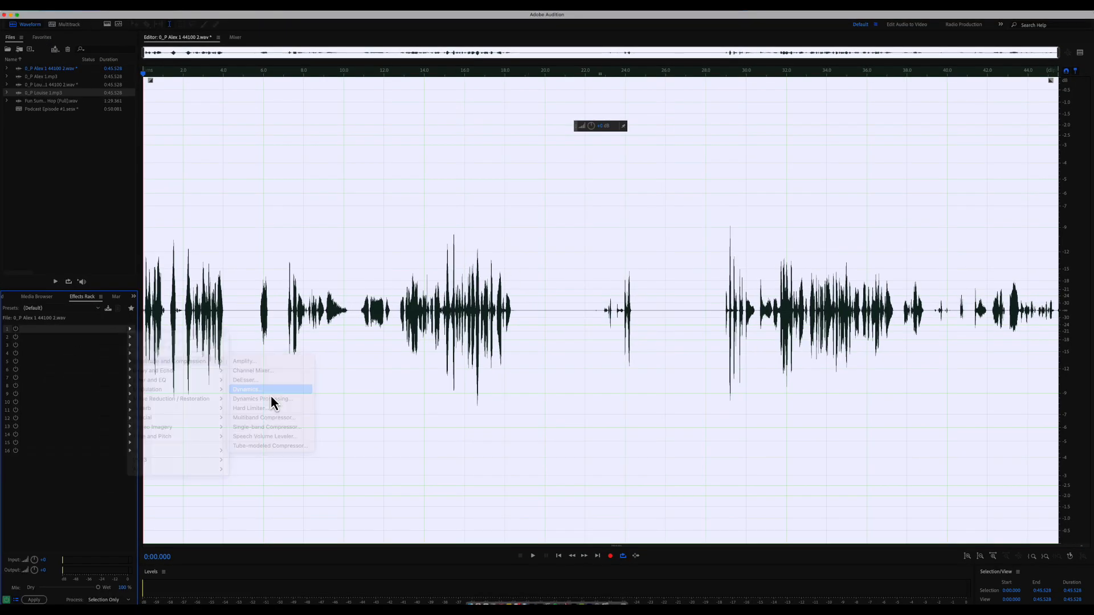
{"action": "left_click", "coordinate": [533, 237]}
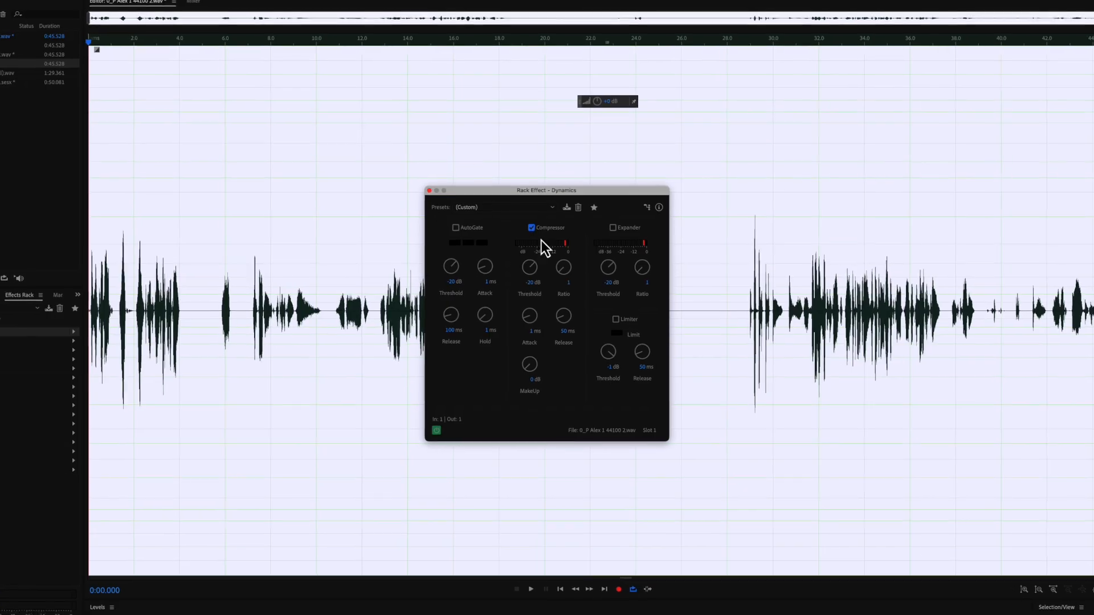
{"action": "left_click", "coordinate": [565, 281]}
{"action": "type", "text": "4"}
{"action": "key", "text": "Return"}
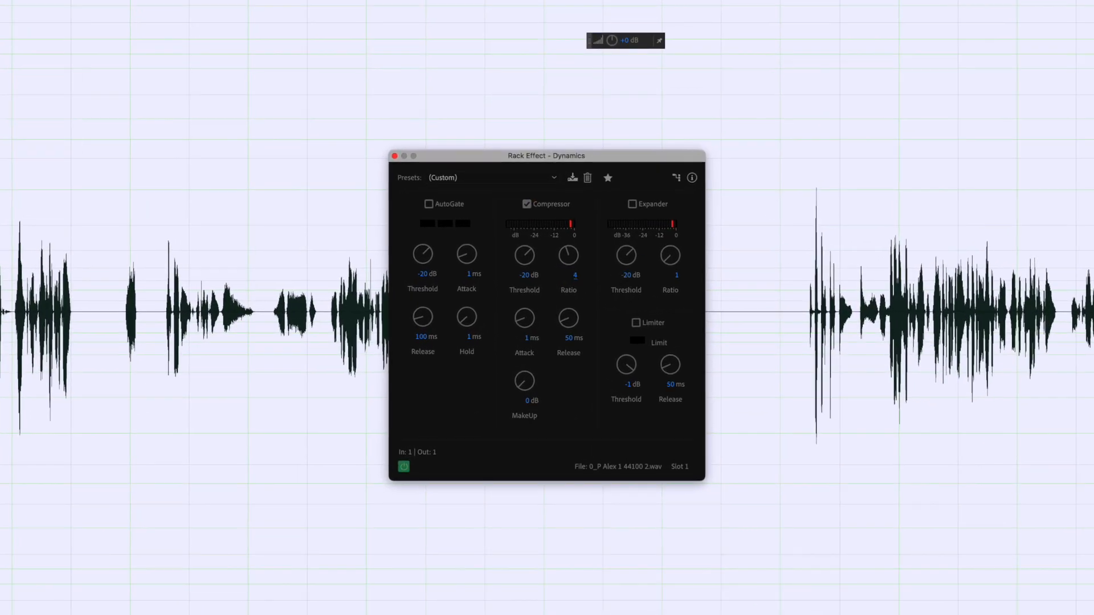
- Lower the compressor threshold to about -23.4 dB while listening, then apply it to the whole file
{"action": "left_click", "coordinate": [848, 306]}
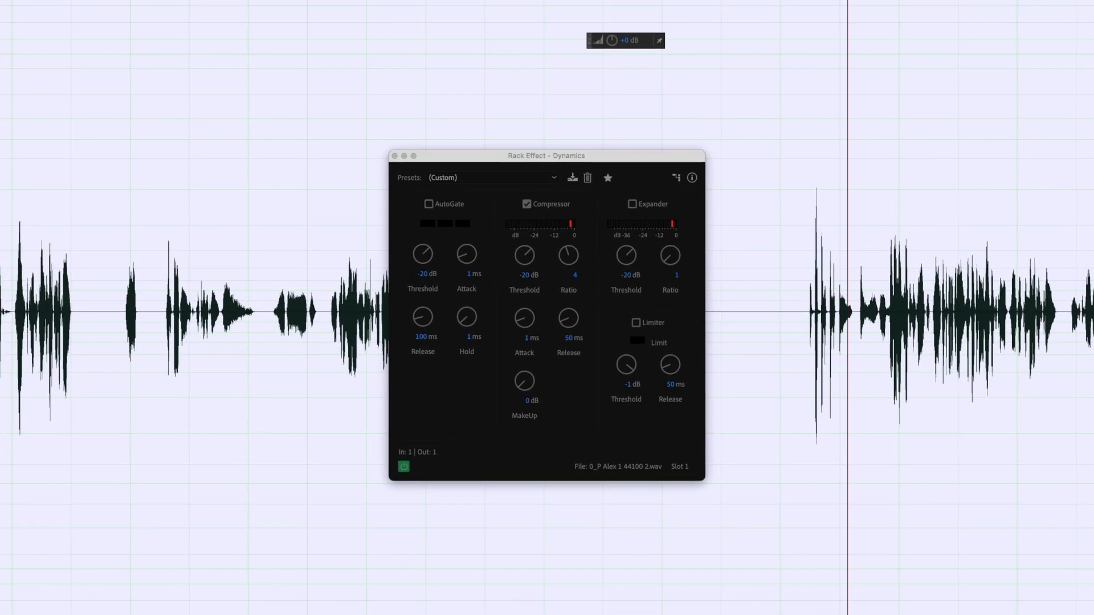
{"action": "left_click", "coordinate": [805, 306]}
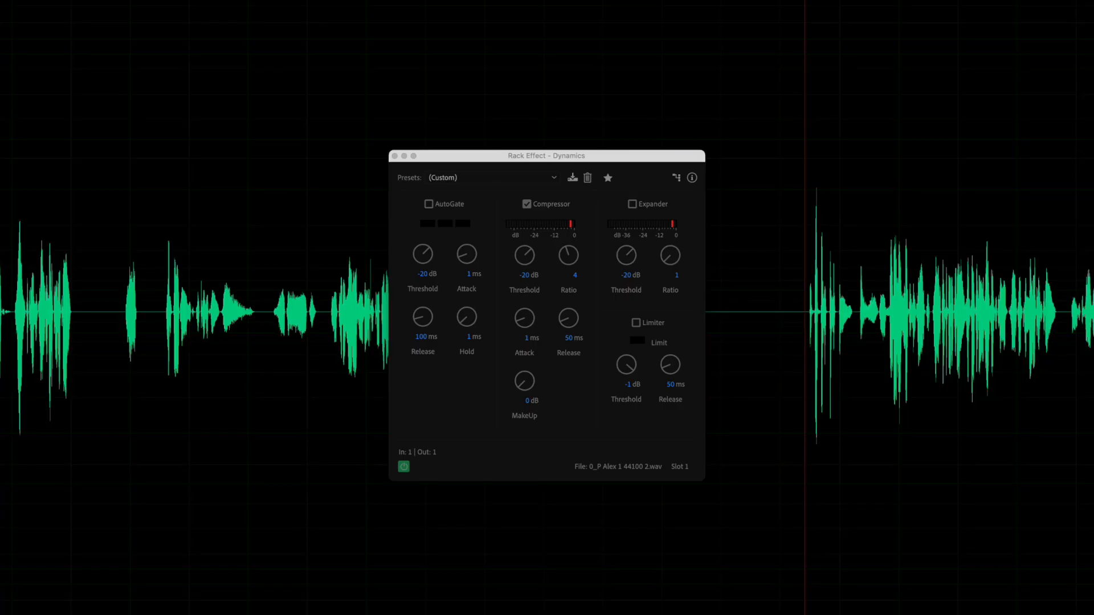
{"action": "left_click", "coordinate": [533, 262]}
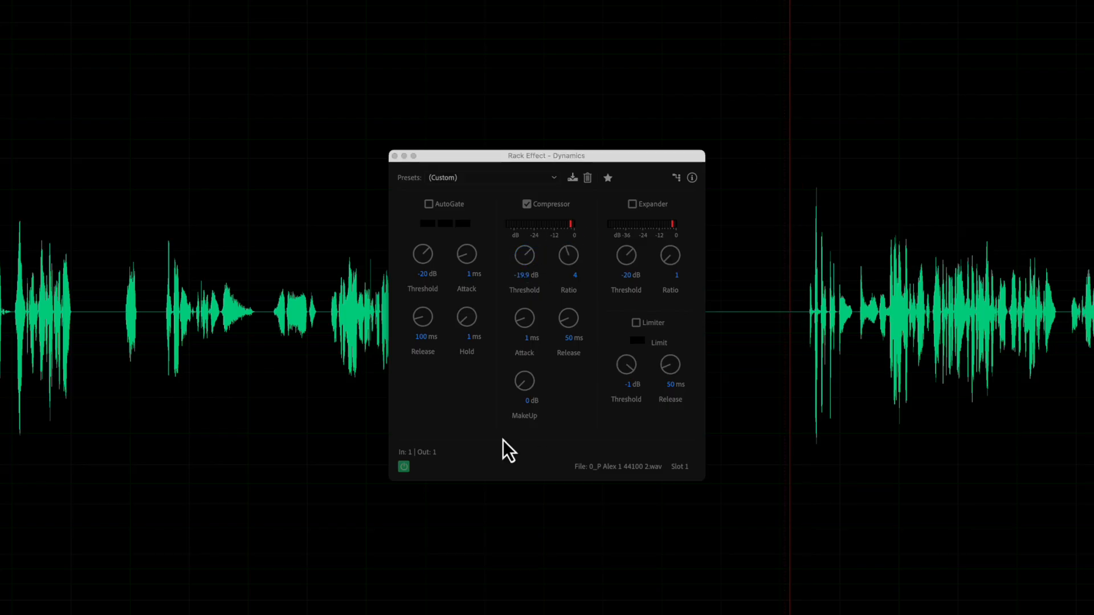
{"action": "left_click", "coordinate": [529, 263]}
{"action": "left_click_drag", "start_coordinate": [529, 262], "coordinate": [528, 265]}
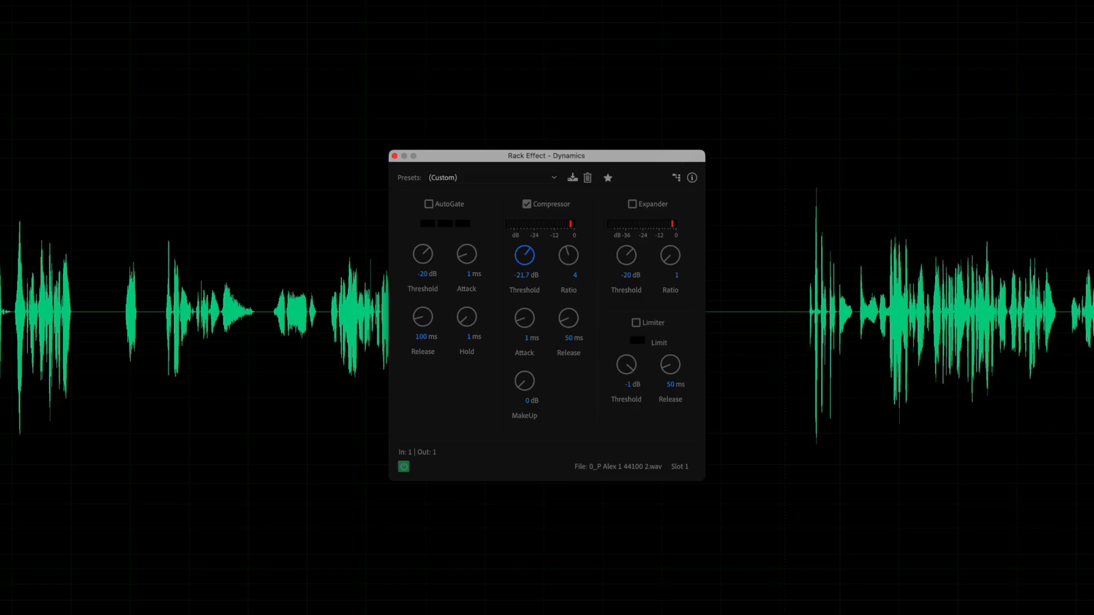
{"action": "left_click", "coordinate": [317, 3]}
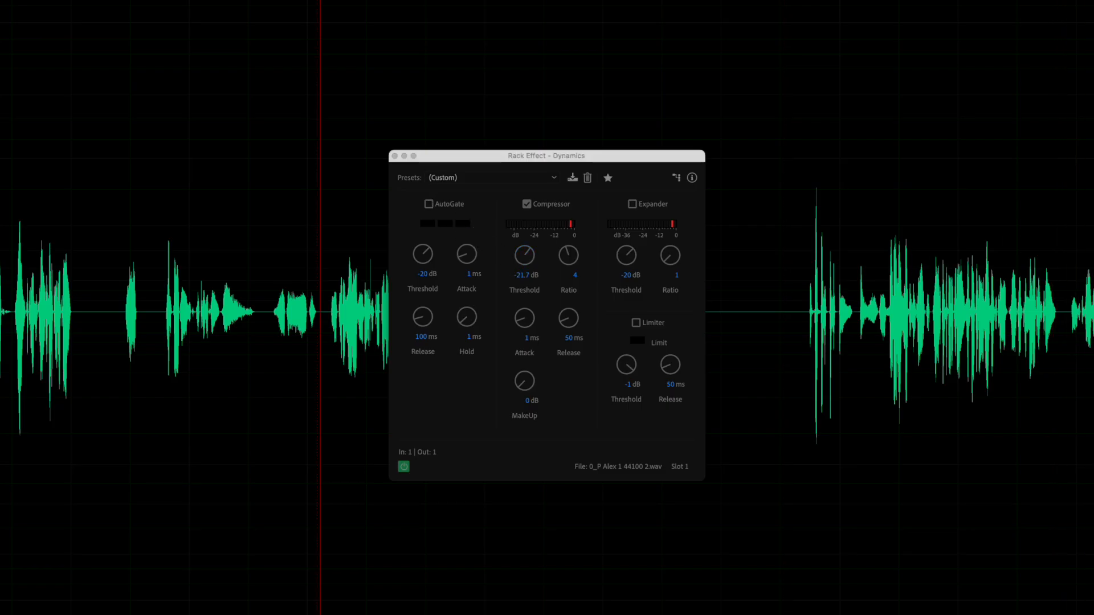
{"action": "left_click", "coordinate": [526, 272]}
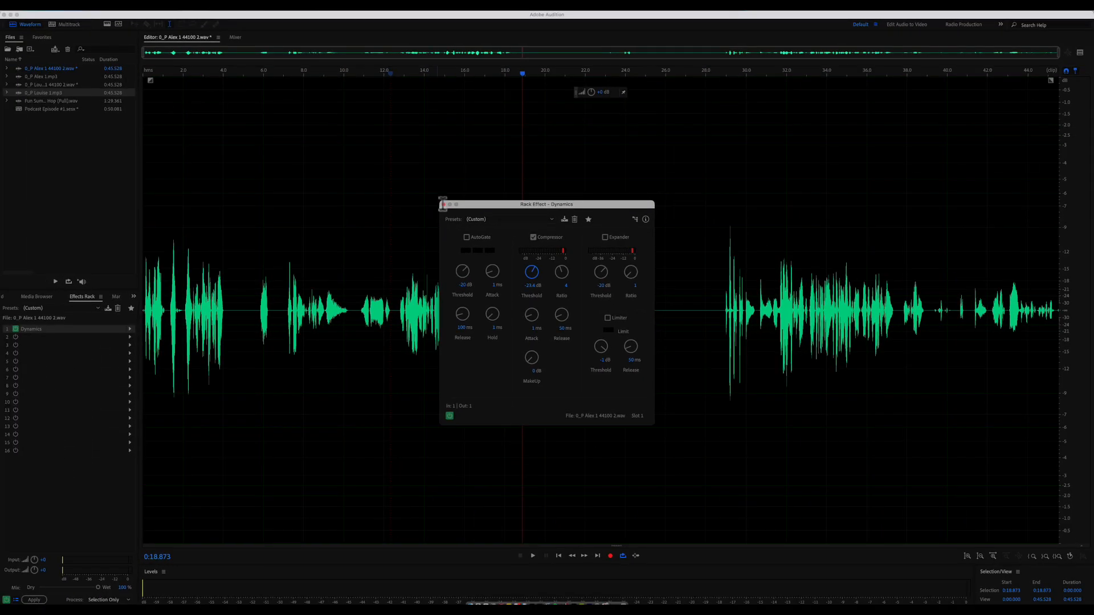
{"action": "left_click", "coordinate": [444, 204]}
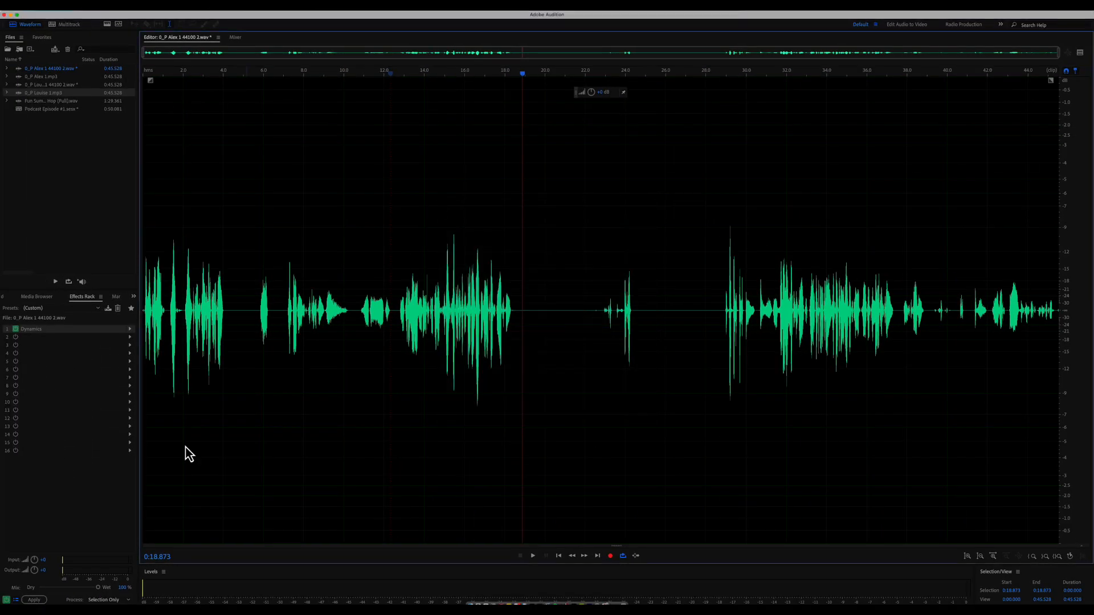
{"action": "left_click", "coordinate": [38, 601]}
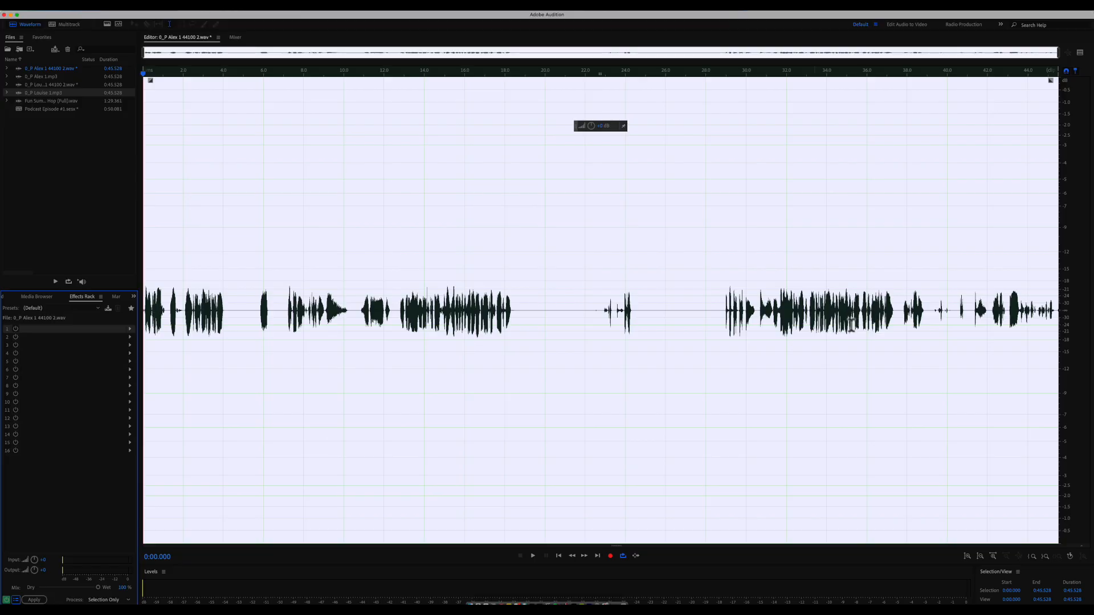
- Add the Parametric Equalizer to the first rack slot and play from 31.2 s
{"action": "left_click", "coordinate": [751, 353]}
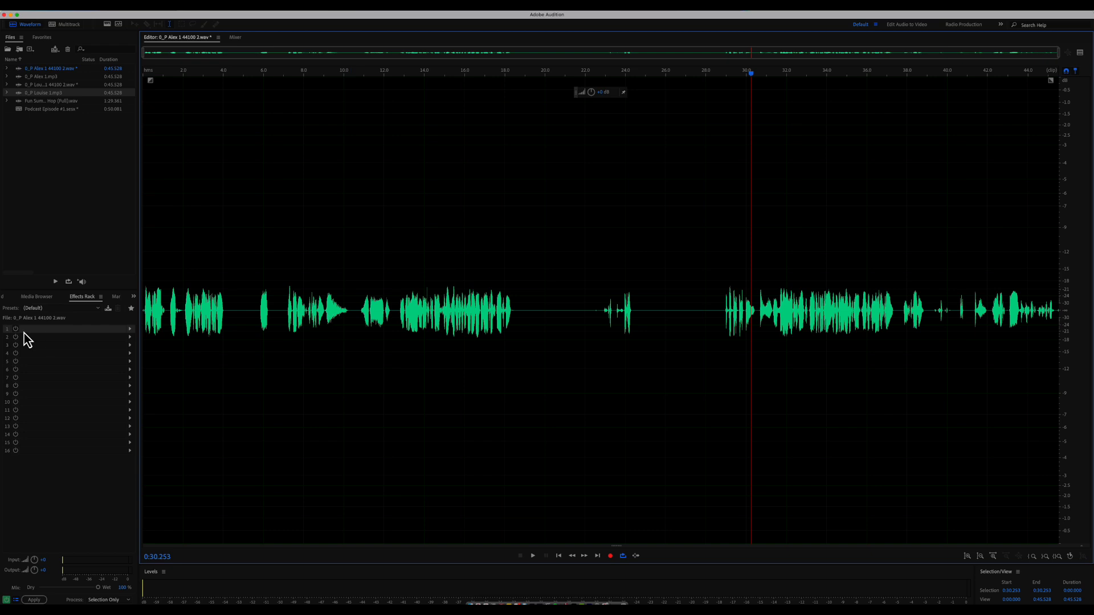
{"action": "left_click", "coordinate": [130, 329]}
{"action": "mouse_move", "coordinate": [183, 362]}
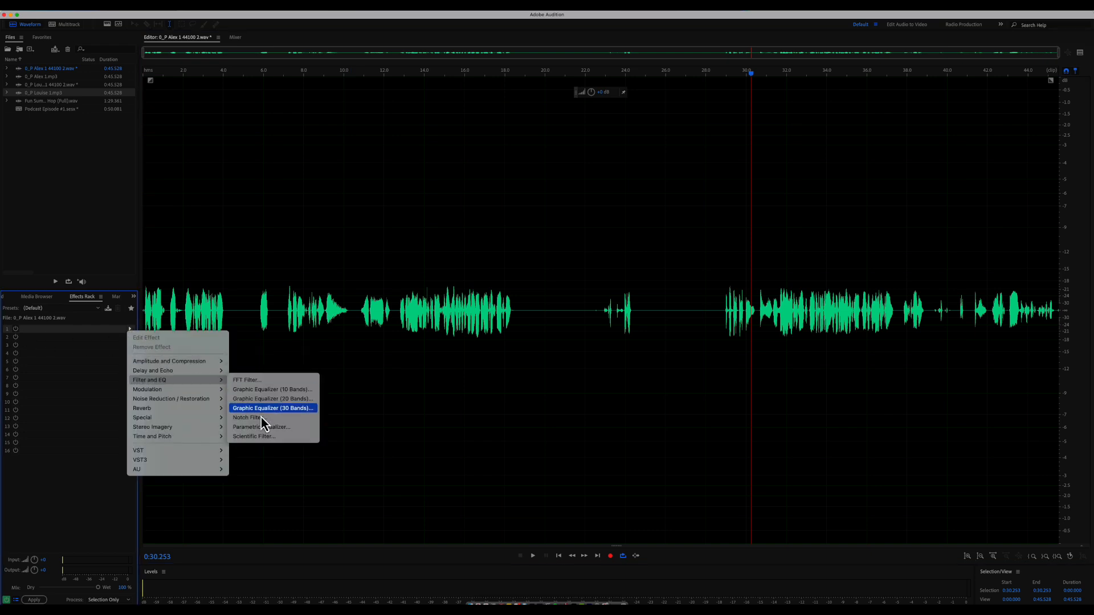
{"action": "left_click", "coordinate": [270, 433]}
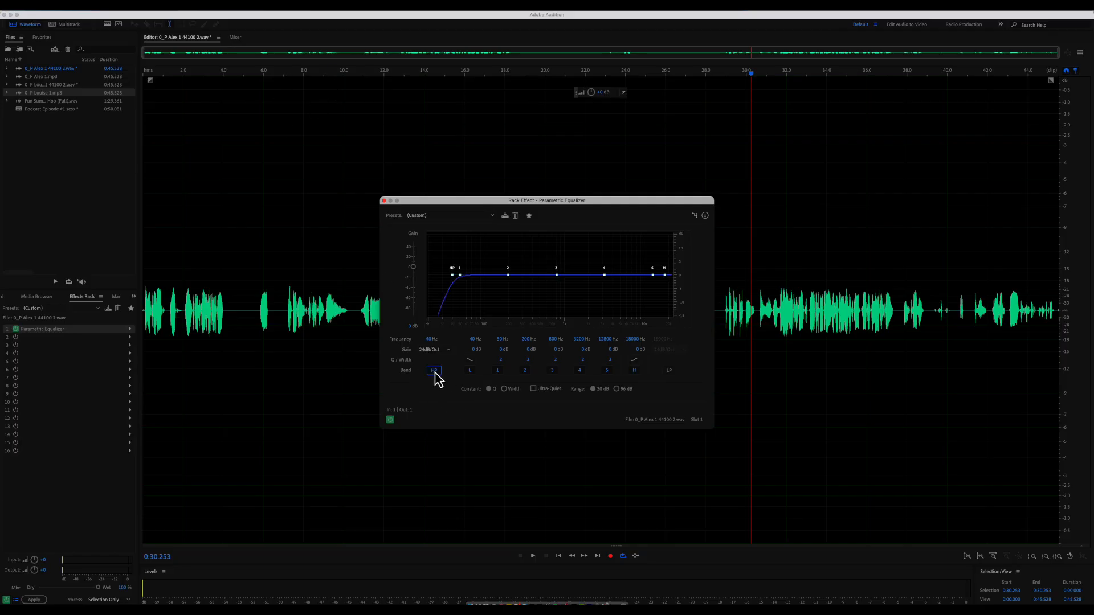
{"action": "left_click", "coordinate": [770, 78]}
{"action": "key", "text": "space"}
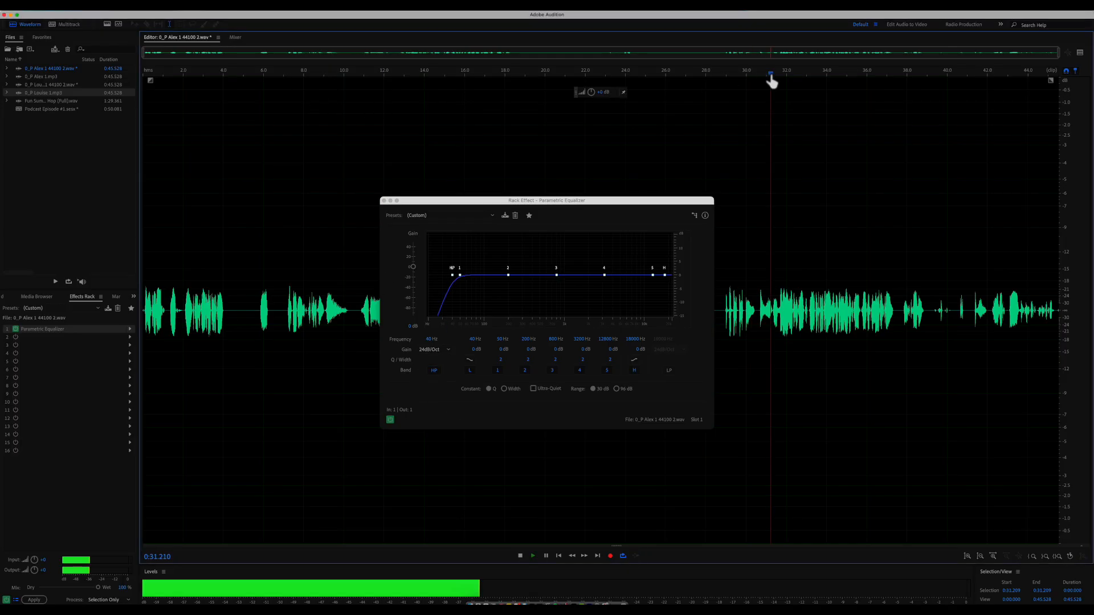
- Raise the high-pass cutoff from 40 Hz to 52 Hz and boost the high shelf
{"action": "left_click_drag", "start_coordinate": [453, 276], "coordinate": [461, 276]}
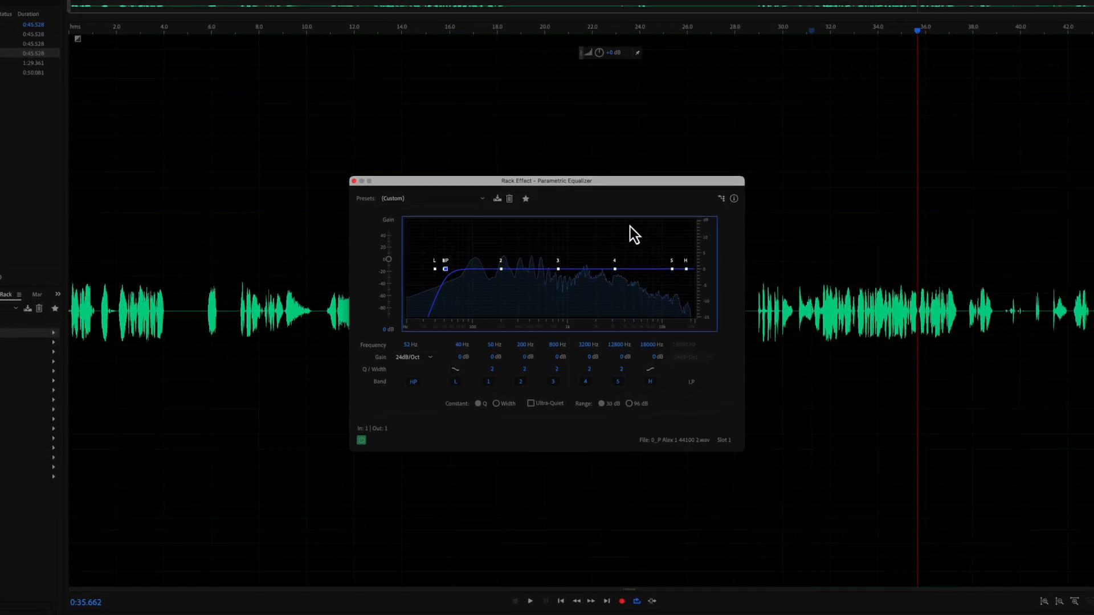
{"action": "left_click_drag", "start_coordinate": [686, 269], "coordinate": [649, 221]}
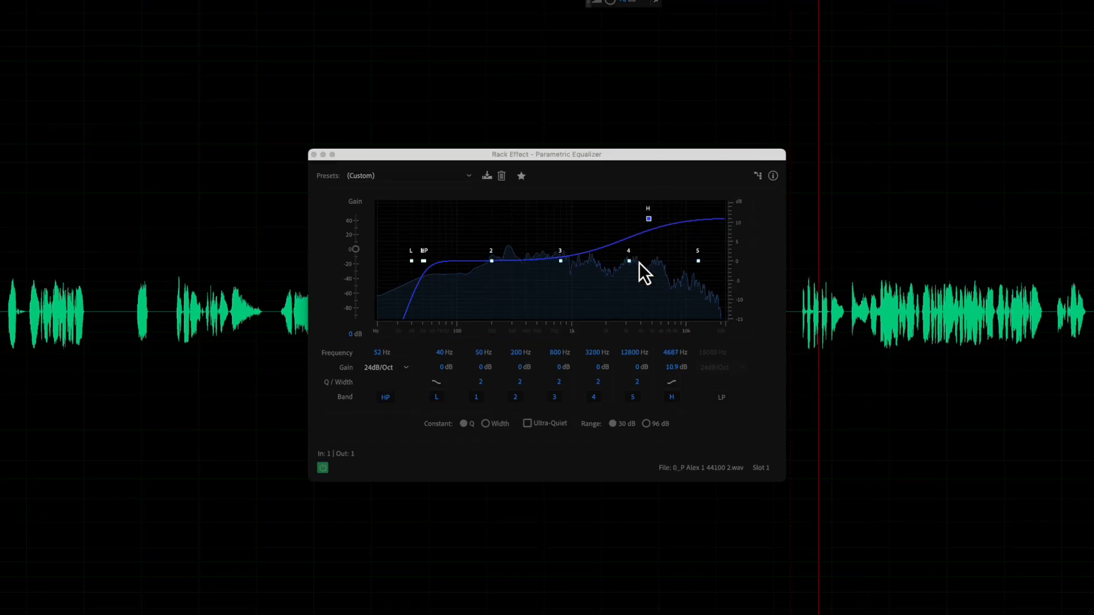
{"action": "left_click_drag", "start_coordinate": [643, 221], "coordinate": [645, 221]}
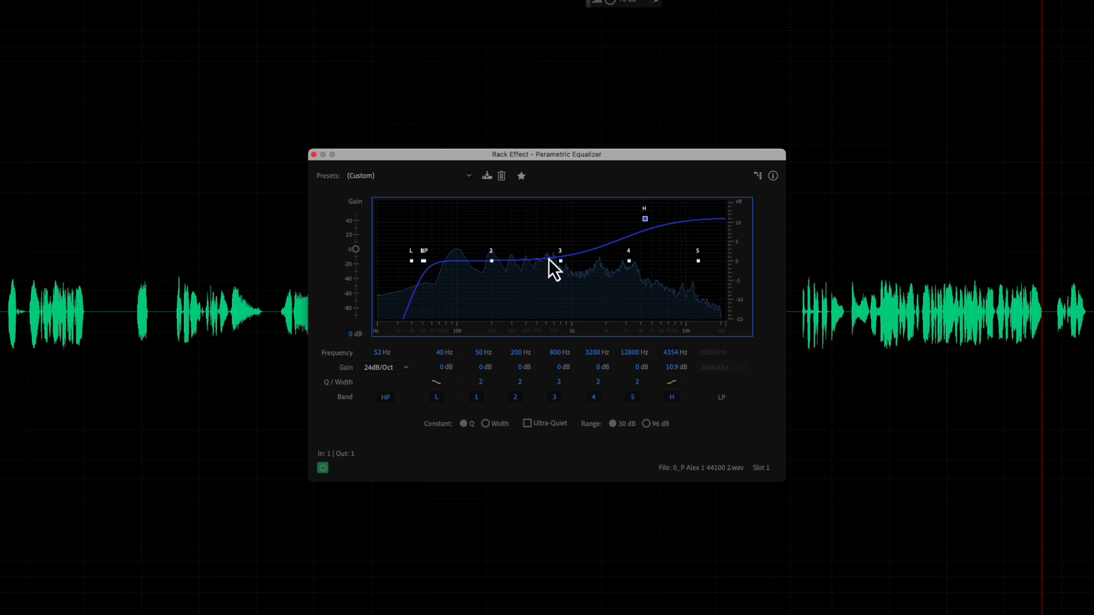
- Tune band 3 to about -5.2 dB at 330 Hz and apply the EQ to the whole recording
{"action": "left_click_drag", "start_coordinate": [561, 261], "coordinate": [513, 216]}
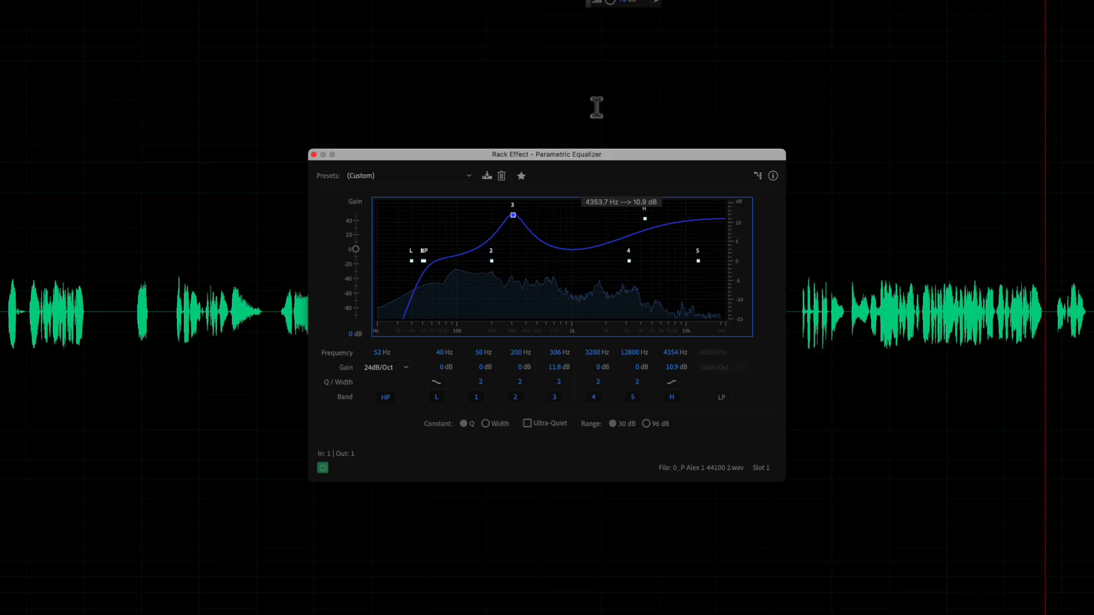
{"action": "left_click_drag", "start_coordinate": [512, 216], "coordinate": [511, 209]}
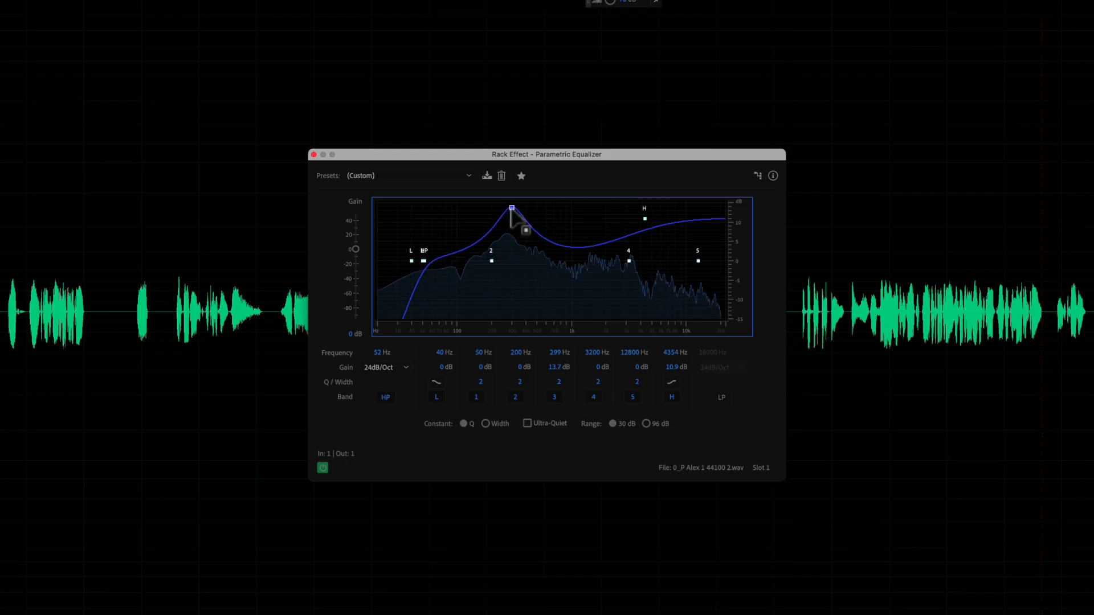
{"action": "left_click_drag", "start_coordinate": [511, 209], "coordinate": [517, 282]}
{"action": "left_click", "coordinate": [802, 311]}
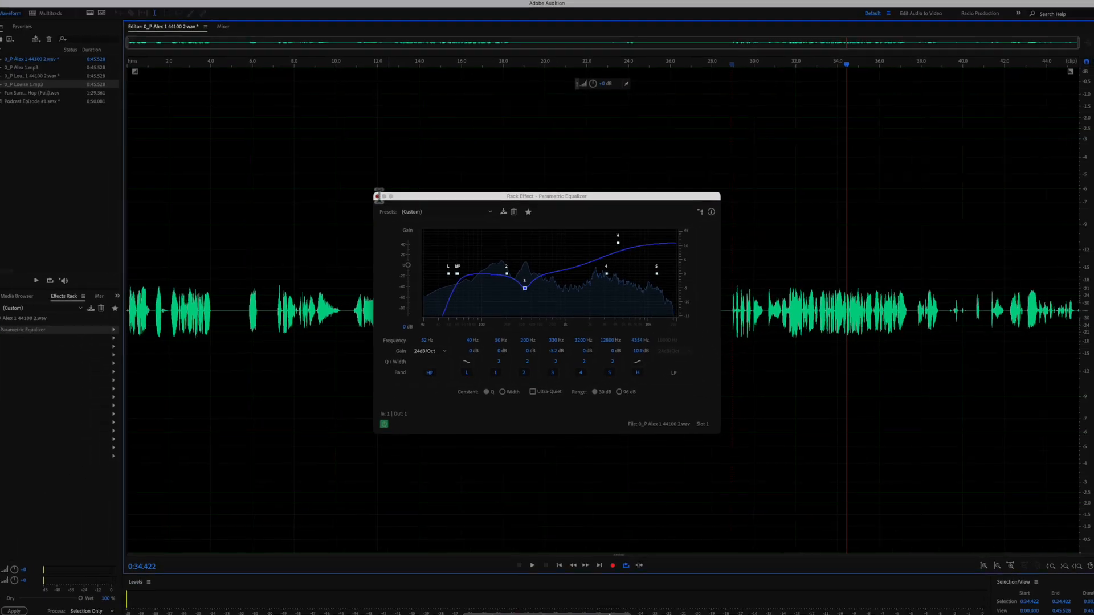
{"action": "left_click", "coordinate": [377, 197]}
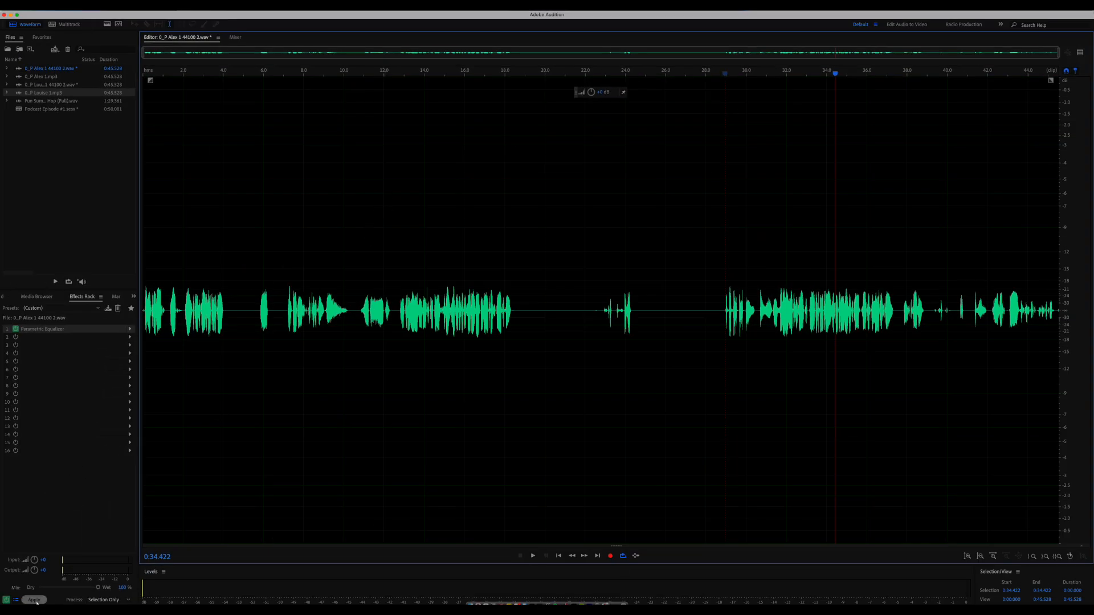
{"action": "left_click", "coordinate": [35, 601]}
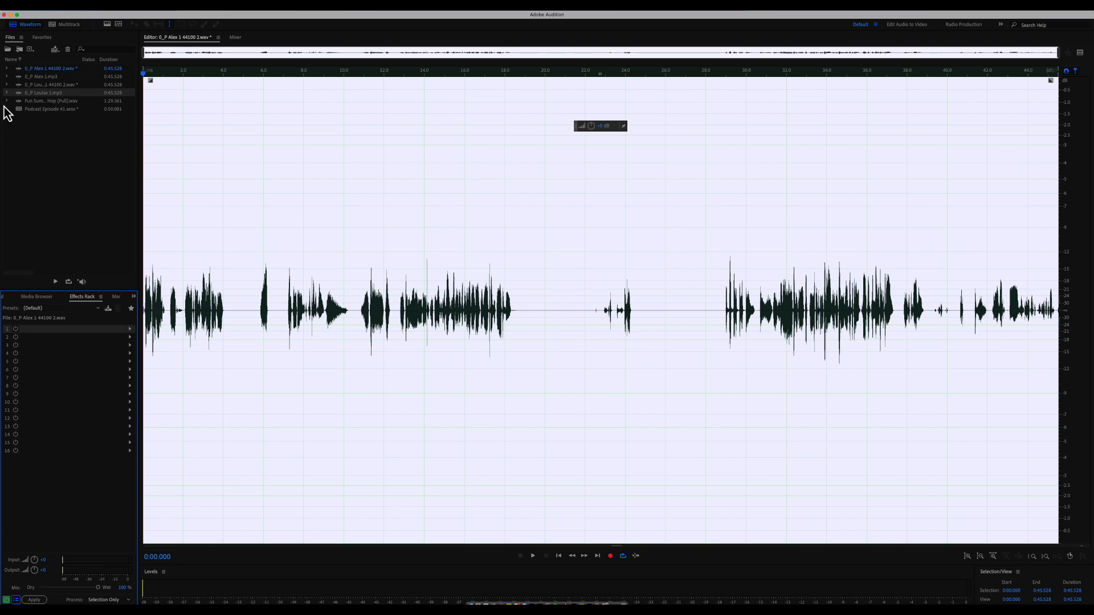
- Apply the Favorites Normalize to -0.1 dB preset to Alex's recording and go back to Multitrack
{"action": "left_click", "coordinate": [573, 204]}
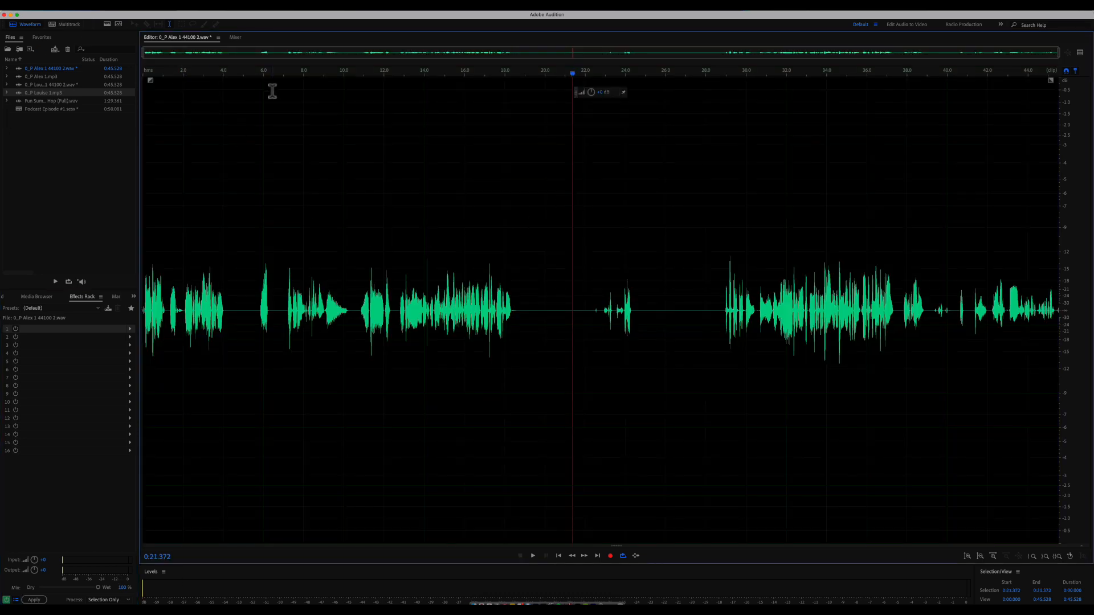
{"action": "left_click", "coordinate": [197, 7]}
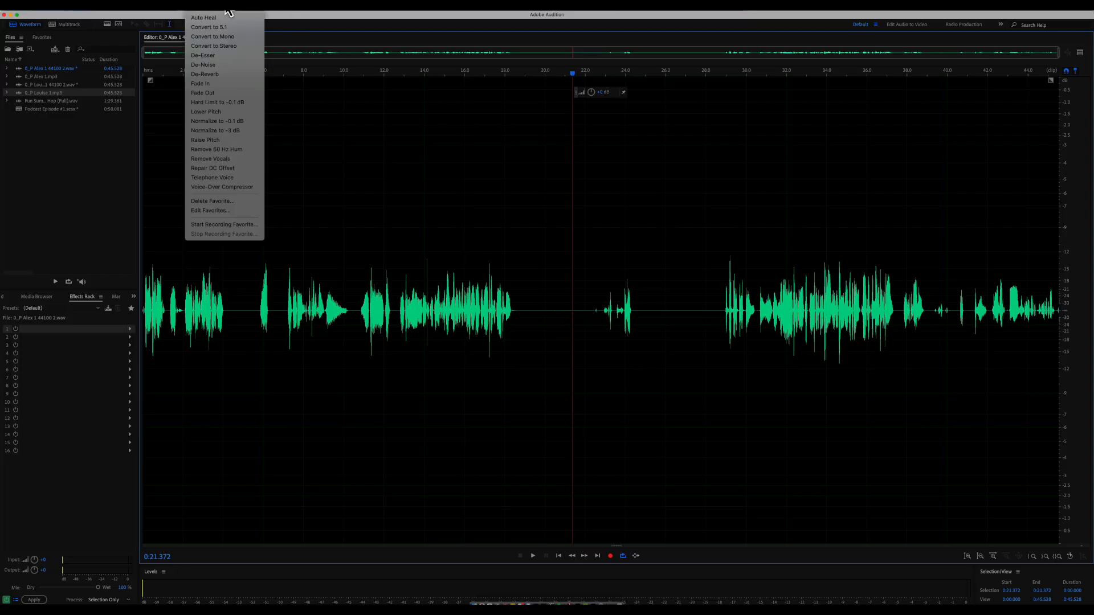
{"action": "left_click", "coordinate": [527, 22]}
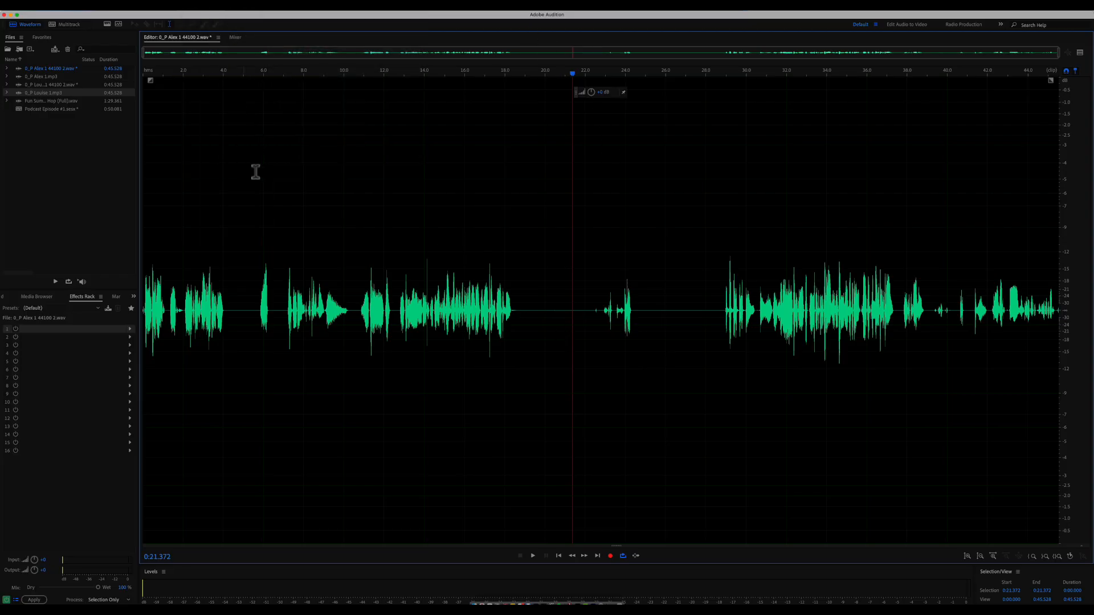
{"action": "left_click", "coordinate": [202, 8]}
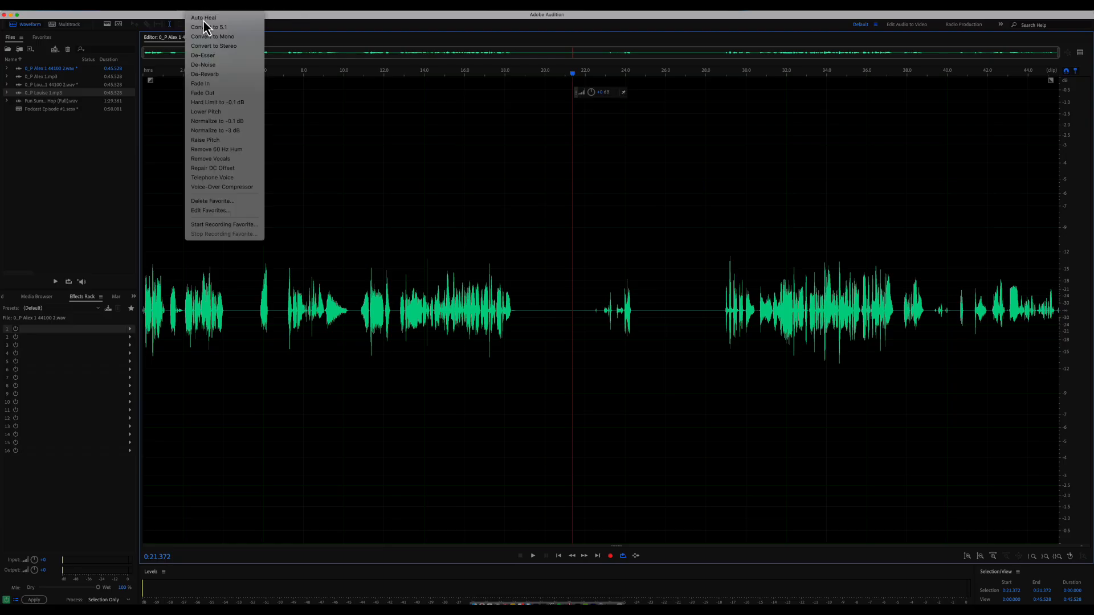
{"action": "left_click", "coordinate": [237, 123]}
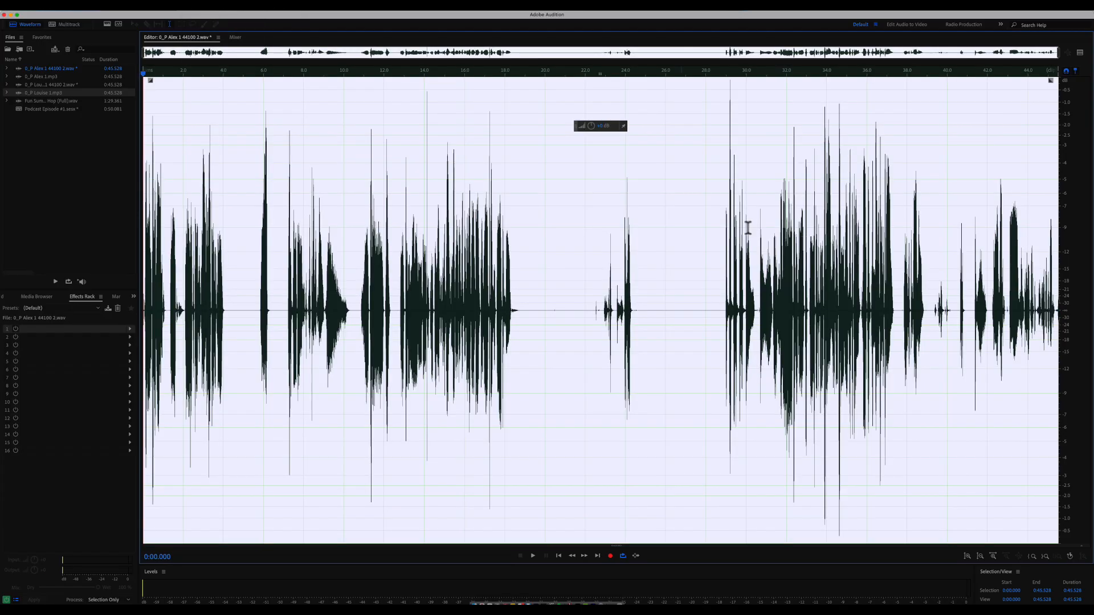
{"action": "left_click", "coordinate": [666, 246]}
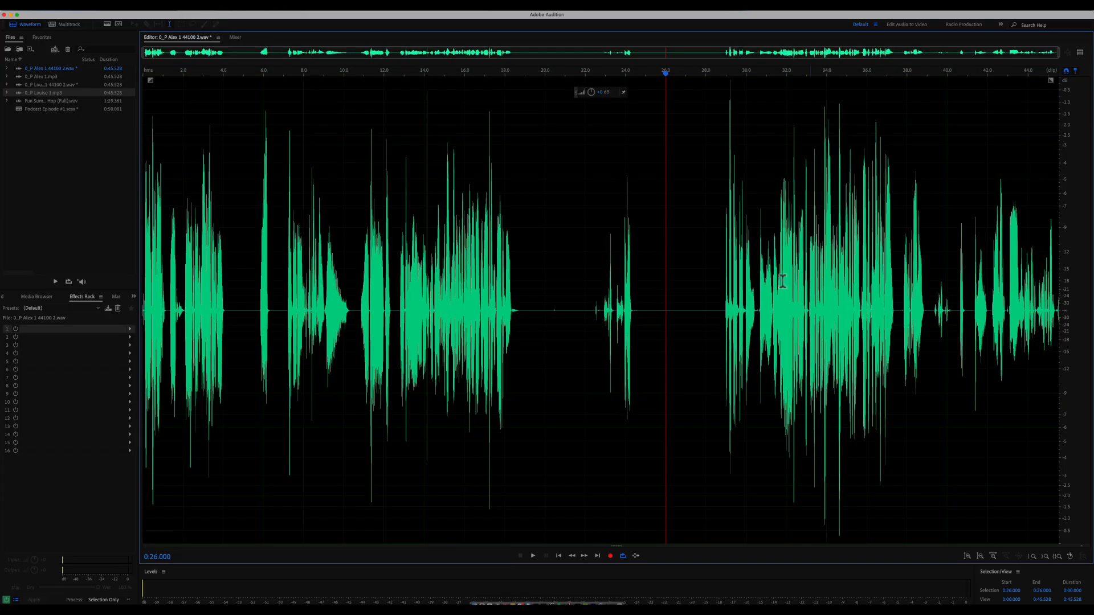
{"action": "left_click", "coordinate": [67, 24]}
- Normalize the Louise clip with a Favorites preset and return to the multitrack session
{"action": "double_click", "coordinate": [452, 147]}
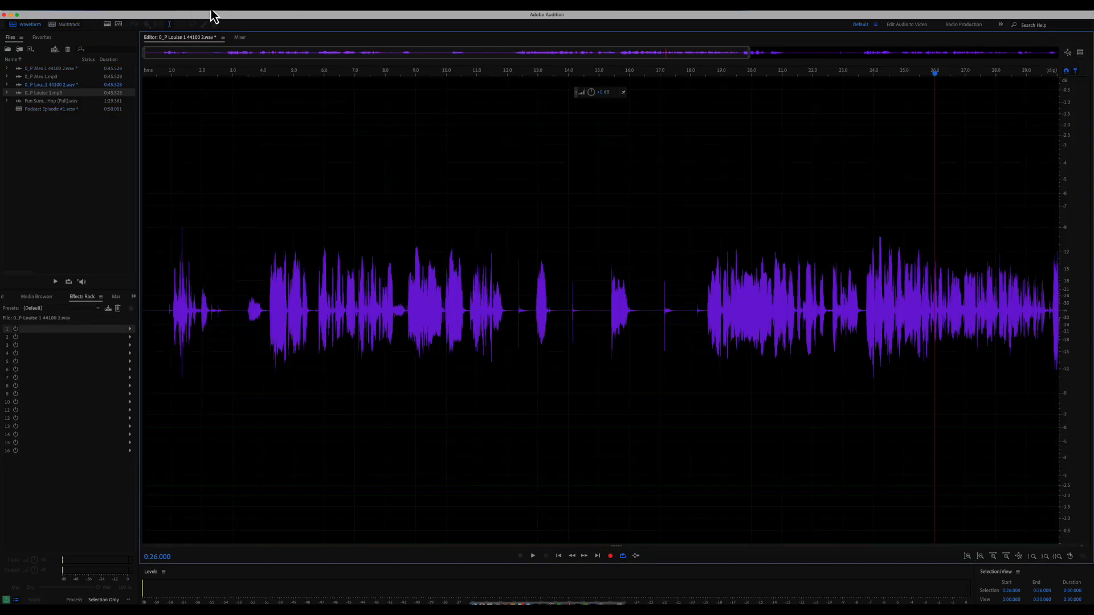
{"action": "left_click", "coordinate": [211, 12]}
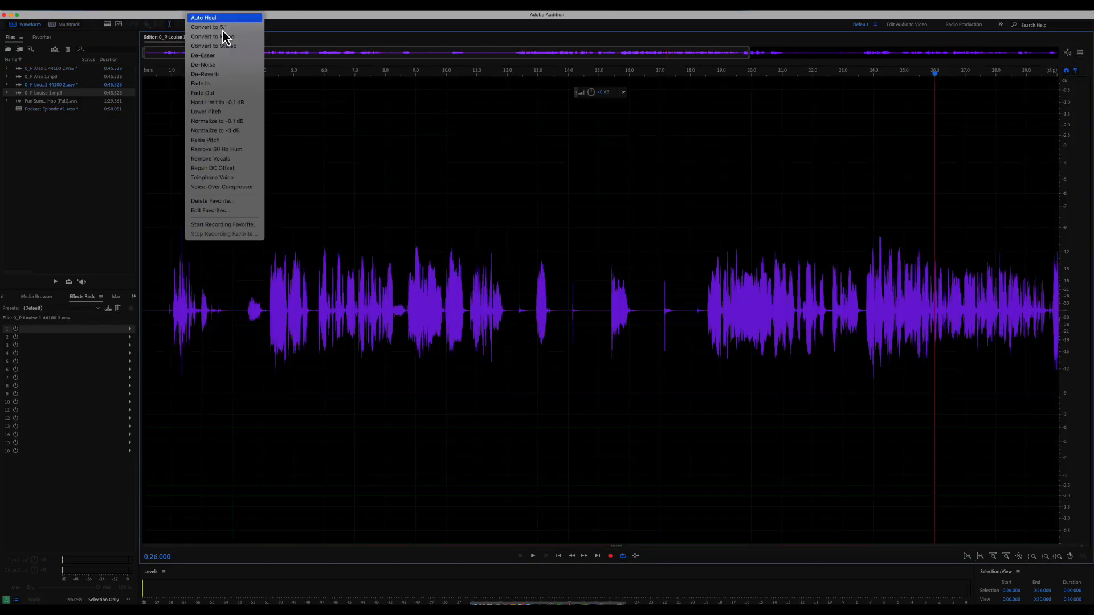
{"action": "left_click", "coordinate": [245, 121]}
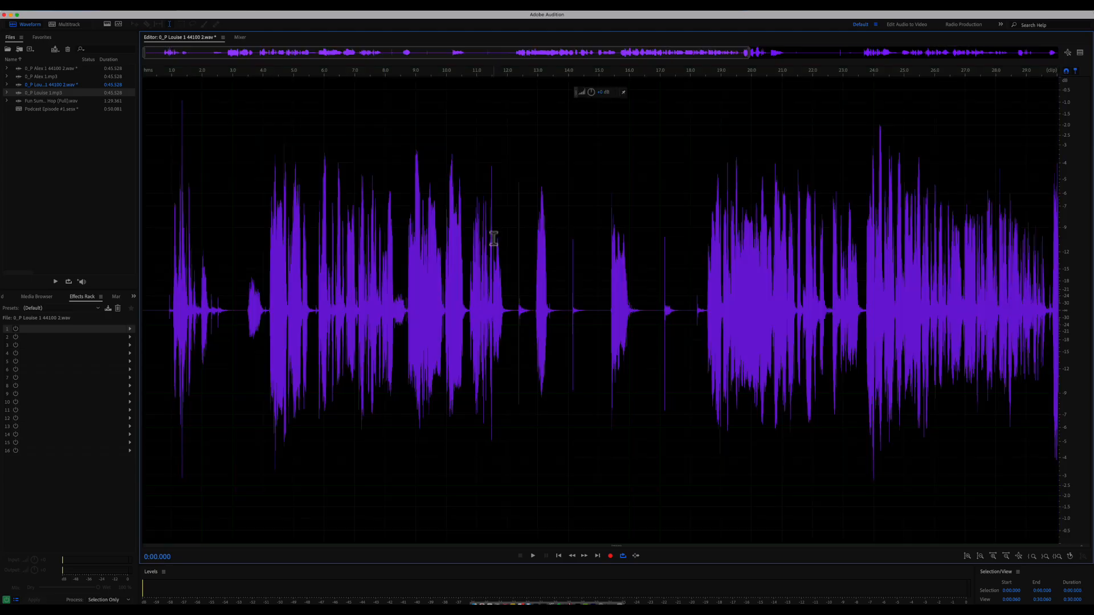
{"action": "key", "text": "0"}
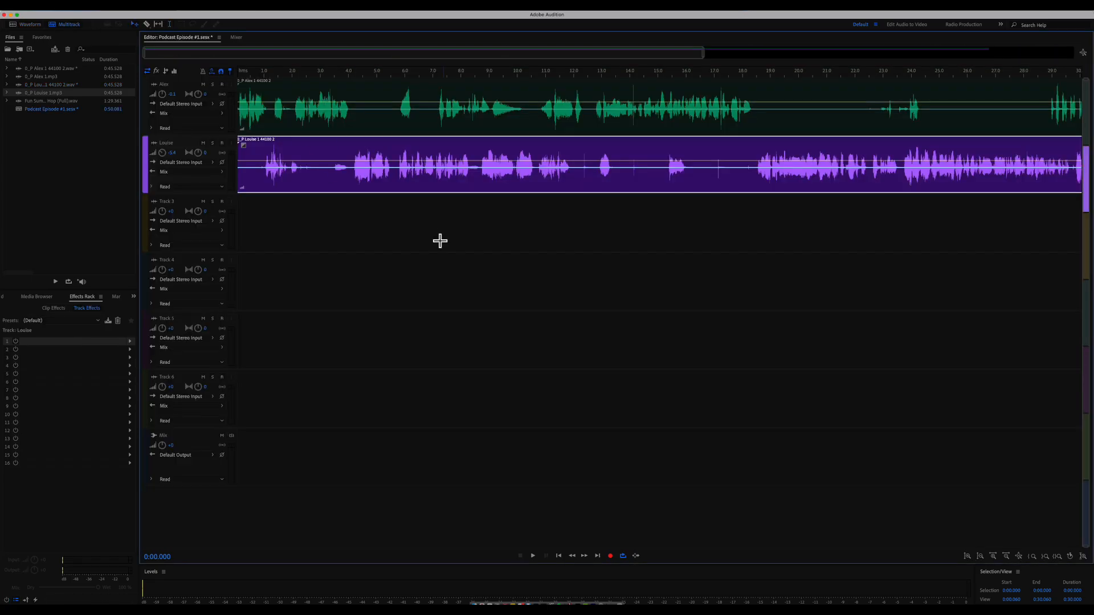
- Play back the session from the start and again from about 3 seconds
{"action": "key", "text": "space"}
{"action": "key", "text": "space"}
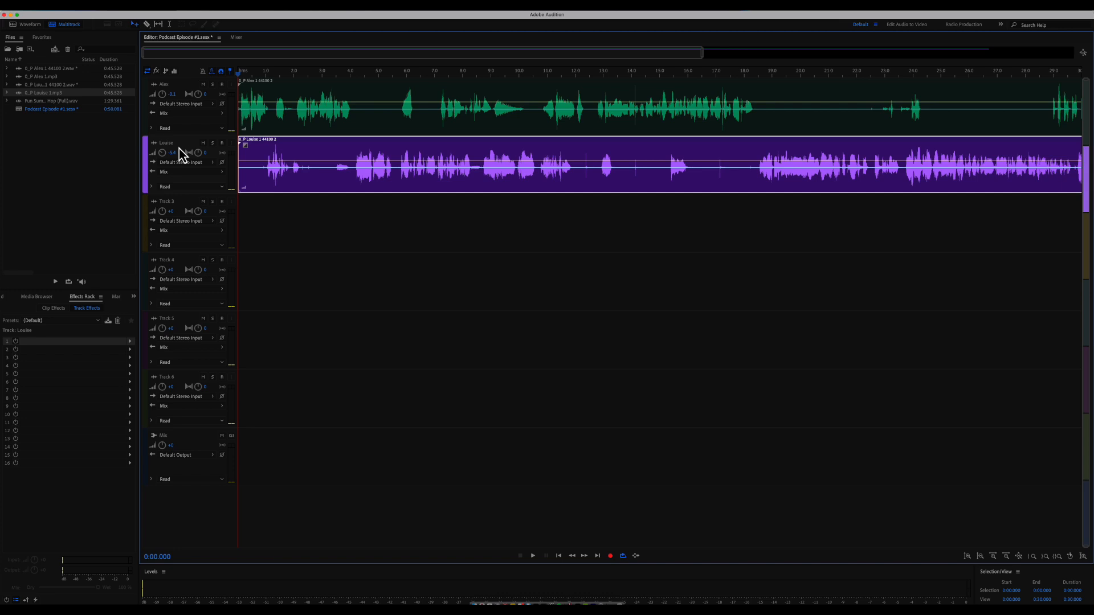
{"action": "key", "text": "space"}
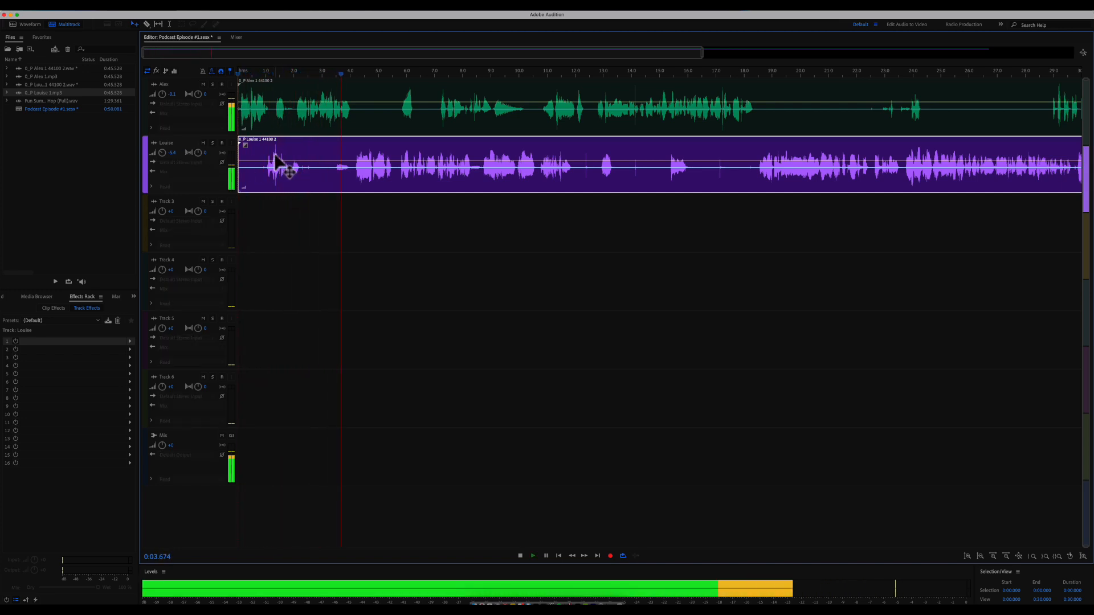
{"action": "key", "text": "space"}
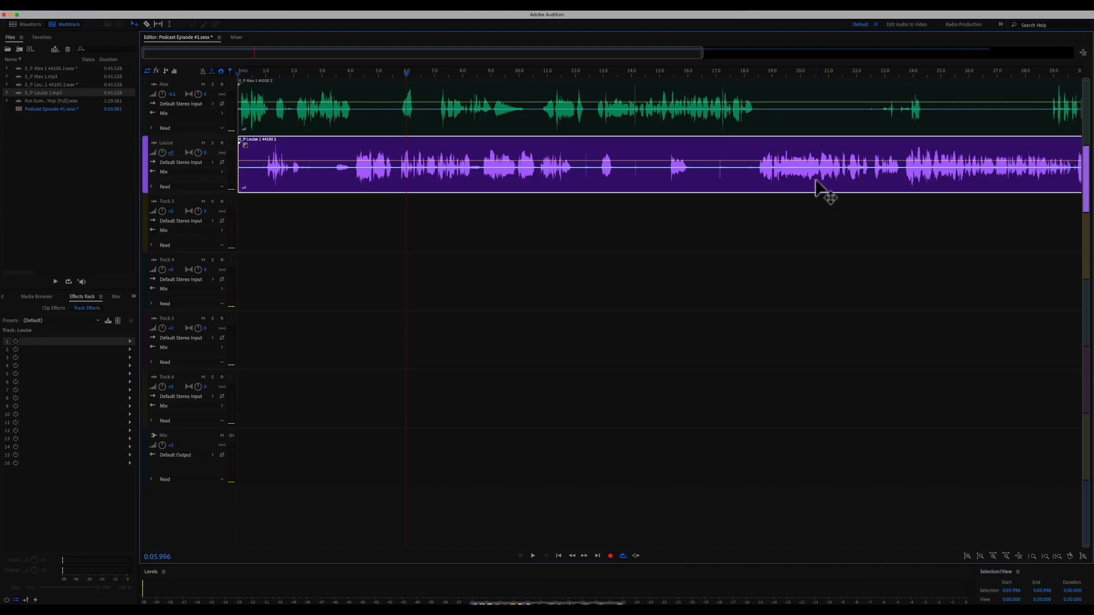
{"action": "left_click", "coordinate": [331, 80]}
{"action": "key", "text": "space"}
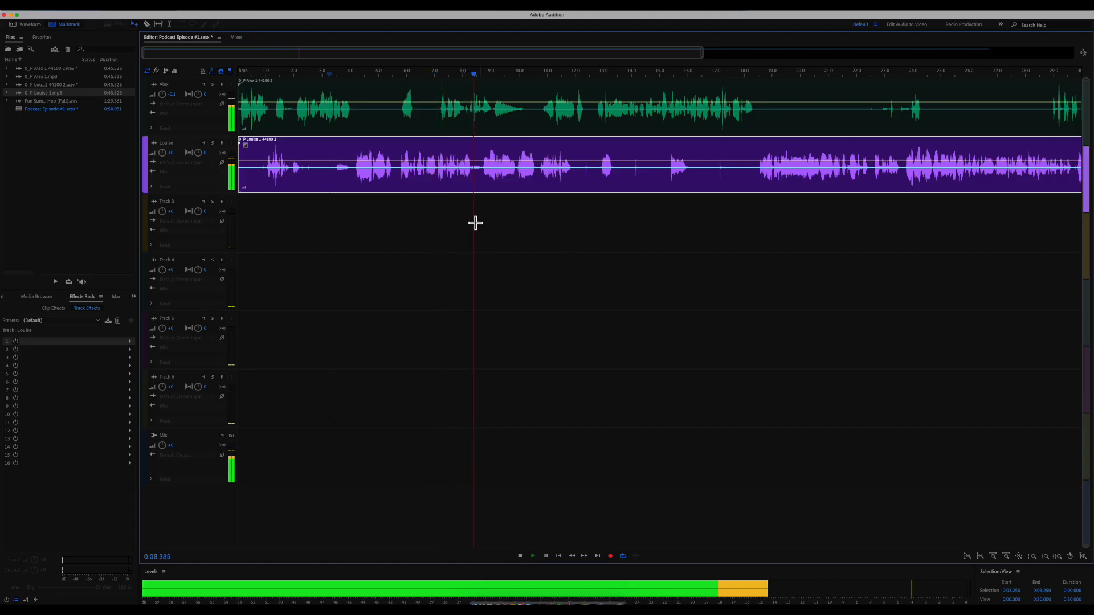
{"action": "key", "text": "space"}
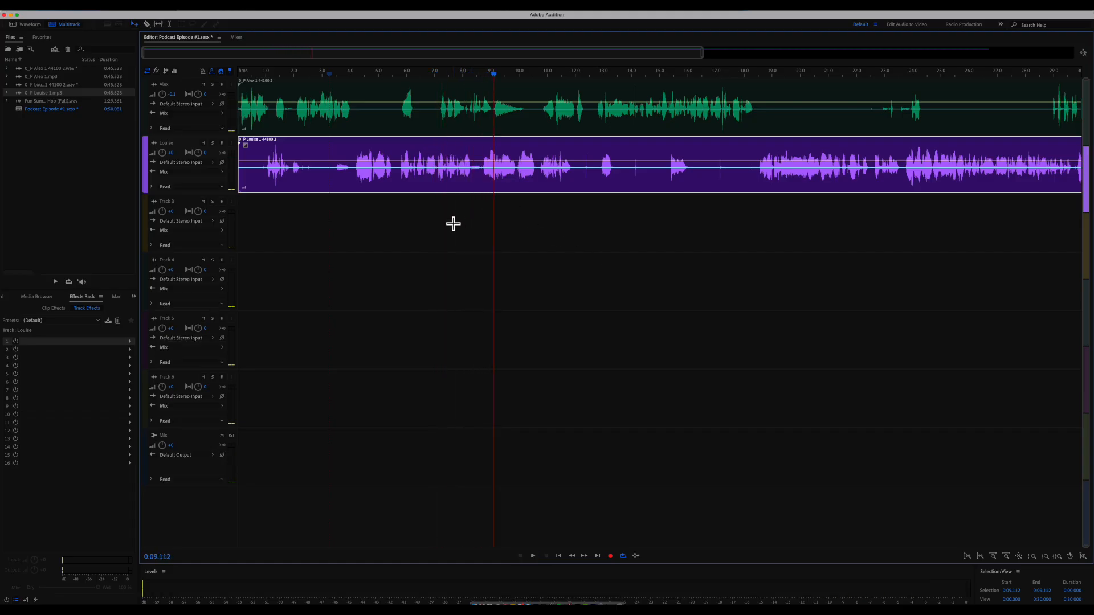
- Zoom the timeline out to show the whole session and replay it from the start
{"action": "left_click", "coordinate": [442, 223]}
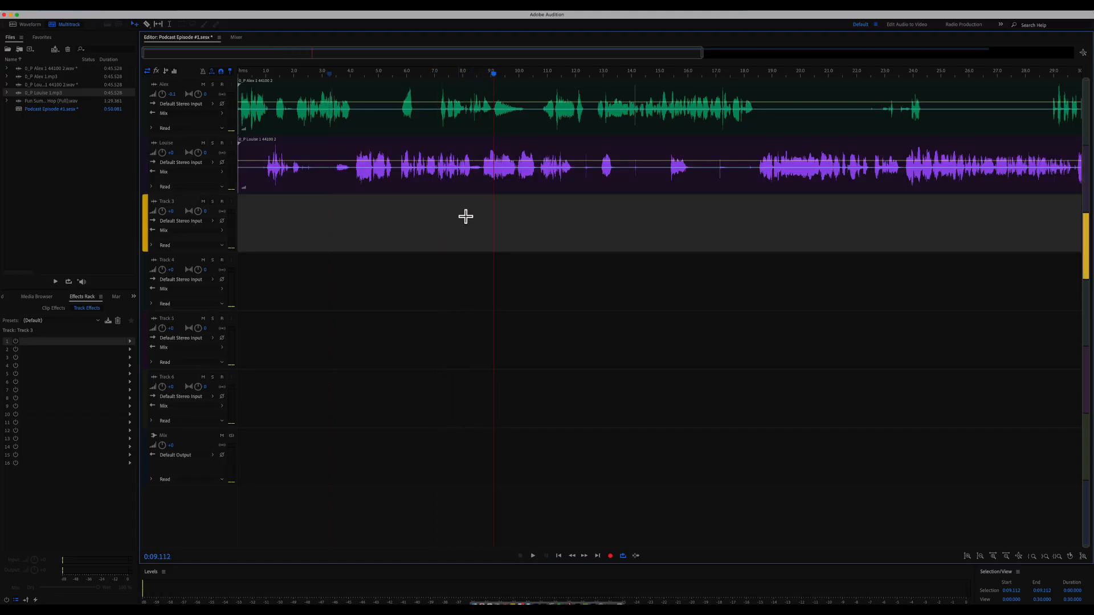
{"action": "left_click_drag", "start_coordinate": [704, 53], "coordinate": [1082, 73]}
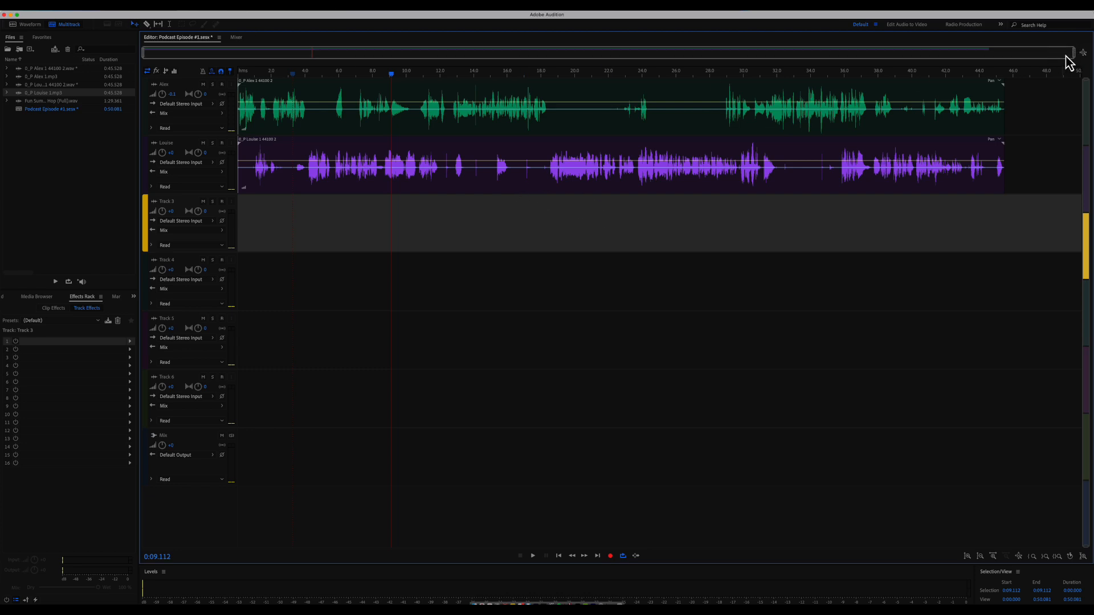
{"action": "left_click_drag", "start_coordinate": [1074, 56], "coordinate": [1035, 64]}
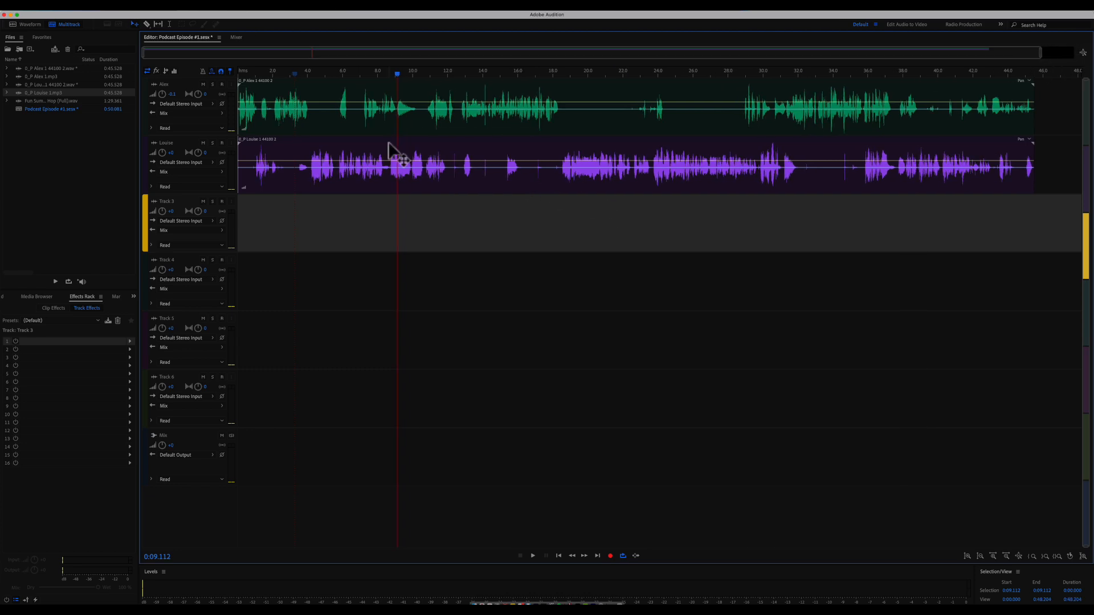
{"action": "key", "text": "Home"}
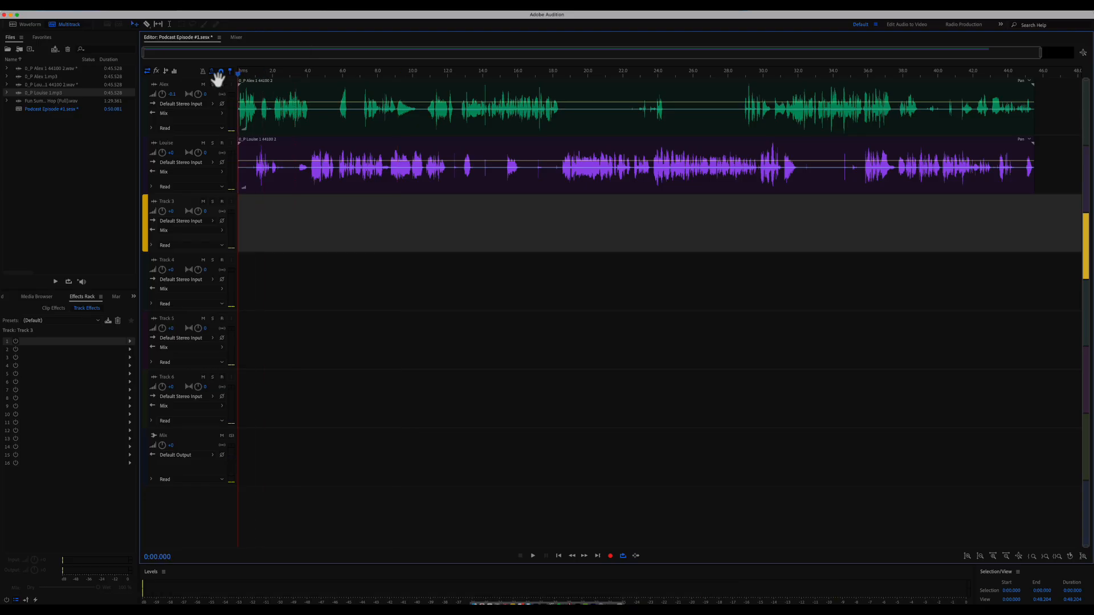
{"action": "key", "text": "space"}
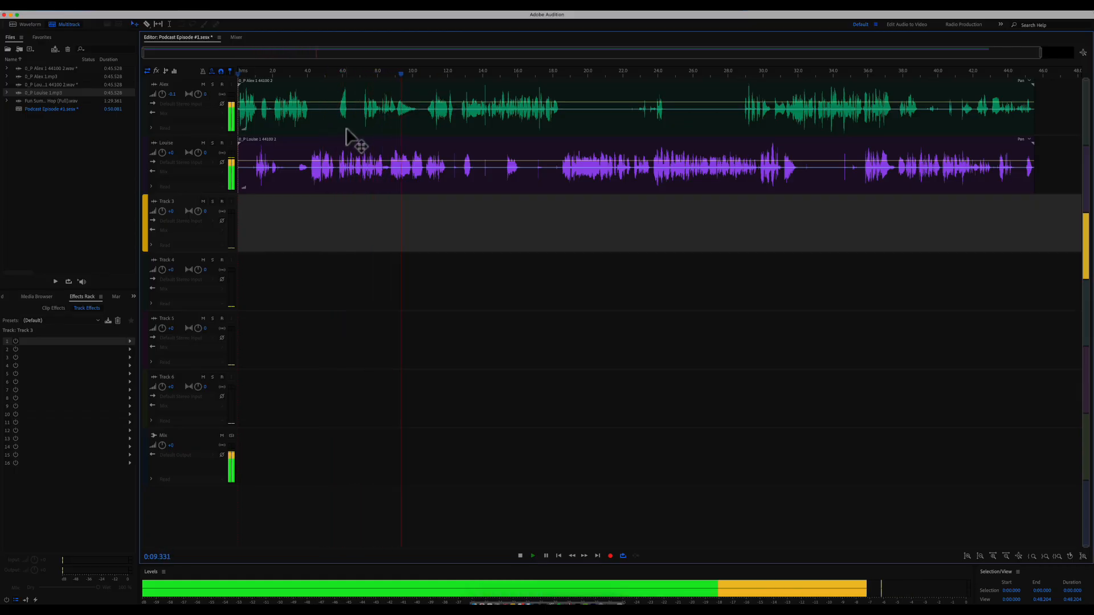
{"action": "key", "text": "space"}
{"action": "scroll", "coordinate": [398, 110], "scroll_direction": "up", "scroll_amount": 5}
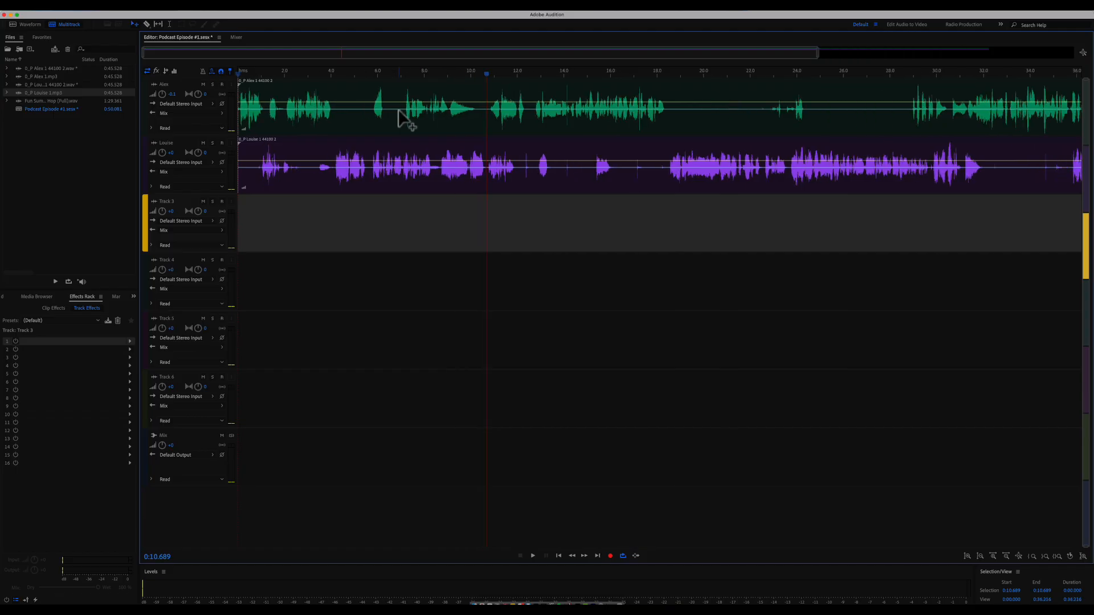
{"action": "scroll", "coordinate": [398, 110], "scroll_direction": "up", "scroll_amount": 2}
{"action": "scroll", "coordinate": [494, 175], "scroll_direction": "right", "scroll_amount": 1}
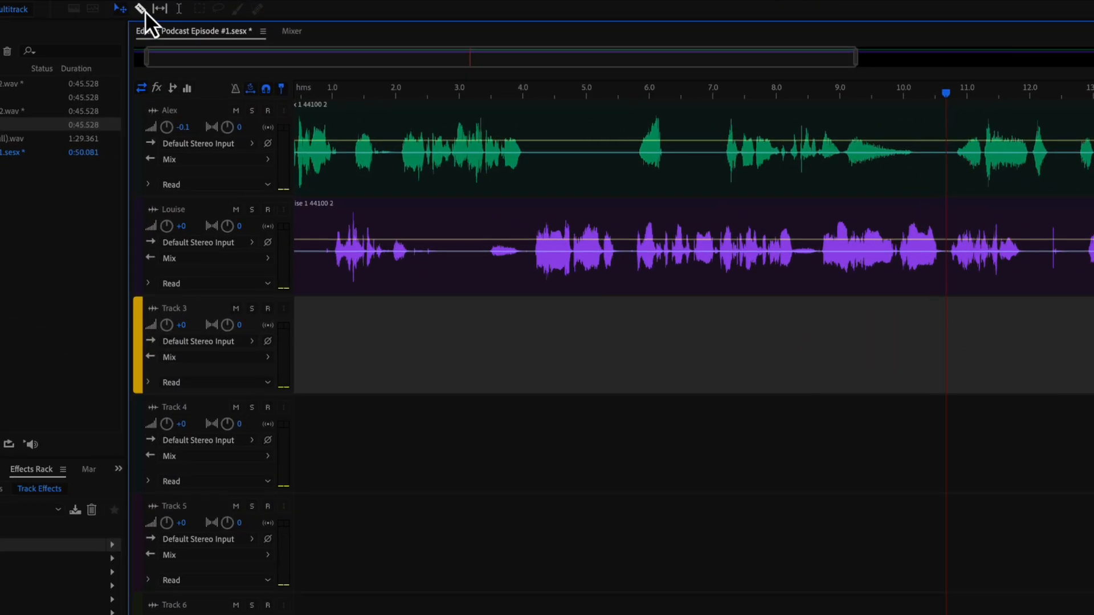
- Razor out the silent Alex piece between about 7.2 and 10.3 seconds and play across the gap
{"action": "left_click", "coordinate": [141, 9]}
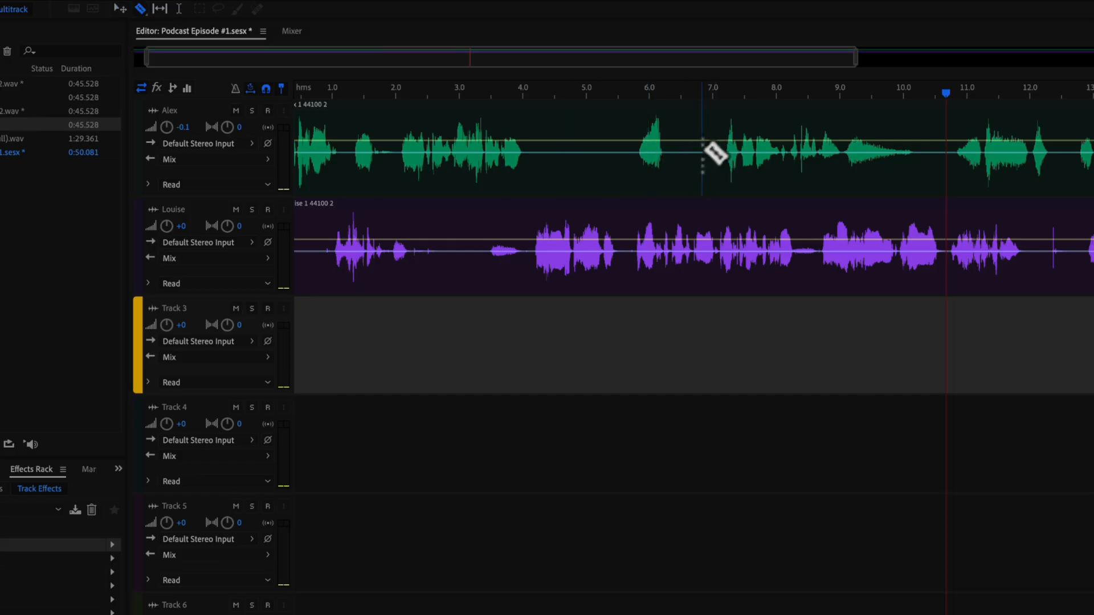
{"action": "left_click", "coordinate": [722, 130]}
{"action": "left_click", "coordinate": [923, 134]}
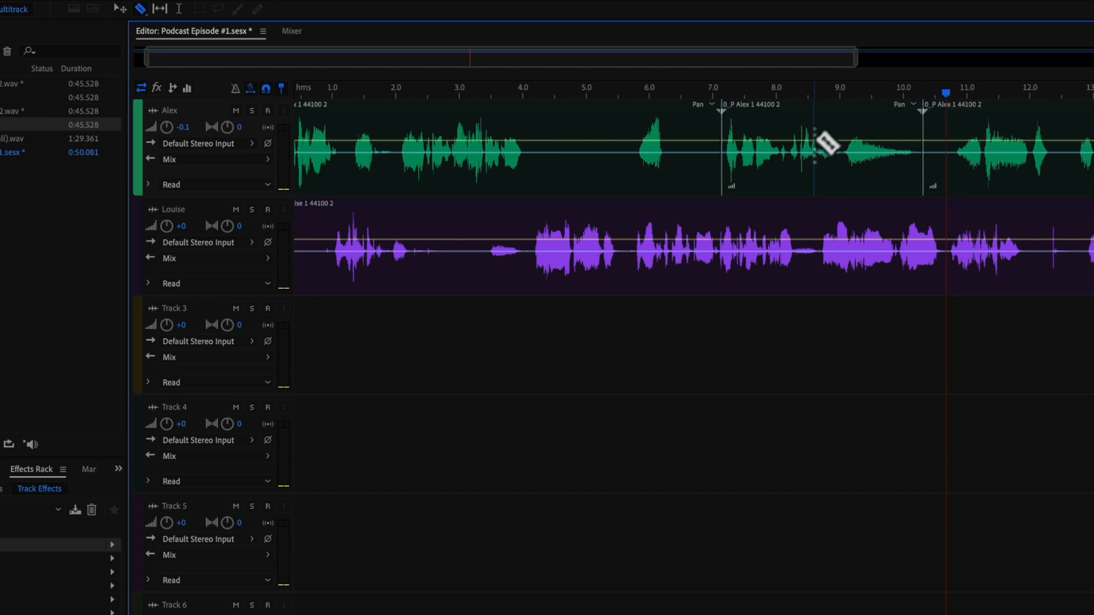
{"action": "key", "text": "v"}
{"action": "mouse_move", "coordinate": [859, 115]}
{"action": "left_mouse_down"}
{"action": "mouse_move", "coordinate": [901, 121]}
{"action": "mouse_move", "coordinate": [855, 124]}
{"action": "mouse_move", "coordinate": [950, 127]}
{"action": "mouse_move", "coordinate": [857, 126]}
{"action": "left_mouse_up"}
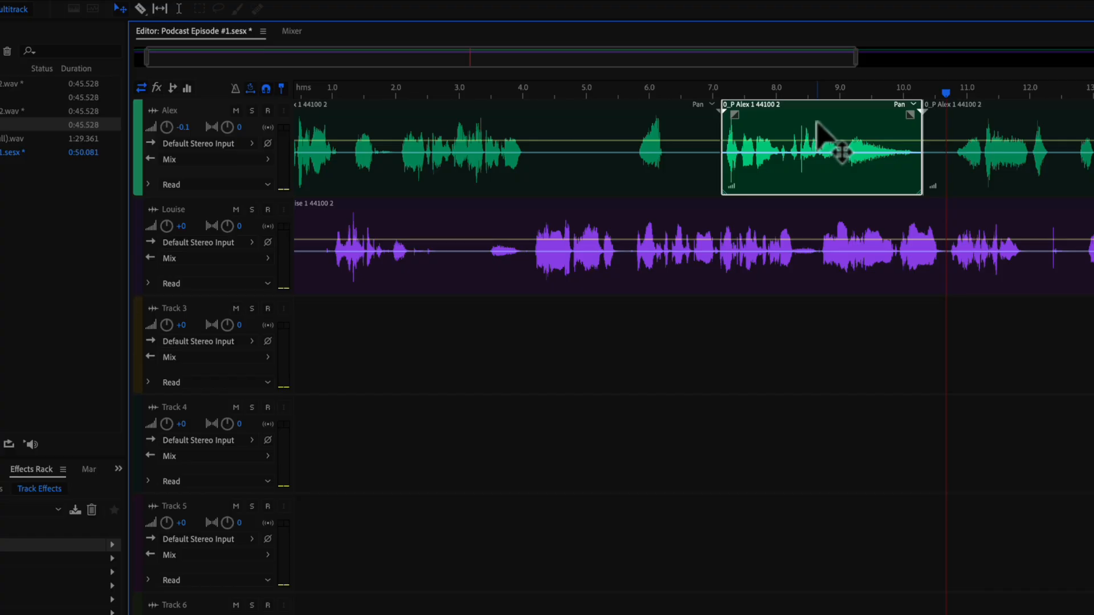
{"action": "key", "text": "Delete"}
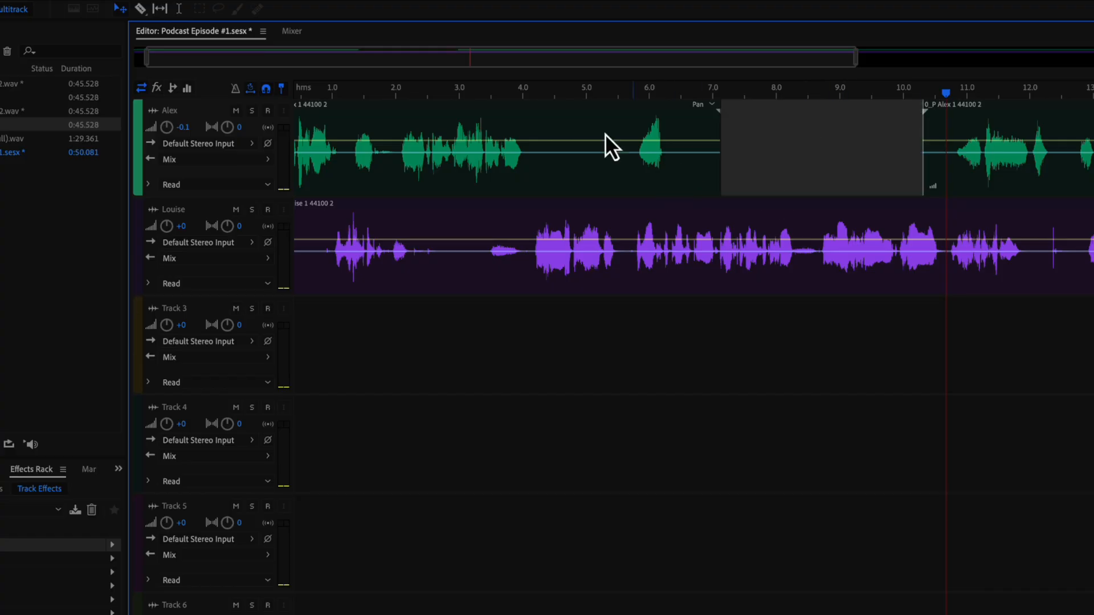
{"action": "left_click_drag", "start_coordinate": [539, 94], "coordinate": [508, 105]}
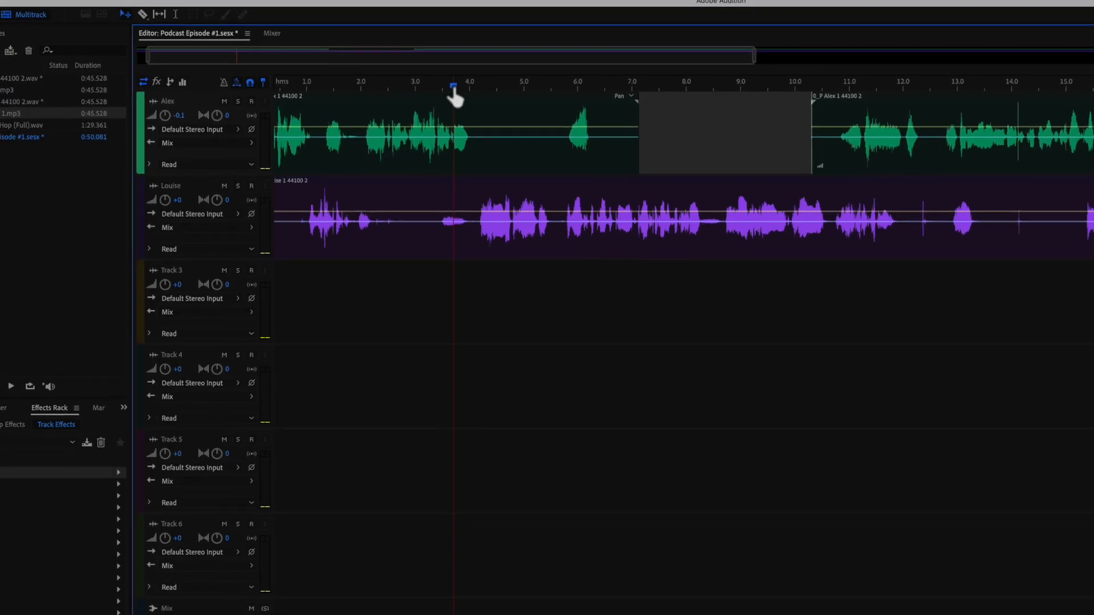
{"action": "key", "text": "space"}
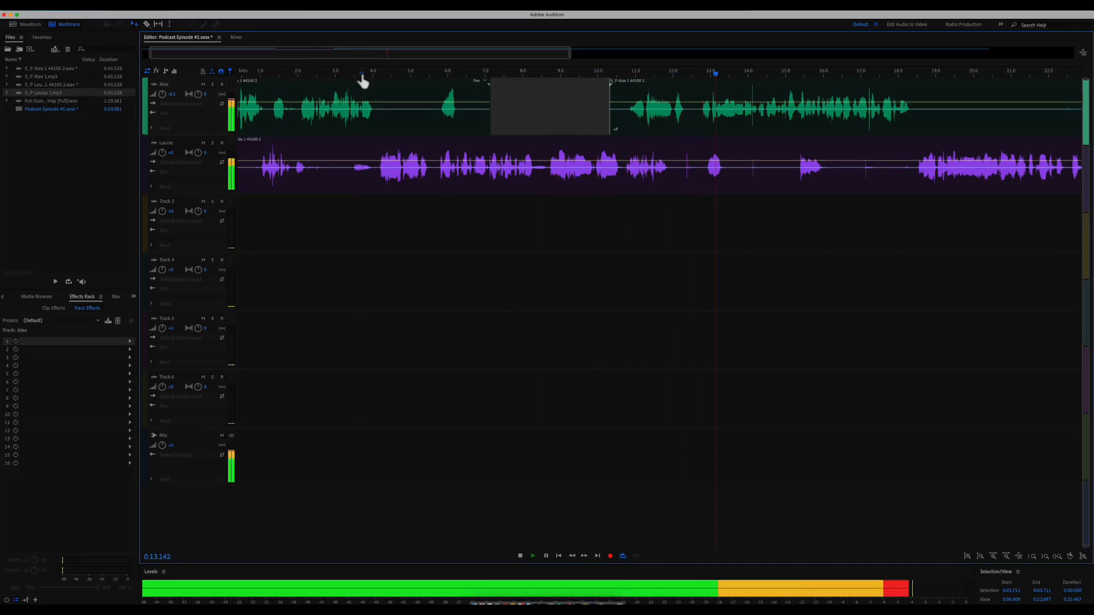
{"action": "key", "text": "space"}
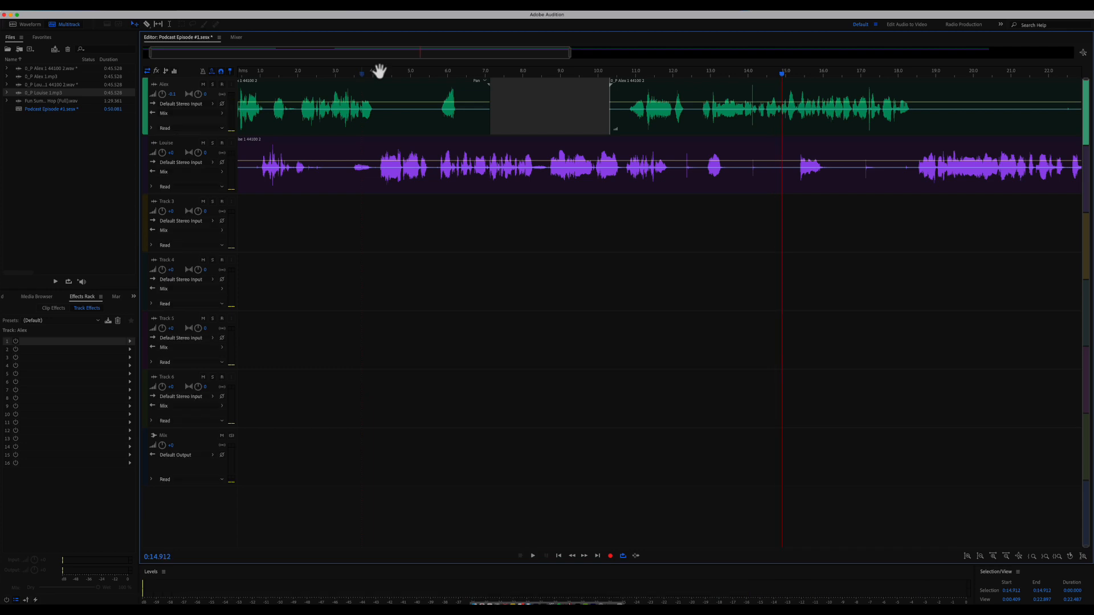
- Split out and delete the short silent Louise piece near 13 seconds, then play to check
{"action": "key", "text": "r"}
{"action": "left_click", "coordinate": [701, 153]}
{"action": "left_click", "coordinate": [732, 153]}
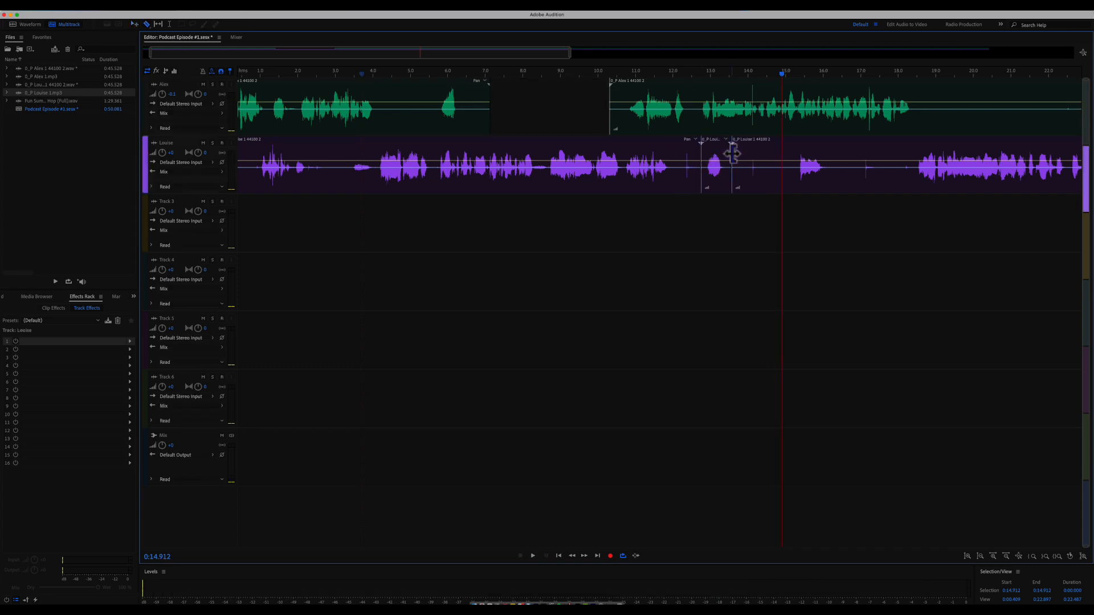
{"action": "left_click", "coordinate": [726, 155]}
{"action": "key", "text": "Delete"}
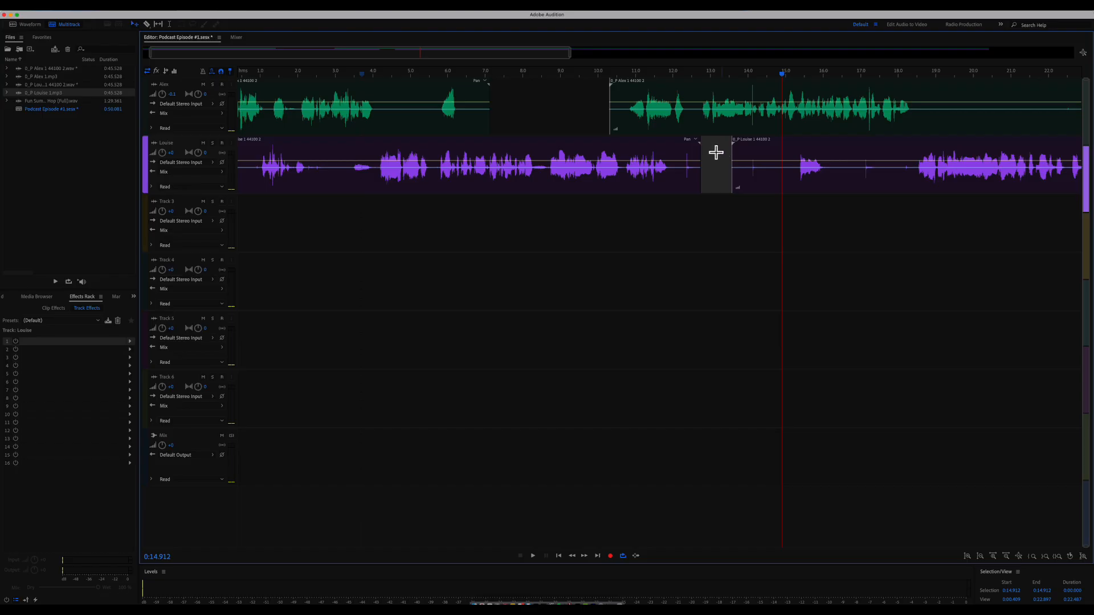
{"action": "left_click", "coordinate": [668, 73]}
{"action": "key", "text": "space"}
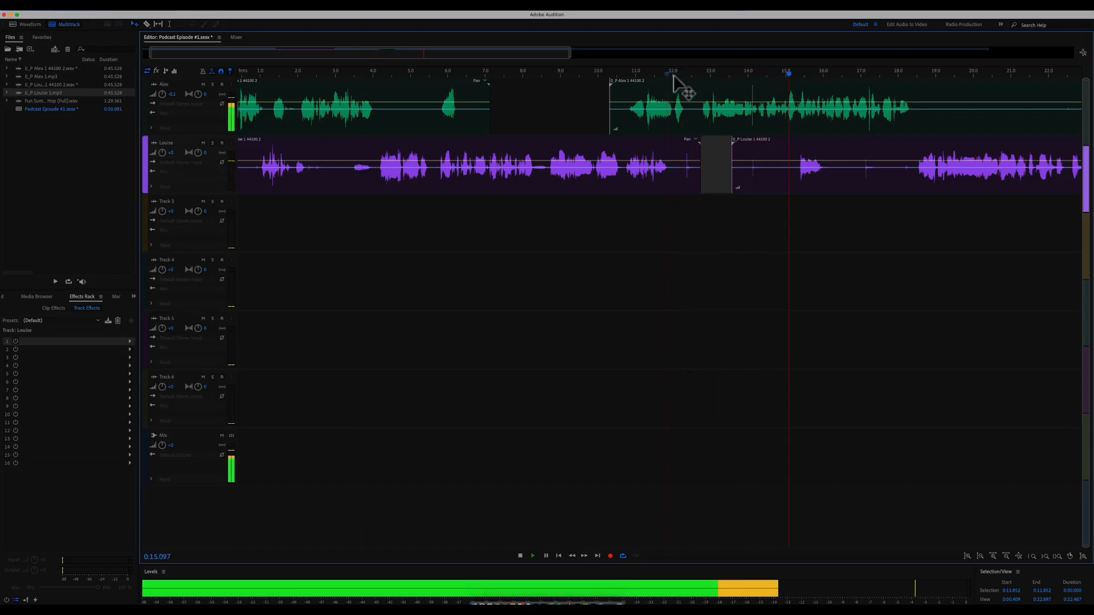
- Delete the silent Alex piece near 22–24.5 s, check it by playback, and undo a stray Louise split
{"action": "left_click_drag", "start_coordinate": [570, 53], "coordinate": [1017, 52]}
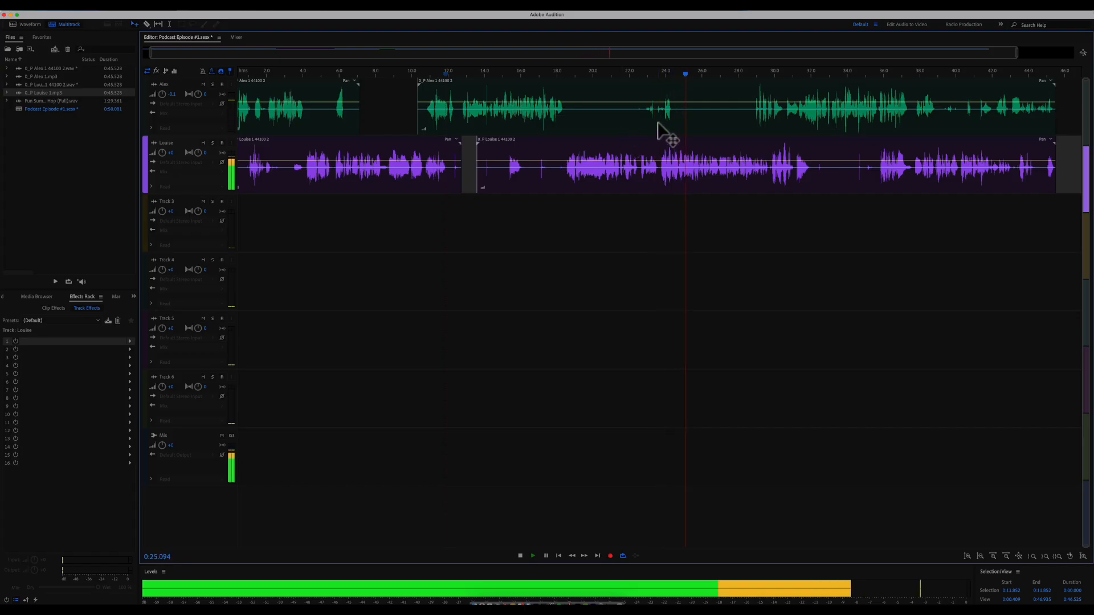
{"action": "key", "text": "space"}
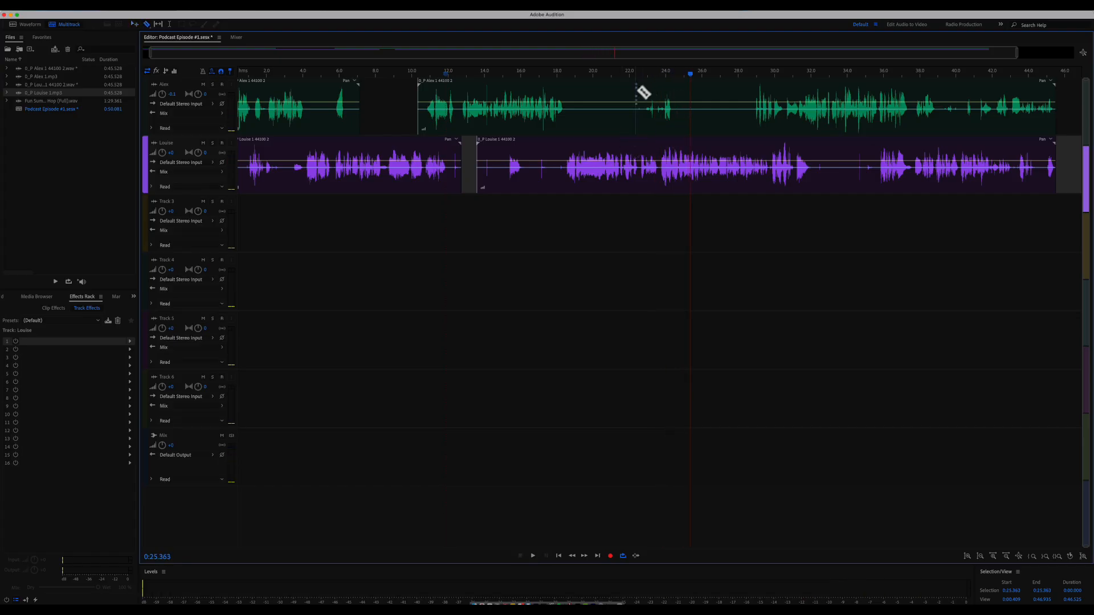
{"action": "left_click", "coordinate": [636, 92]}
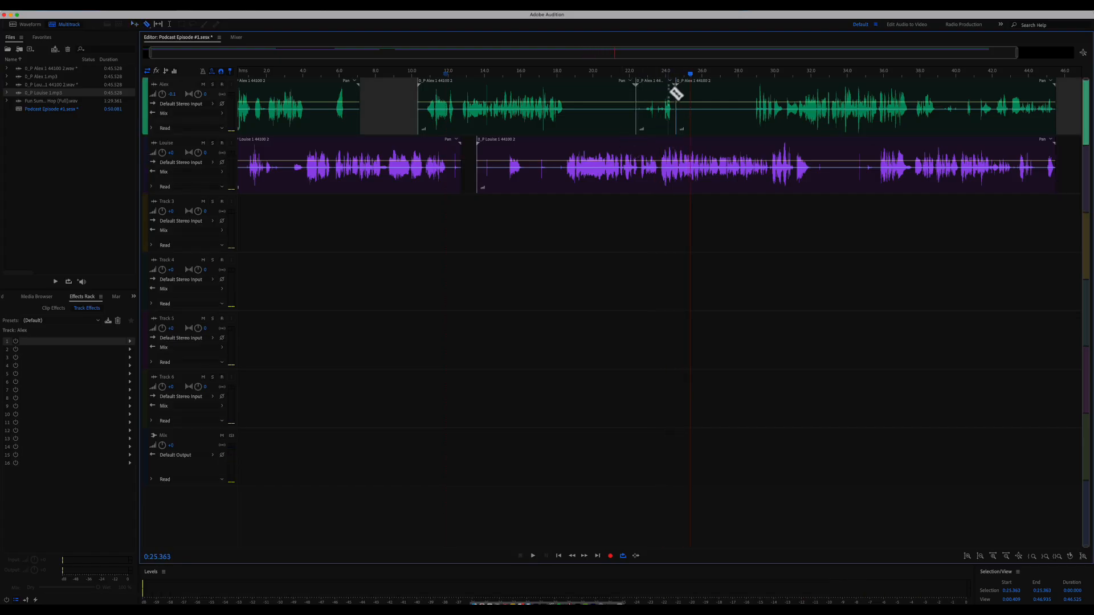
{"action": "left_click", "coordinate": [666, 94]}
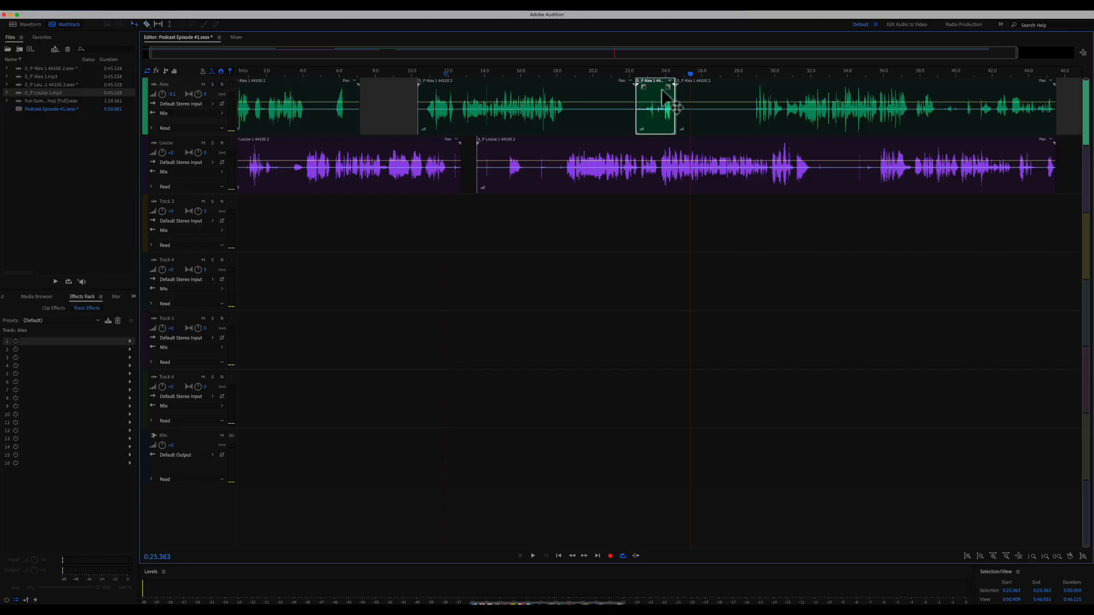
{"action": "key", "text": "Delete"}
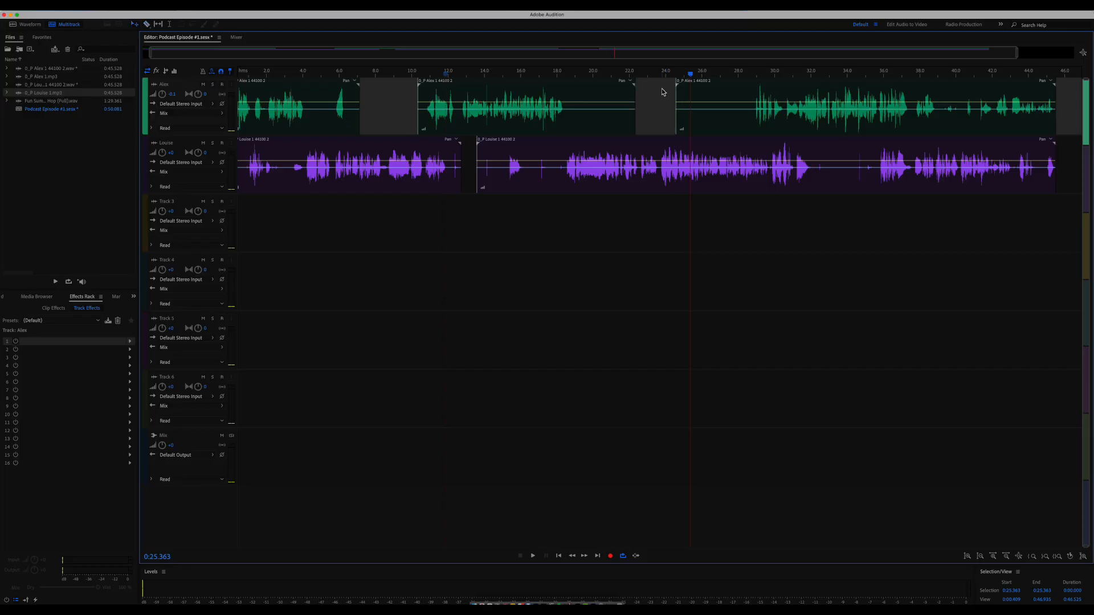
{"action": "left_click", "coordinate": [620, 74]}
{"action": "key", "text": "space"}
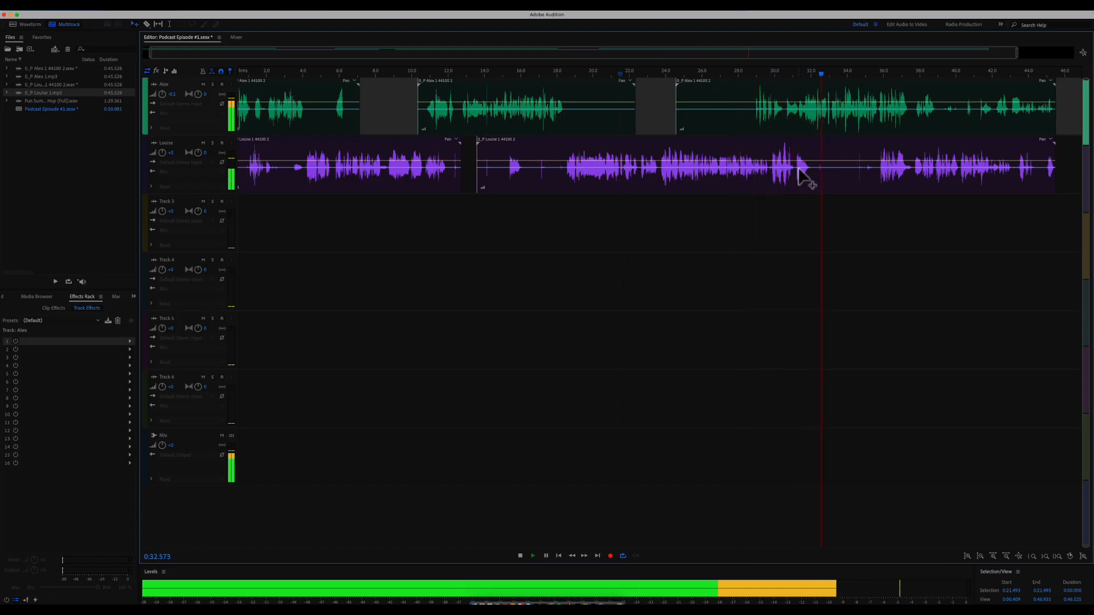
{"action": "key", "text": "space"}
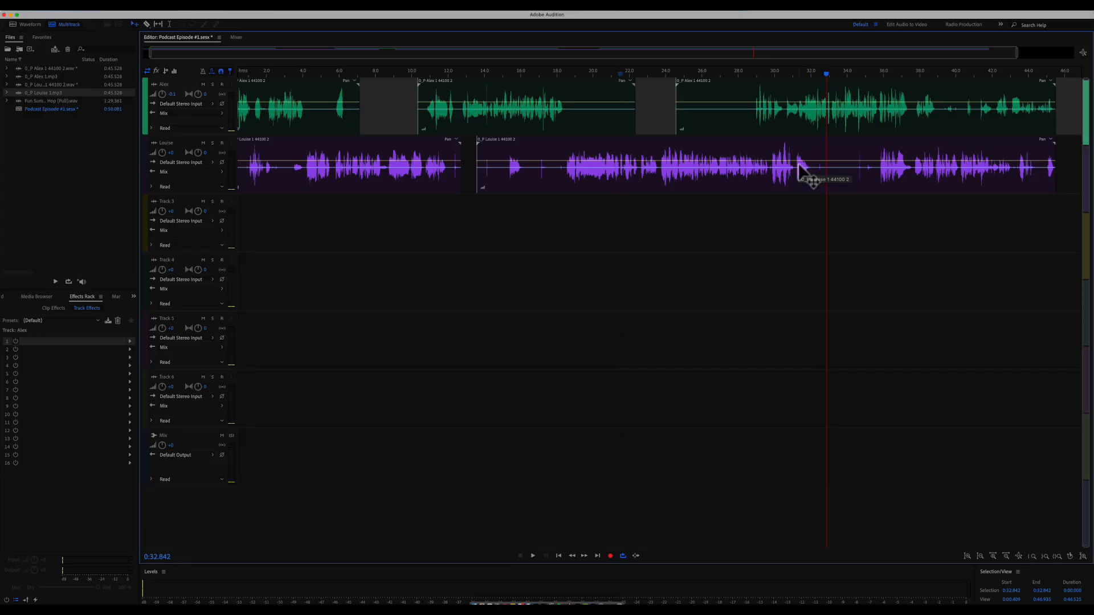
{"action": "left_click", "coordinate": [796, 151]}
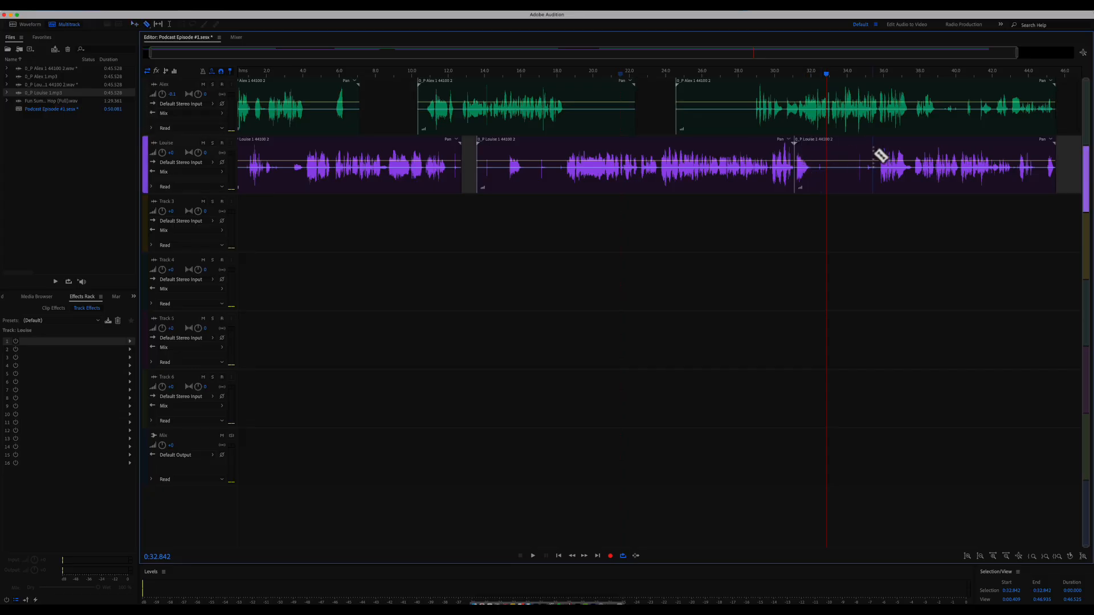
{"action": "key", "text": "ctrl+z"}
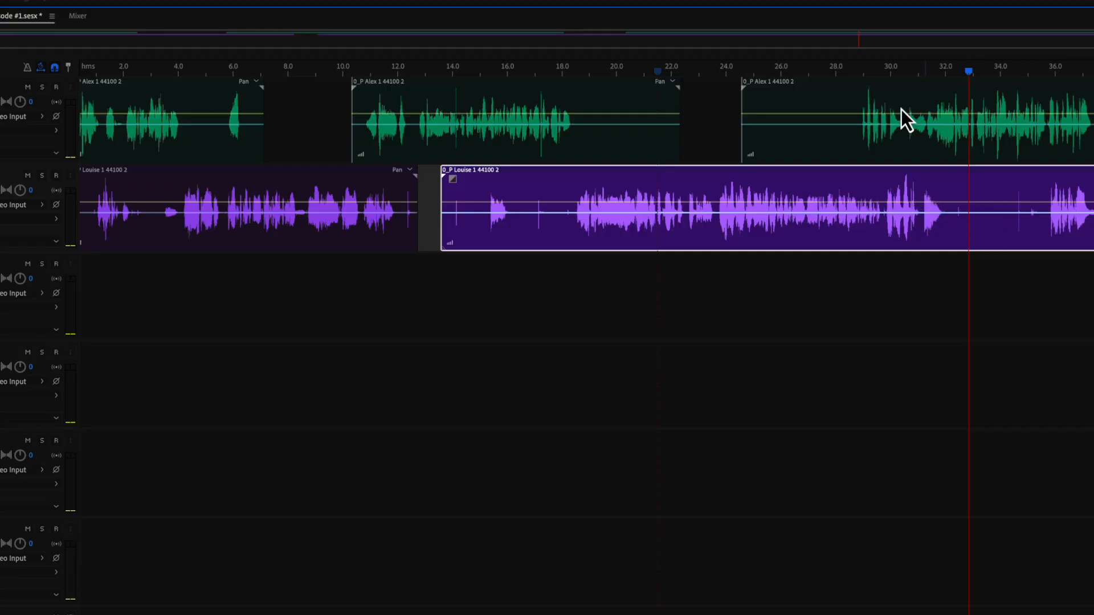
- Add Louise volume keyframes near 31 s and 32.2 s, drag them to −∞ dB, and play the dip
{"action": "left_click", "coordinate": [912, 203]}
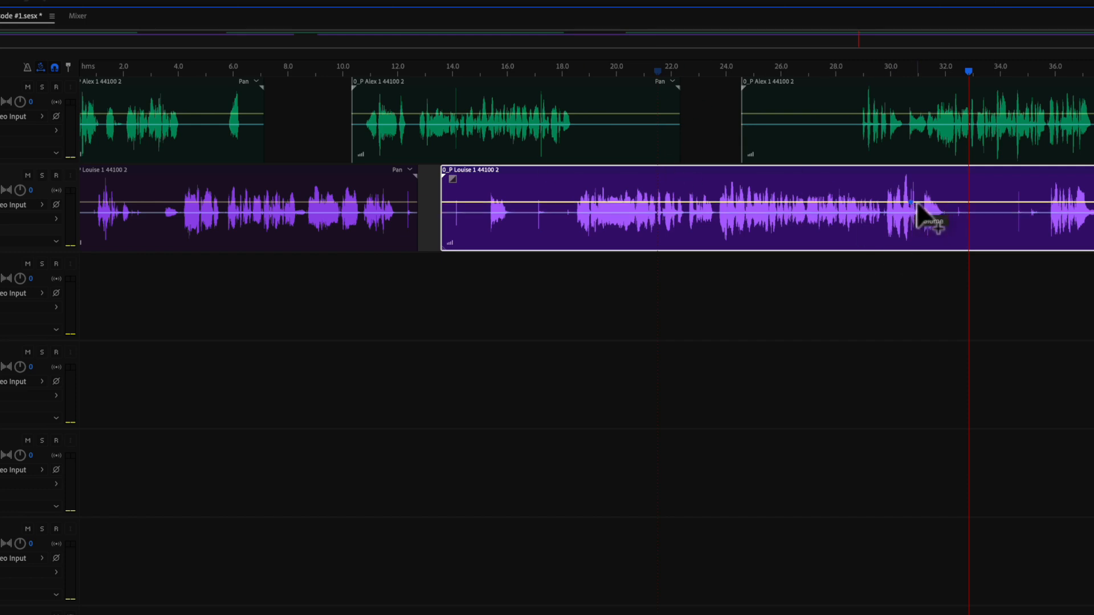
{"action": "key", "text": "equal"}
{"action": "key", "text": "equal"}
{"action": "key", "text": "equal"}
{"action": "key", "text": "equal"}
{"action": "key", "text": "equal"}
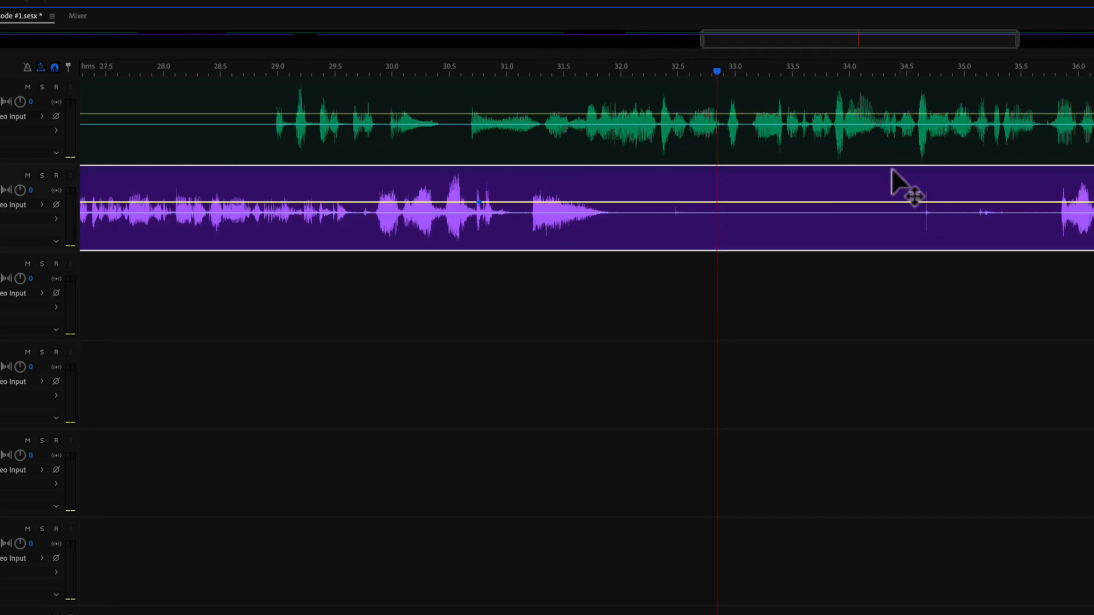
{"action": "left_click_drag", "start_coordinate": [479, 204], "coordinate": [495, 204]}
{"action": "left_click", "coordinate": [519, 202]}
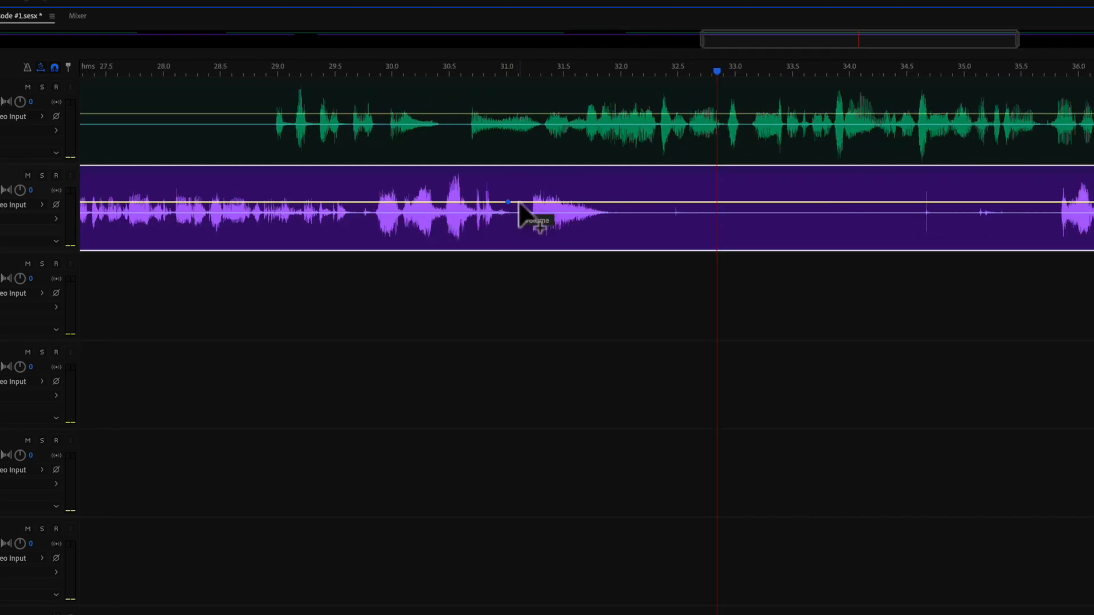
{"action": "left_click", "coordinate": [626, 202]}
{"action": "left_click_drag", "start_coordinate": [625, 202], "coordinate": [648, 249]}
{"action": "left_click_drag", "start_coordinate": [518, 203], "coordinate": [493, 263]}
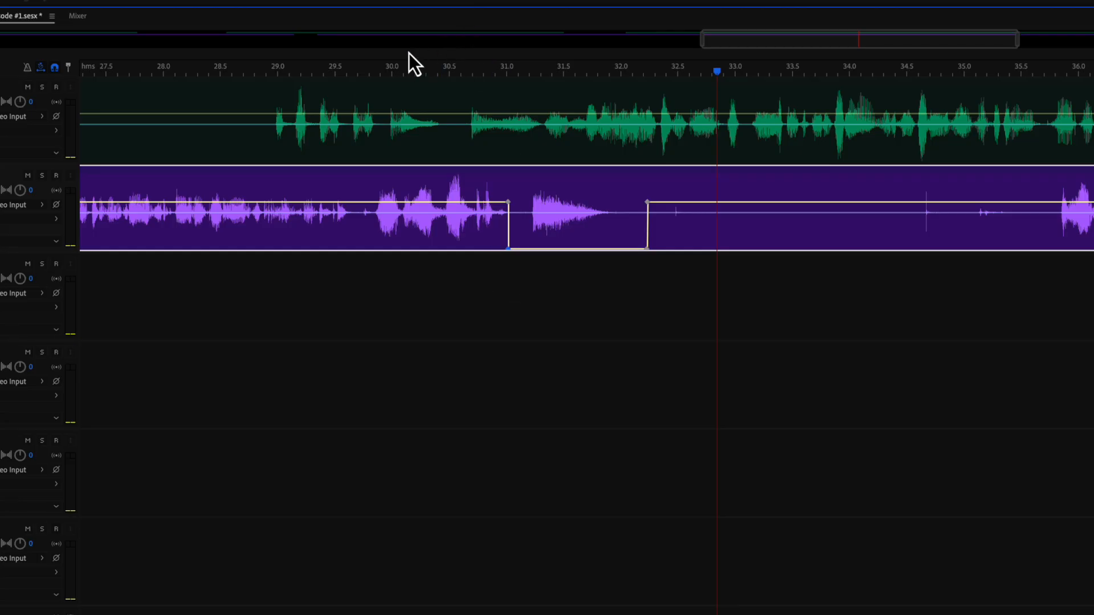
{"action": "key", "text": "space"}
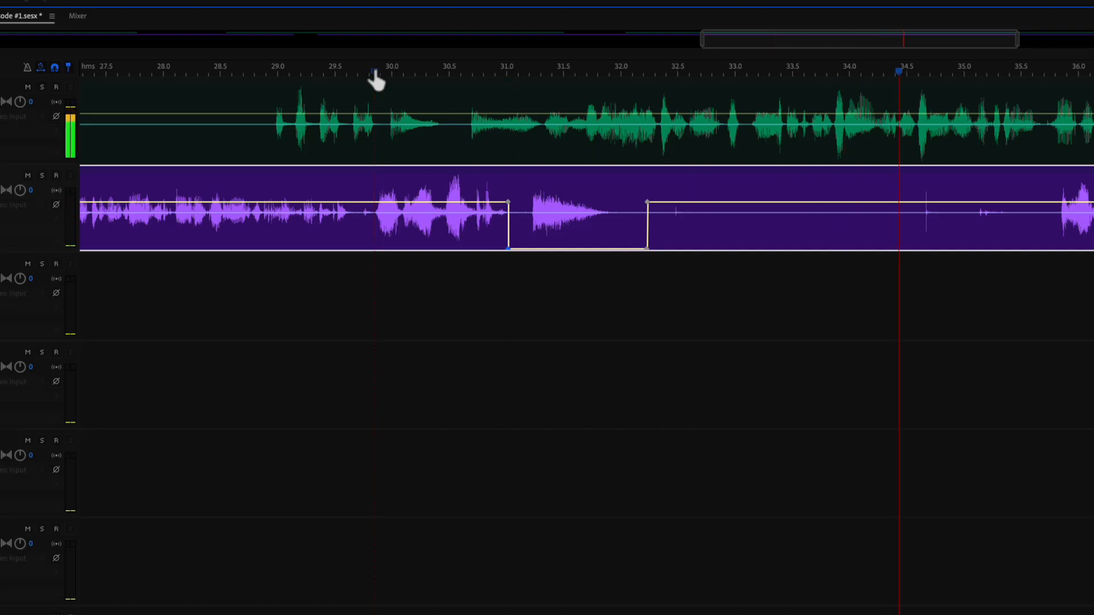
{"action": "key", "text": "space"}
{"action": "scroll", "coordinate": [376, 81], "scroll_direction": "down", "scroll_amount": 2}
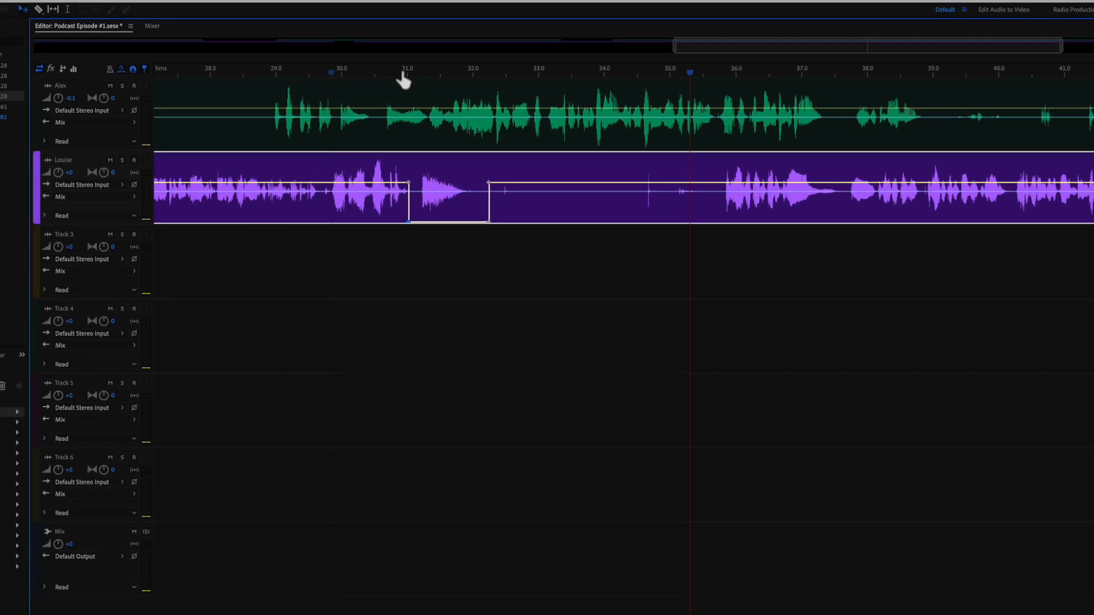
{"action": "scroll", "coordinate": [404, 81], "scroll_direction": "down", "scroll_amount": 3}
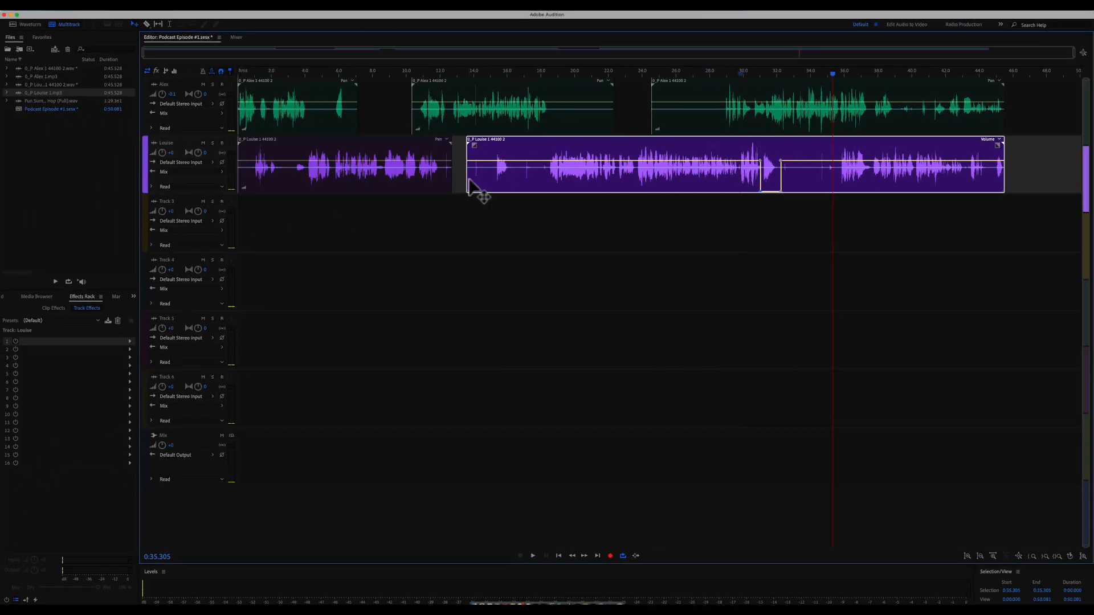
- Drop the first Louise clip's ending and two stretches near 14 and 17 s to silence
{"action": "scroll", "coordinate": [470, 188], "scroll_direction": "up", "scroll_amount": 3}
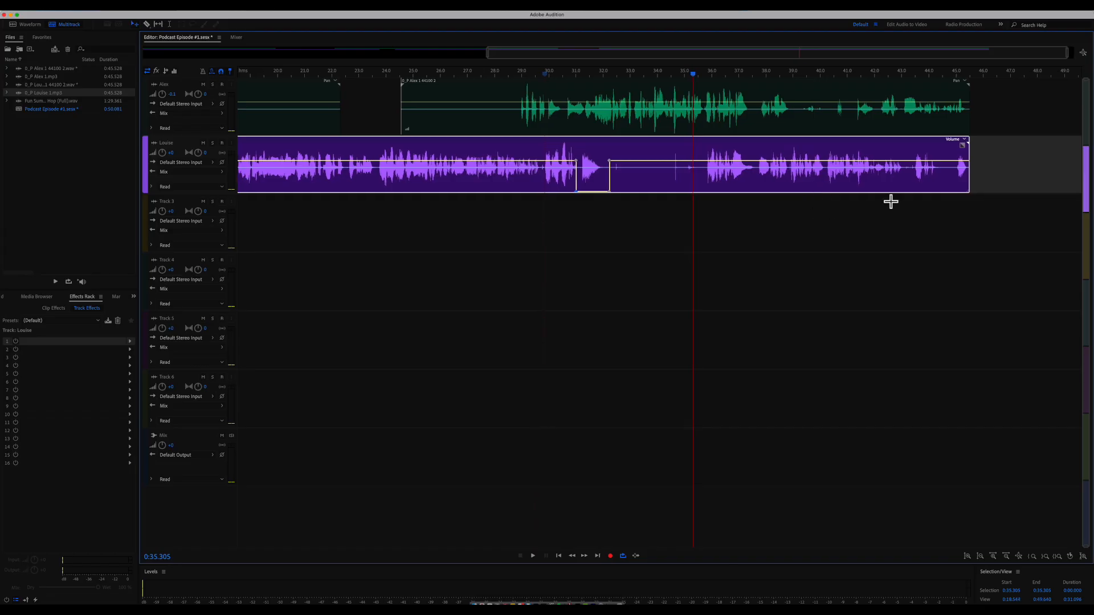
{"action": "scroll", "coordinate": [672, 201], "scroll_direction": "left", "scroll_amount": 10}
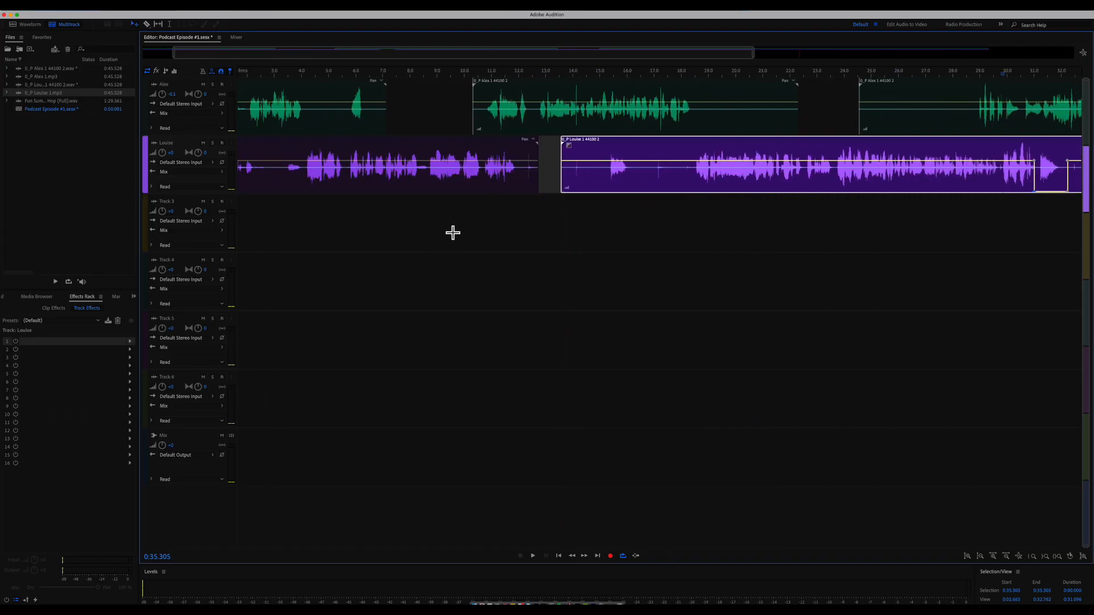
{"action": "left_click", "coordinate": [522, 170]}
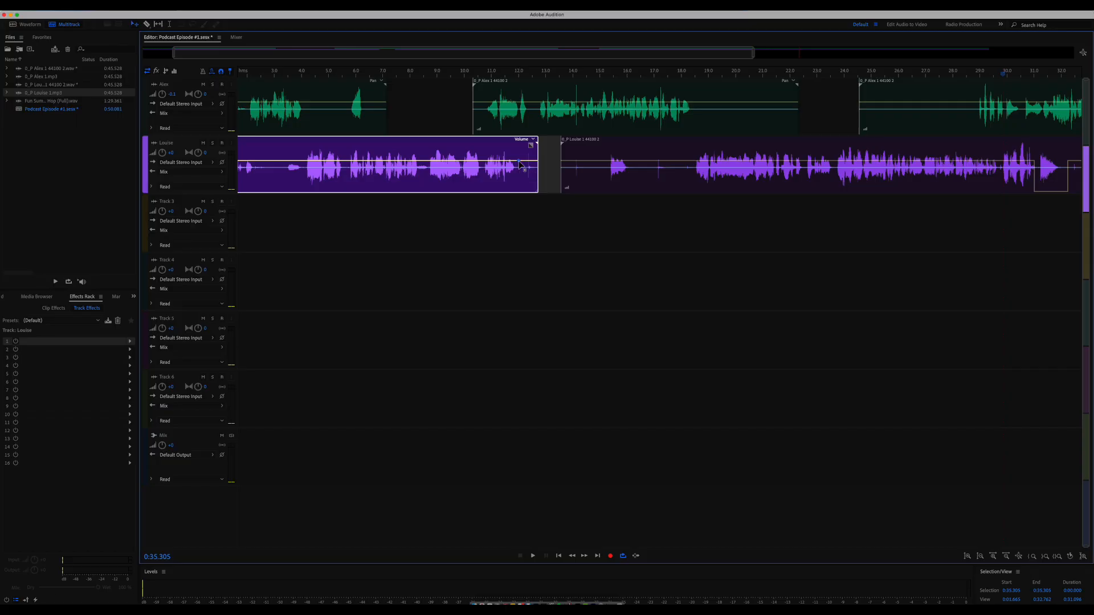
{"action": "left_click_drag", "start_coordinate": [523, 162], "coordinate": [520, 204]}
{"action": "left_click", "coordinate": [591, 164]}
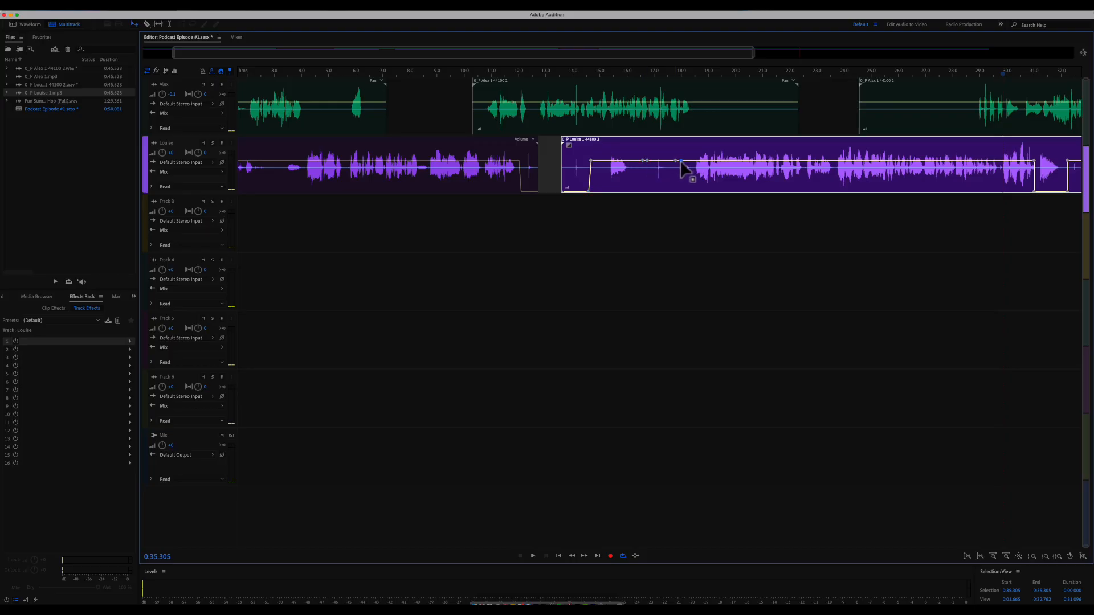
{"action": "left_click_drag", "start_coordinate": [677, 161], "coordinate": [684, 203]}
{"action": "left_click_drag", "start_coordinate": [646, 163], "coordinate": [654, 200]}
- Extend the late Louise volume notch to about 35 s, then play the whole session from the start
{"action": "scroll", "coordinate": [730, 190], "scroll_direction": "right", "scroll_amount": 1}
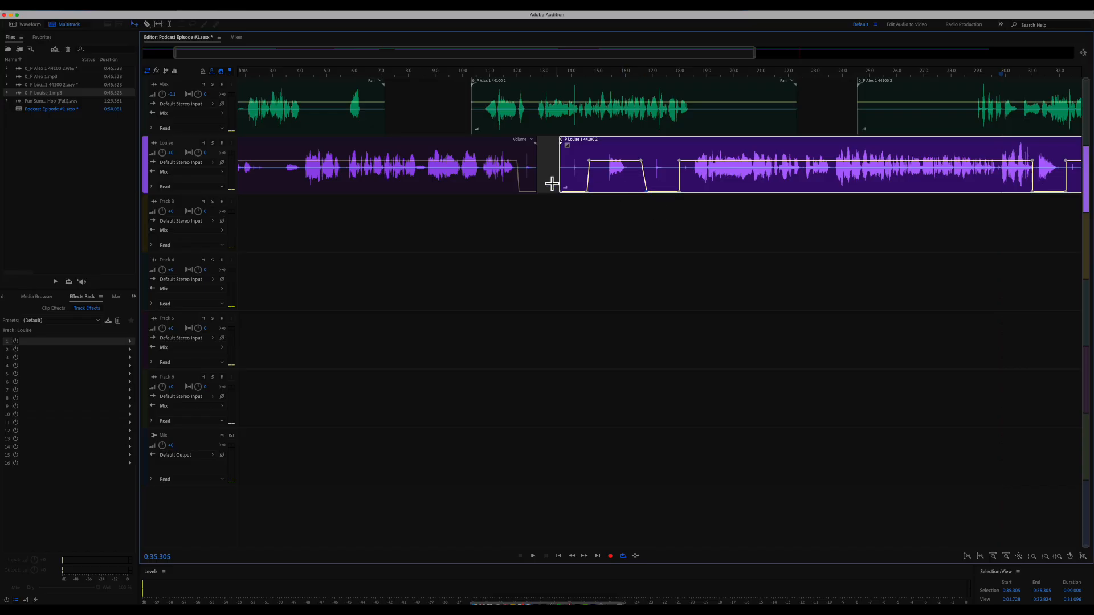
{"action": "scroll", "coordinate": [571, 182], "scroll_direction": "right", "scroll_amount": 4}
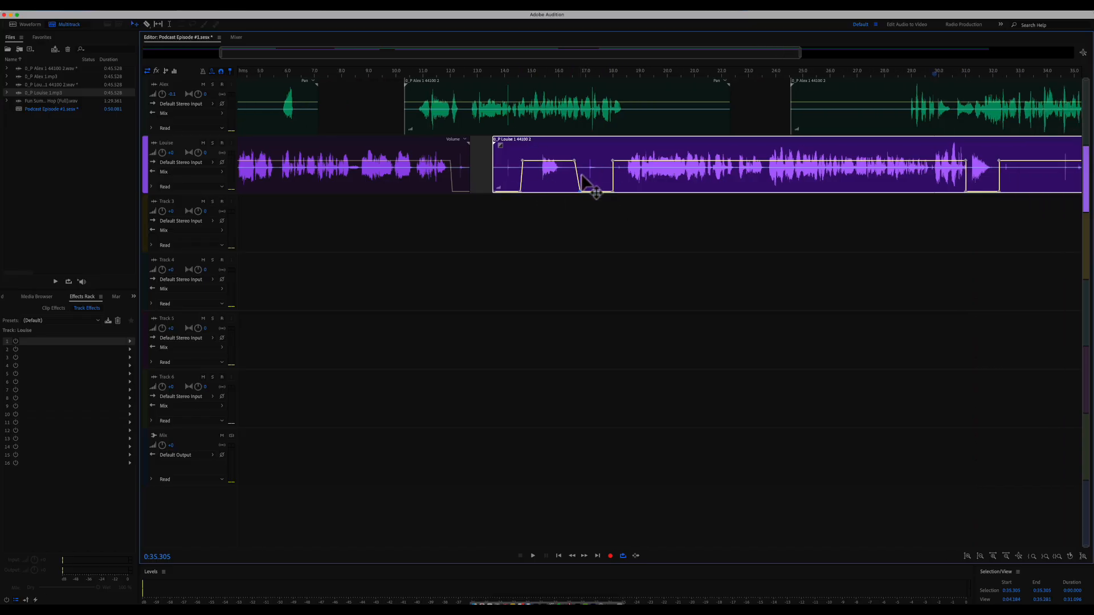
{"action": "scroll", "coordinate": [872, 190], "scroll_direction": "right", "scroll_amount": 5}
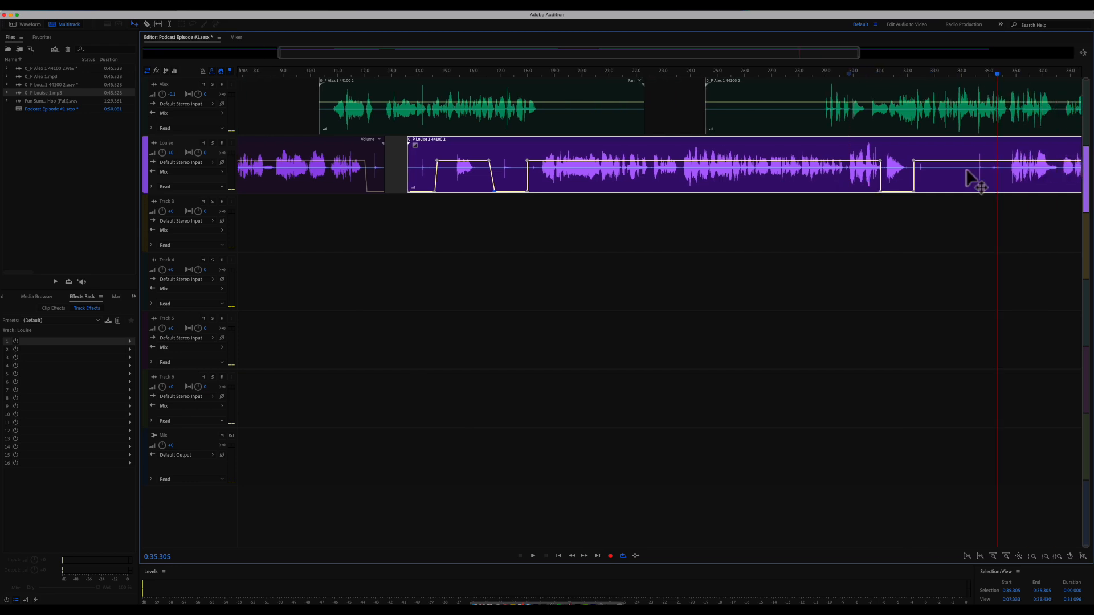
{"action": "left_click_drag", "start_coordinate": [914, 163], "coordinate": [1004, 196]}
{"action": "scroll", "coordinate": [912, 184], "scroll_direction": "right", "scroll_amount": 8}
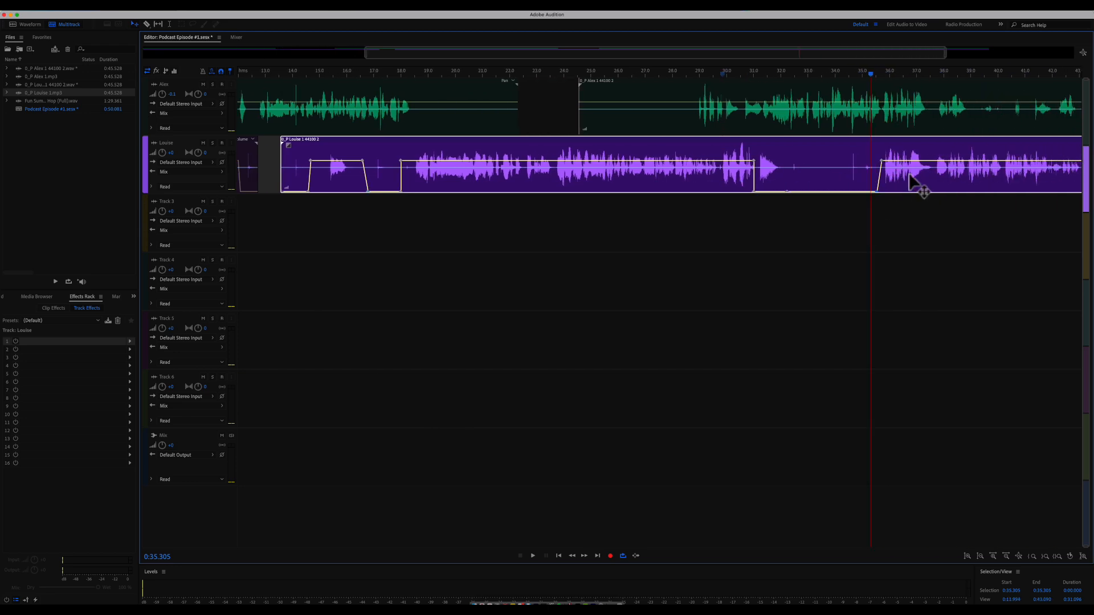
{"action": "key", "text": "backslash"}
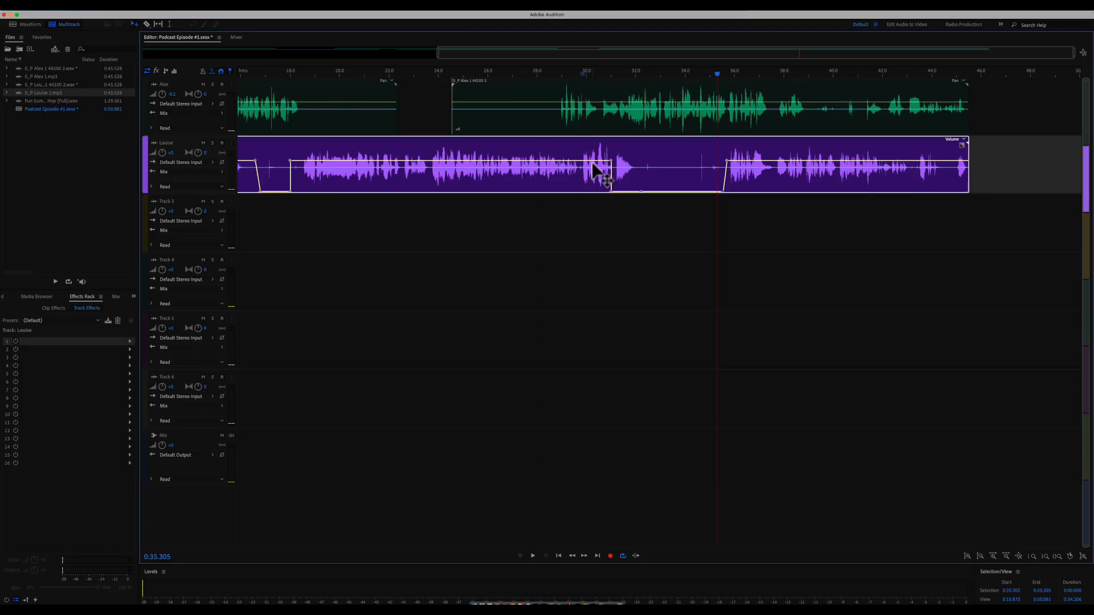
{"action": "key", "text": "Home"}
{"action": "key", "text": "space"}
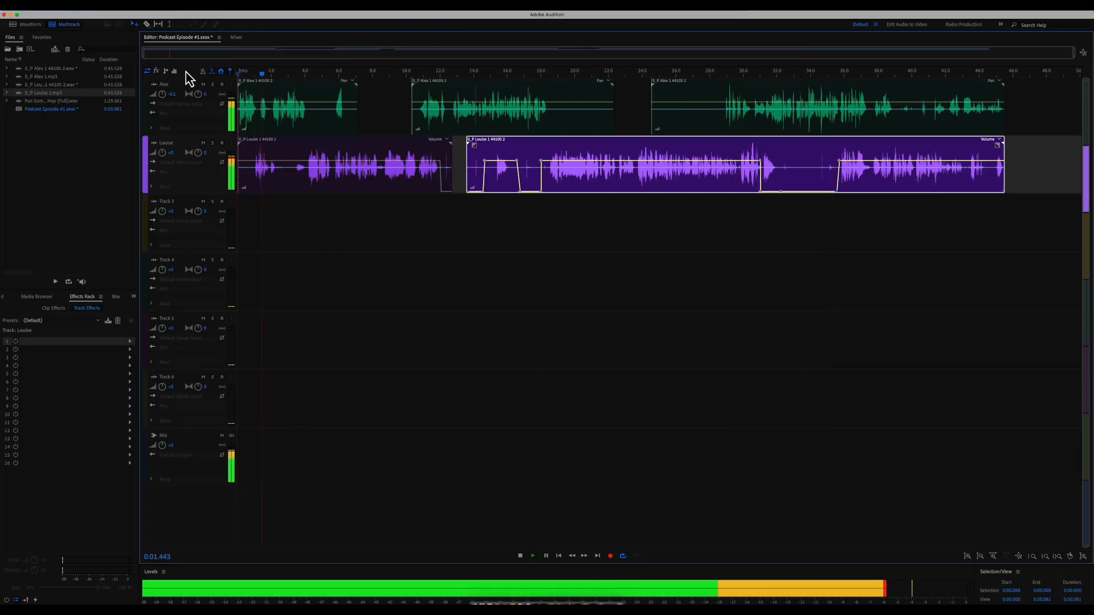
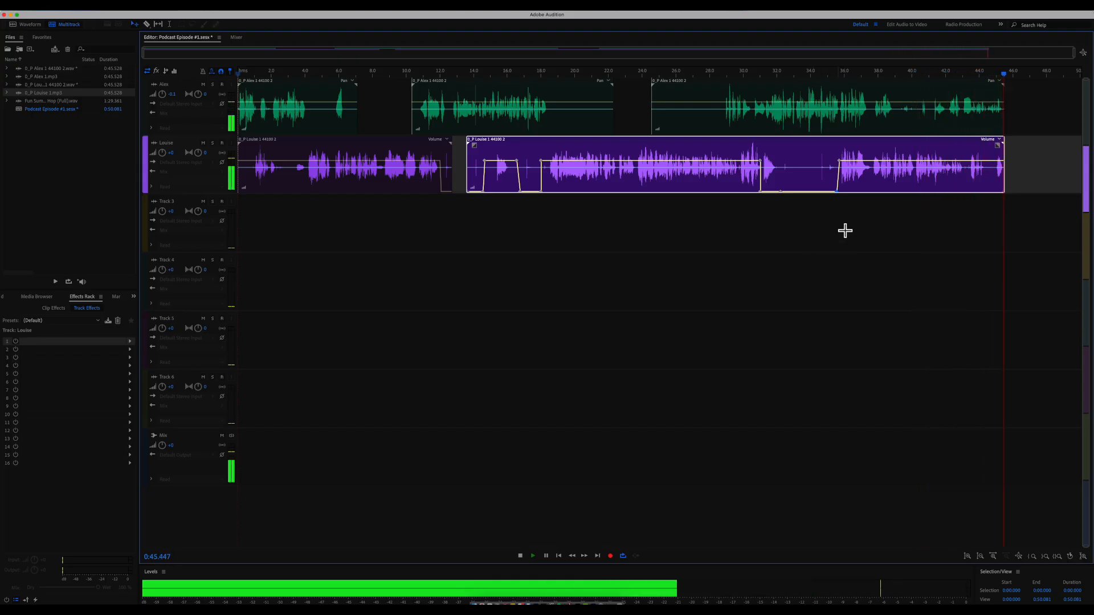
- Stop playback, drag the last keyframe on Louise's clip to the bottom, and open the Fun Summer music file
{"action": "key", "text": "space"}
{"action": "left_click_drag", "start_coordinate": [998, 162], "coordinate": [992, 206]}
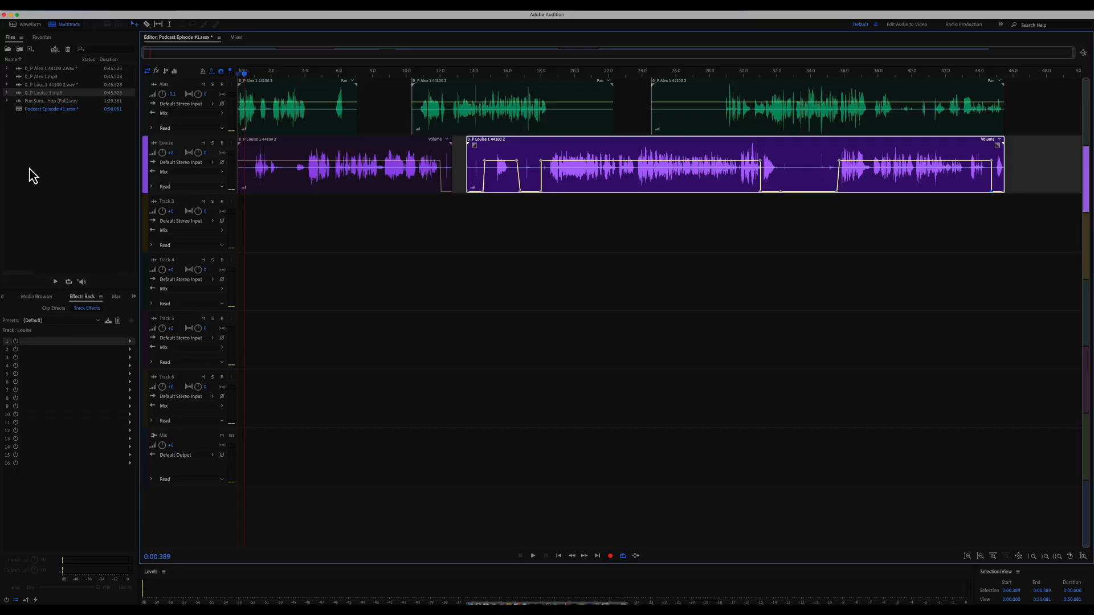
{"action": "double_click", "coordinate": [51, 100]}
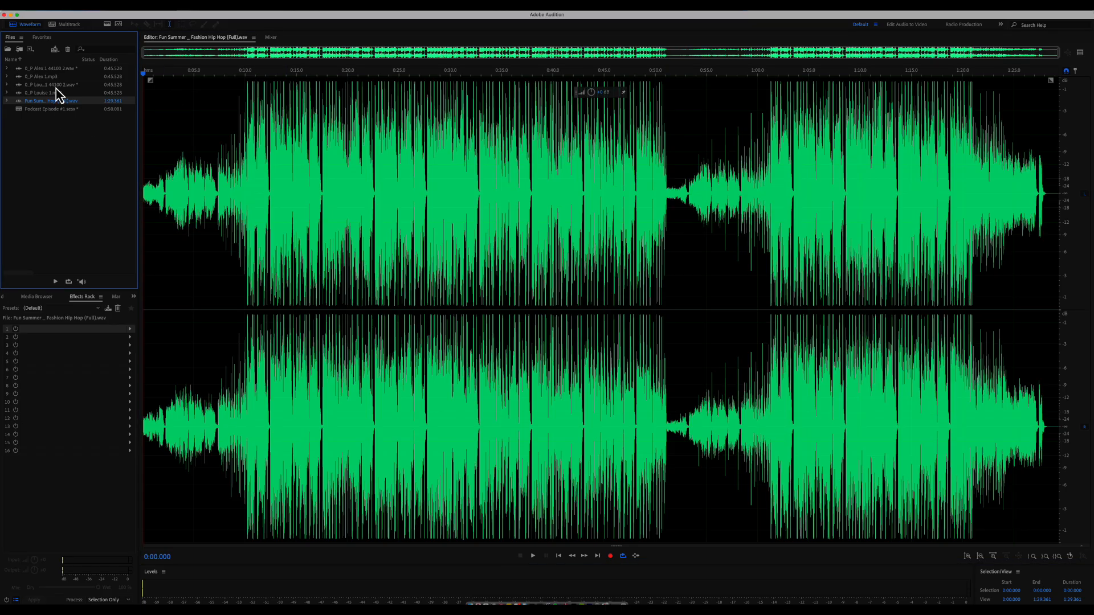
{"action": "left_click", "coordinate": [55, 26]}
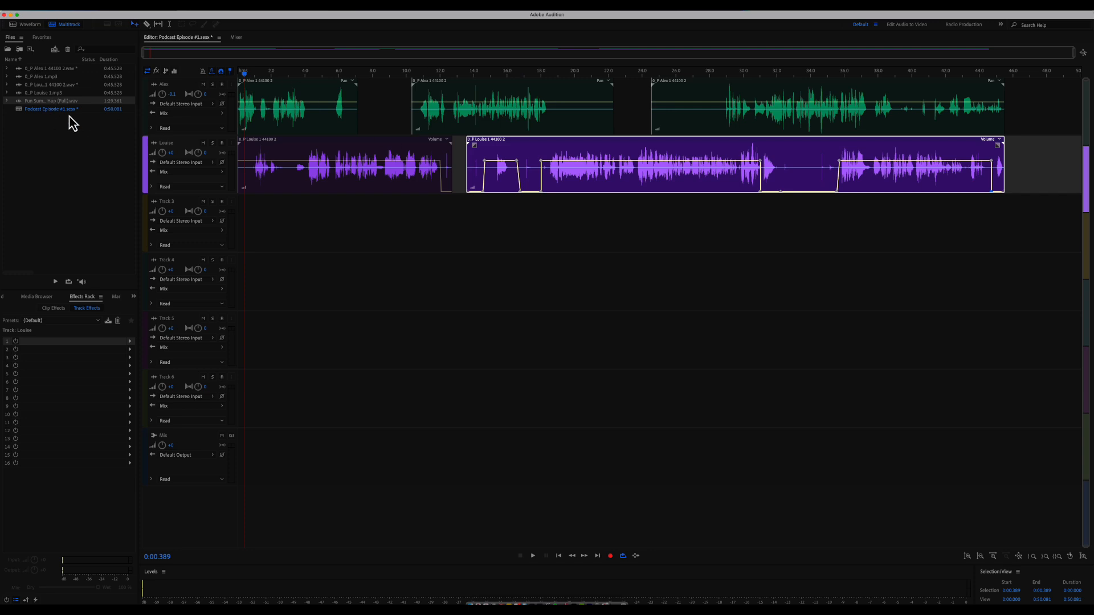
- Place the Fun Summer music on Track 3 after the voices, rename the track Music, and play it
{"action": "left_click_drag", "start_coordinate": [51, 101], "coordinate": [1023, 225]}
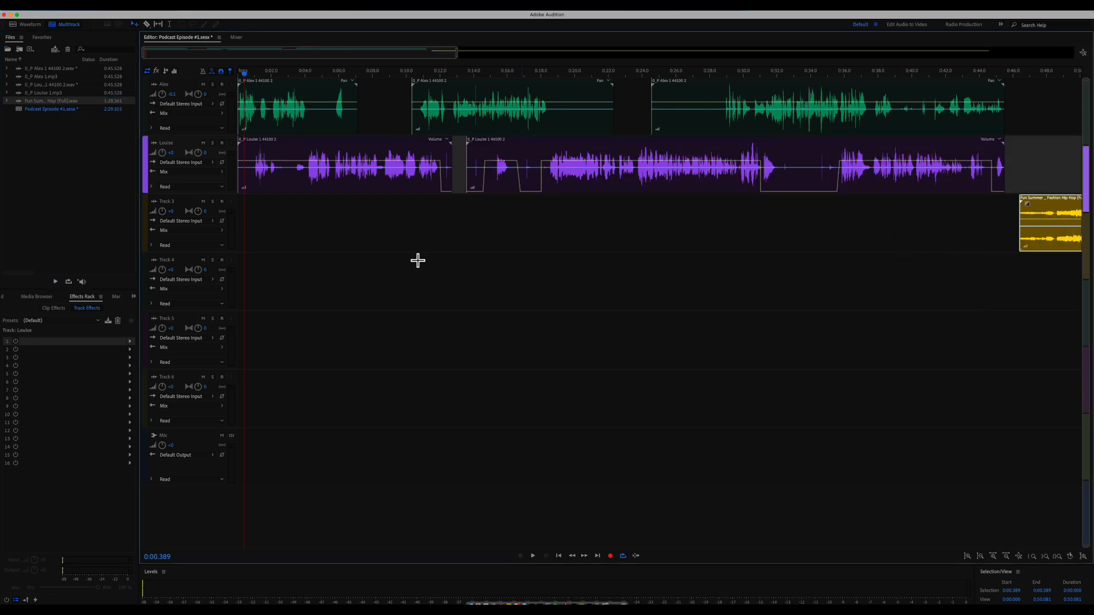
{"action": "left_click", "coordinate": [167, 203]}
{"action": "key", "text": "Return"}
{"action": "scroll", "coordinate": [892, 259], "scroll_direction": "right", "scroll_amount": 10}
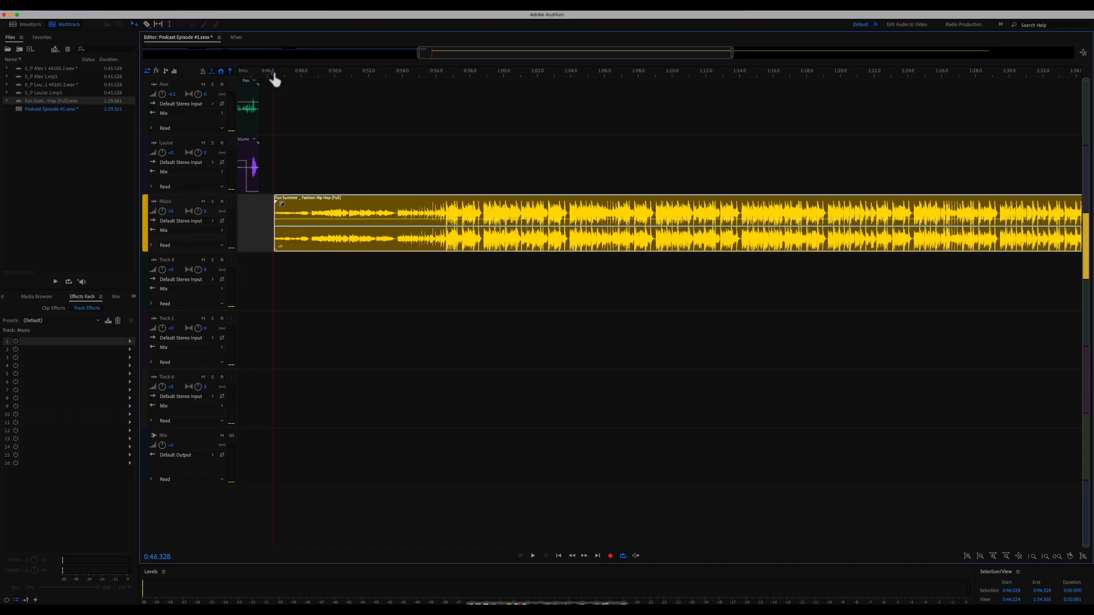
{"action": "key", "text": "space"}
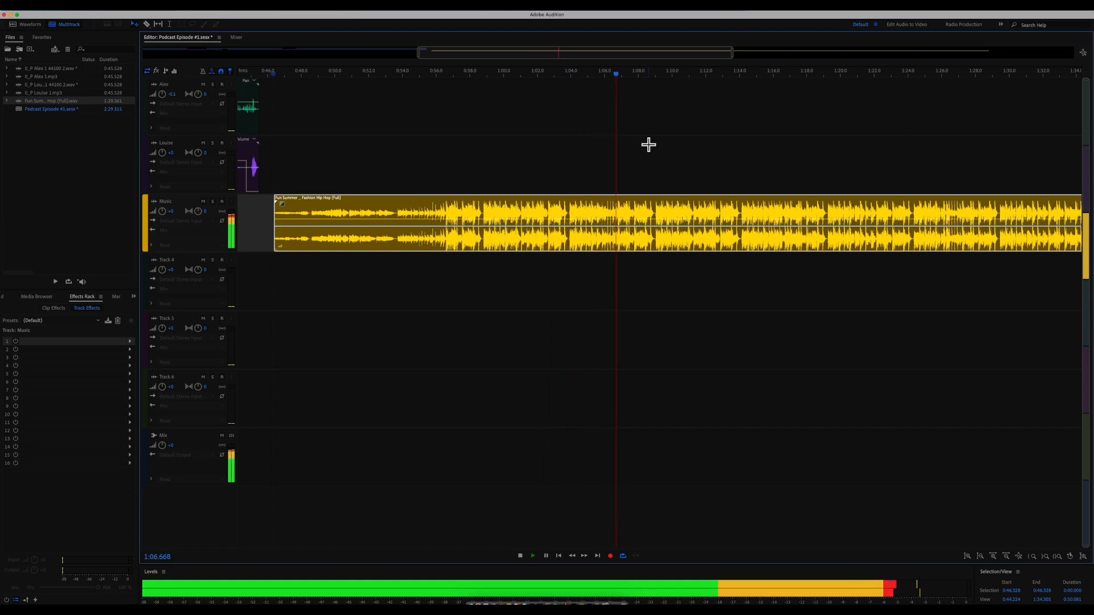
{"action": "scroll", "coordinate": [759, 187], "scroll_direction": "right", "scroll_amount": 3}
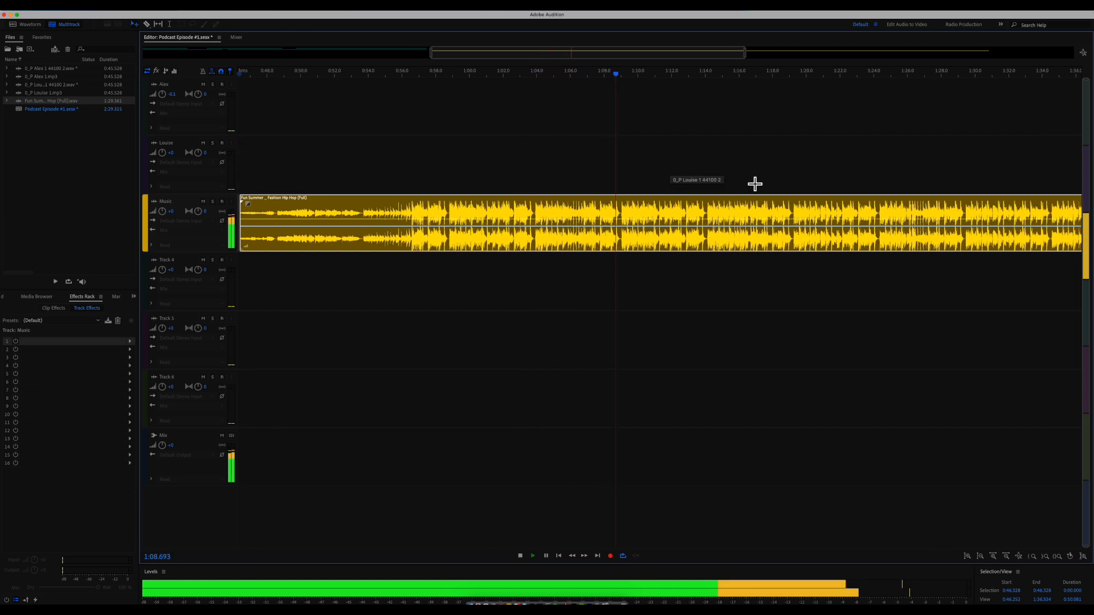
- Split the Music clip at 0:53.723 and delete the piece before the cut
{"action": "left_click_drag", "start_coordinate": [748, 51], "coordinate": [915, 52]}
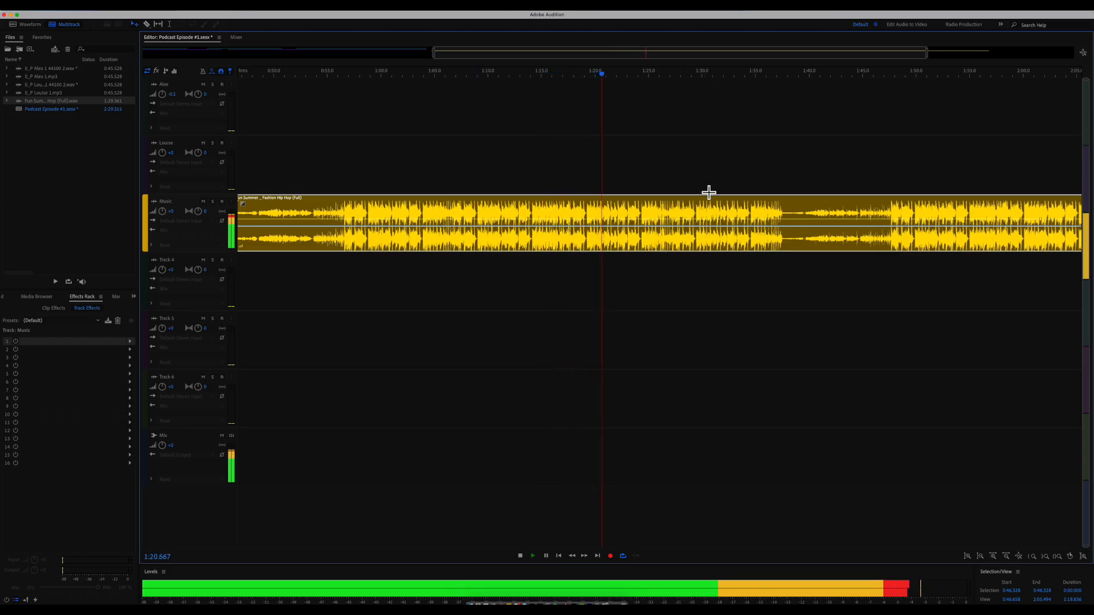
{"action": "key", "text": "space"}
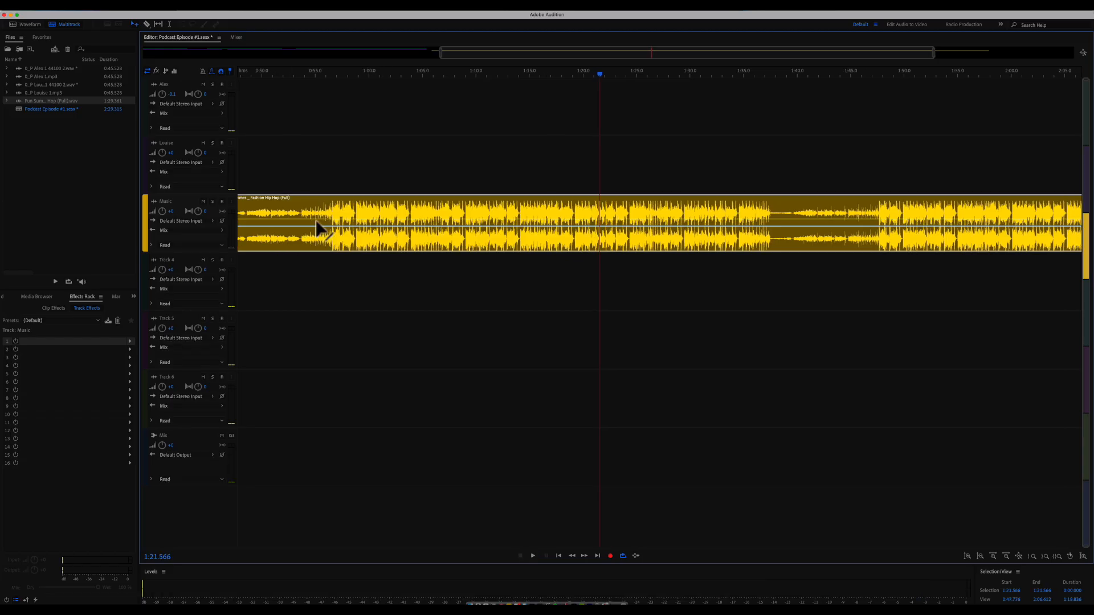
{"action": "scroll", "coordinate": [319, 229], "scroll_direction": "left", "scroll_amount": 5}
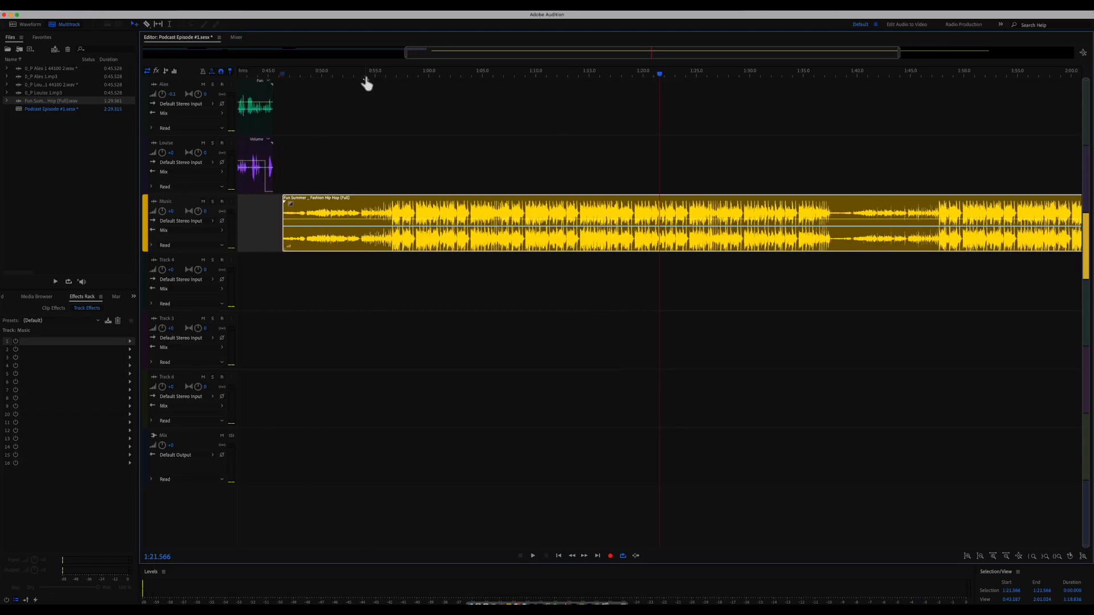
{"action": "left_click", "coordinate": [362, 80]}
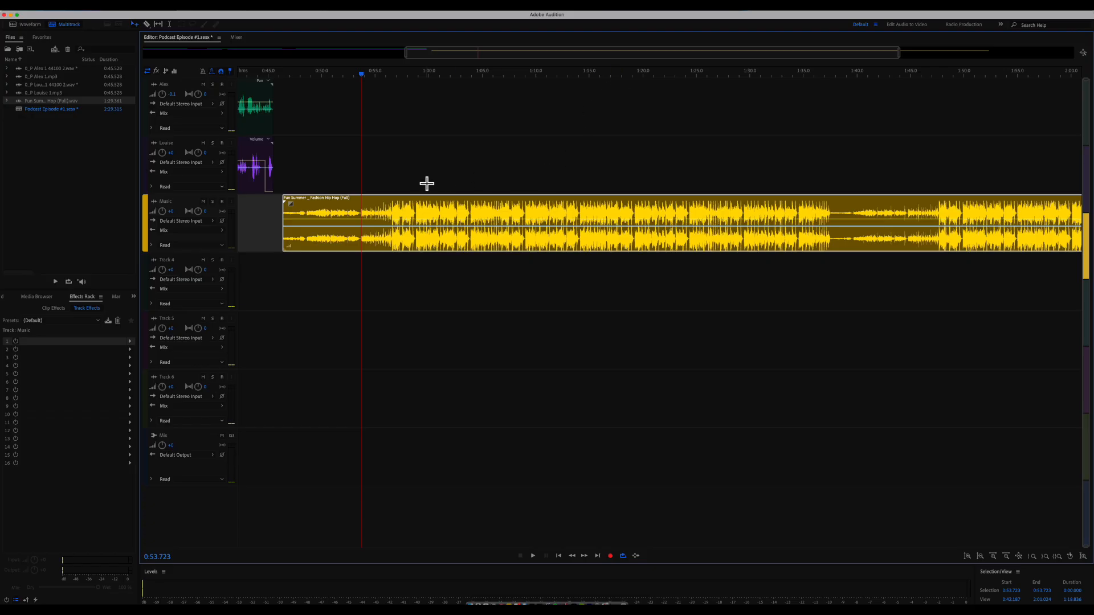
{"action": "scroll", "coordinate": [427, 184], "scroll_direction": "up", "scroll_amount": 7}
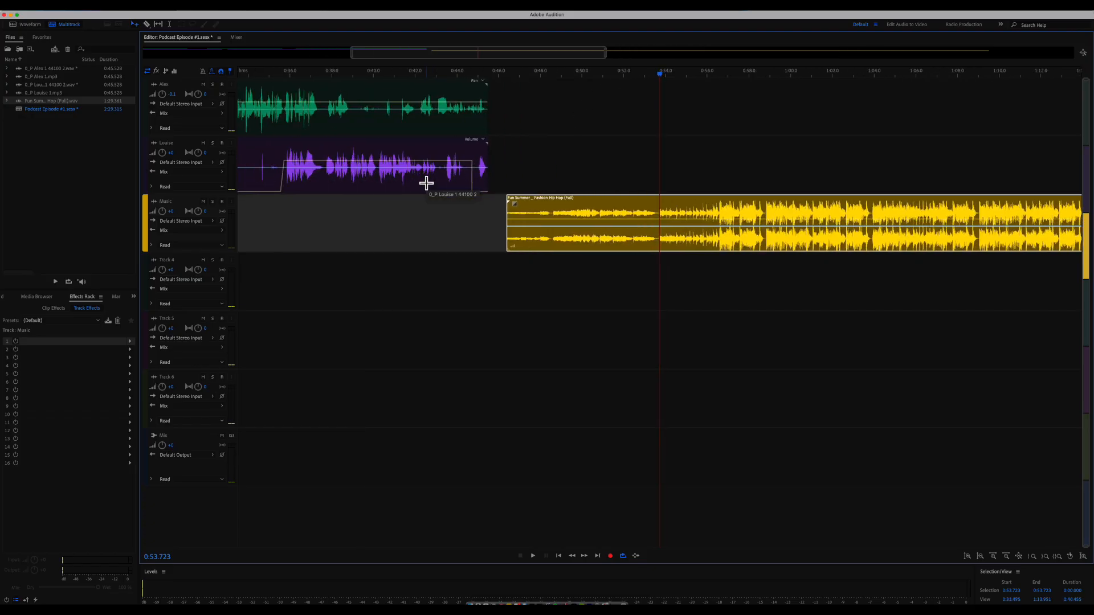
{"action": "scroll", "coordinate": [427, 184], "scroll_direction": "up", "scroll_amount": 8}
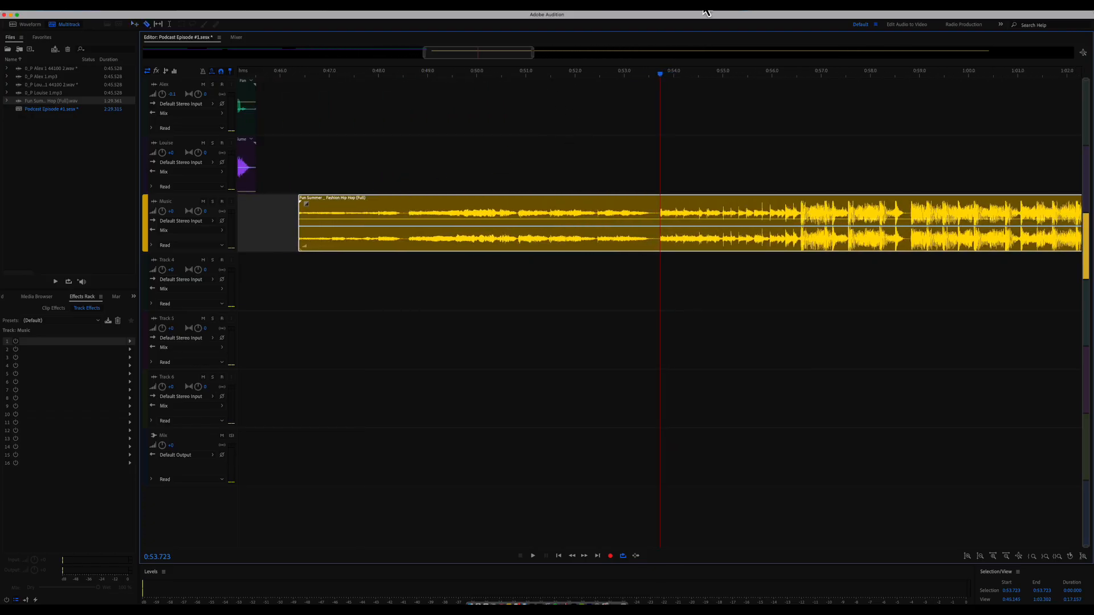
{"action": "left_click", "coordinate": [663, 208]}
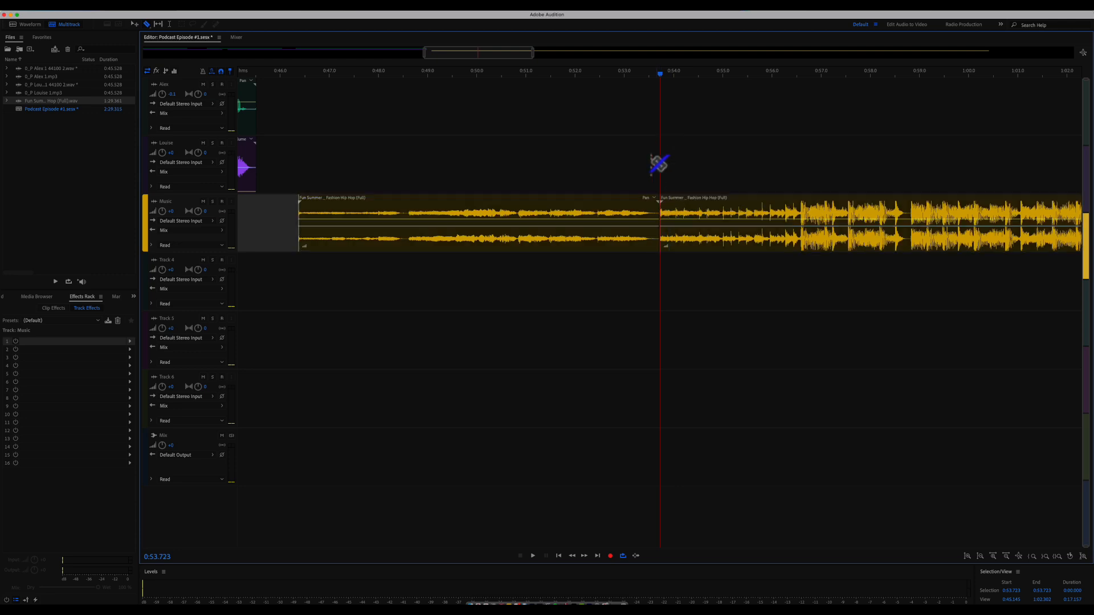
{"action": "key", "text": "v"}
{"action": "left_click", "coordinate": [623, 217]}
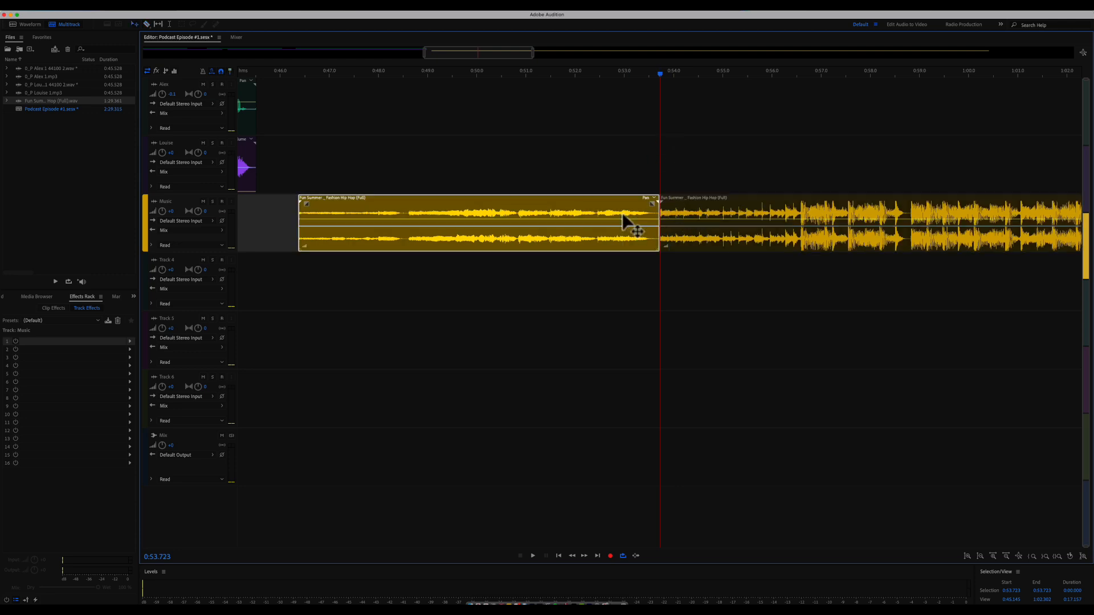
{"action": "key", "text": "Delete"}
{"action": "key", "text": "space"}
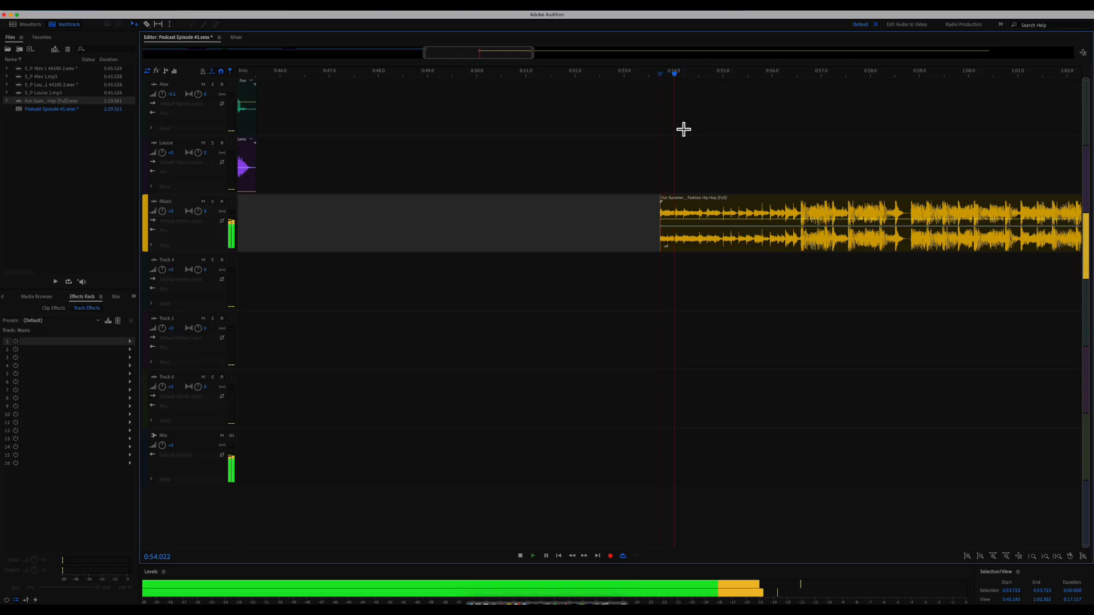
{"action": "key", "text": "minus"}
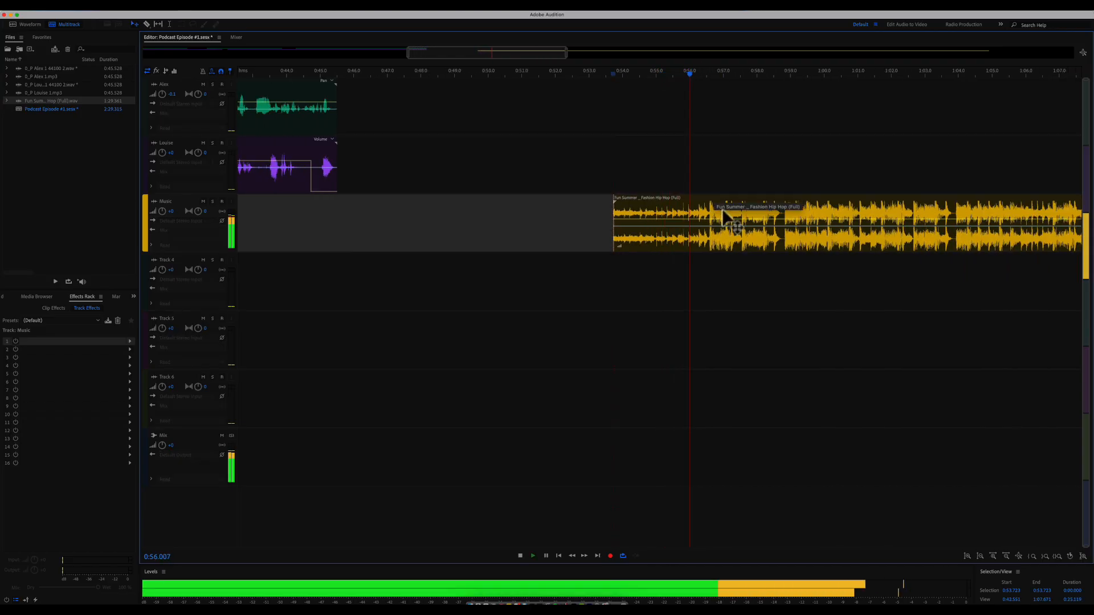
- With the Razor tool ready, audition the music from 0:56.585 and from about 1:08
{"action": "key", "text": "space"}
{"action": "key", "text": "equal"}
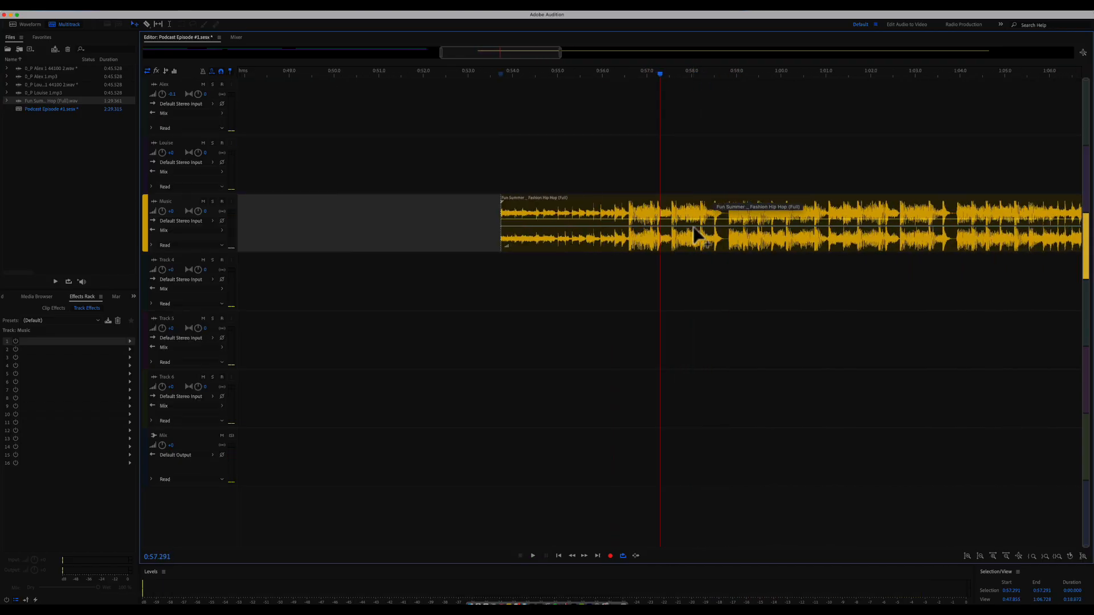
{"action": "left_click", "coordinate": [621, 77]}
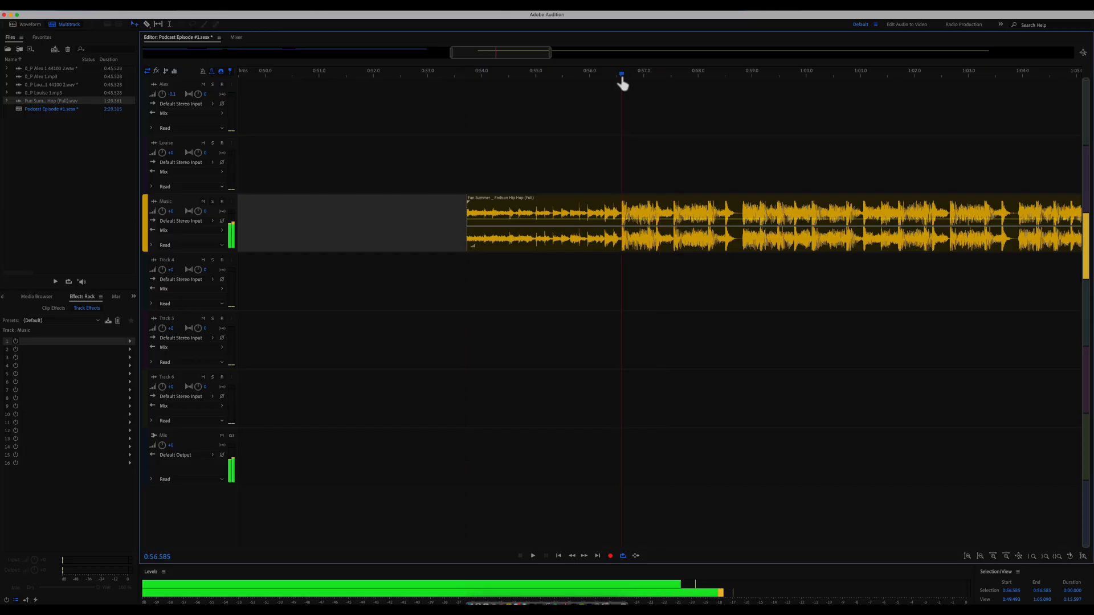
{"action": "key", "text": "r"}
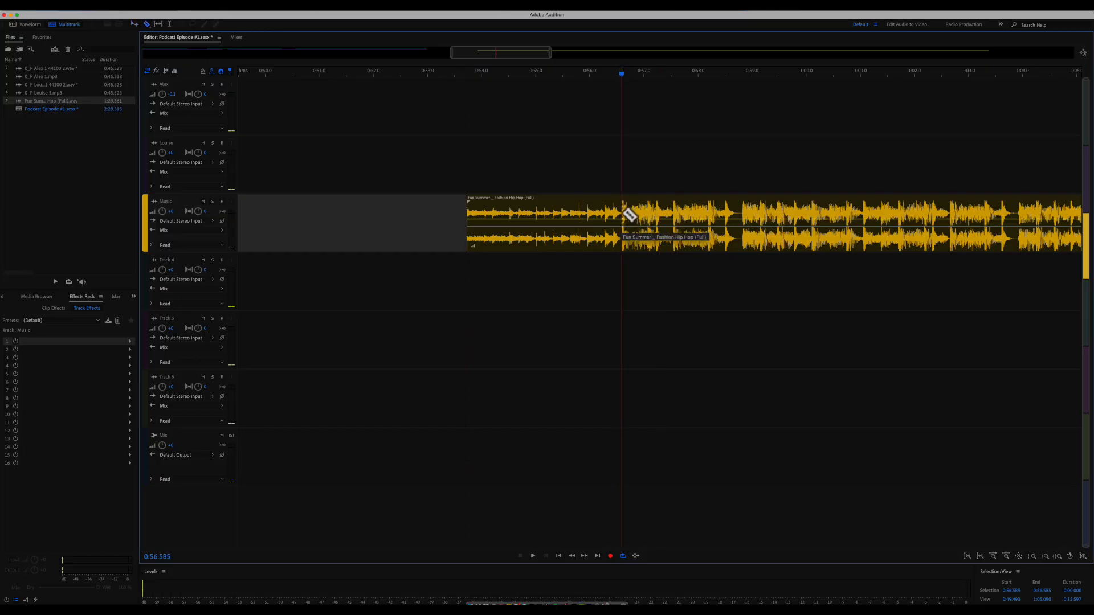
{"action": "scroll", "coordinate": [713, 214], "scroll_direction": "right", "scroll_amount": 10}
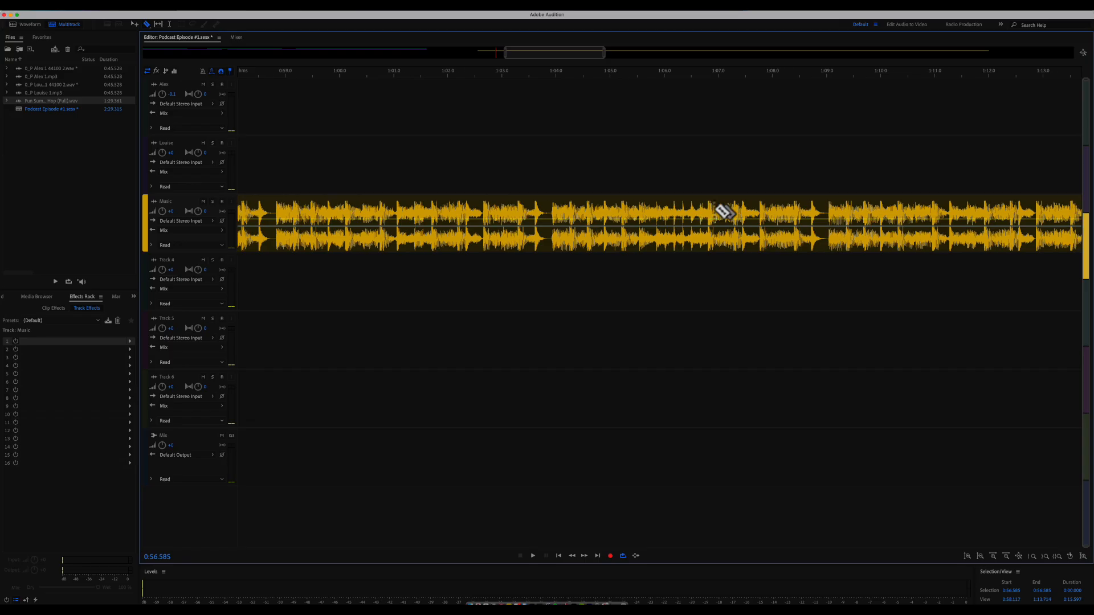
{"action": "scroll", "coordinate": [721, 215], "scroll_direction": "left", "scroll_amount": 10}
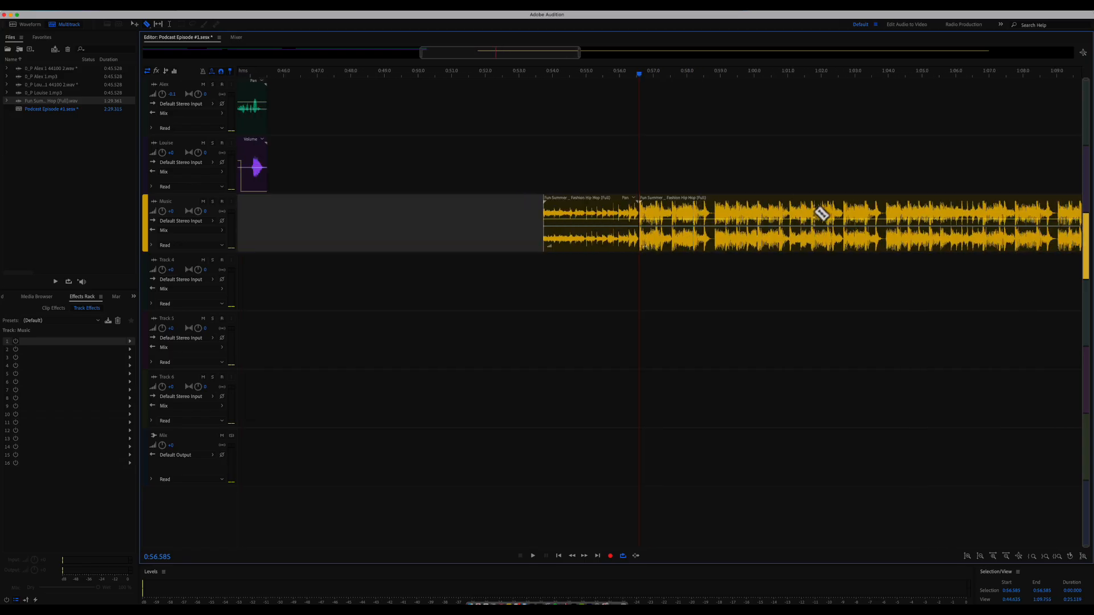
{"action": "scroll", "coordinate": [821, 213], "scroll_direction": "right", "scroll_amount": 3}
{"action": "left_click", "coordinate": [752, 74]}
{"action": "key", "text": "space"}
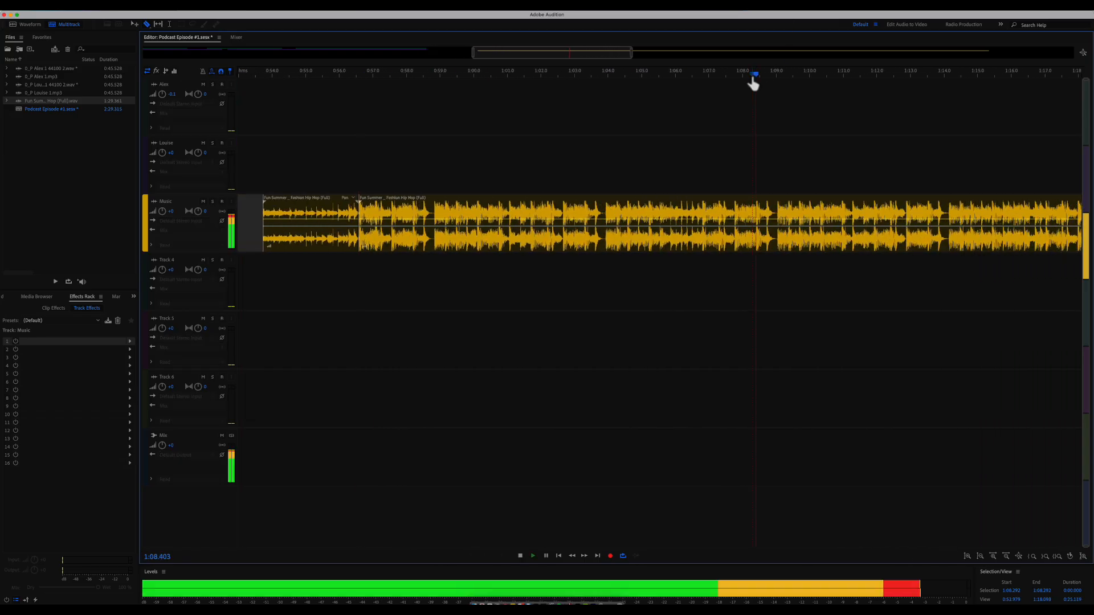
{"action": "scroll", "coordinate": [872, 146], "scroll_direction": "right", "scroll_amount": 10}
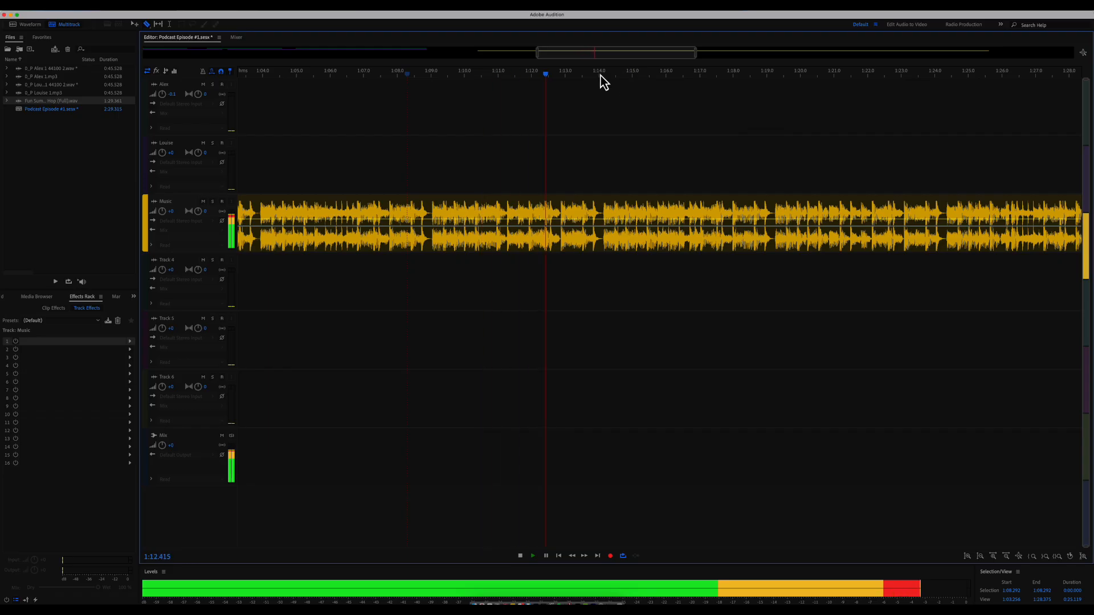
{"action": "key", "text": "space"}
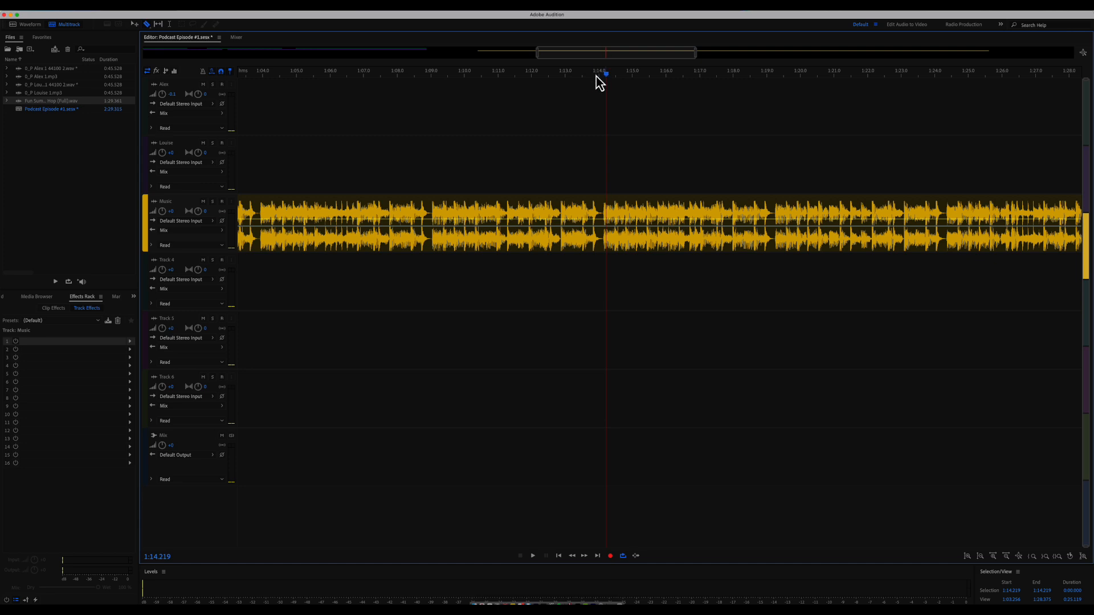
- Find the cut point at 1:17.401 and delete the unwanted stretch of music before it
{"action": "key", "text": "space"}
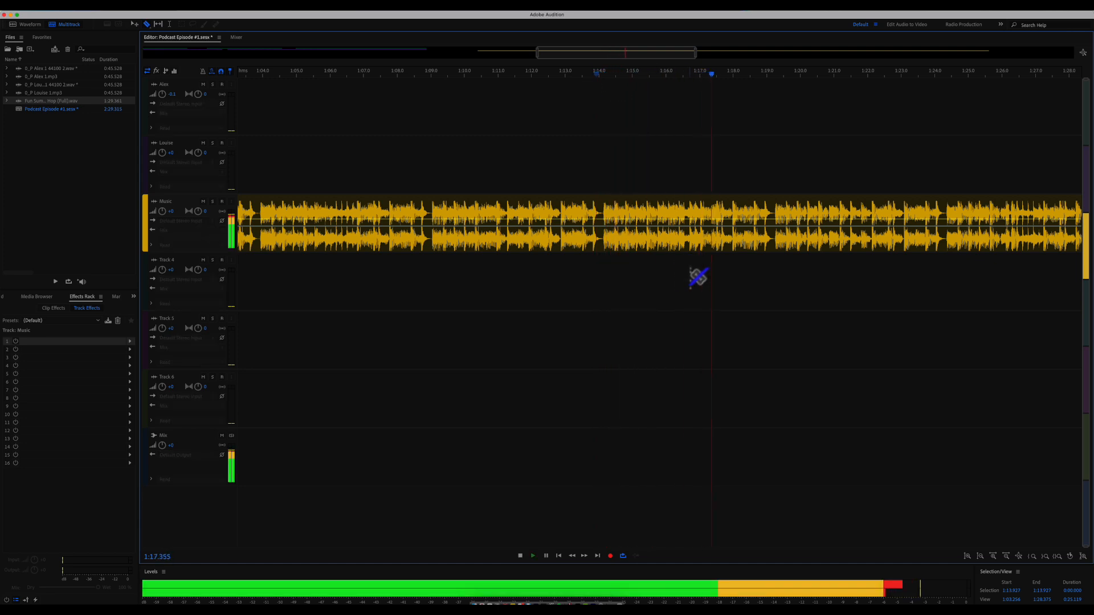
{"action": "left_click", "coordinate": [717, 234]}
{"action": "key", "text": "="}
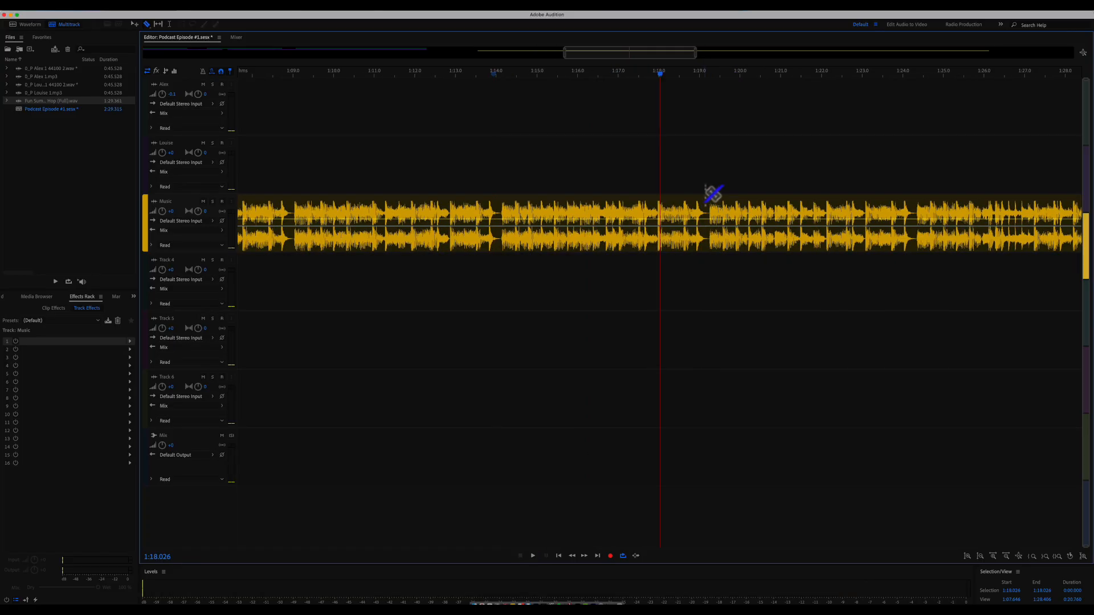
{"action": "key", "text": "="}
{"action": "left_click", "coordinate": [654, 74]}
{"action": "key", "text": "space"}
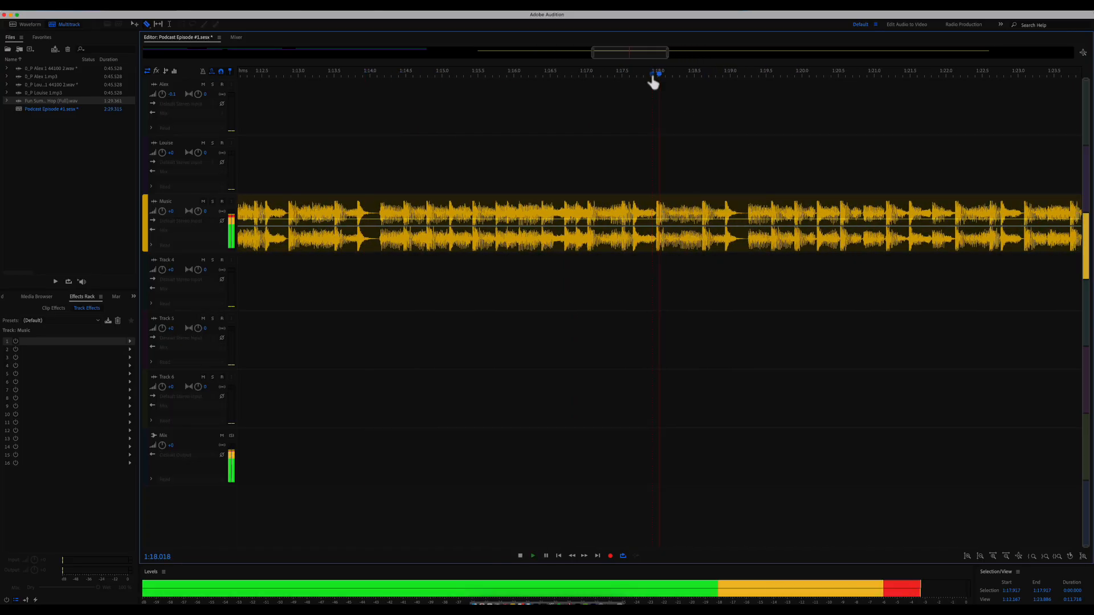
{"action": "left_click", "coordinate": [596, 73]}
{"action": "left_click", "coordinate": [560, 75]}
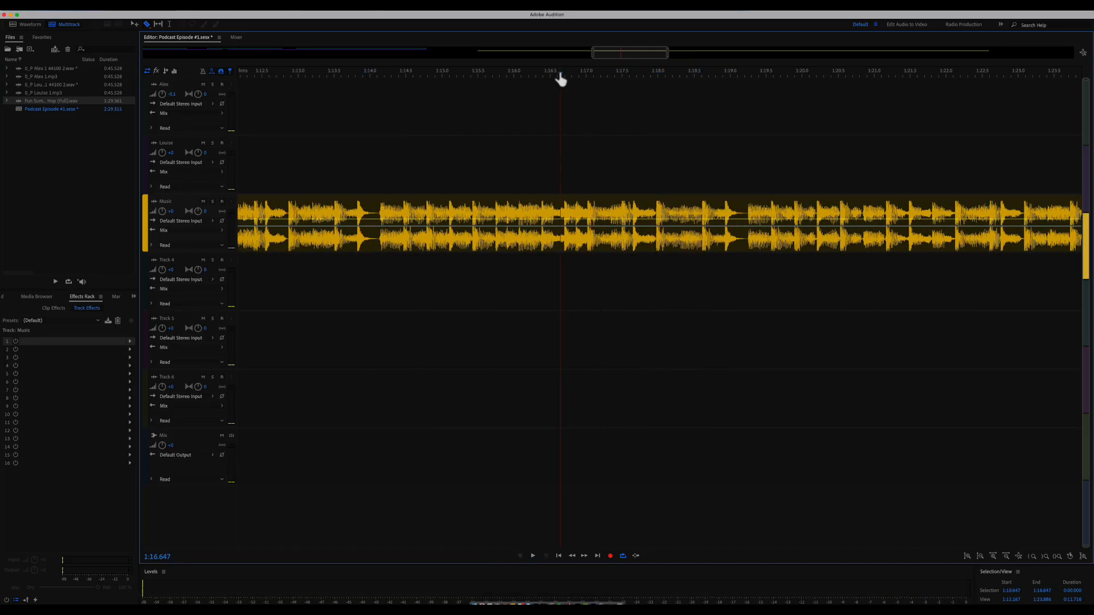
{"action": "key", "text": "space"}
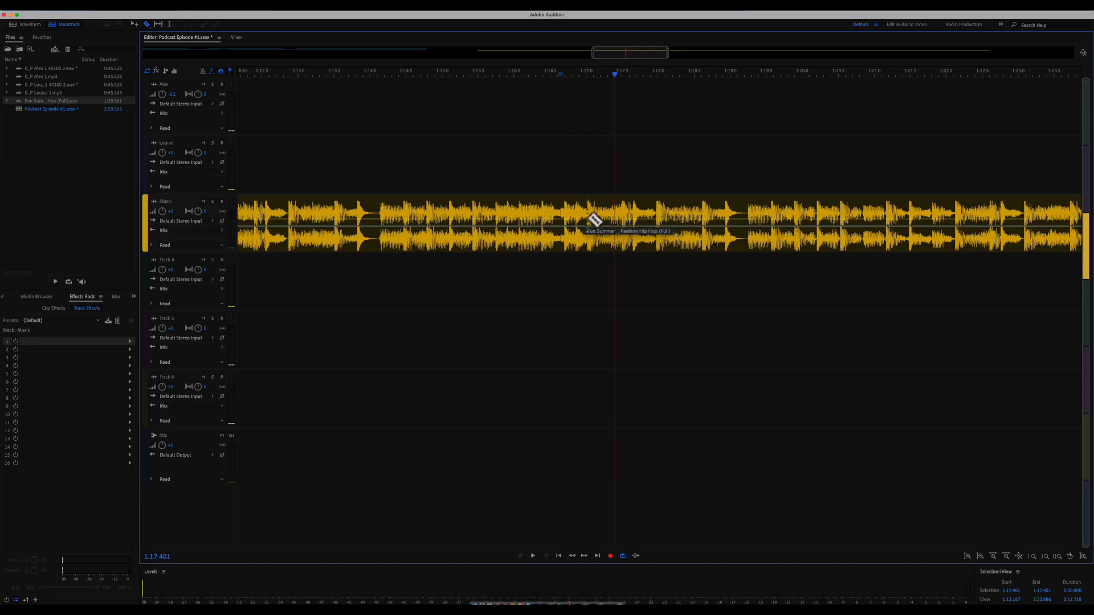
{"action": "key", "text": "minus"}
{"action": "key", "text": "minus"}
{"action": "key", "text": "minus"}
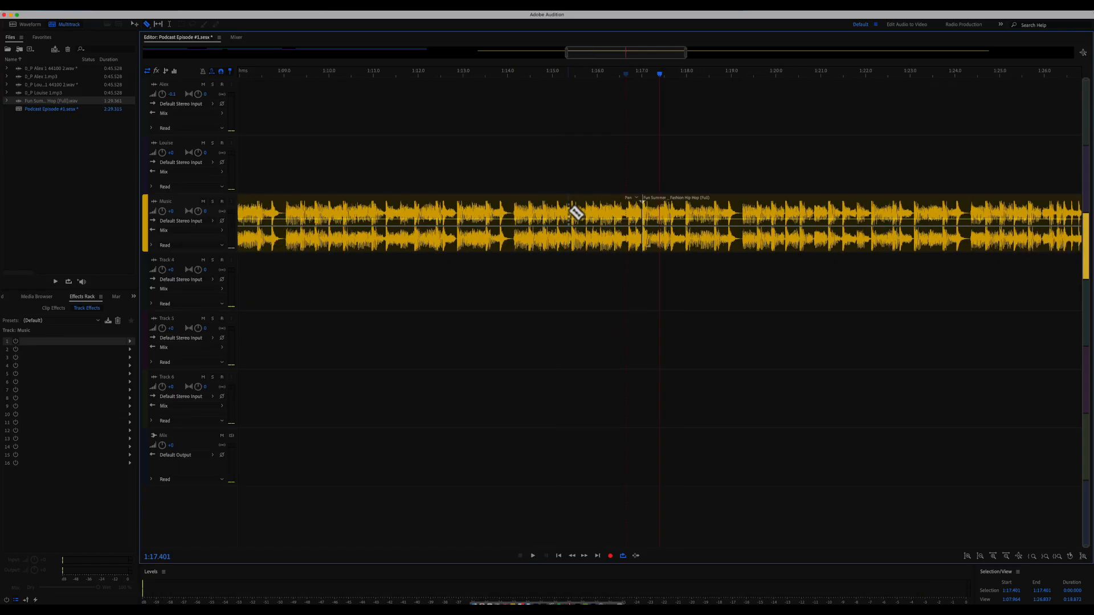
{"action": "key", "text": "Delete"}
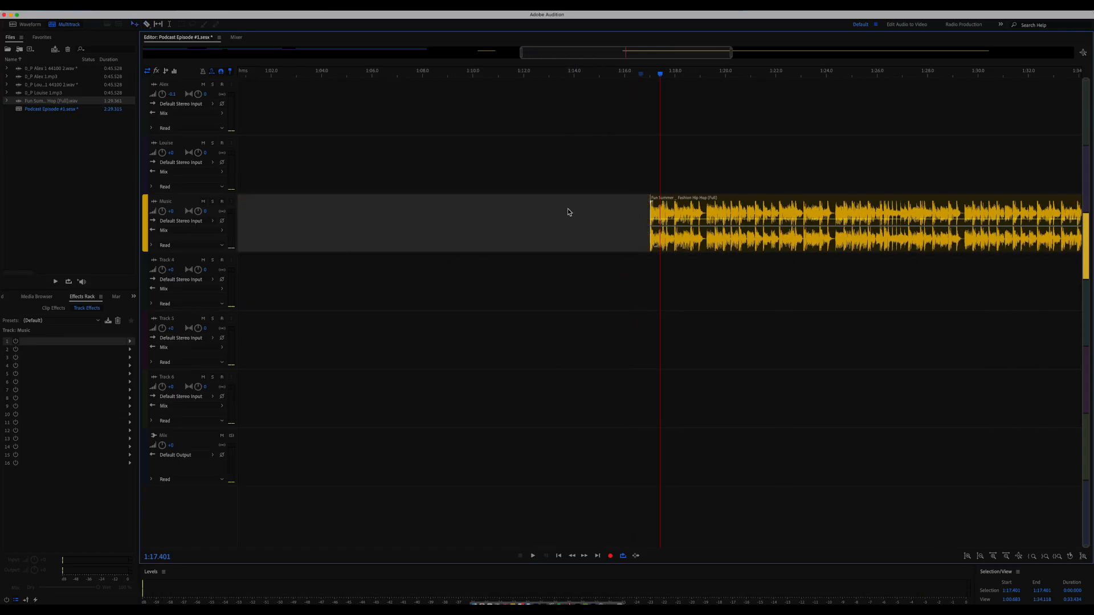
{"action": "key", "text": "minus"}
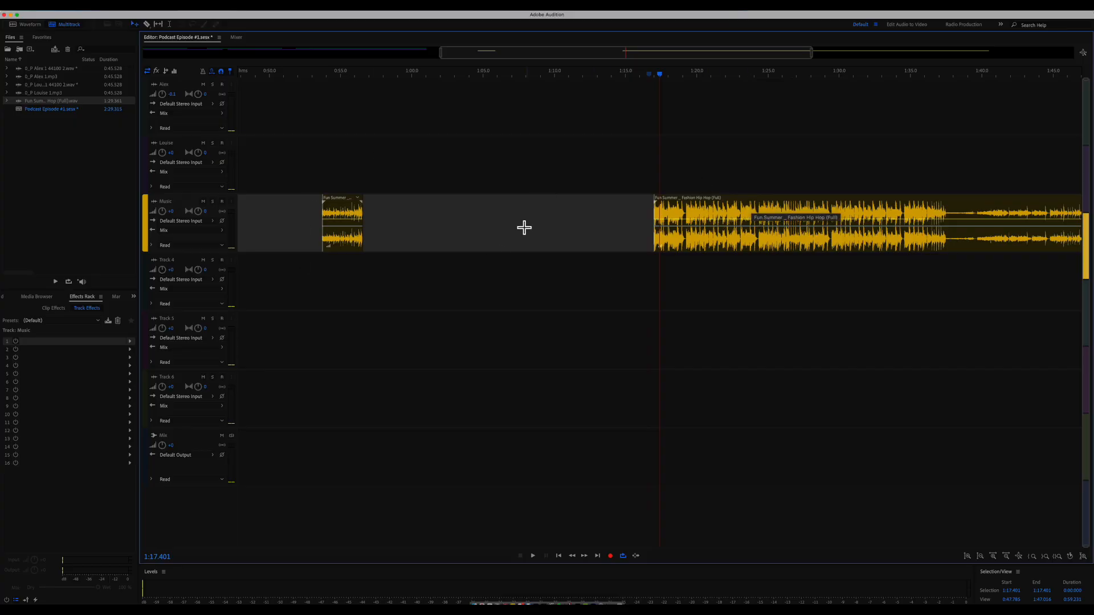
- Apply Ripple Delete > Gap to the Music track's empty space so the later music slides left
{"action": "right_click", "coordinate": [432, 224]}
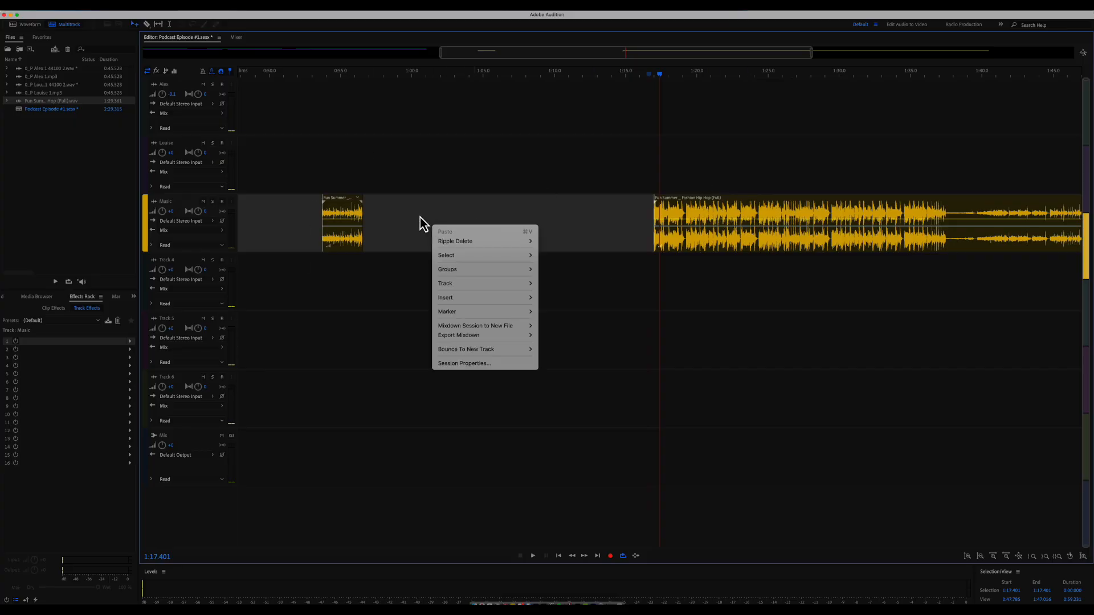
{"action": "left_click", "coordinate": [423, 211]}
{"action": "right_click", "coordinate": [422, 210]}
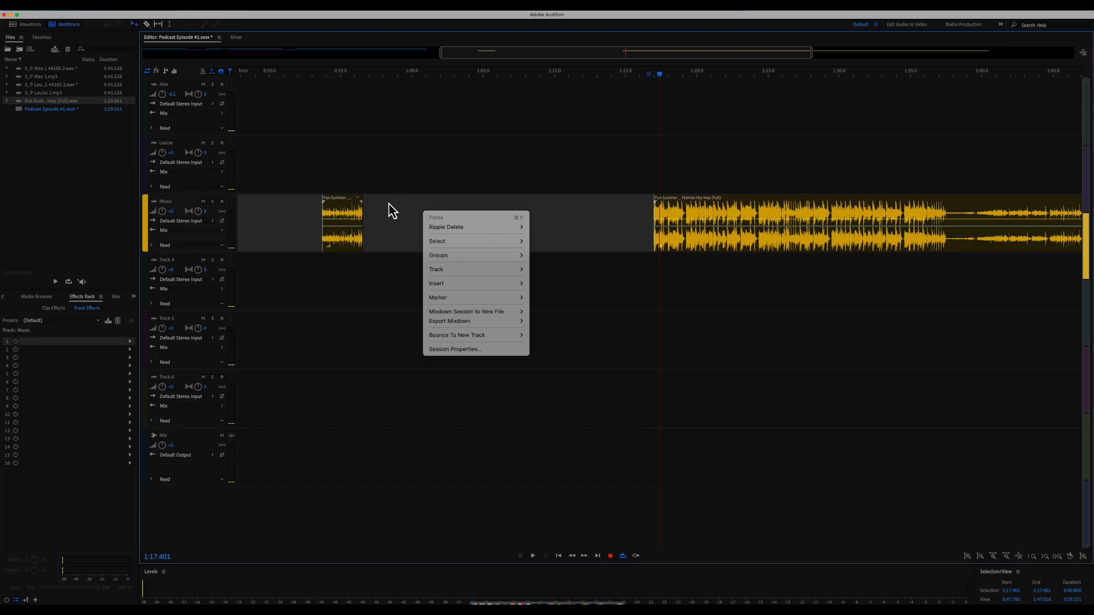
{"action": "mouse_move", "coordinate": [491, 231]}
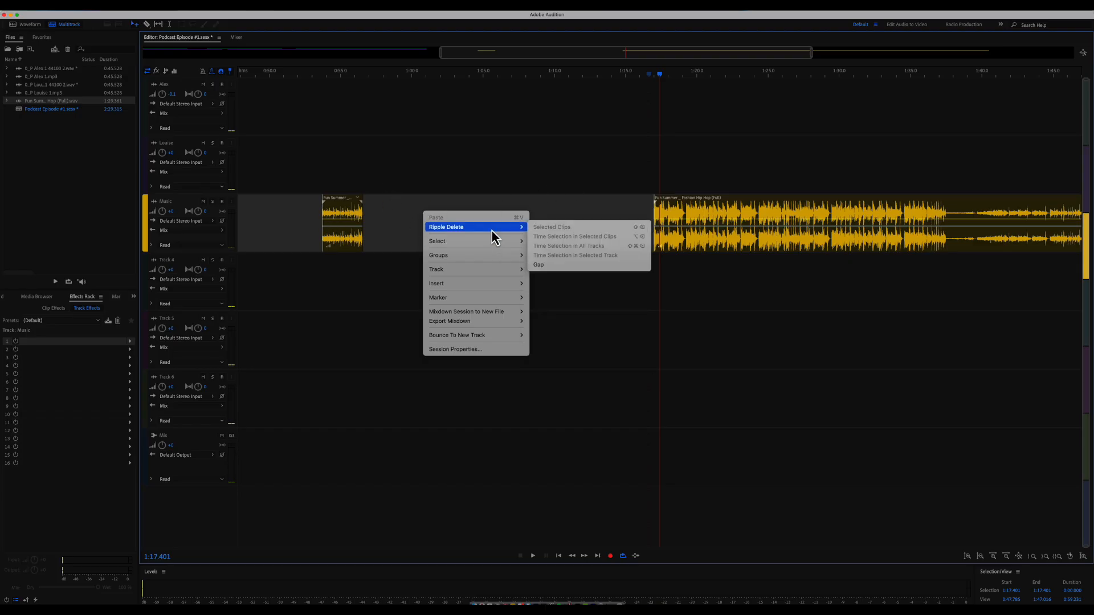
{"action": "left_click", "coordinate": [564, 266]}
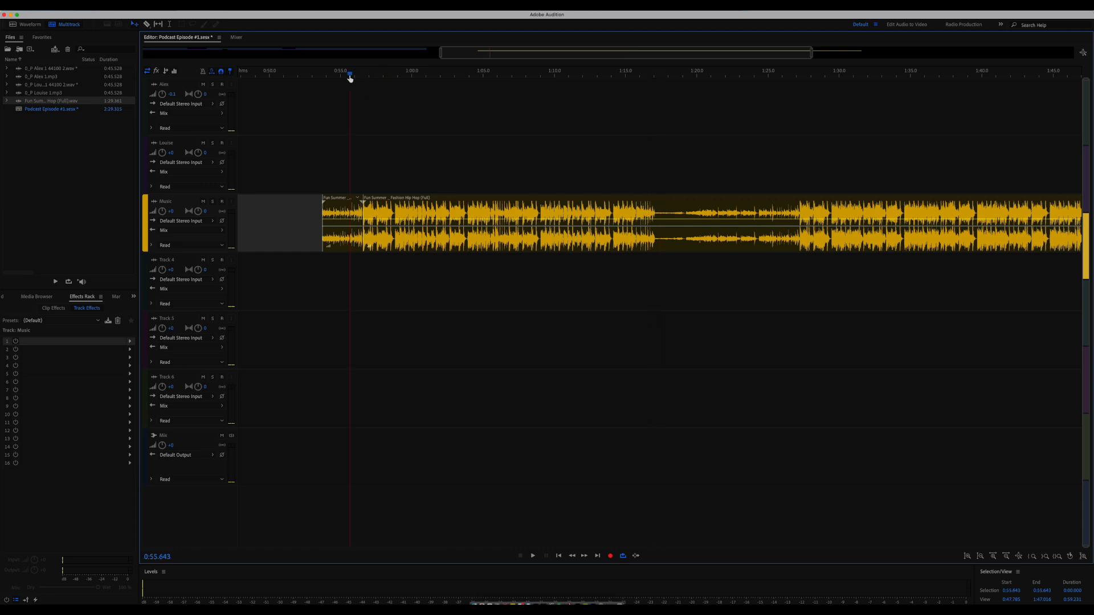
- Play the joined music, stop at 1:06.845, and razor-cut the Music clip at the playhead
{"action": "key", "text": "space"}
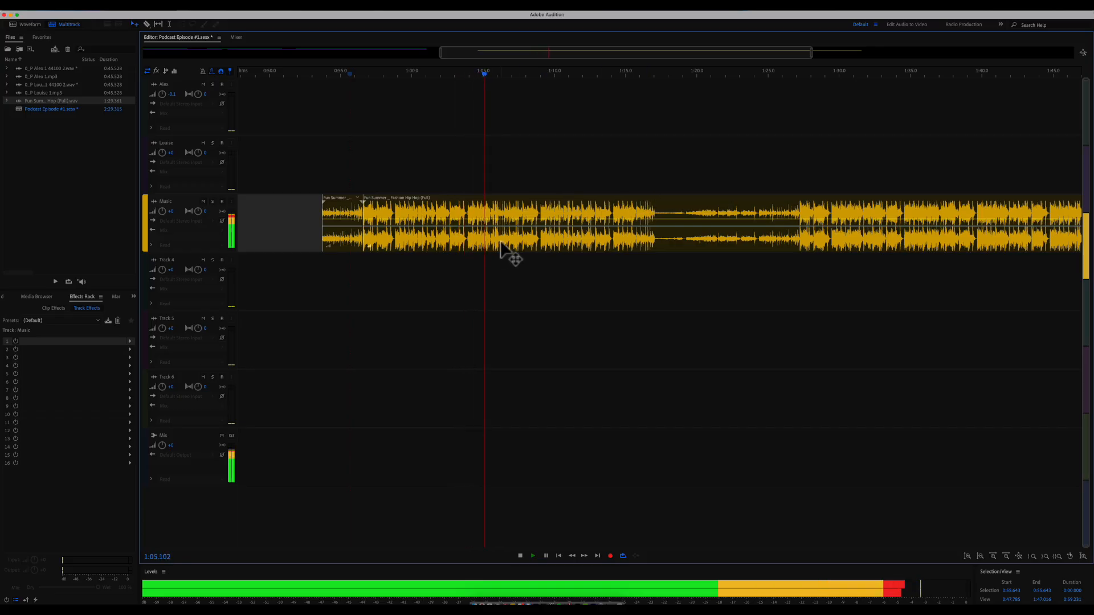
{"action": "key", "text": "space"}
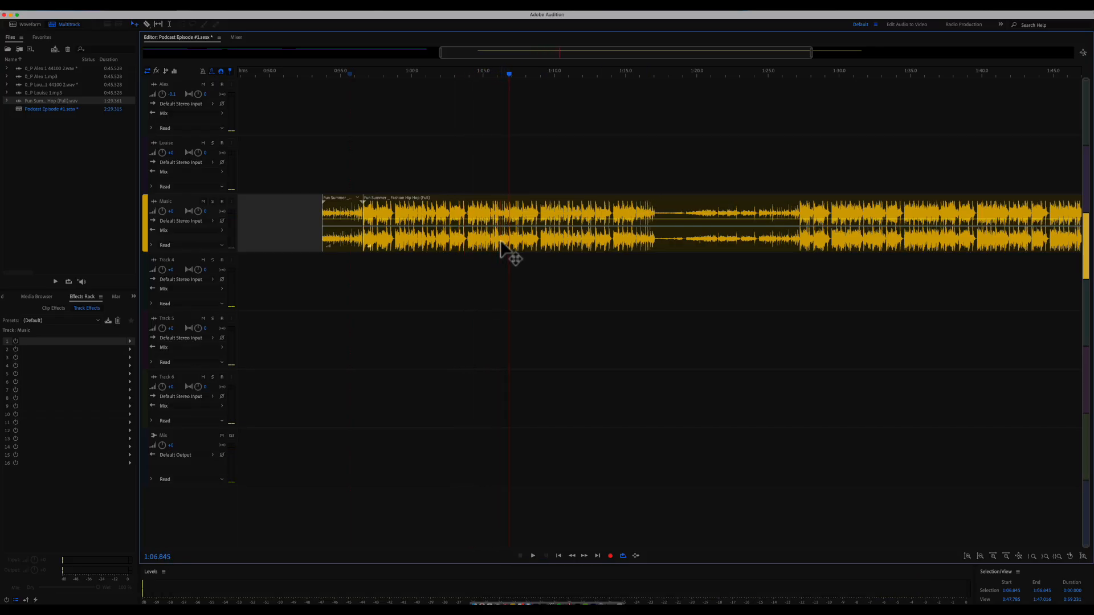
{"action": "key", "text": "equal"}
{"action": "key", "text": "equal"}
{"action": "key", "text": "equal"}
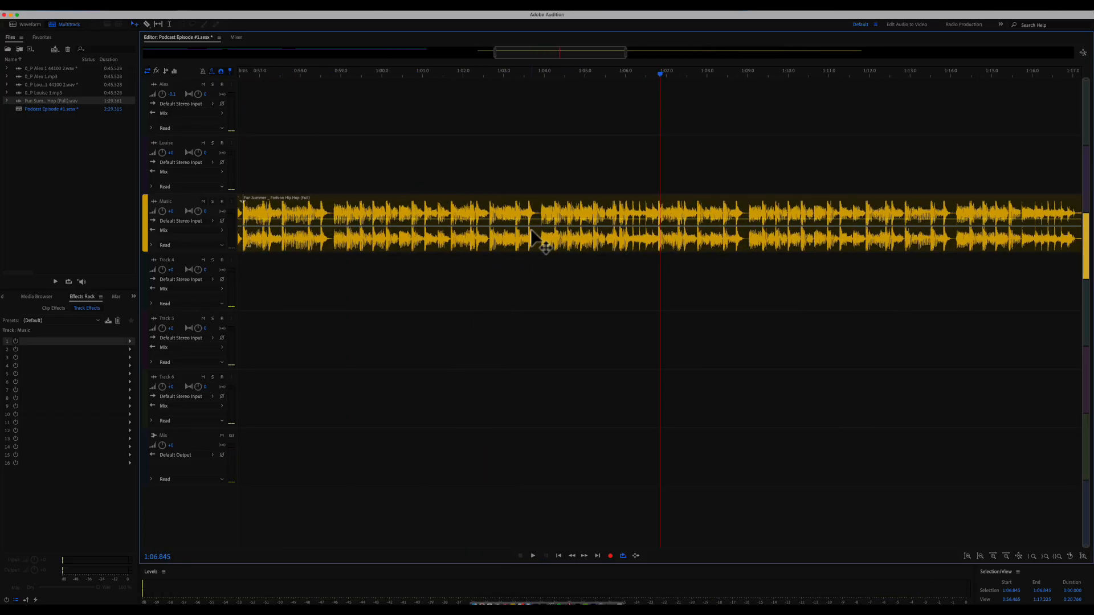
{"action": "key", "text": "equal"}
{"action": "key", "text": "equal"}
{"action": "key", "text": "r"}
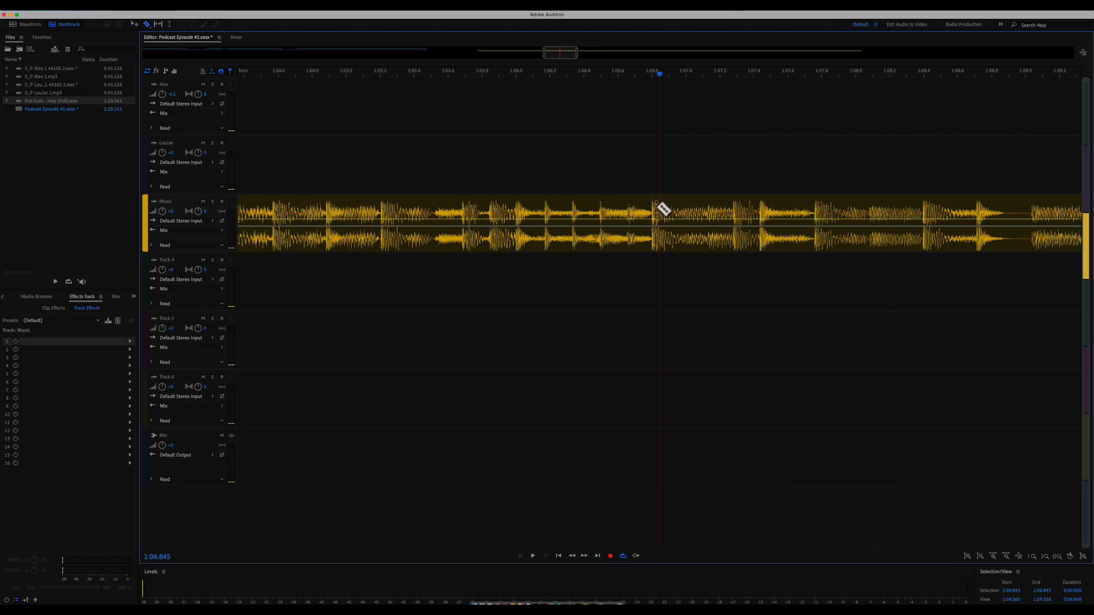
{"action": "left_click", "coordinate": [660, 209]}
{"action": "key", "text": "minus"}
{"action": "key", "text": "minus"}
{"action": "key", "text": "minus"}
{"action": "key", "text": "minus"}
{"action": "key", "text": "minus"}
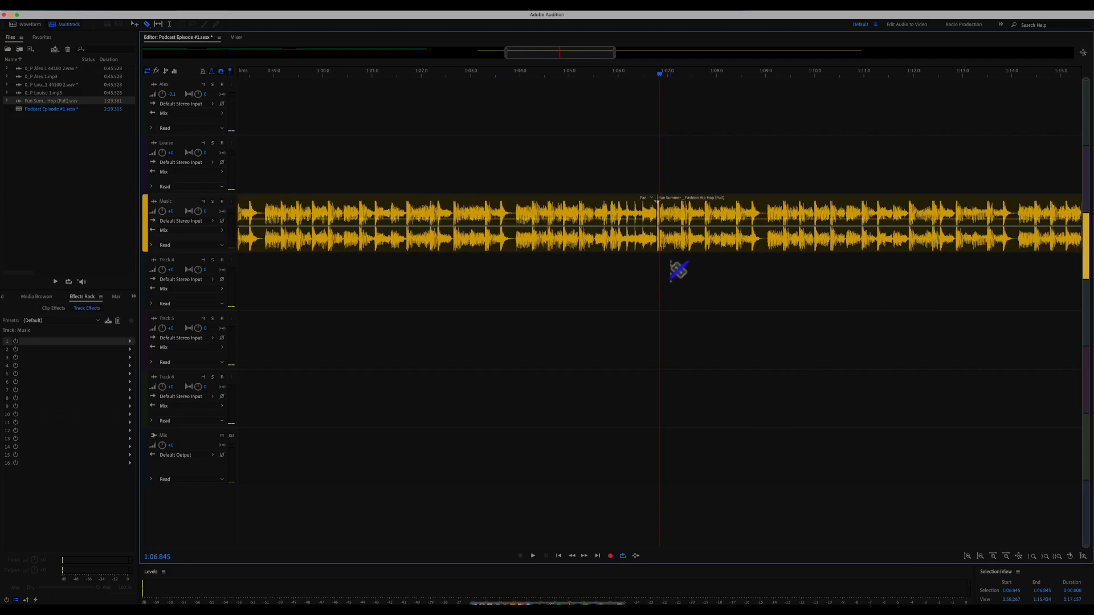
{"action": "scroll", "coordinate": [679, 265], "scroll_direction": "right", "scroll_amount": 10}
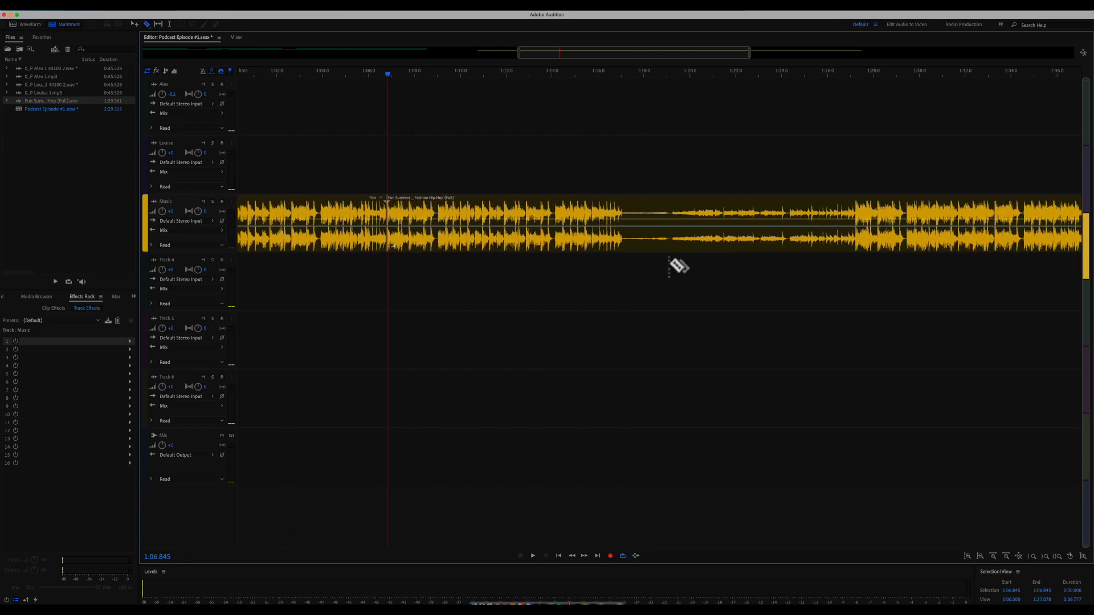
{"action": "scroll", "coordinate": [683, 275], "scroll_direction": "right", "scroll_amount": 2}
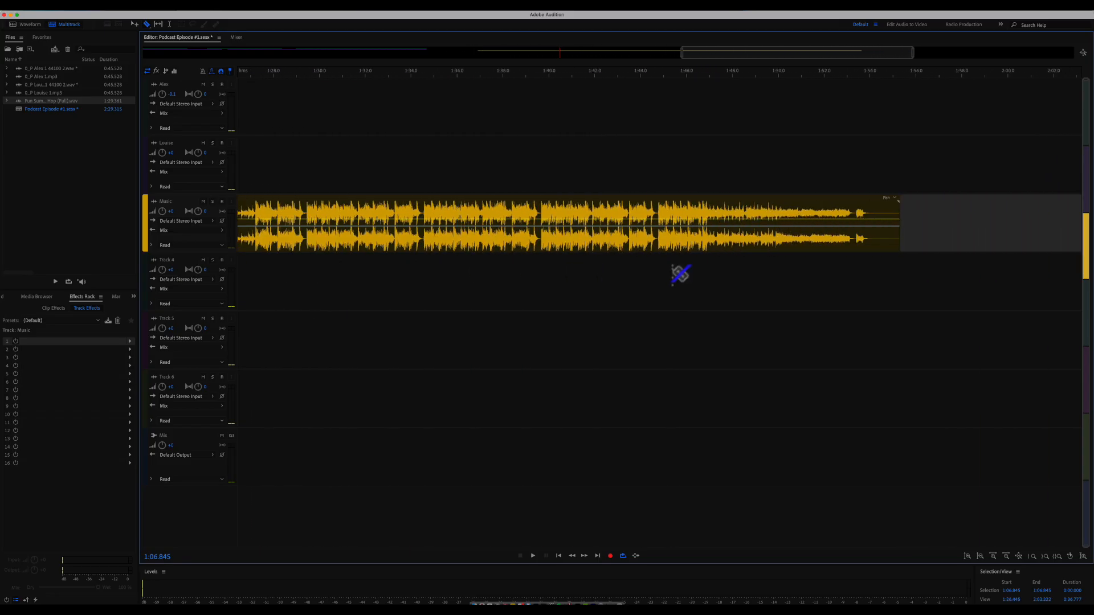
{"action": "left_click", "coordinate": [692, 76]}
- Scrub to about 1:46.5 and replay the music's ending several times to find the cut point
{"action": "left_click_drag", "start_coordinate": [692, 75], "coordinate": [659, 82]}
{"action": "key", "text": "space"}
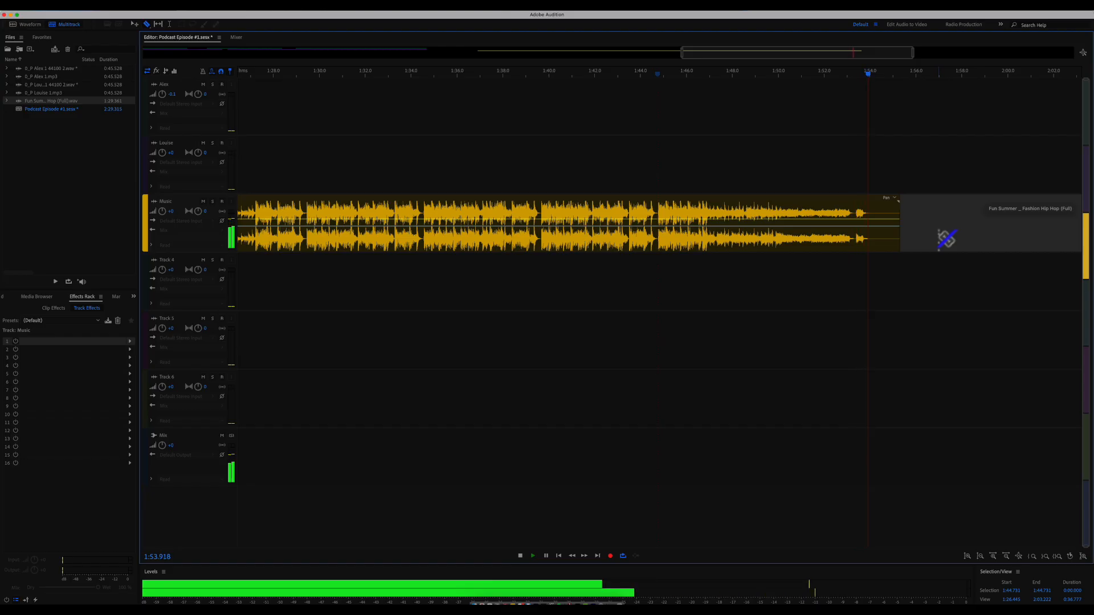
{"action": "key", "text": "space"}
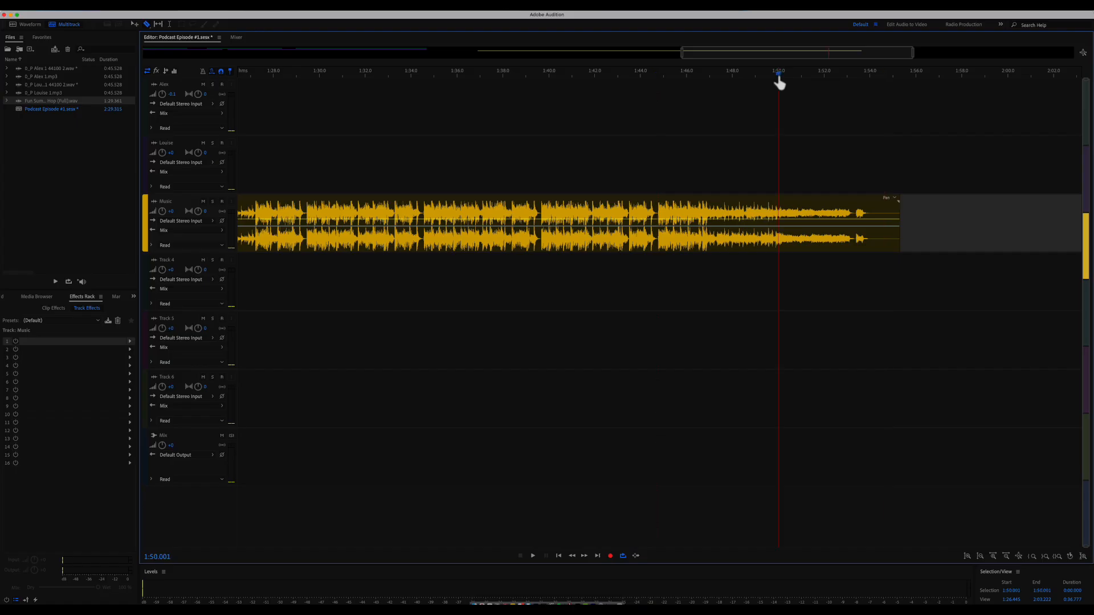
{"action": "key", "text": "space"}
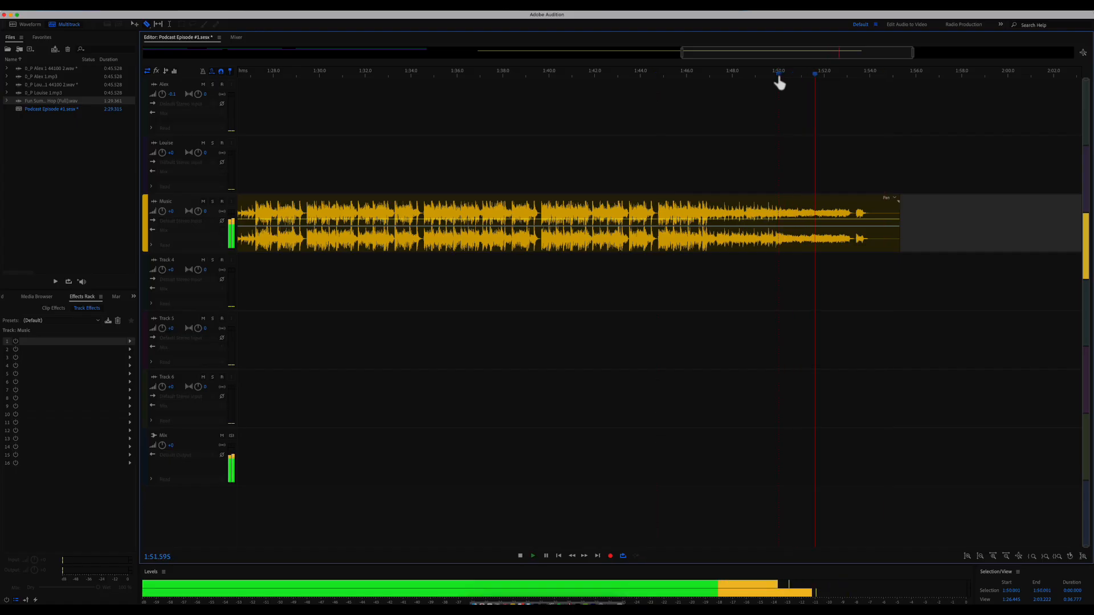
{"action": "key", "text": "space"}
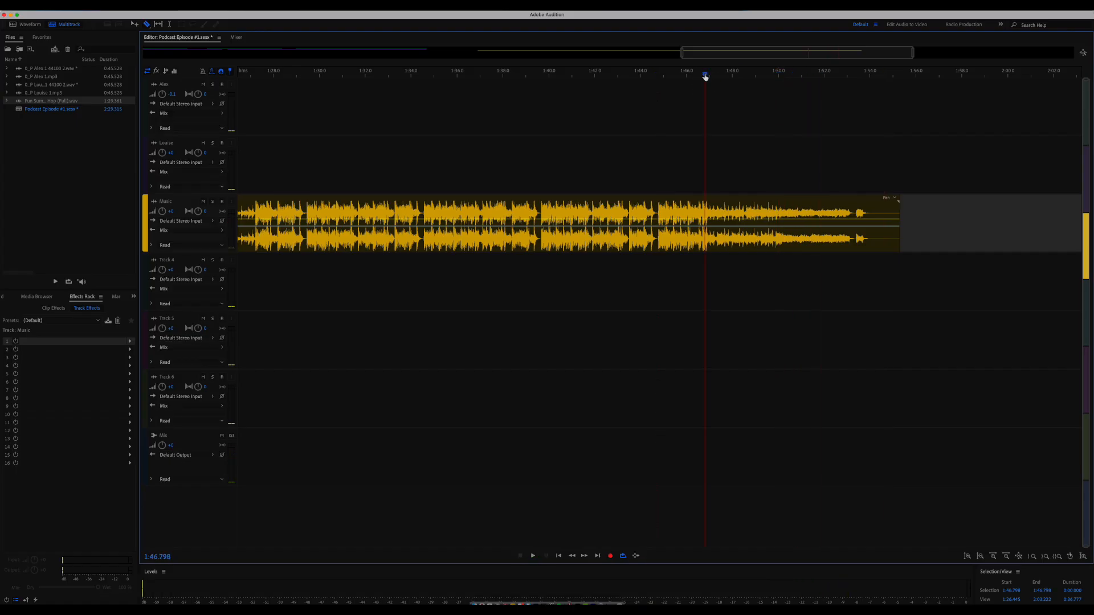
{"action": "key", "text": "space"}
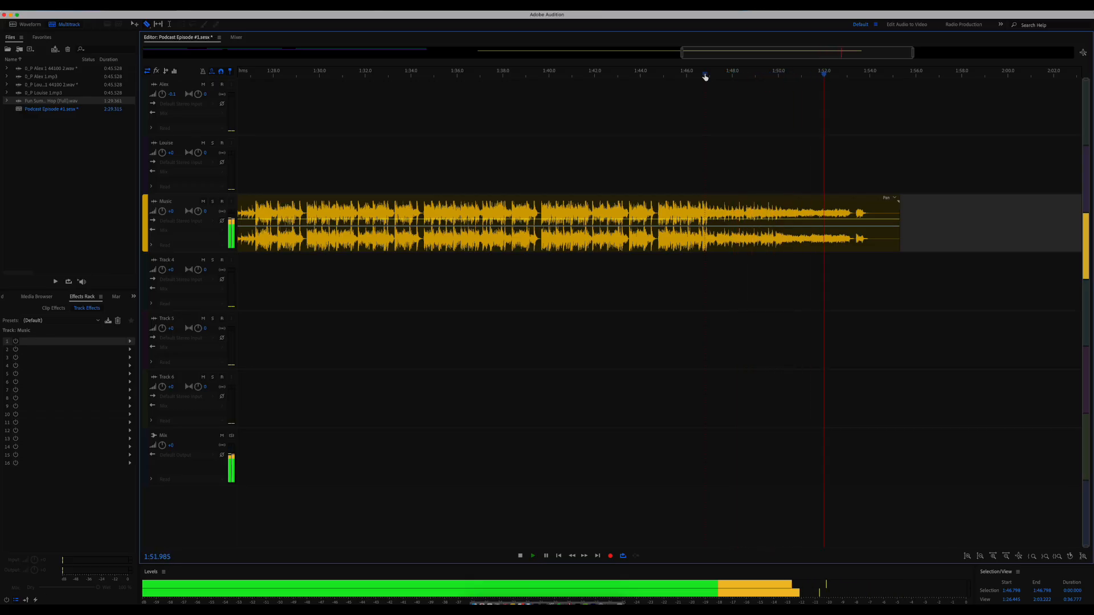
{"action": "key", "text": "space"}
- Zoom in, park the playhead at 1:50.200, and razor-cut the Music clip there
{"action": "key", "text": "equal"}
{"action": "key", "text": "equal"}
{"action": "key", "text": "equal"}
{"action": "key", "text": "equal"}
{"action": "key", "text": "equal"}
{"action": "key", "text": "equal"}
{"action": "key", "text": "equal"}
{"action": "key", "text": "equal"}
{"action": "key", "text": "equal"}
{"action": "key", "text": "equal"}
{"action": "key", "text": "equal"}
{"action": "key", "text": "equal"}
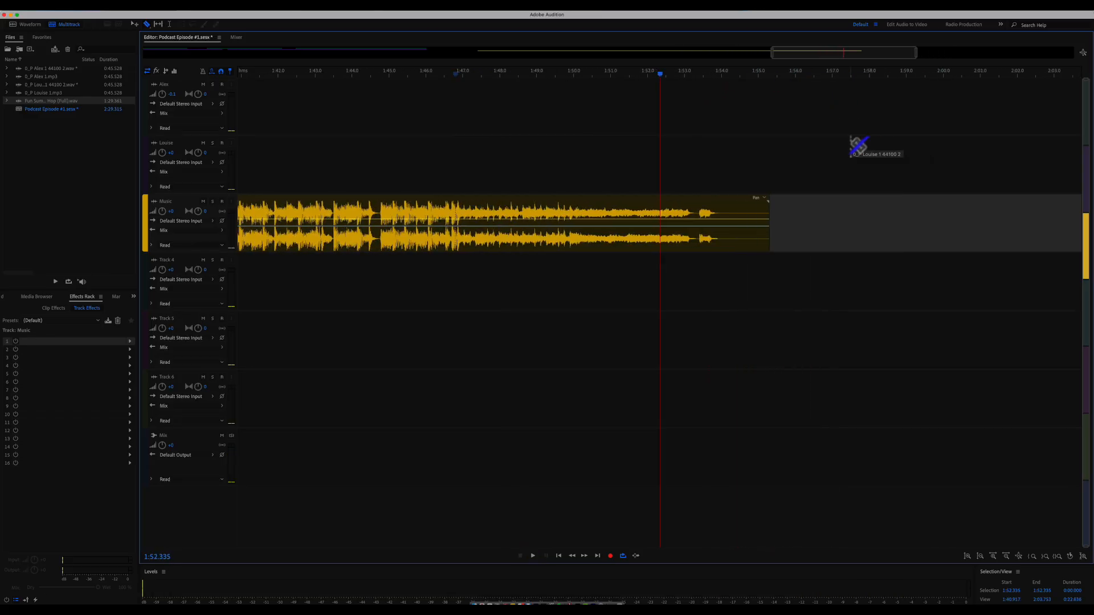
{"action": "key", "text": "equal"}
{"action": "key", "text": "equal"}
{"action": "key", "text": "equal"}
{"action": "key", "text": "equal"}
{"action": "key", "text": "equal"}
{"action": "scroll", "coordinate": [594, 199], "scroll_direction": "right", "scroll_amount": 1}
{"action": "scroll", "coordinate": [594, 198], "scroll_direction": "left", "scroll_amount": 1}
{"action": "scroll", "coordinate": [595, 199], "scroll_direction": "left", "scroll_amount": 1}
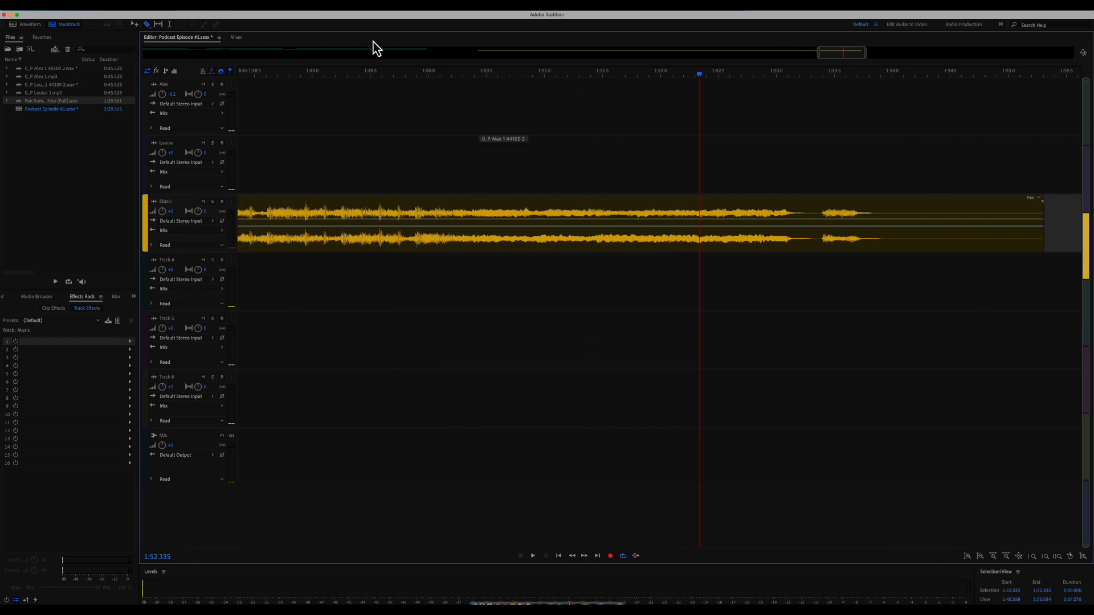
{"action": "key", "text": "space"}
{"action": "key", "text": "space"}
{"action": "left_click", "coordinate": [436, 76]}
{"action": "key", "text": "space"}
{"action": "key", "text": "space"}
{"action": "left_click", "coordinate": [451, 76]}
{"action": "key", "text": "space"}
{"action": "key", "text": "space"}
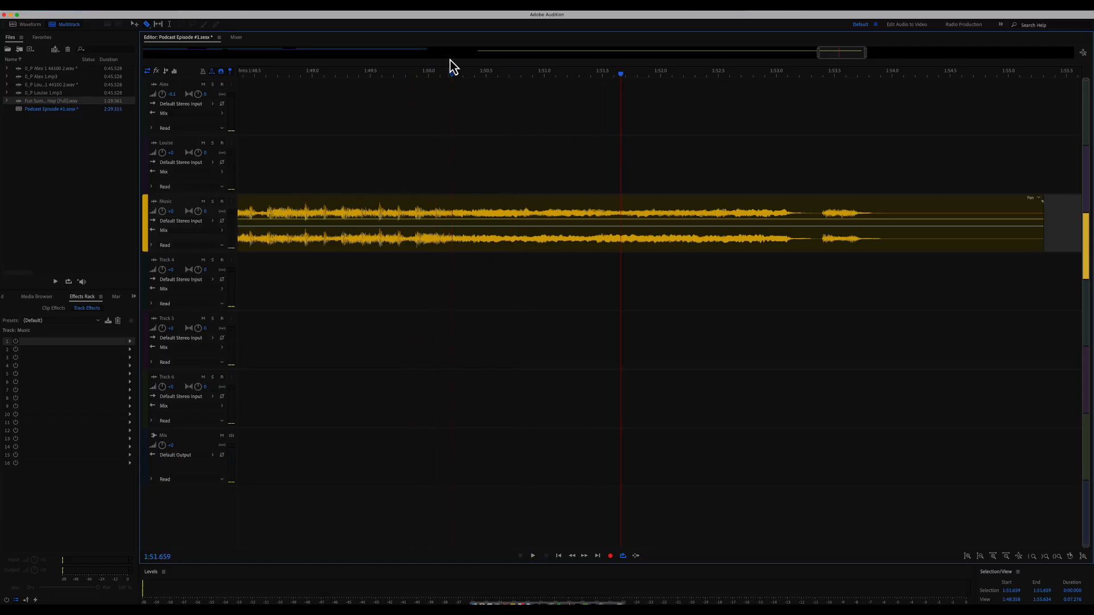
{"action": "left_click", "coordinate": [453, 203]}
- Delete the music clip between the 1:06.8 and 1:50.2 cuts
{"action": "left_click", "coordinate": [447, 214]}
{"action": "key", "text": "Delete"}
{"action": "key", "text": "minus"}
{"action": "key", "text": "minus"}
{"action": "key", "text": "minus"}
{"action": "key", "text": "minus"}
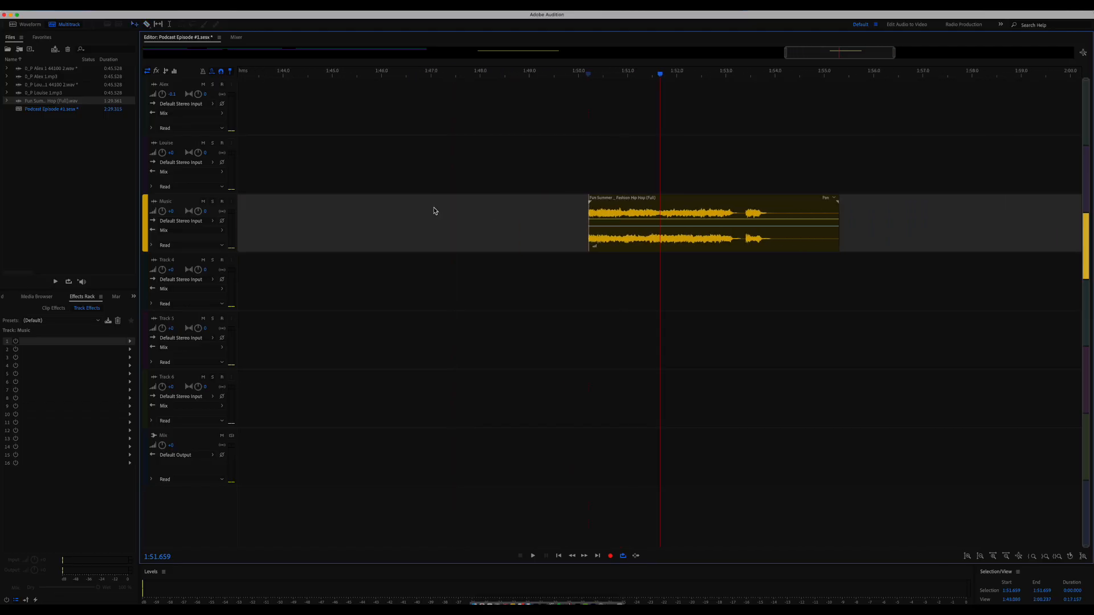
{"action": "scroll", "coordinate": [433, 208], "scroll_direction": "left", "scroll_amount": 10}
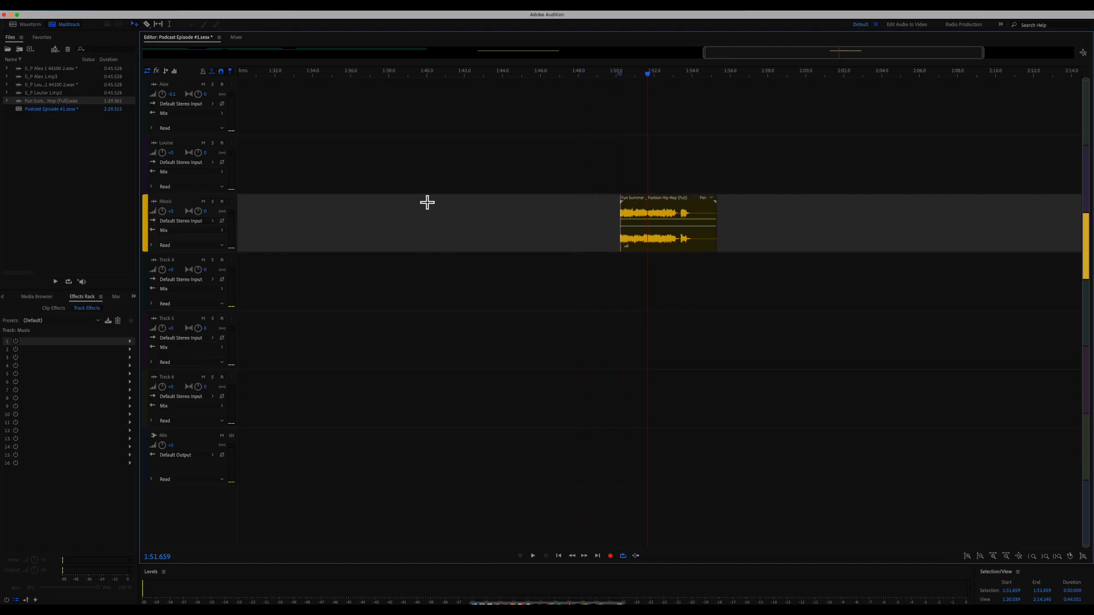
- Ripple-delete the resulting gap and play across the new join from 1:04.240
{"action": "right_click", "coordinate": [452, 224]}
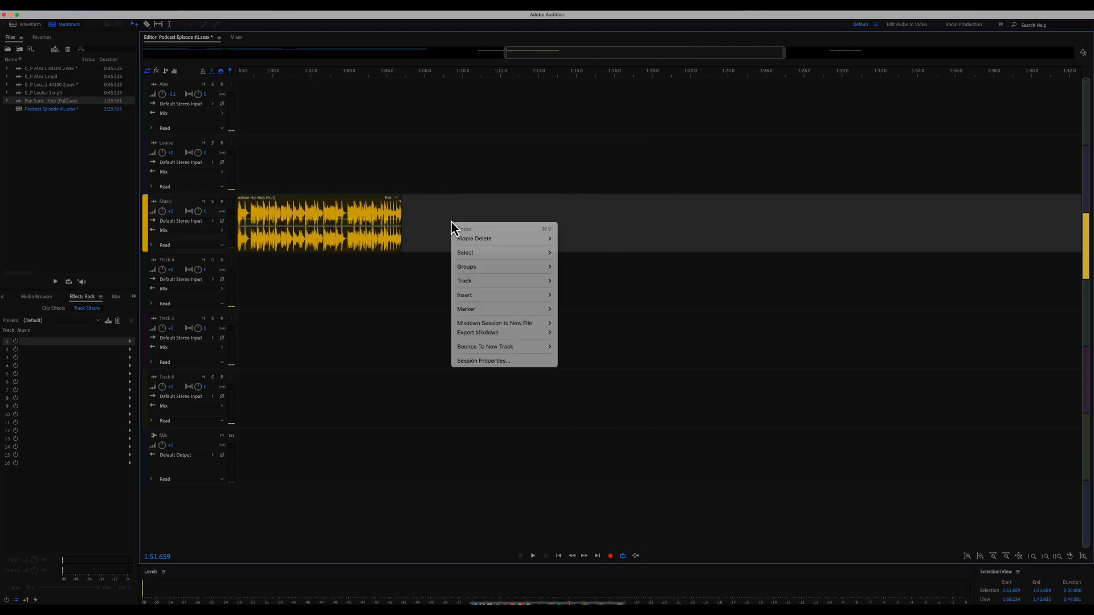
{"action": "mouse_move", "coordinate": [478, 240]}
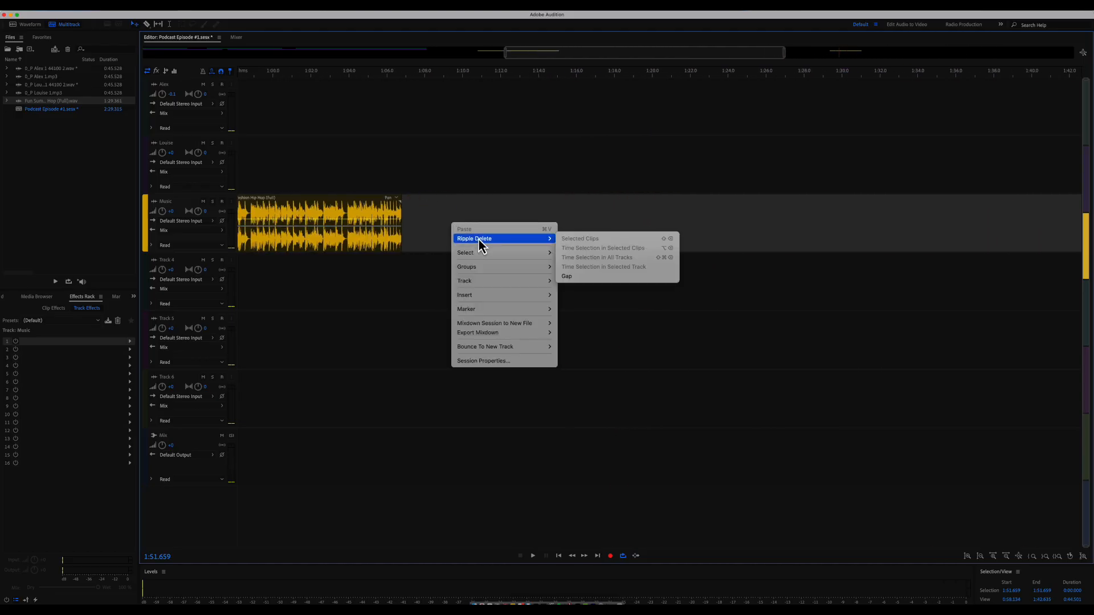
{"action": "left_click", "coordinate": [593, 278]}
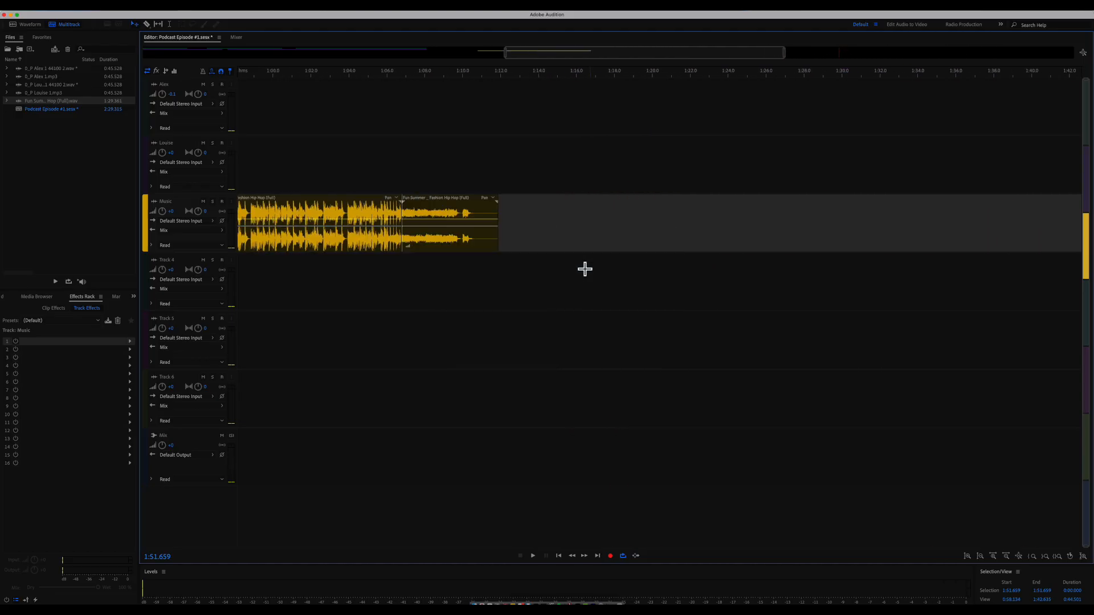
{"action": "left_click", "coordinate": [354, 75]}
{"action": "key", "text": "space"}
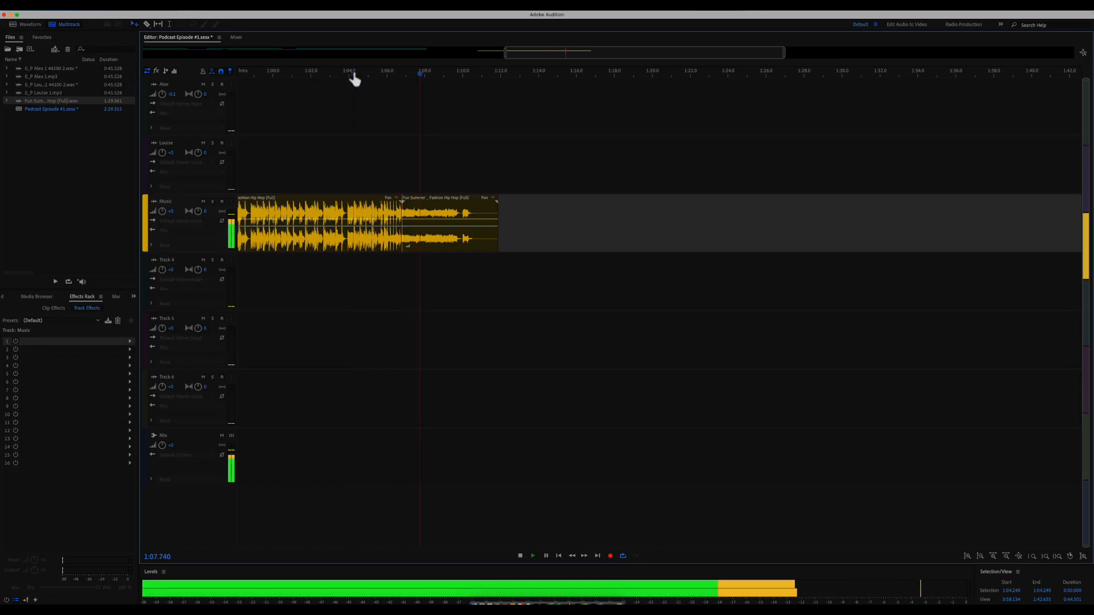
- Stop at 1:09.598, extend the ending music clip's start slightly, and play the music bed
{"action": "key", "text": "space"}
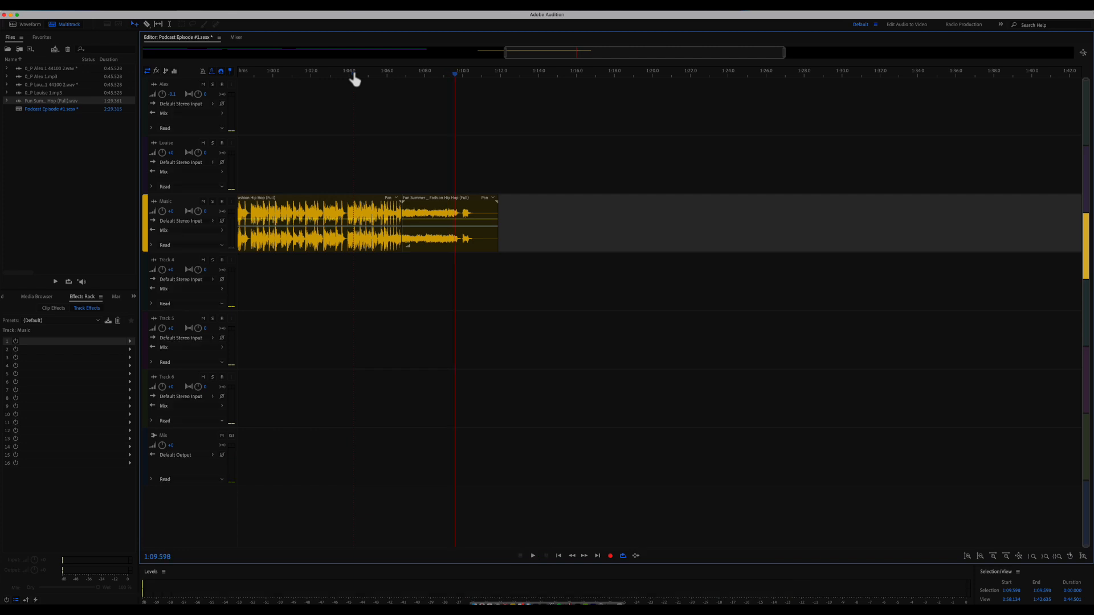
{"action": "scroll", "coordinate": [353, 75], "scroll_direction": "up", "scroll_amount": 5}
{"action": "scroll", "coordinate": [354, 80], "scroll_direction": "up", "scroll_amount": 2}
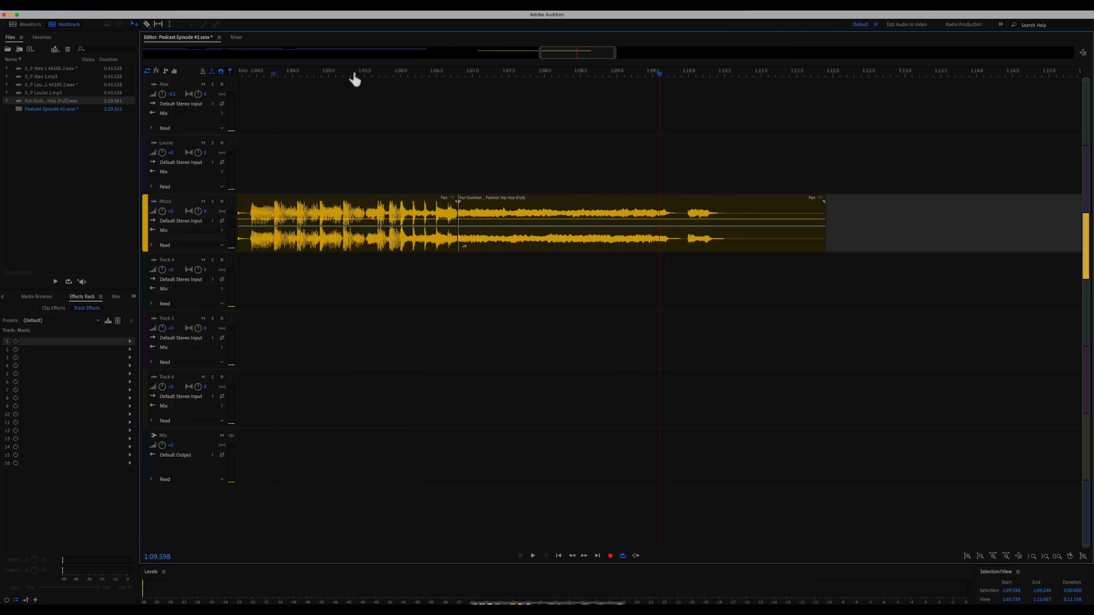
{"action": "left_click", "coordinate": [460, 212]}
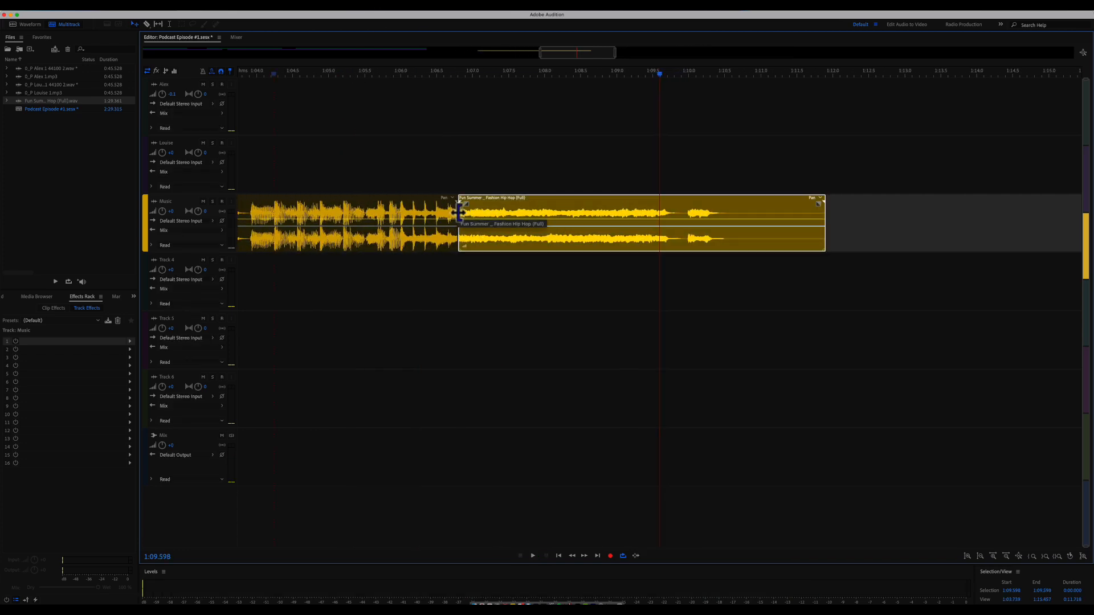
{"action": "left_click_drag", "start_coordinate": [460, 213], "coordinate": [451, 213]}
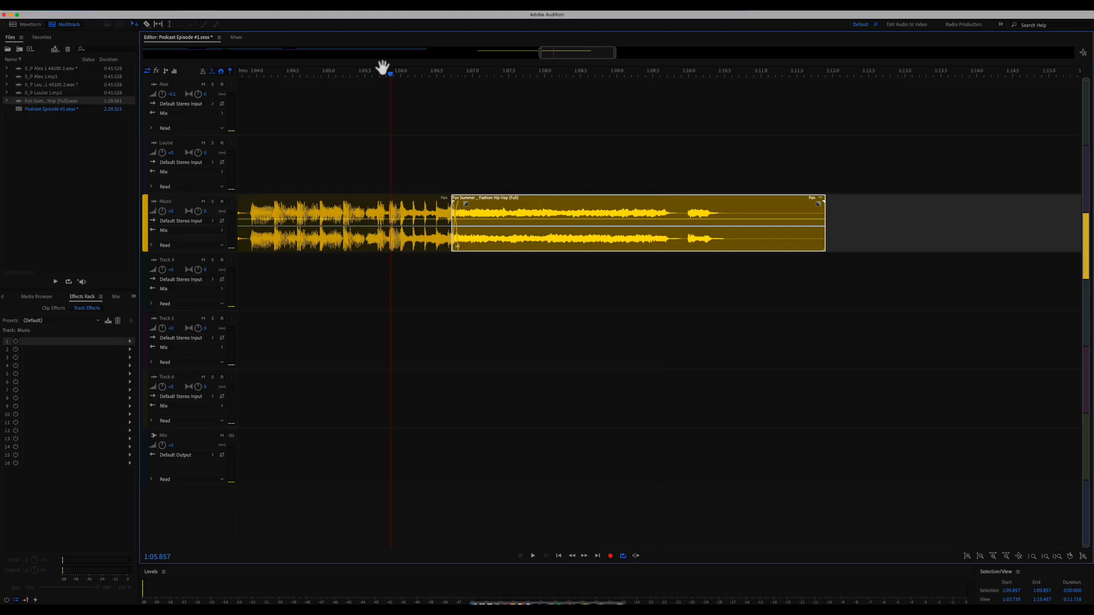
{"action": "key", "text": "space"}
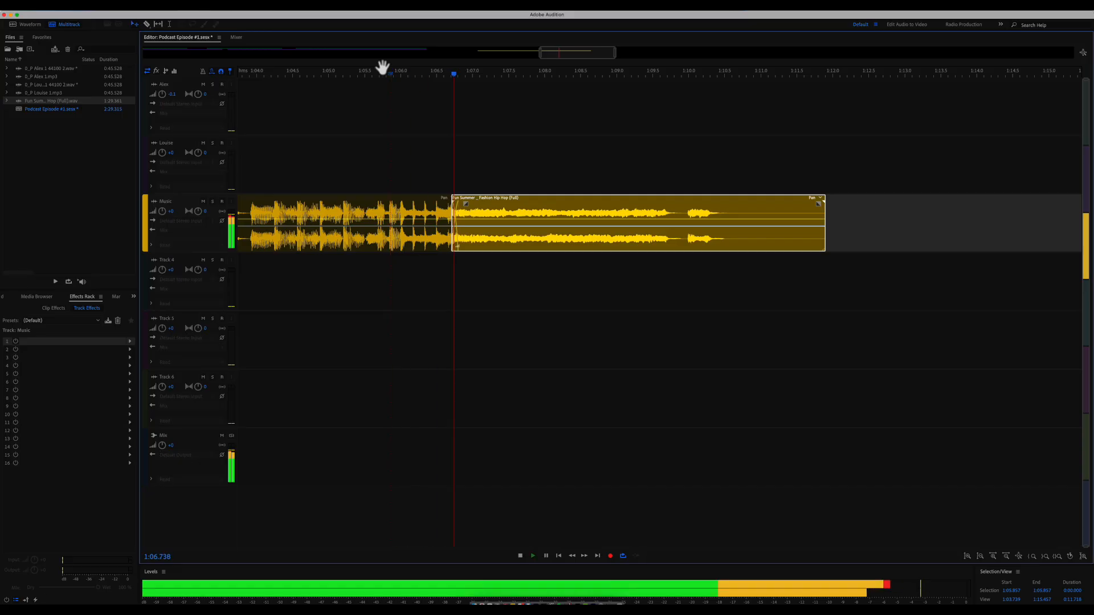
- Razor-cut the music at about 1:10 and delete the leftover tail after it
{"action": "left_click_drag", "start_coordinate": [542, 66], "coordinate": [488, 66]}
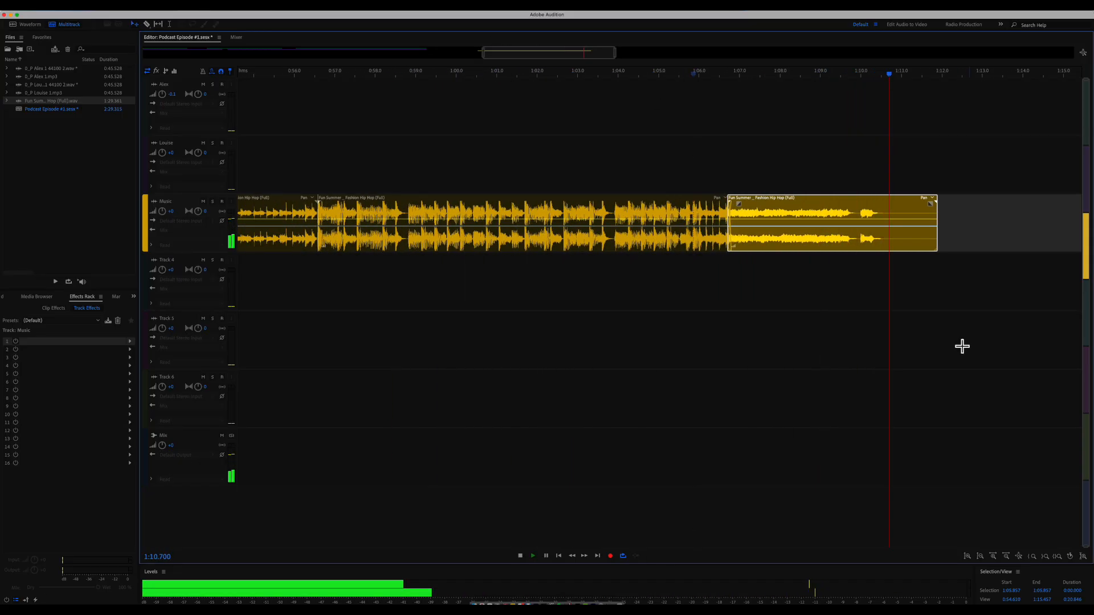
{"action": "key", "text": "r"}
{"action": "key", "text": "space"}
{"action": "left_click", "coordinate": [858, 212]}
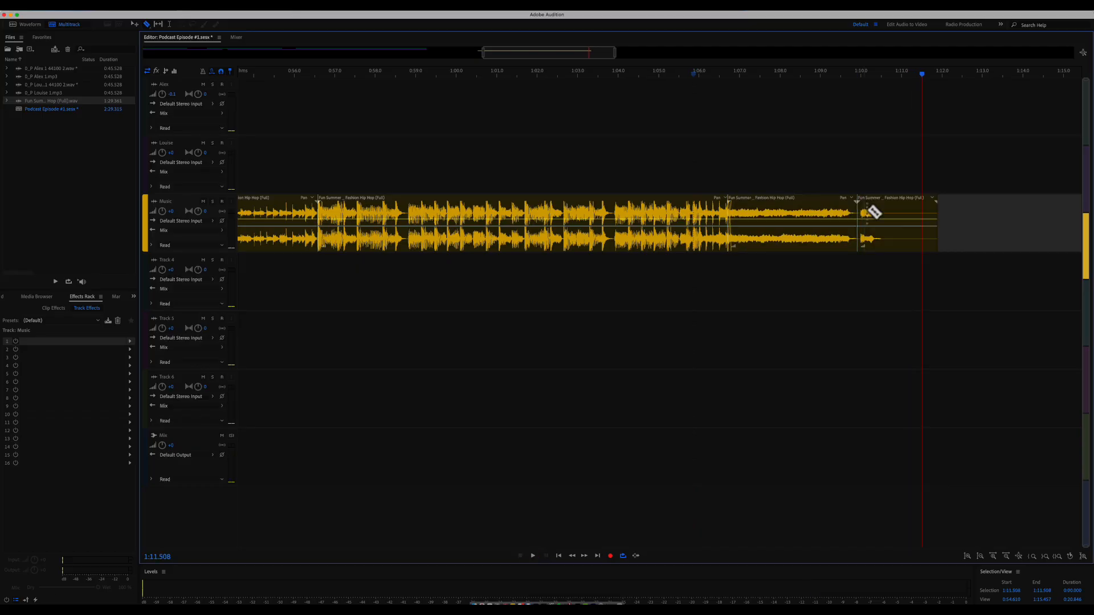
{"action": "key", "text": "v"}
{"action": "left_click", "coordinate": [878, 210]}
{"action": "key", "text": "Delete"}
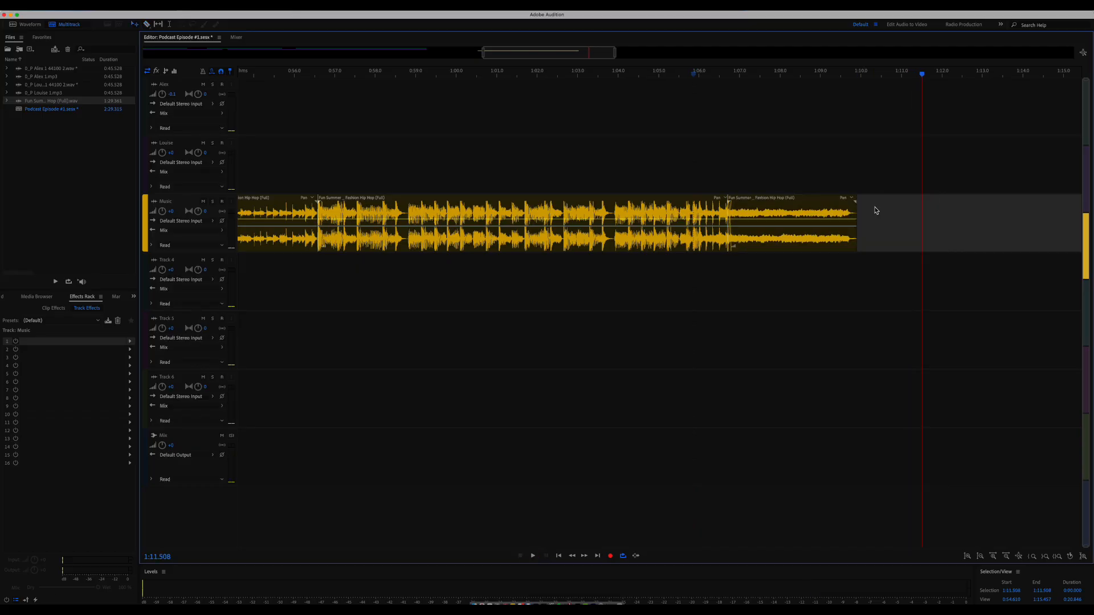
{"action": "key", "text": "minus"}
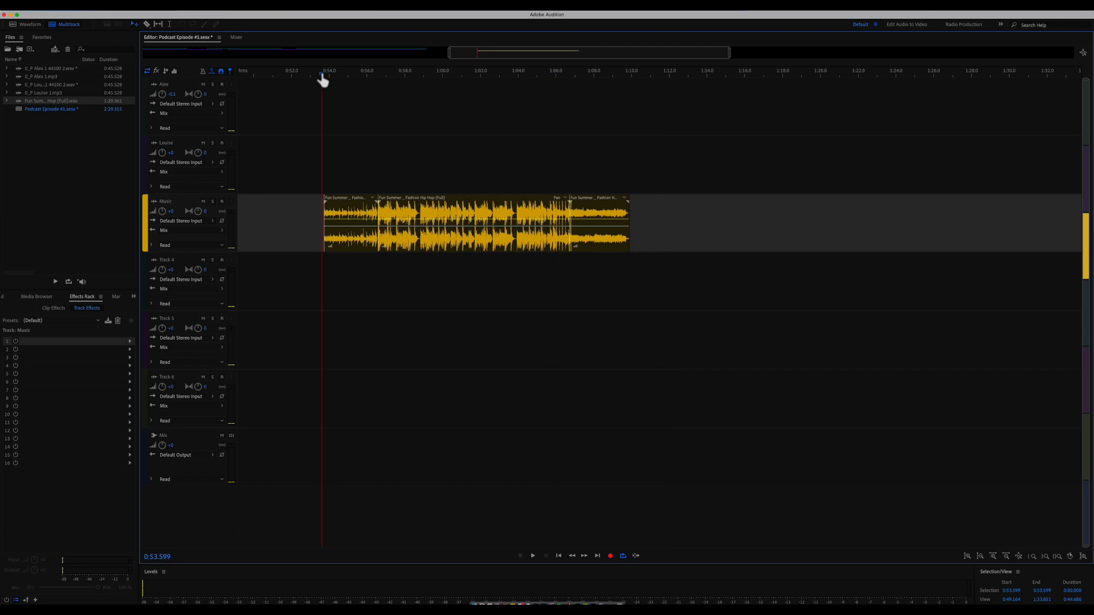
{"action": "key", "text": "space"}
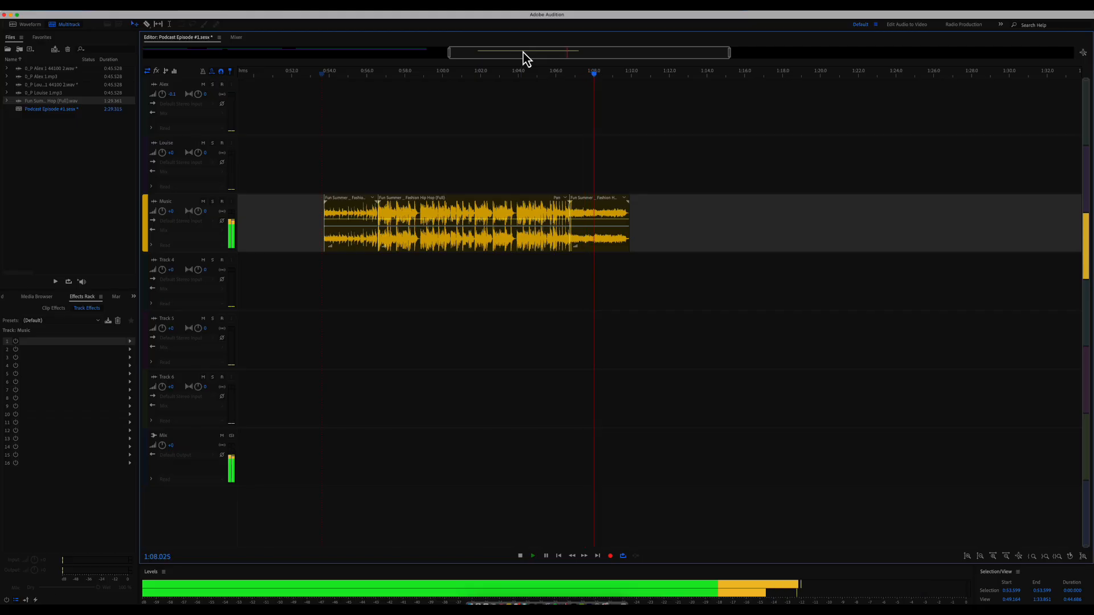
{"action": "key", "text": "Home"}
{"action": "key", "text": "space"}
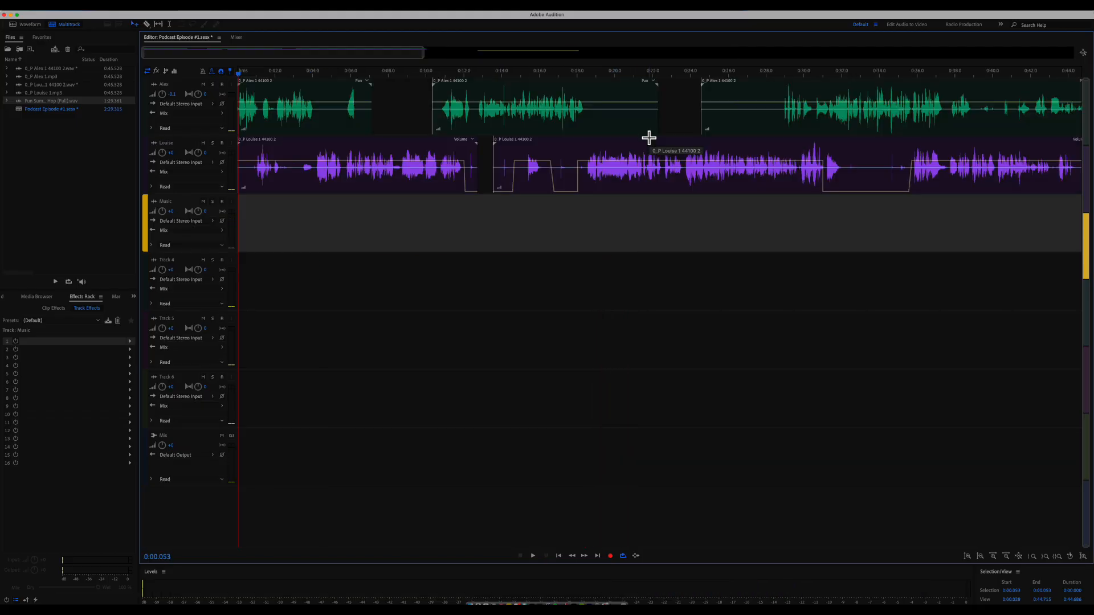
- Group the music clips together with Groups > Group Clips
{"action": "left_click_drag", "start_coordinate": [422, 51], "coordinate": [734, 52]}
{"action": "right_click", "coordinate": [767, 213]}
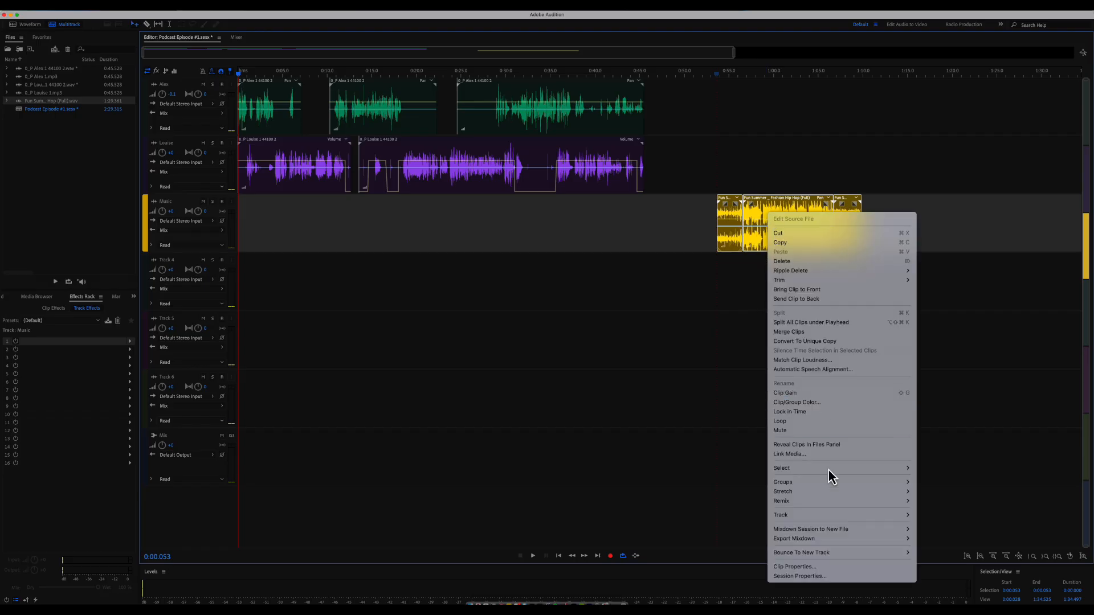
{"action": "mouse_move", "coordinate": [835, 483]}
{"action": "left_click", "coordinate": [935, 489]}
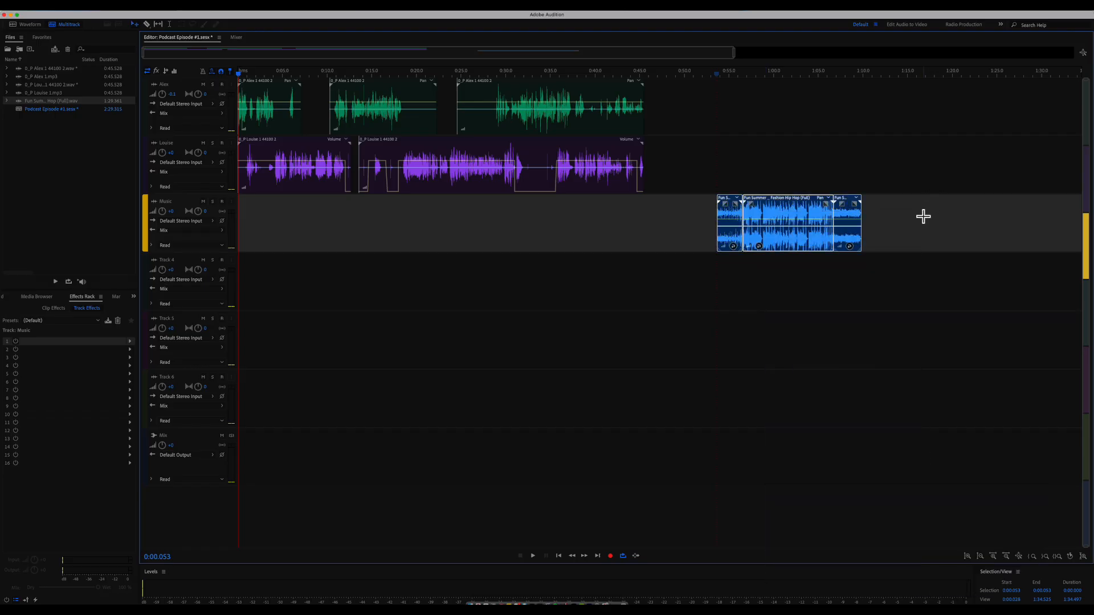
- Move the music group to 0:00 and select all the Alex and Louise voice clips
{"action": "left_click_drag", "start_coordinate": [806, 218], "coordinate": [830, 227]}
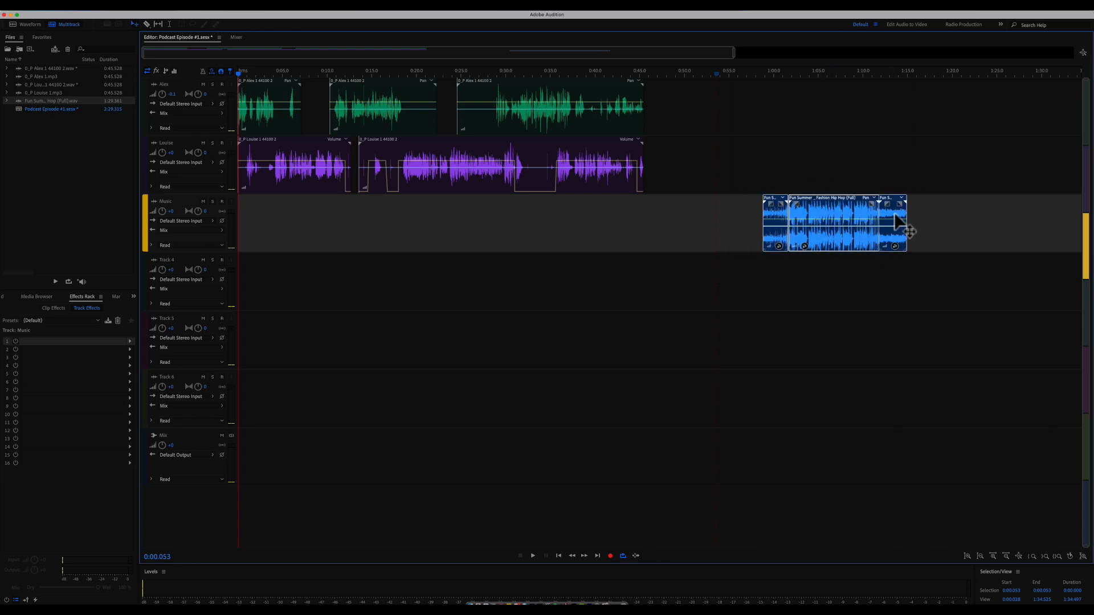
{"action": "left_click_drag", "start_coordinate": [893, 217], "coordinate": [369, 246]}
{"action": "left_click_drag", "start_coordinate": [671, 160], "coordinate": [387, 96]}
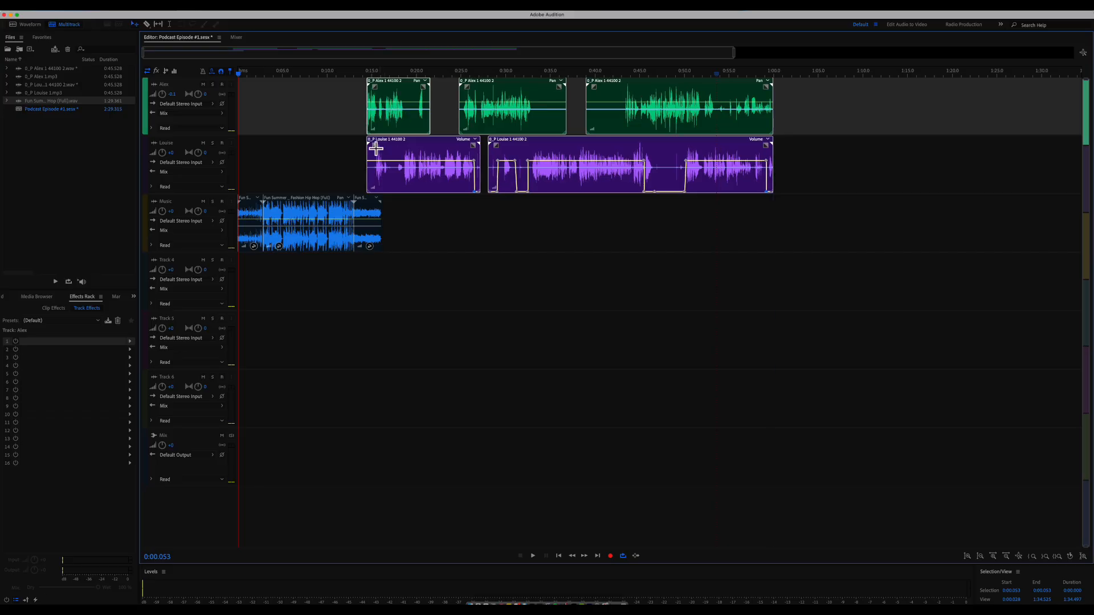
- Move the Music track above the Alex and Louise tracks and play back the session start
{"action": "left_click", "coordinate": [190, 206]}
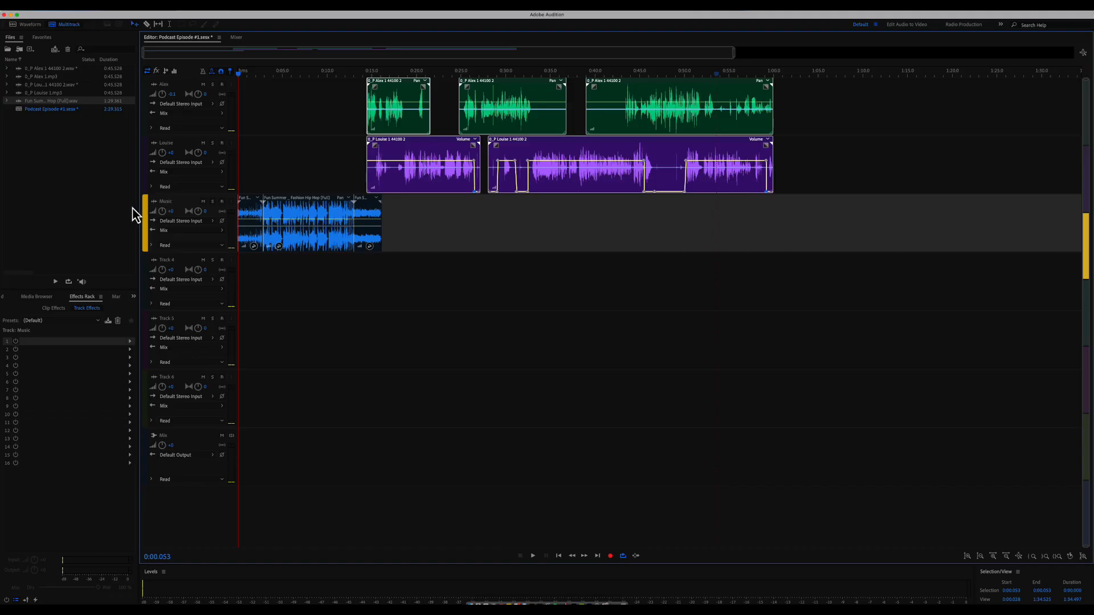
{"action": "left_click_drag", "start_coordinate": [142, 202], "coordinate": [142, 97]}
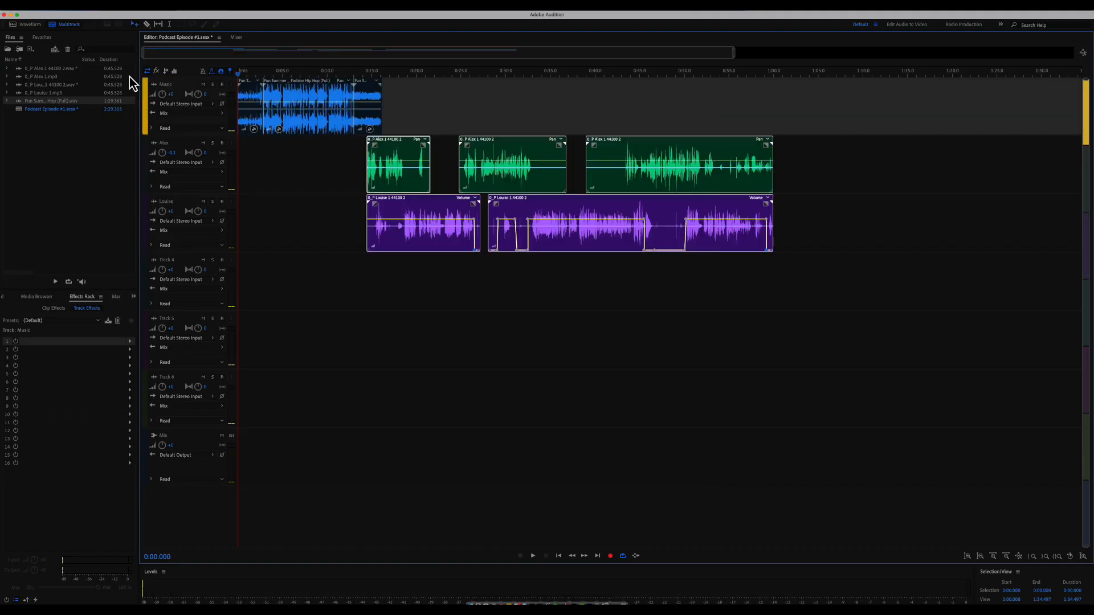
{"action": "key", "text": "space"}
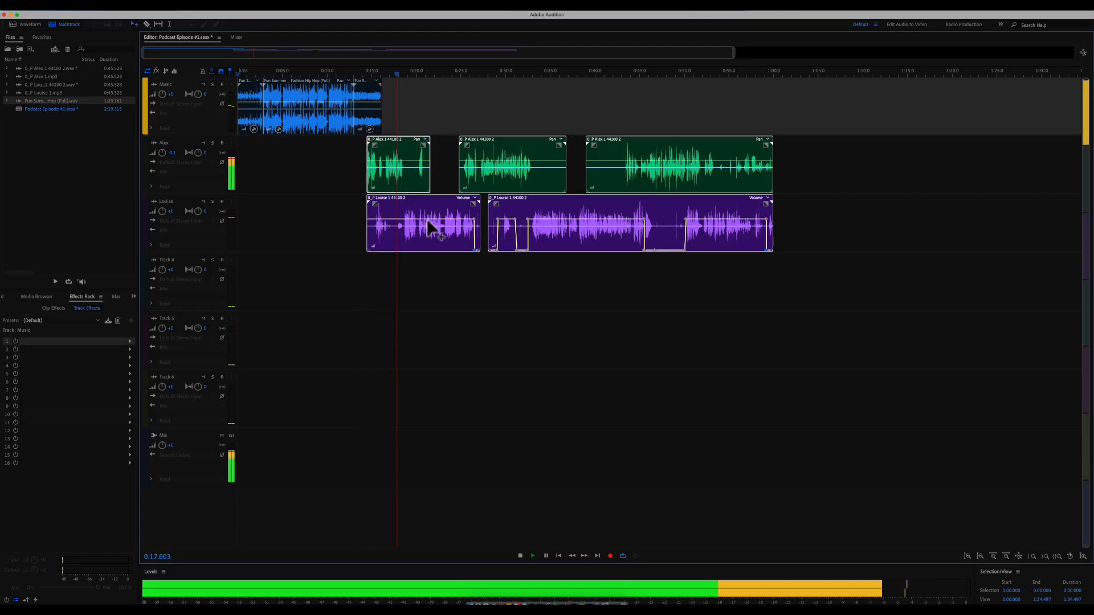
{"action": "key", "text": "space"}
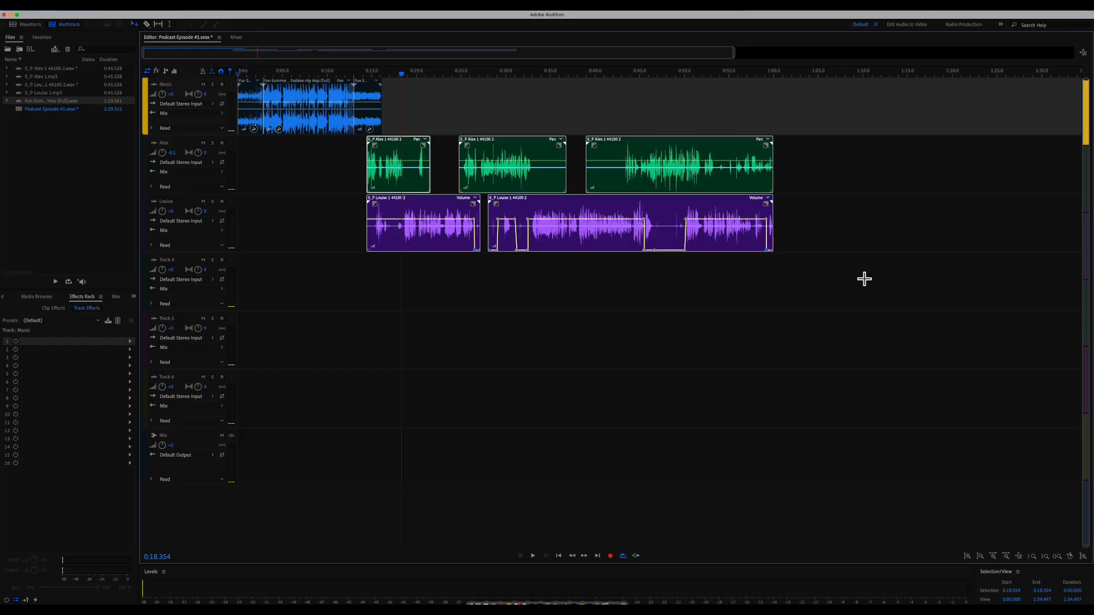
- Select the Louise and Alex tracks, then open and close the File menu
{"action": "left_click", "coordinate": [835, 231]}
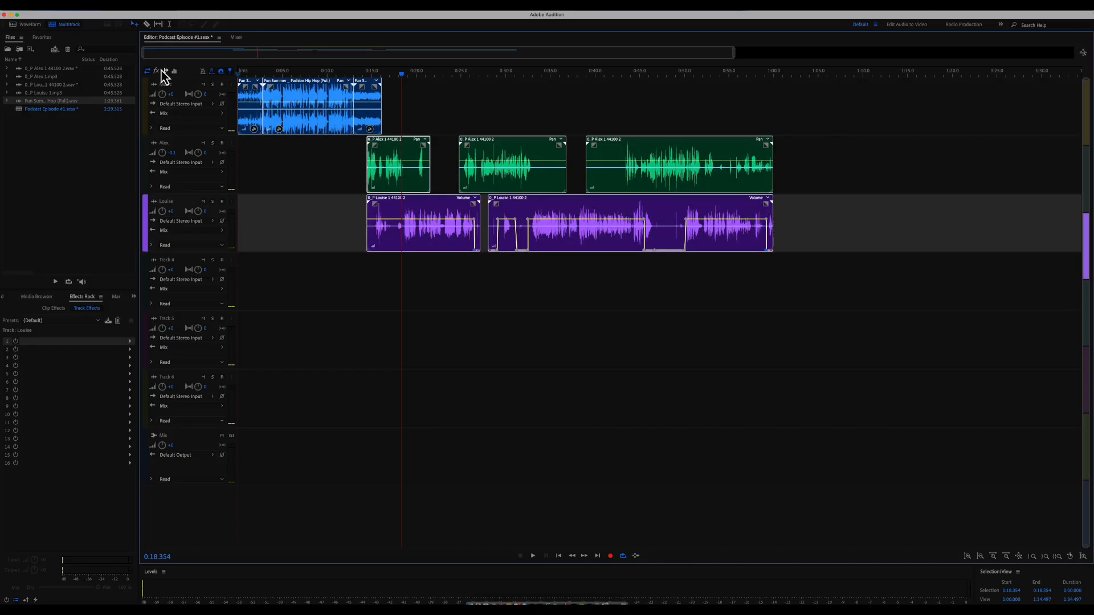
{"action": "left_click", "coordinate": [813, 166]}
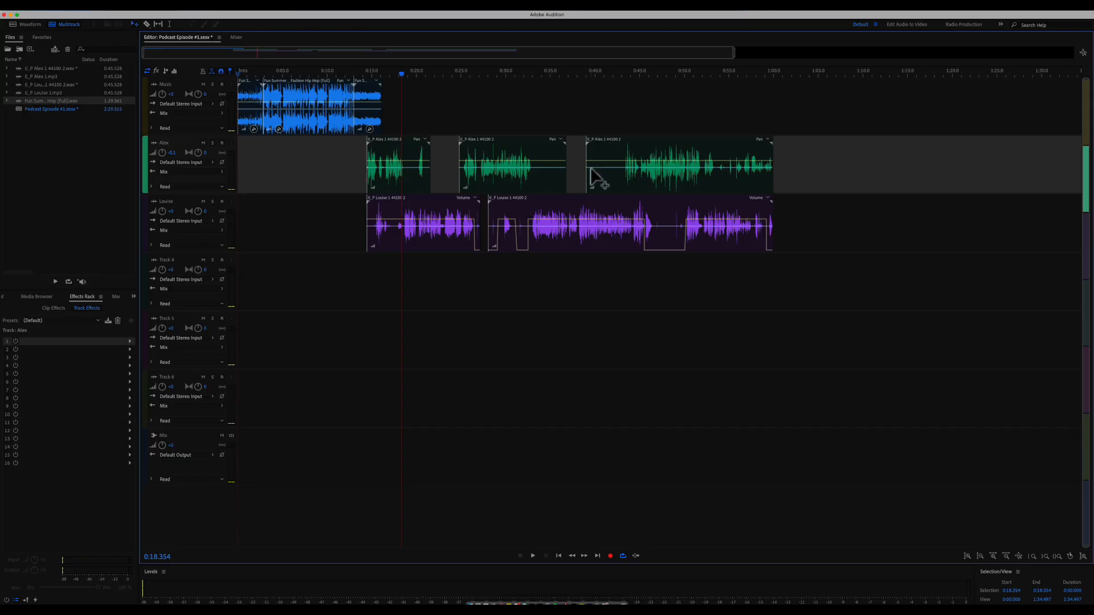
{"action": "left_click", "coordinate": [81, 10]}
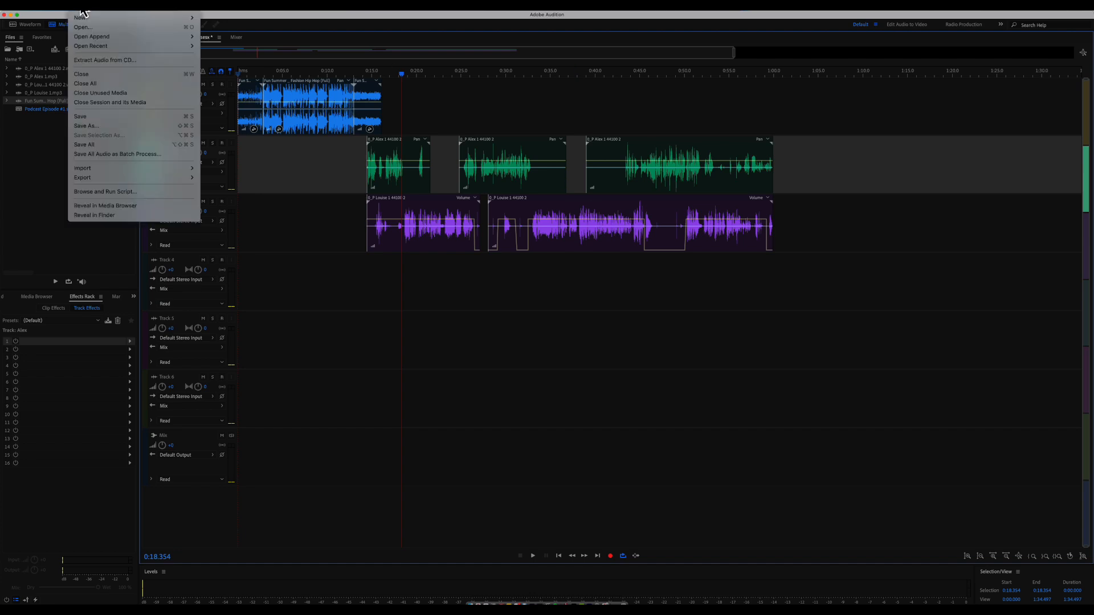
{"action": "left_click", "coordinate": [470, 21]}
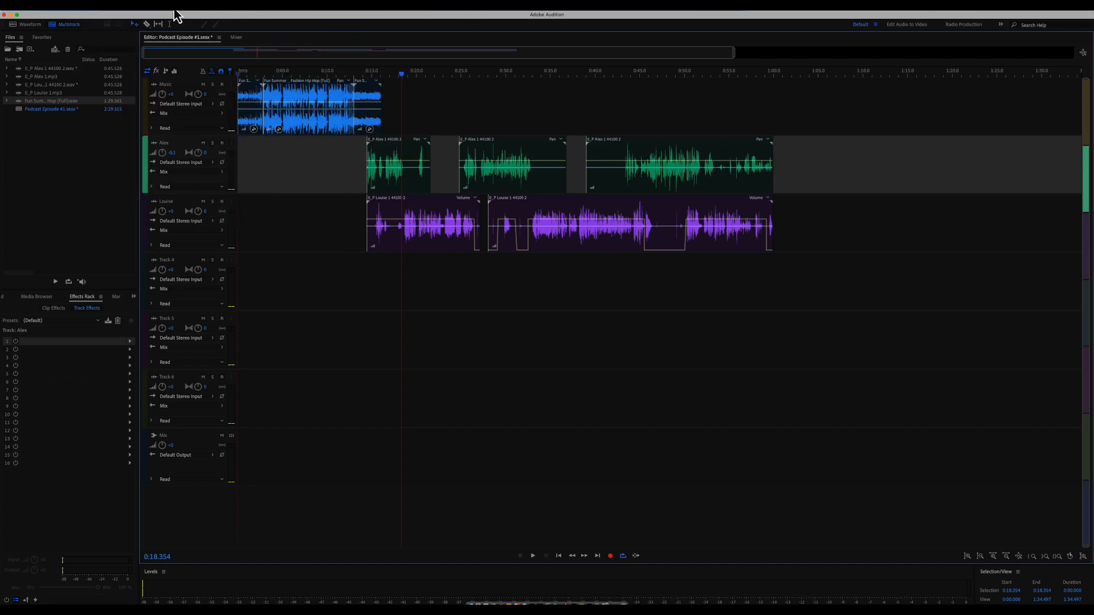
- Choose File > Export > Multitrack Mixdown > Entire Session
{"action": "left_click", "coordinate": [83, 8]}
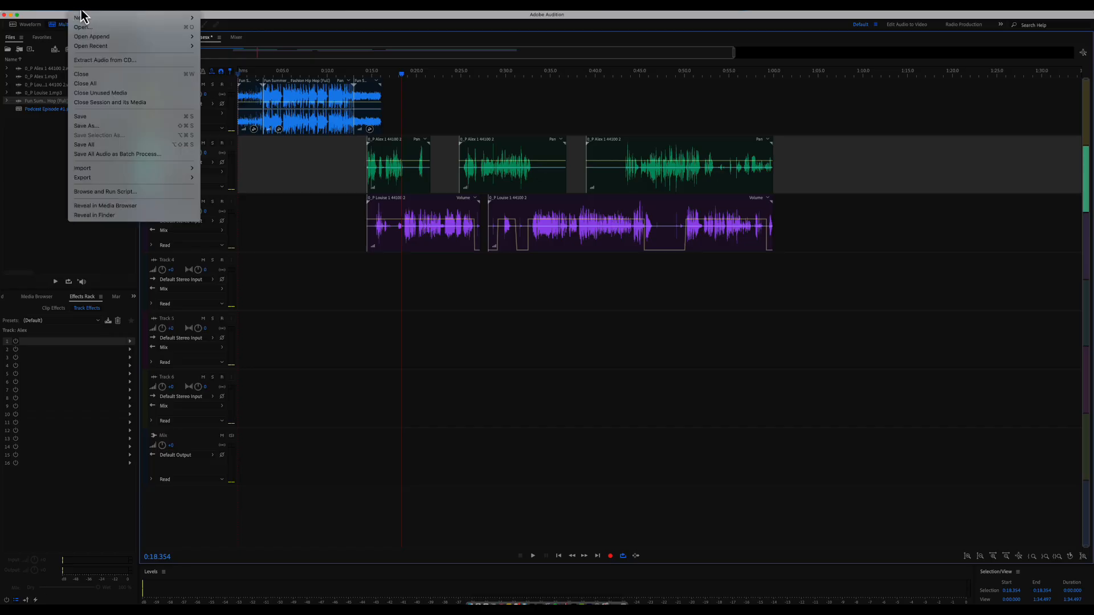
{"action": "mouse_move", "coordinate": [134, 181]}
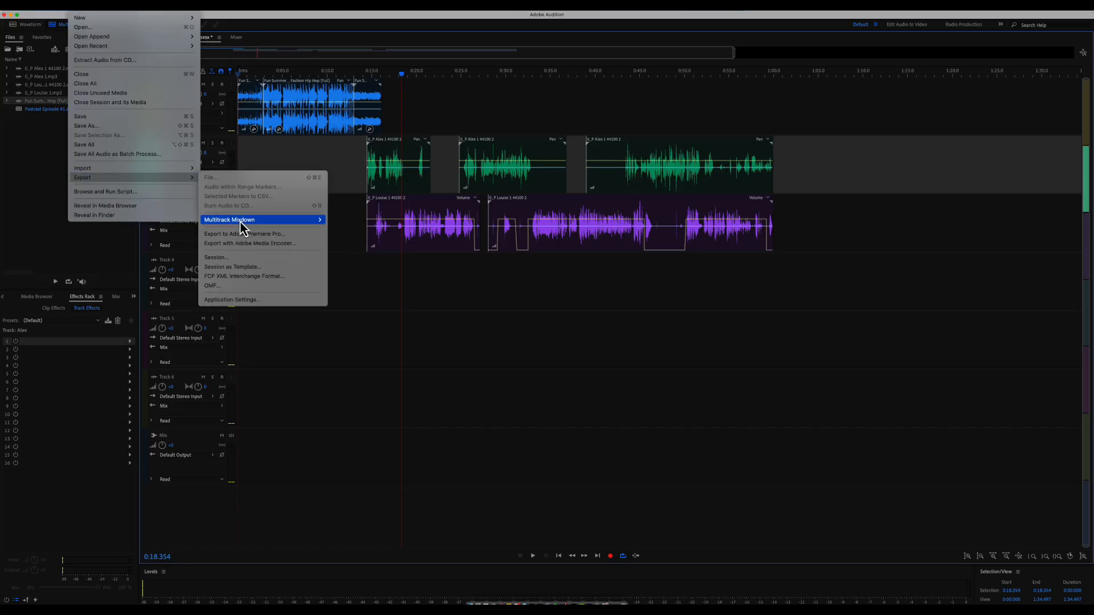
{"action": "mouse_move", "coordinate": [240, 223]}
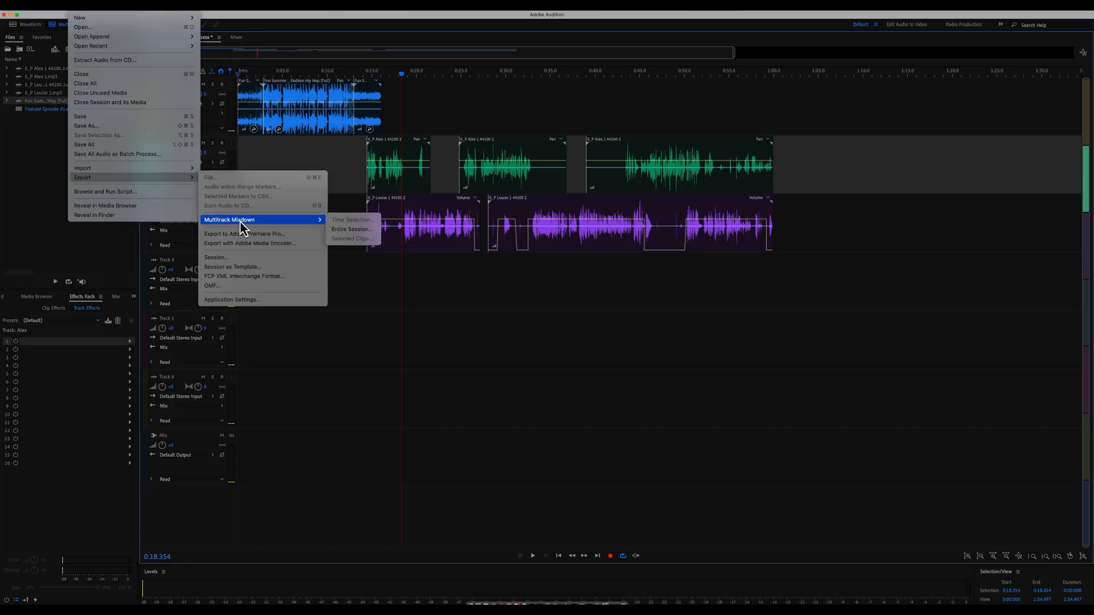
{"action": "left_click", "coordinate": [368, 234]}
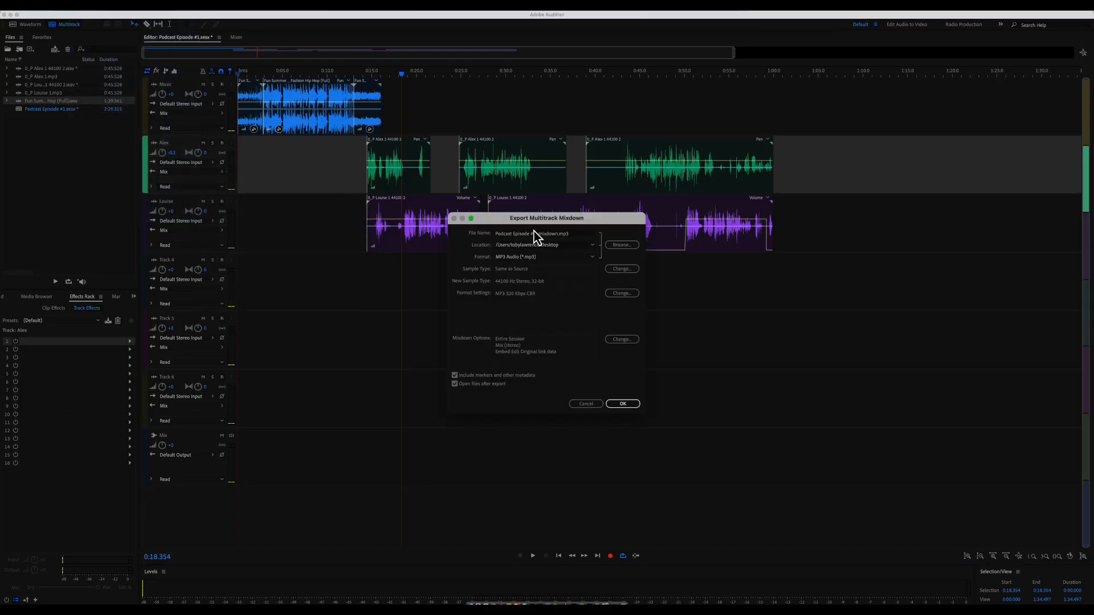
- Export Podcast Episode #1_mixdown.mp3 as a 320 Kbps MP3, dismissing the file-in-use warning
{"action": "left_click", "coordinate": [561, 234]}
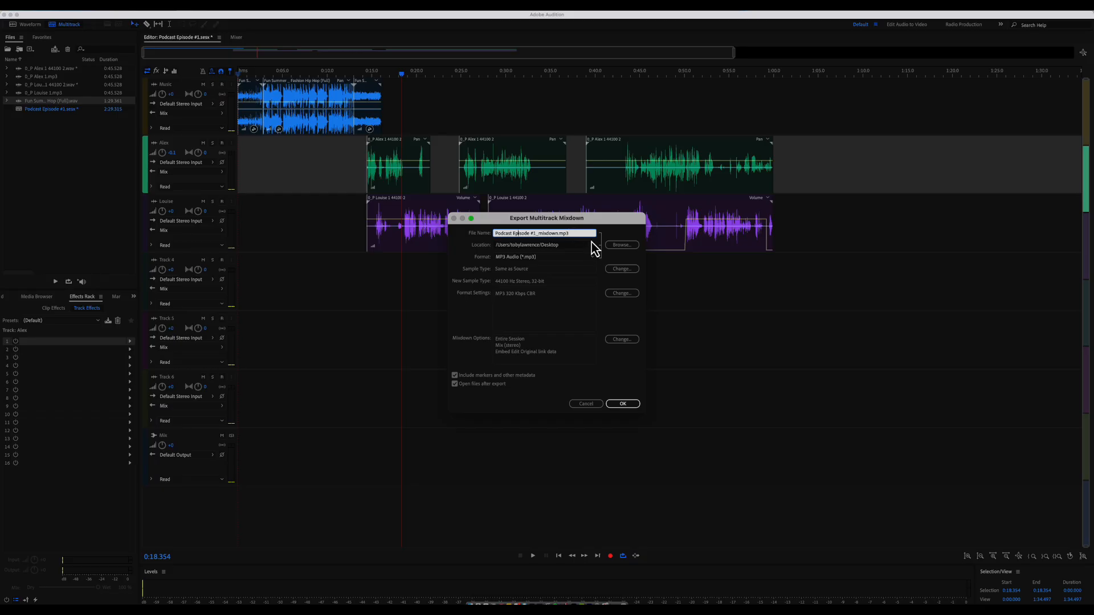
{"action": "left_click", "coordinate": [618, 293]}
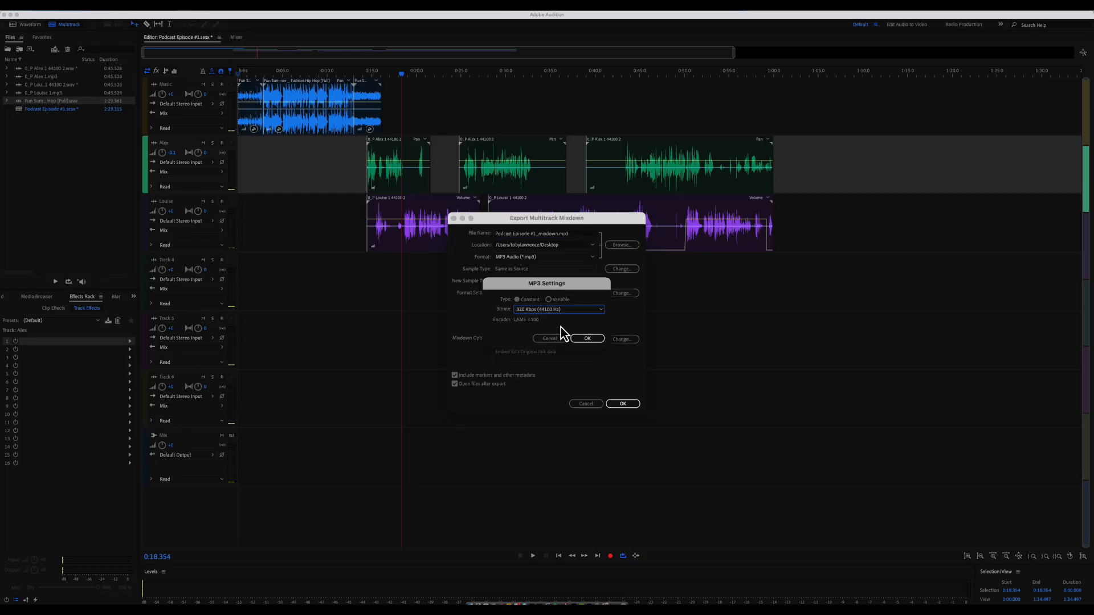
{"action": "left_click", "coordinate": [581, 316]}
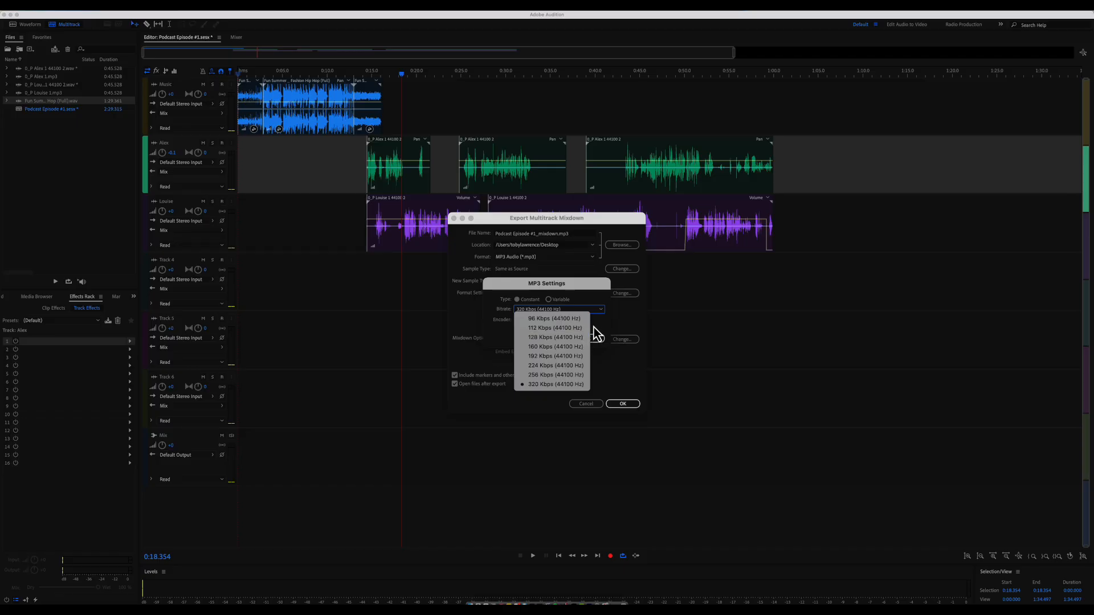
{"action": "left_click", "coordinate": [594, 327]}
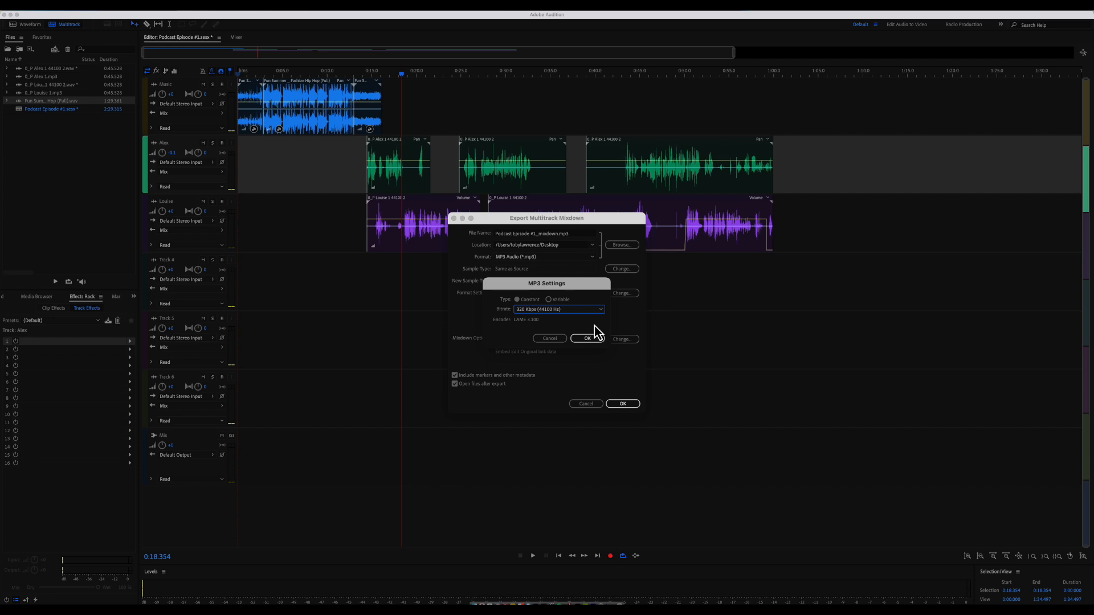
{"action": "left_click", "coordinate": [586, 338]}
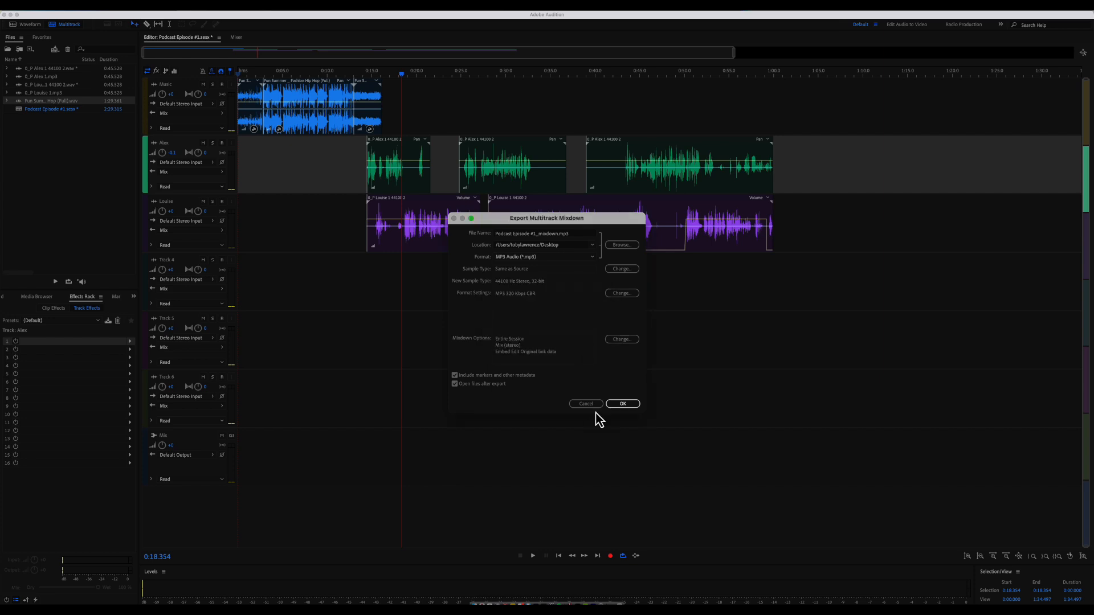
{"action": "left_click", "coordinate": [627, 404]}
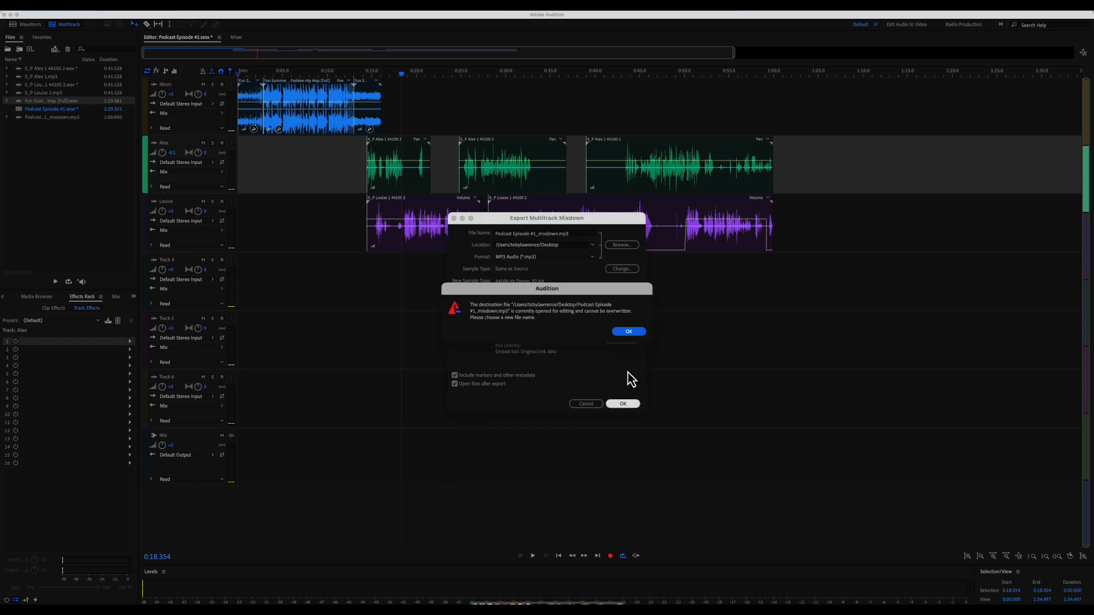
{"action": "left_click", "coordinate": [628, 330]}
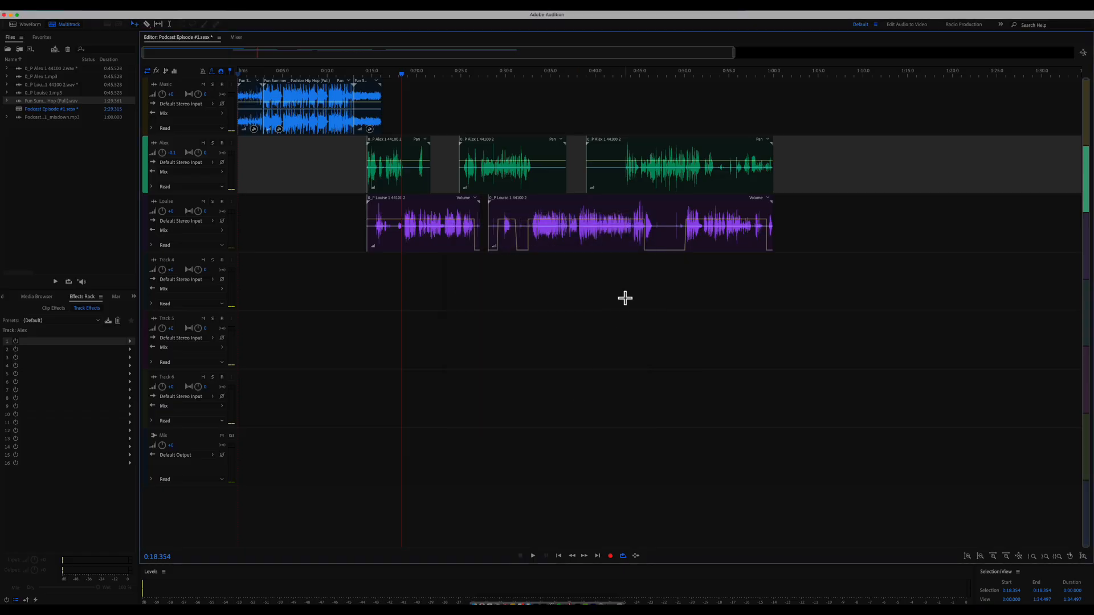